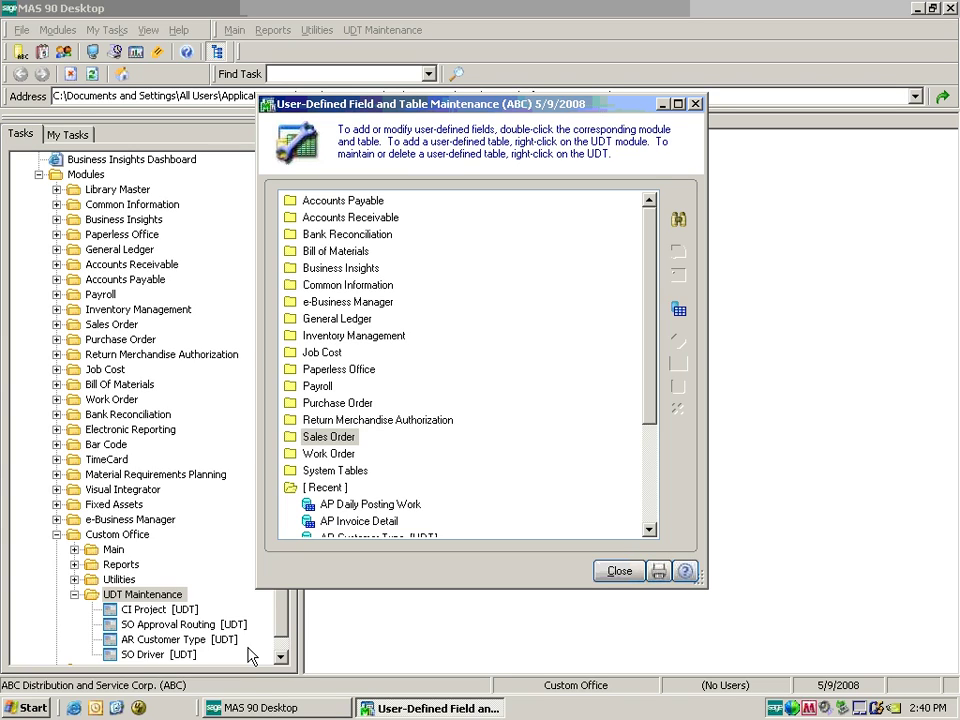
Review the entries of the AR Customer Type and SO Approval Routing user-defined tables, closing each without changes.
left_click(168, 641)
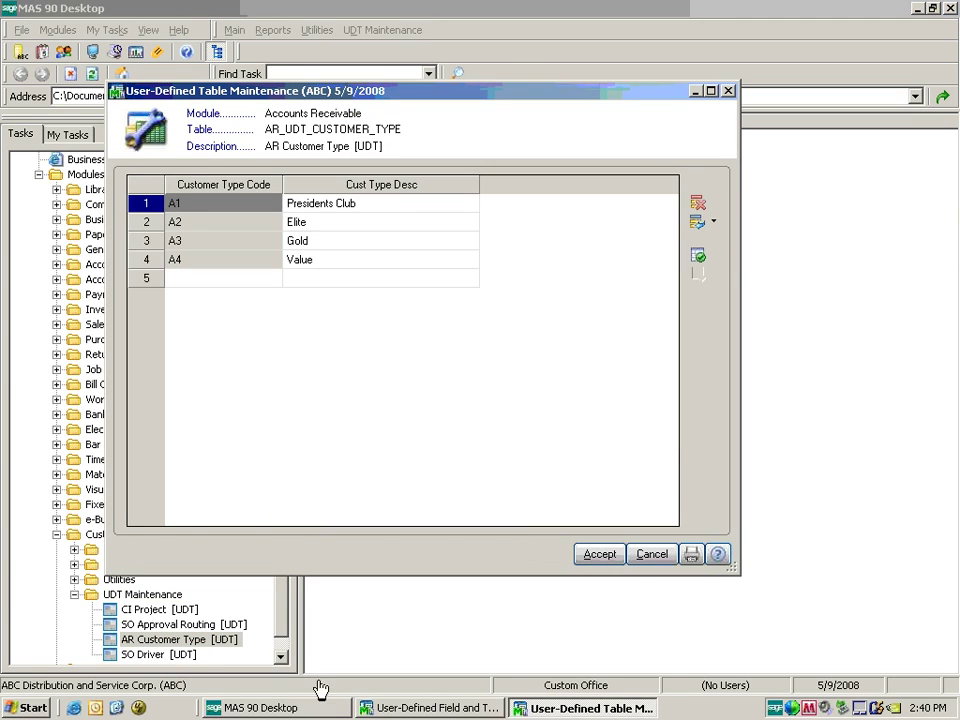
left_click(652, 554)
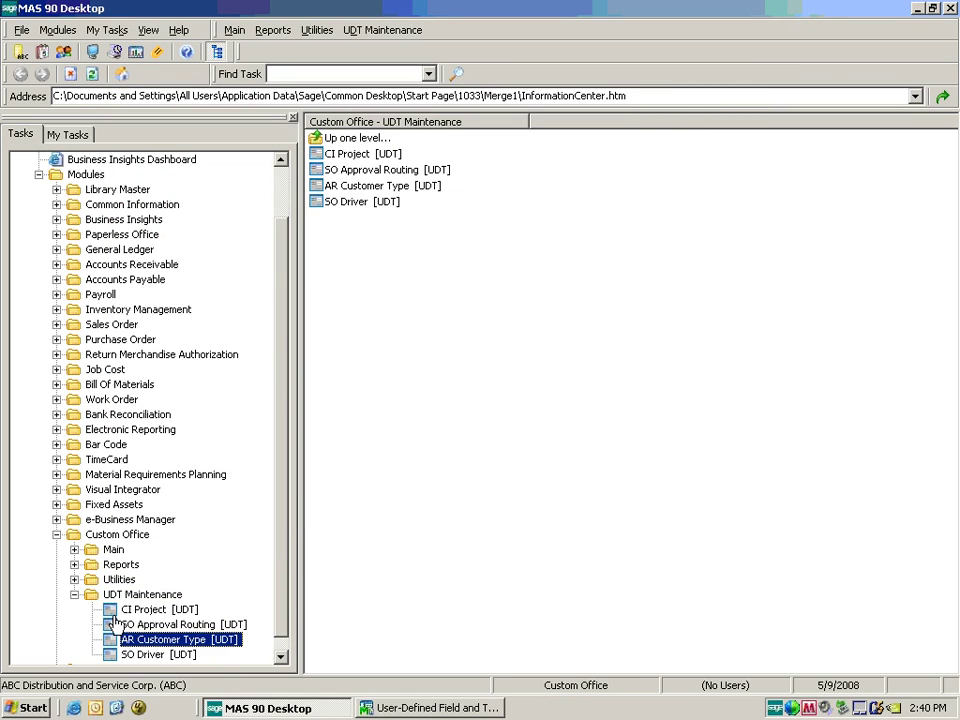
left_click(180, 624)
double_click(176, 623)
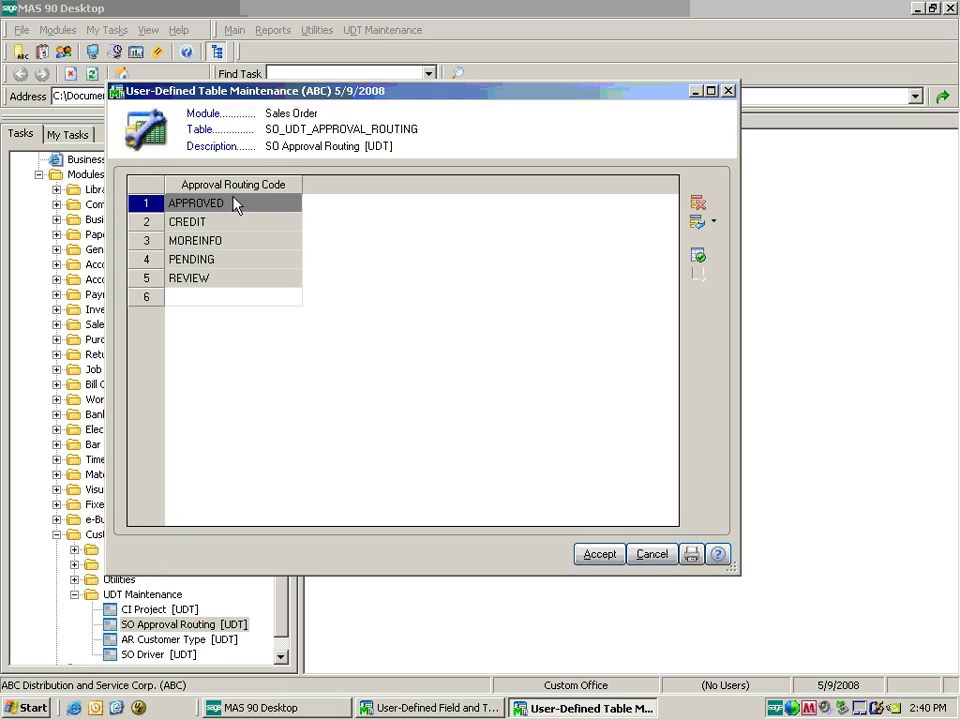
left_click(655, 555)
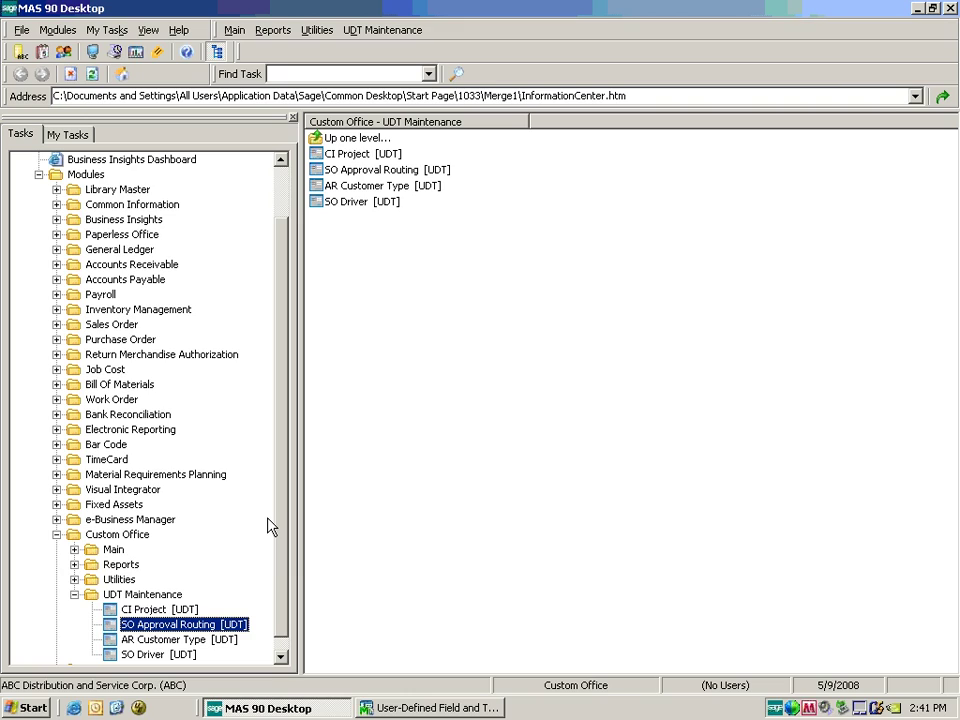
Open the Advanced Field Settings for the AR Customer Master table in the Accounts Receivable module.
left_click(113, 552)
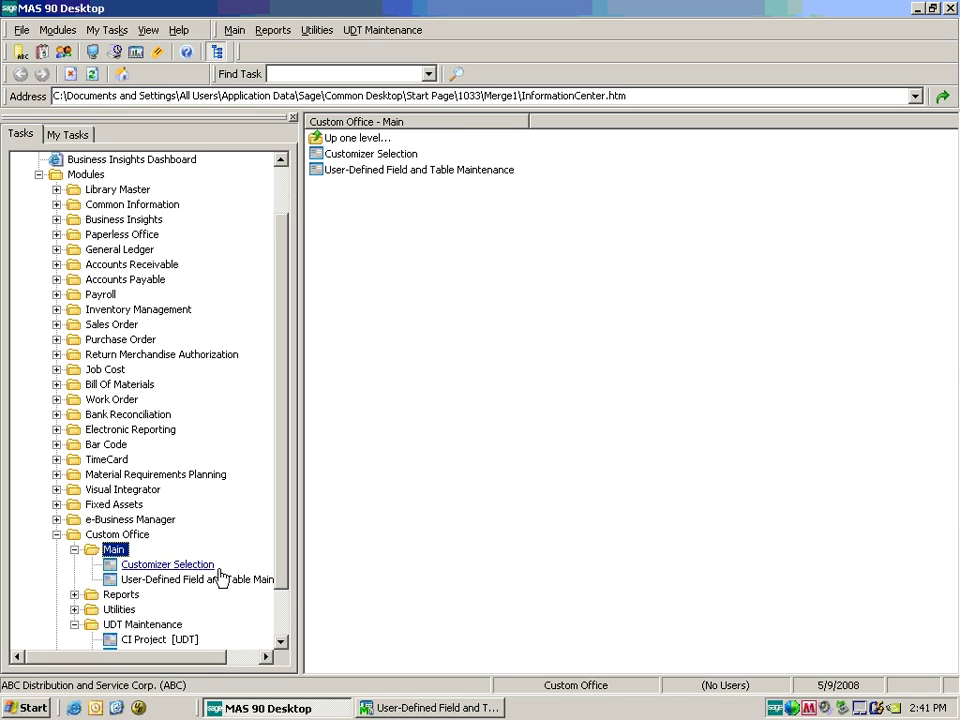
left_click(412, 707)
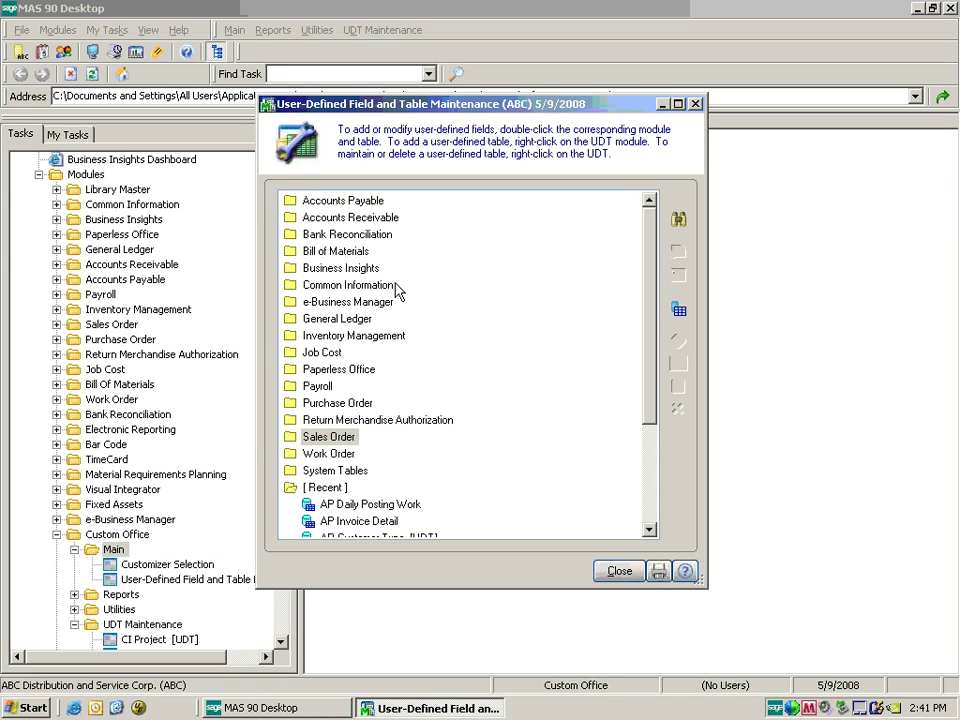
left_click_drag(649, 339, 636, 454)
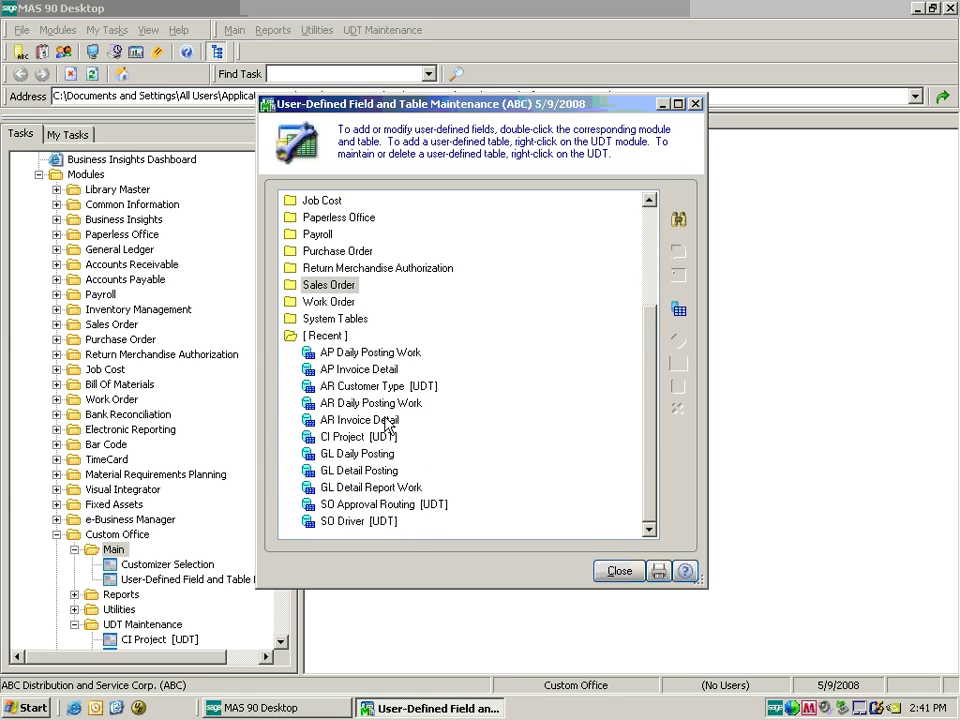
left_click_drag(651, 414, 648, 299)
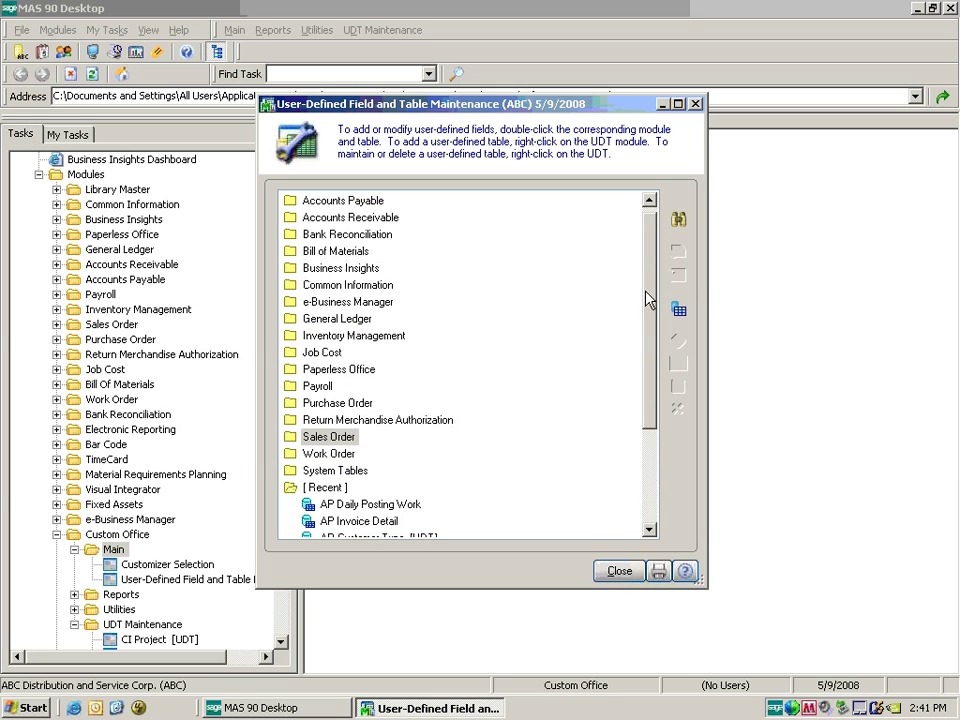
double_click(311, 217)
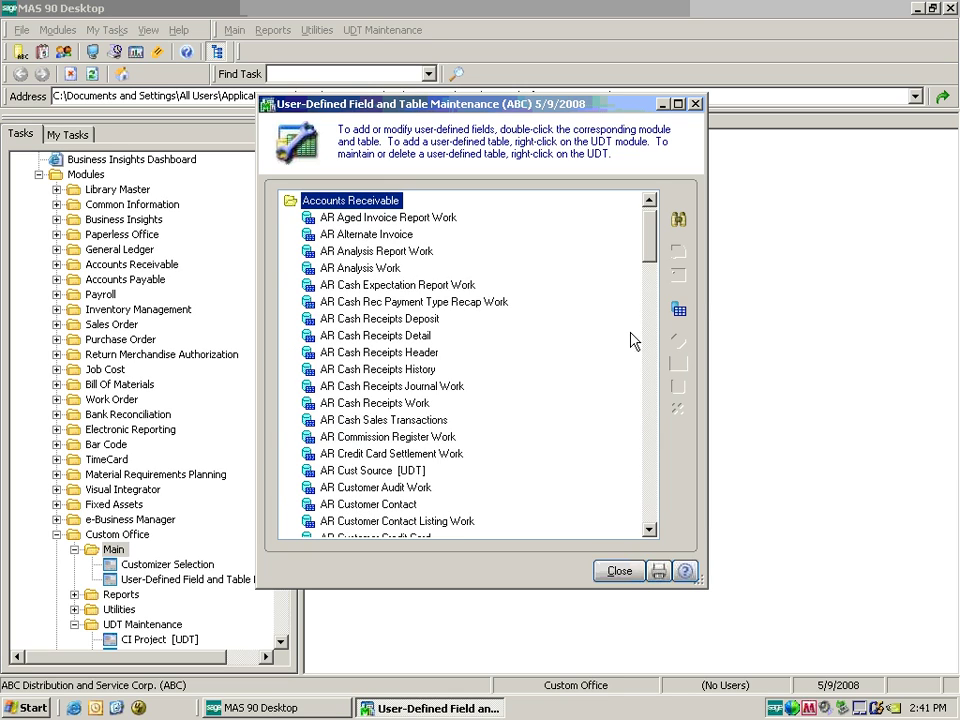
left_click(652, 520)
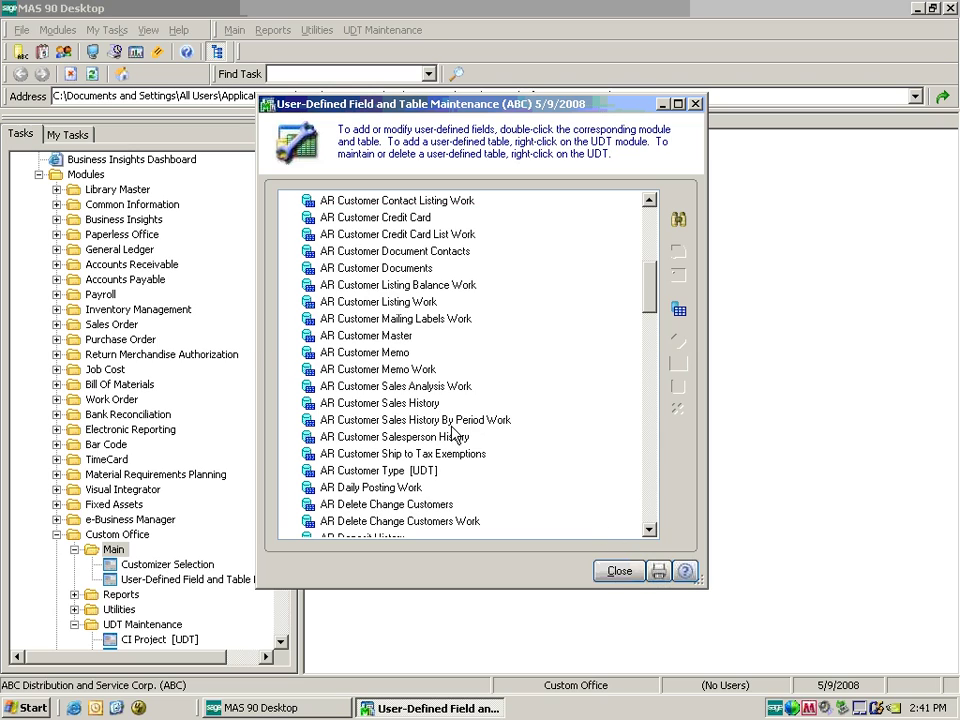
right_click(393, 337)
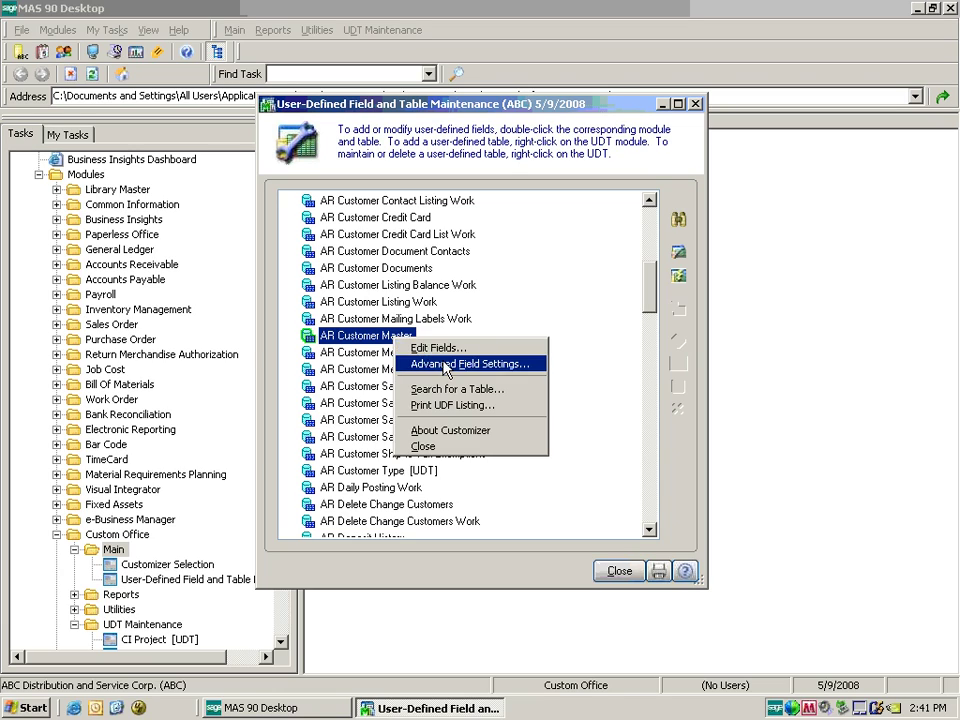
left_click(445, 365)
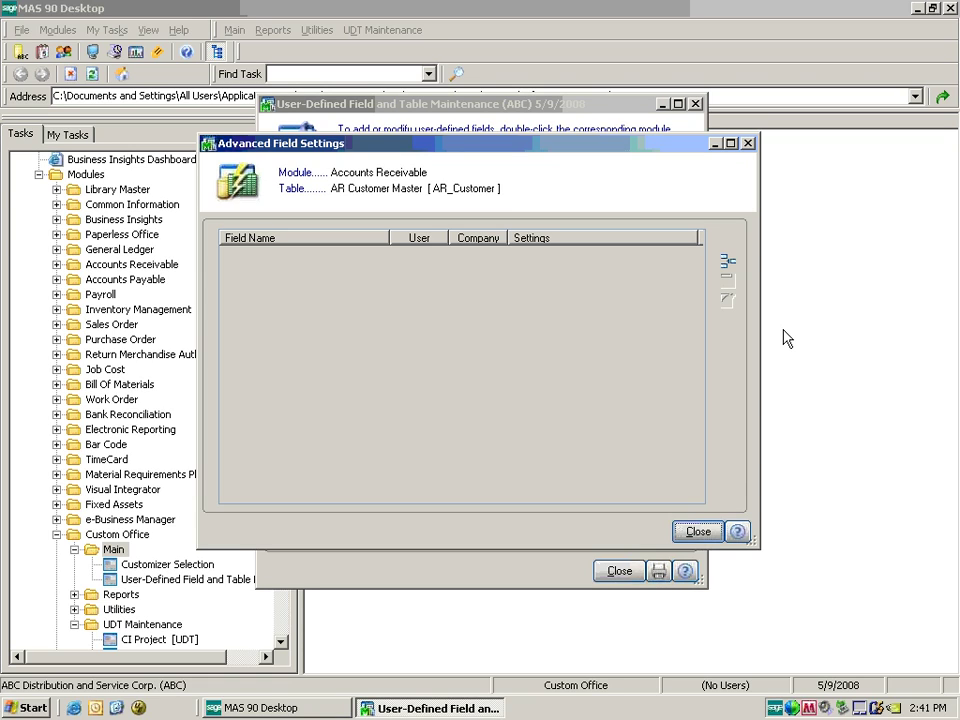
Start adding a field to the AR Customer Master advanced settings and look through the available fields.
left_click(727, 262)
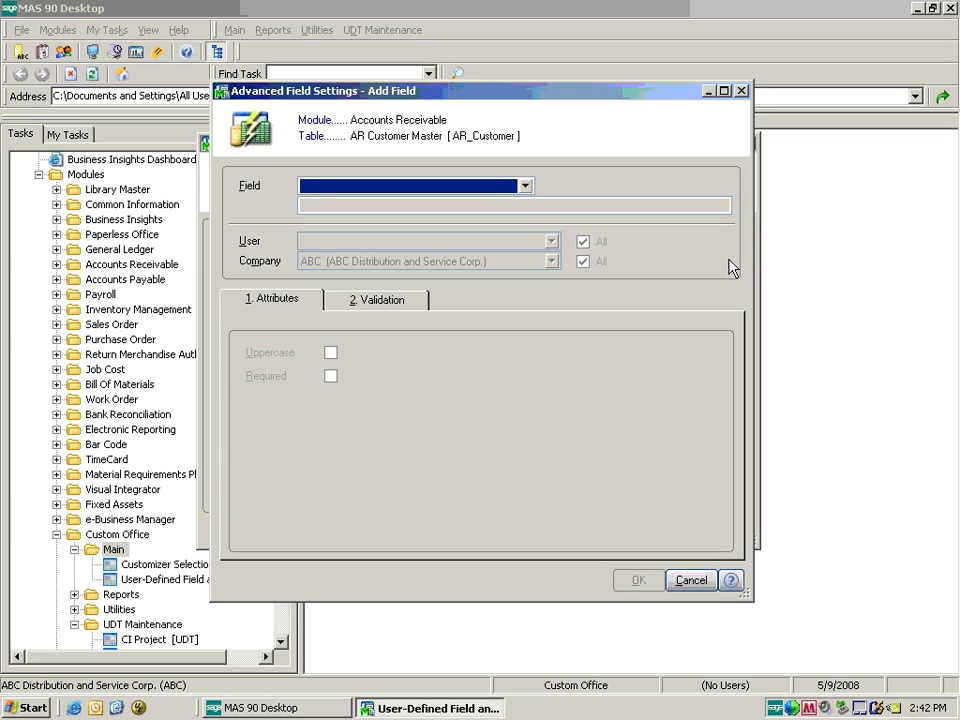
left_click(525, 187)
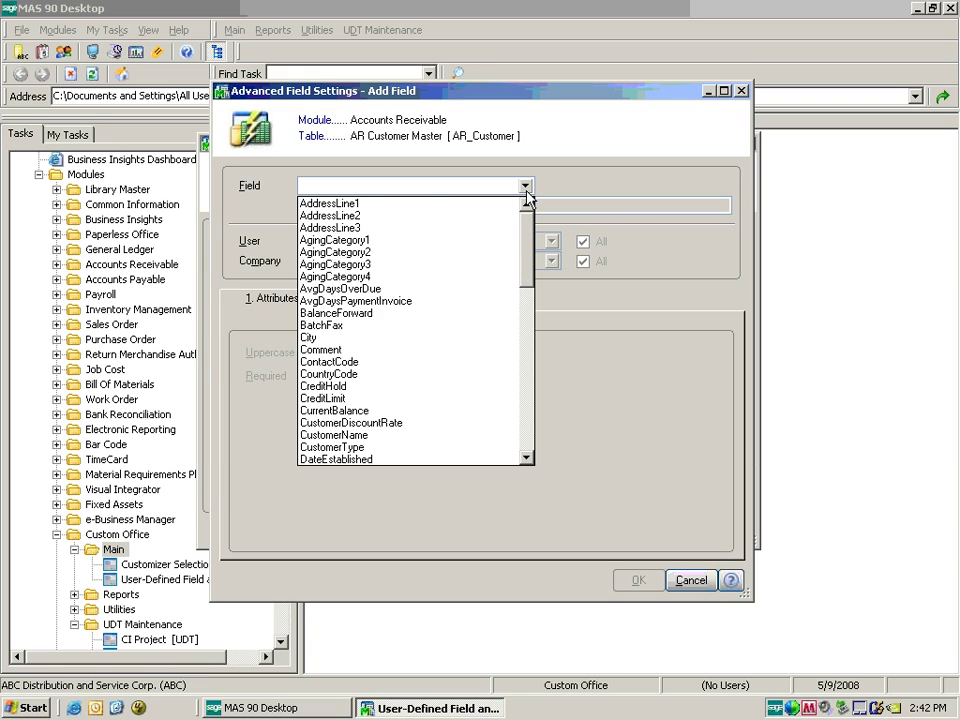
mouse_move(527, 242)
left_mouse_down()
mouse_move(529, 305)
mouse_move(541, 232)
left_mouse_up()
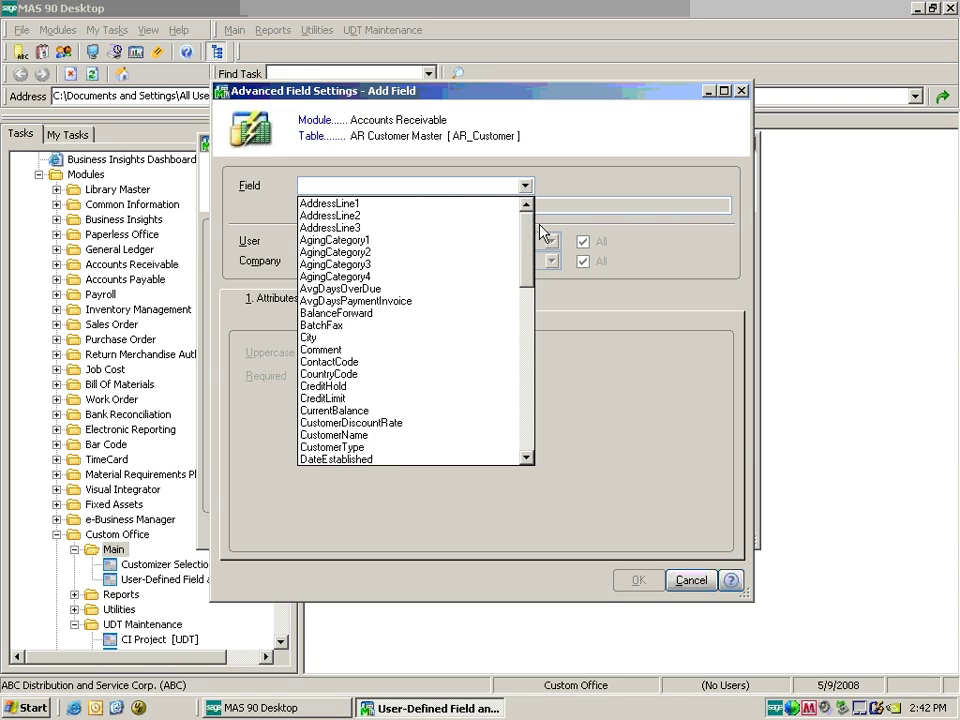
Open Accounts Receivable Customer Maintenance with the accounting date set to 5/31/2010.
left_click(130, 266)
left_click(114, 280)
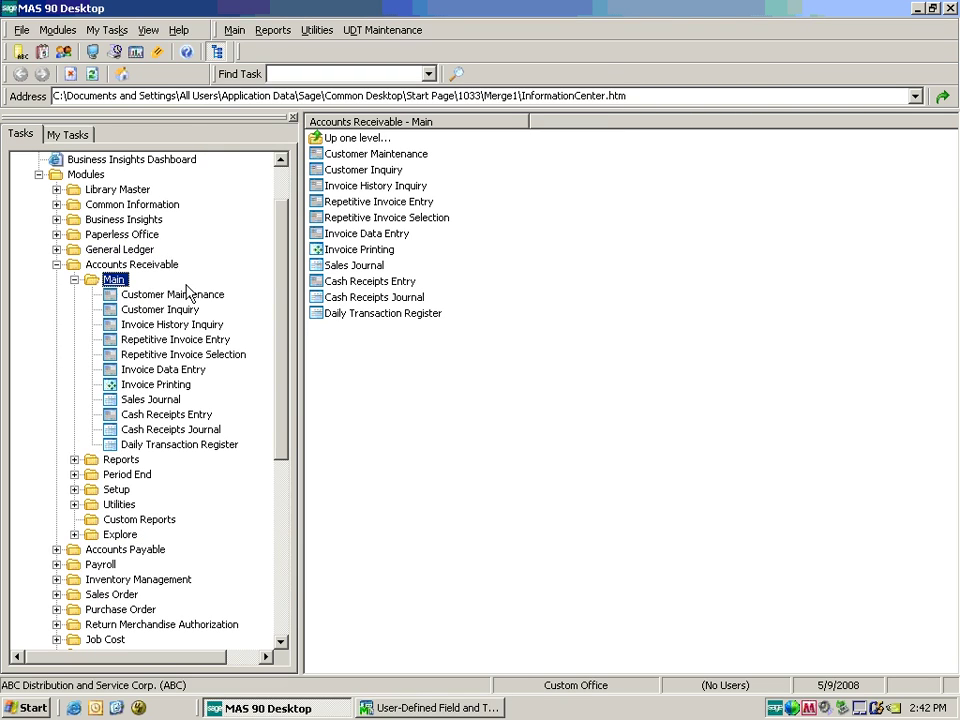
double_click(187, 293)
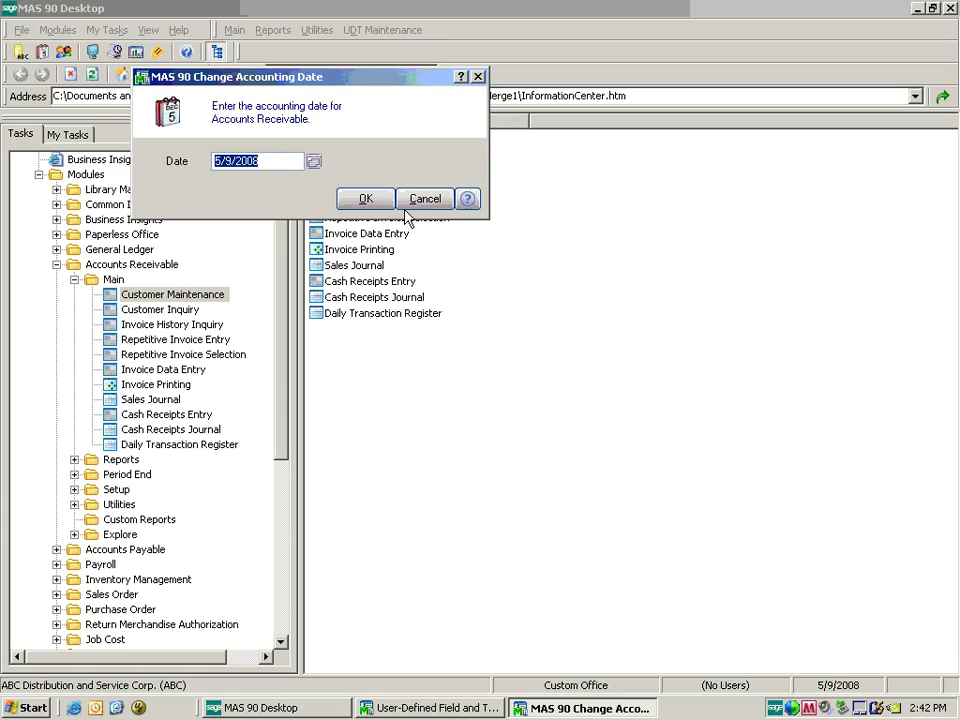
type("05310")
key("BackSpace")
type("10")
key("Return")
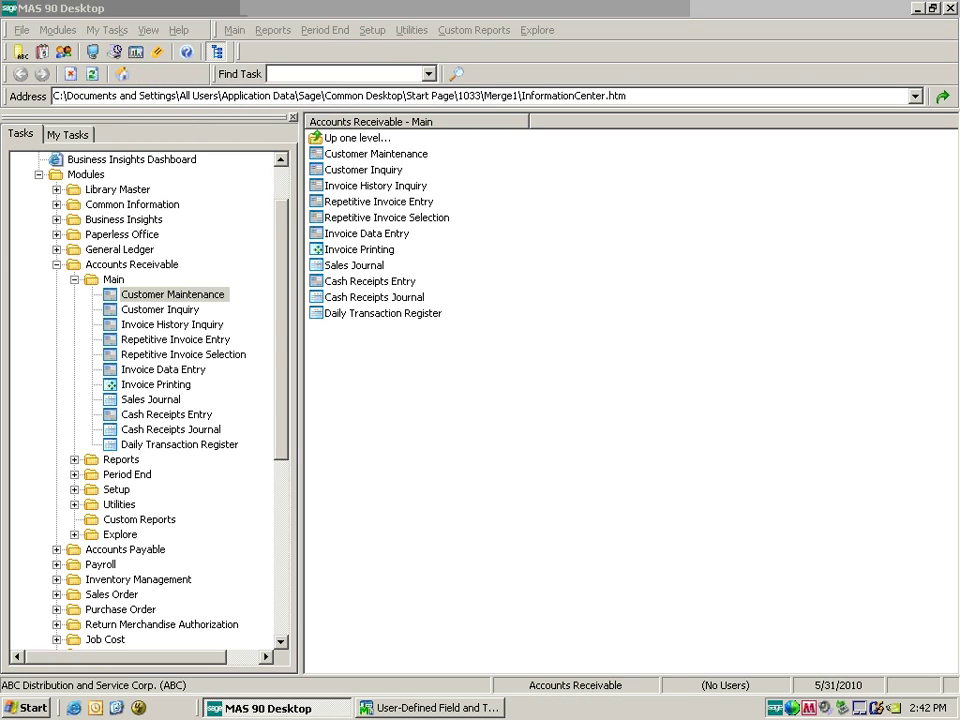
left_click(440, 162)
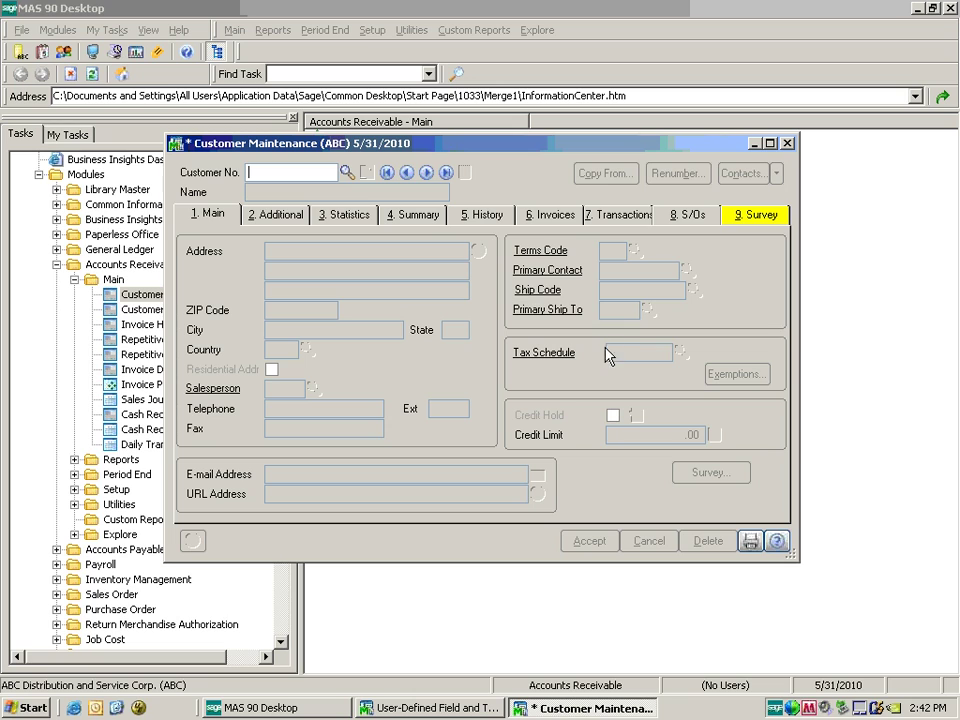
Examine the Customer Type in the first customer record's additional details, and close the record.
left_click(387, 172)
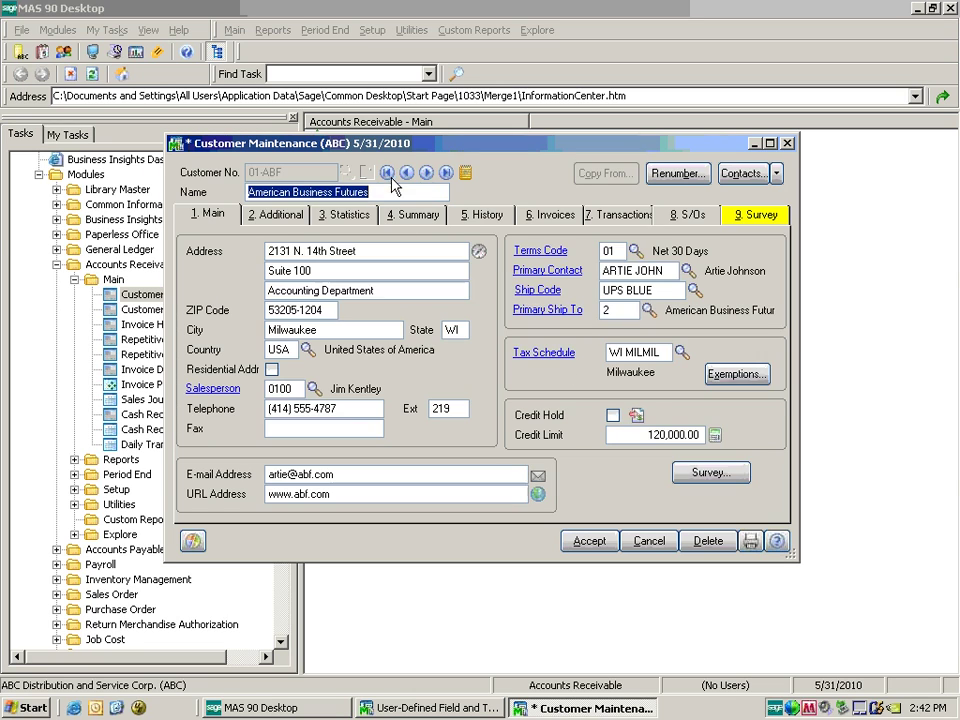
left_click(284, 216)
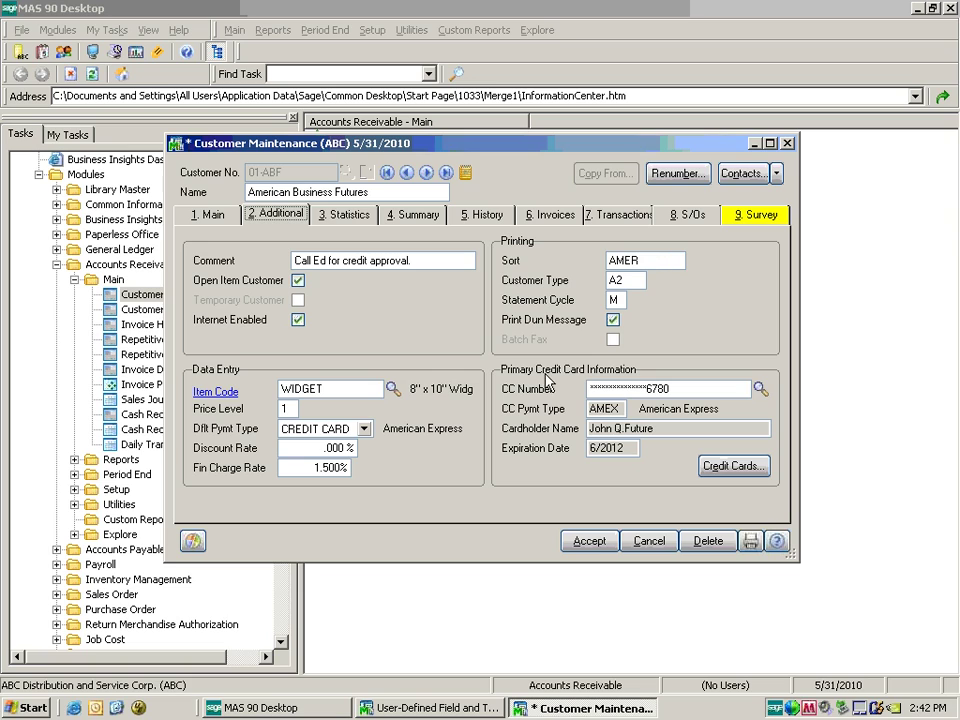
left_click(787, 143)
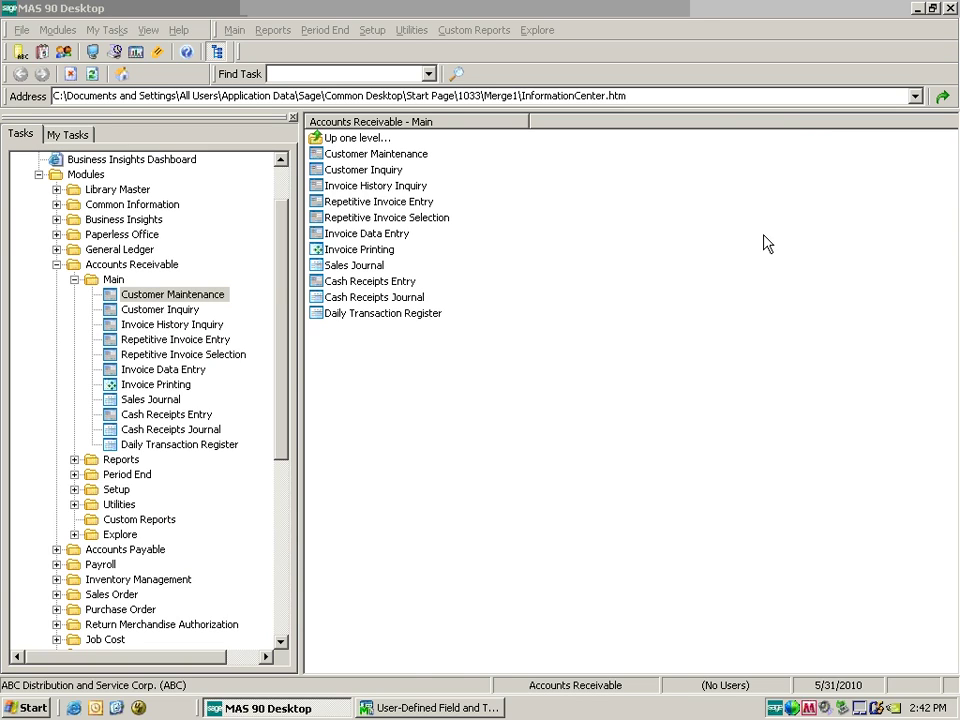
Return to the advanced settings for AR Customer Master and choose CustomerType as the field to add.
left_click(448, 705)
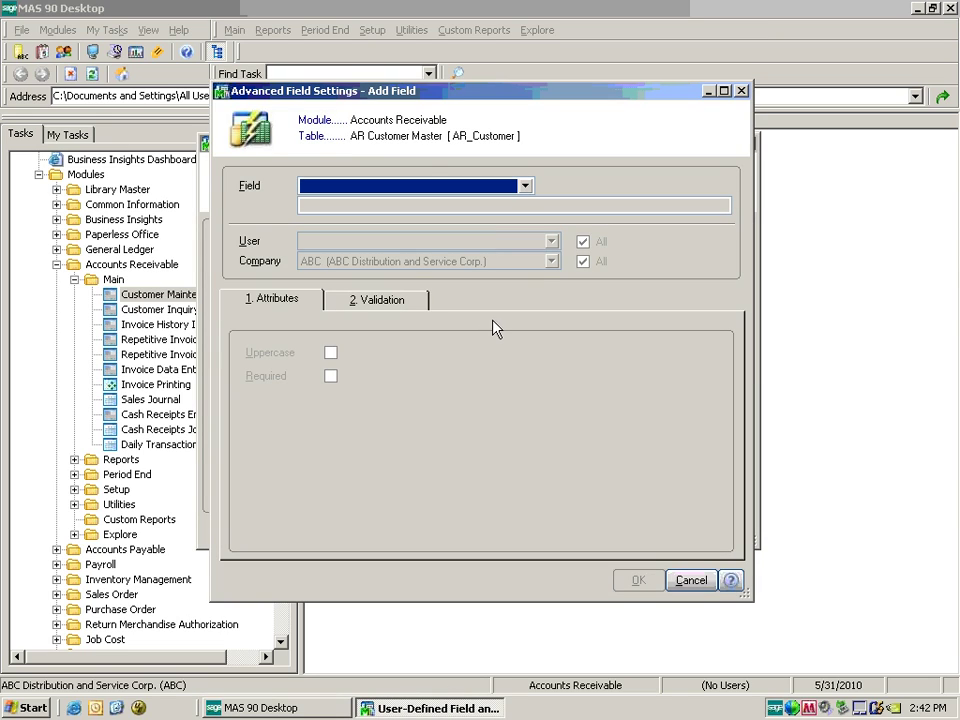
left_click(525, 186)
key("c")
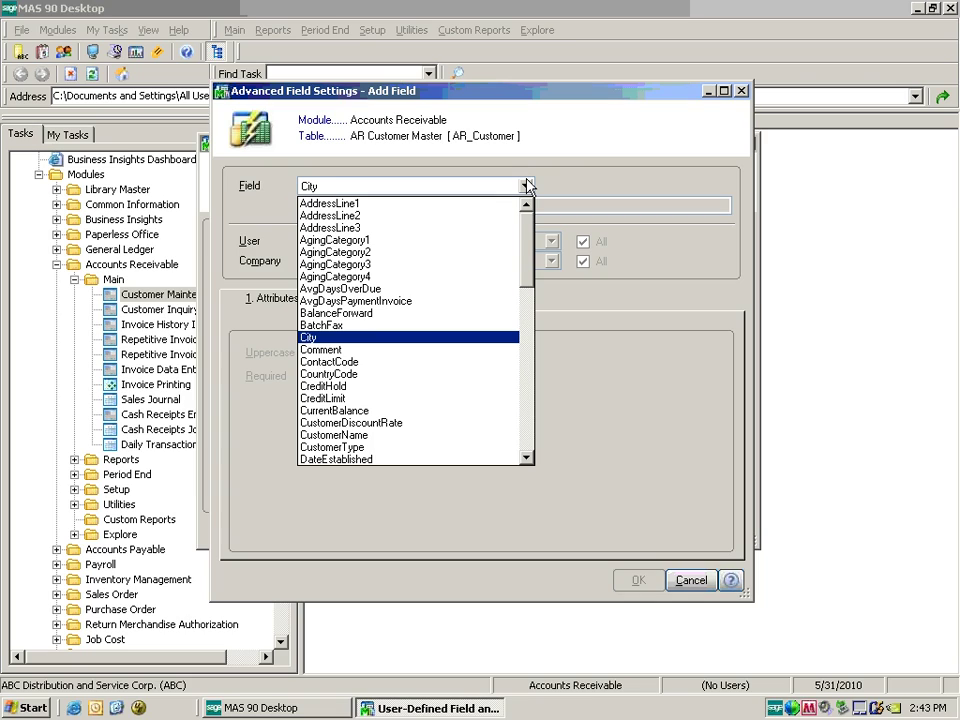
key("Down")
key("Down")
key("Down")
key("Down")
key("Down")
key("Down")
key("Down")
key("Down")
key("Down")
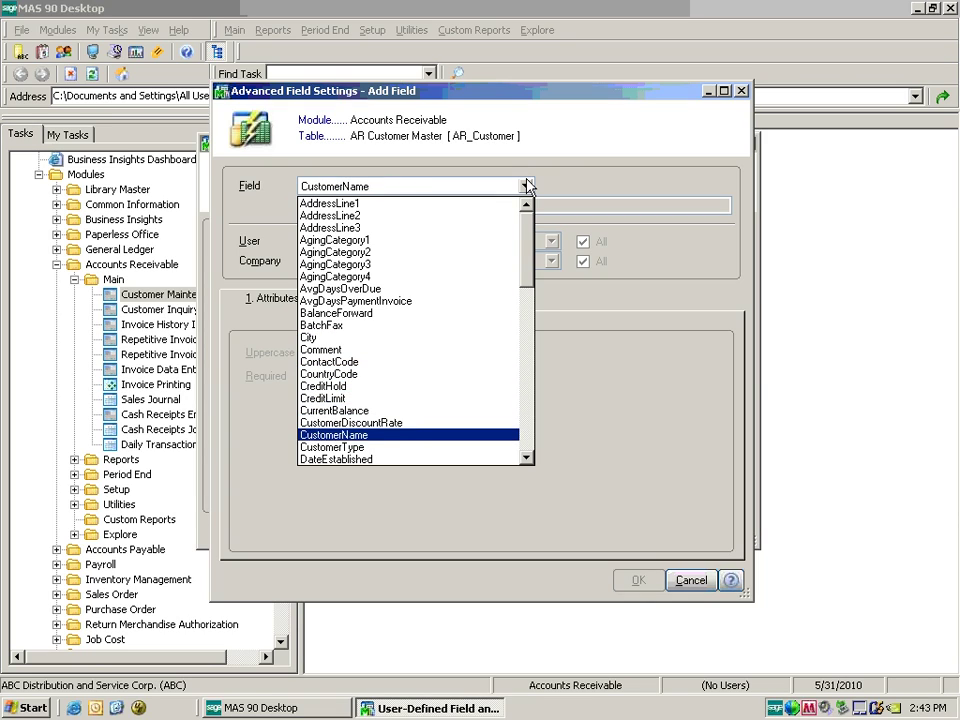
key("Return")
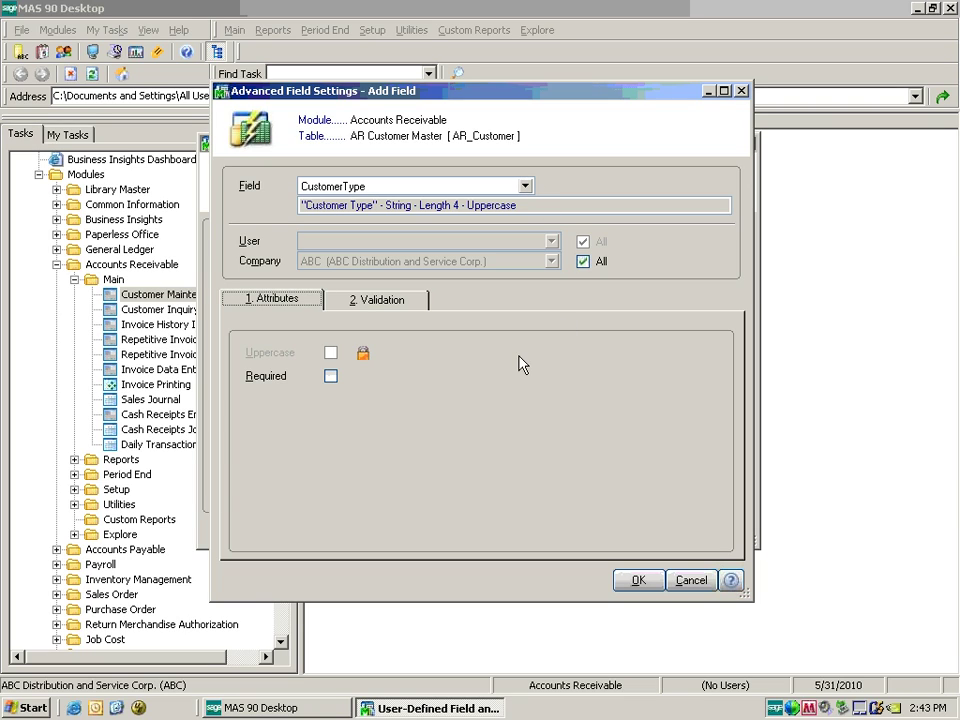
Try out the Required attribute for CustomerType, leaving it switched off.
left_click(331, 377)
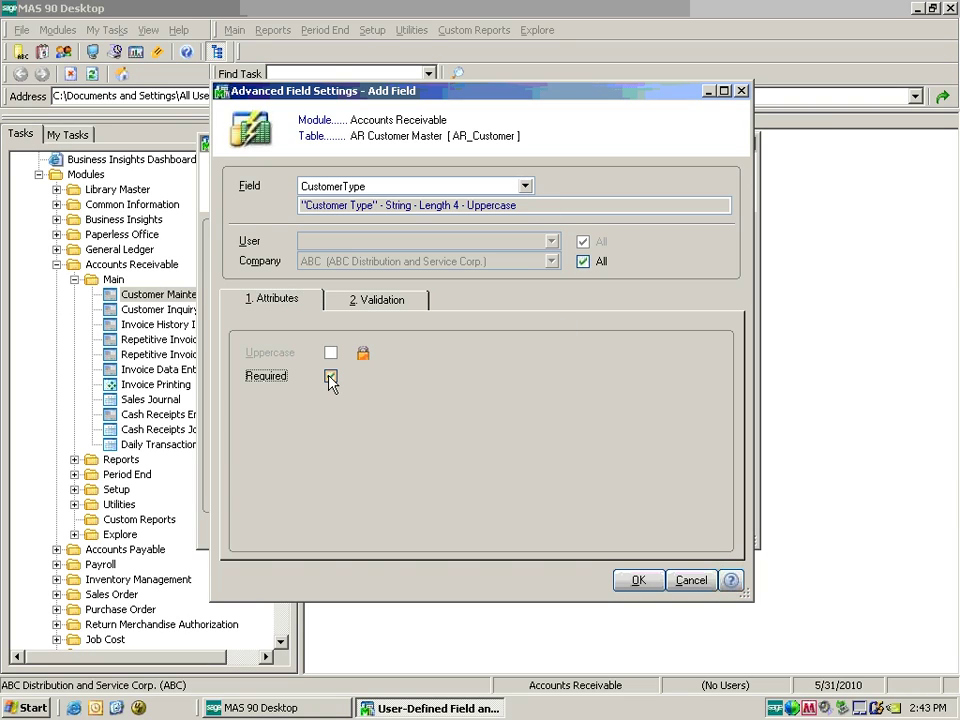
left_click(331, 377)
left_click(331, 378)
left_click(331, 376)
Check why the Uppercase attribute of CustomerType is locked, and dismiss the explanation.
mouse_move(366, 368)
left_click(364, 357)
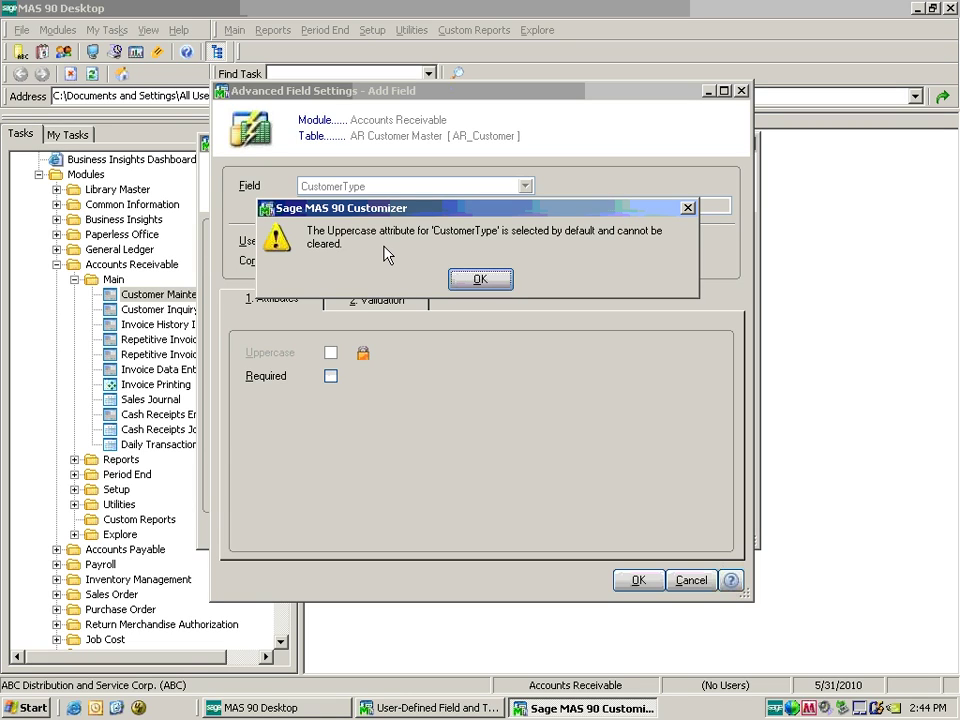
left_click(480, 280)
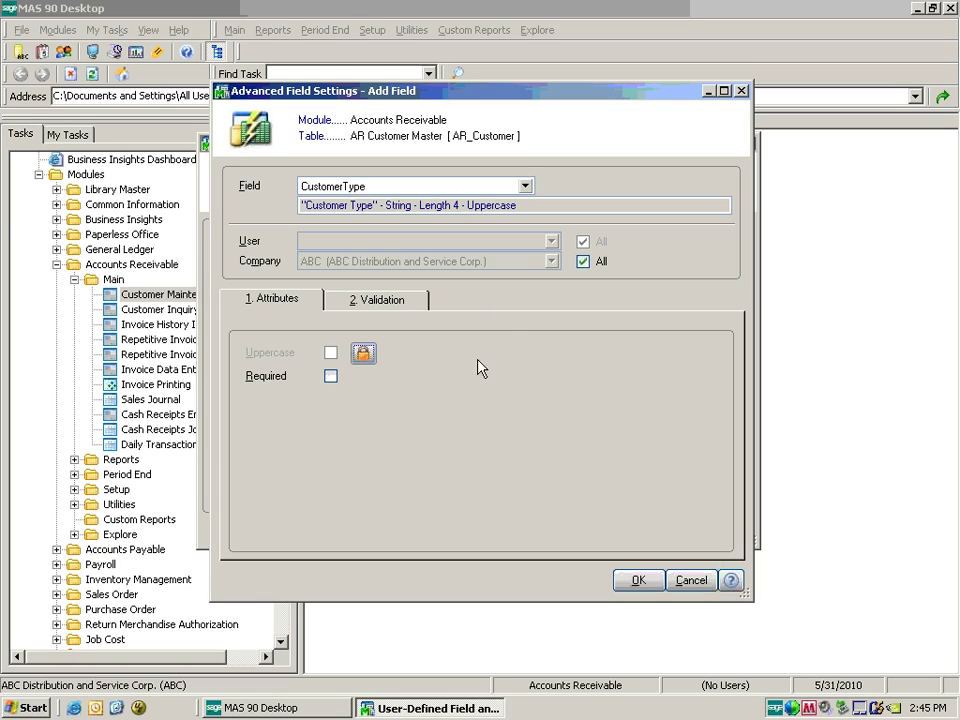
Set the default value of the CustomerType field to A6 in its validation settings.
left_click(401, 302)
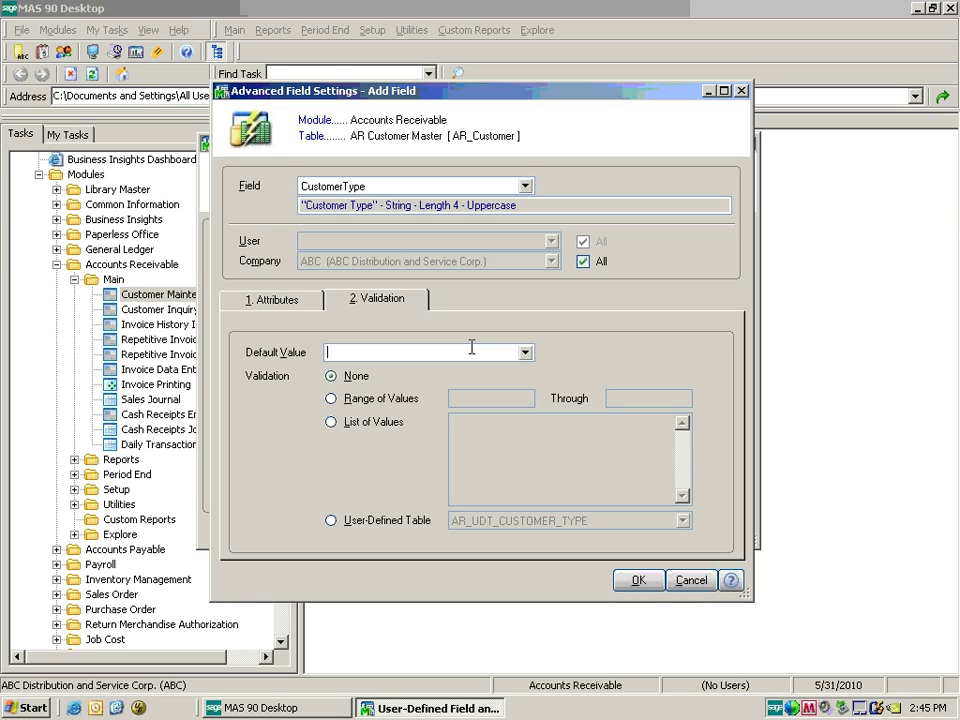
type("A6")
key("Tab")
Validate CustomerType against the user-defined table AR_UDT_CUSTOMER_TYPE, save the field, and close the advanced field settings.
left_click(371, 422)
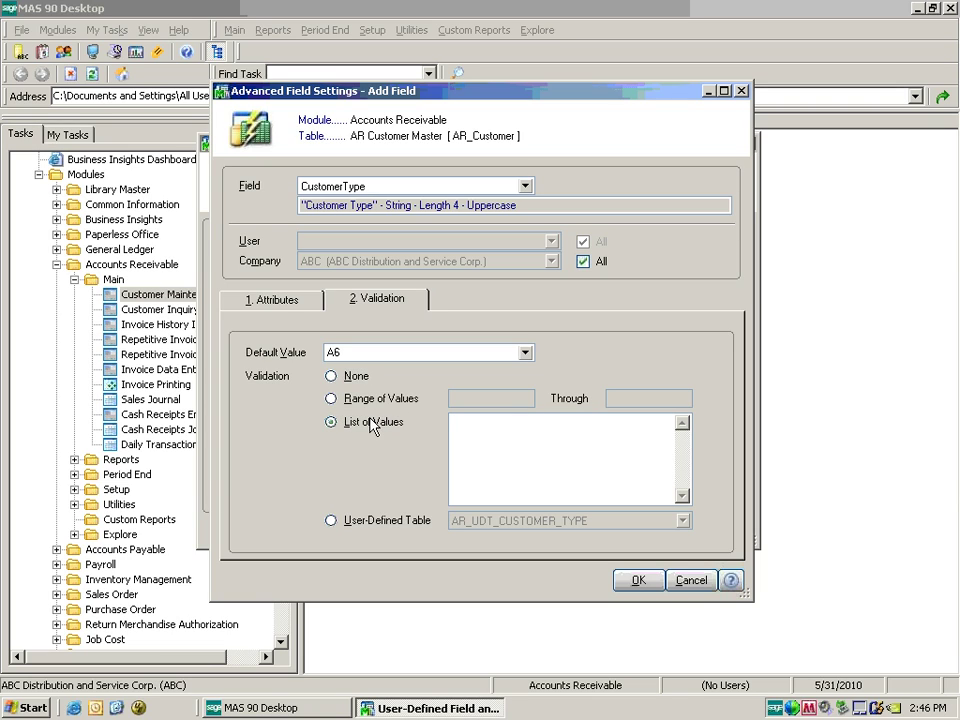
left_click(331, 520)
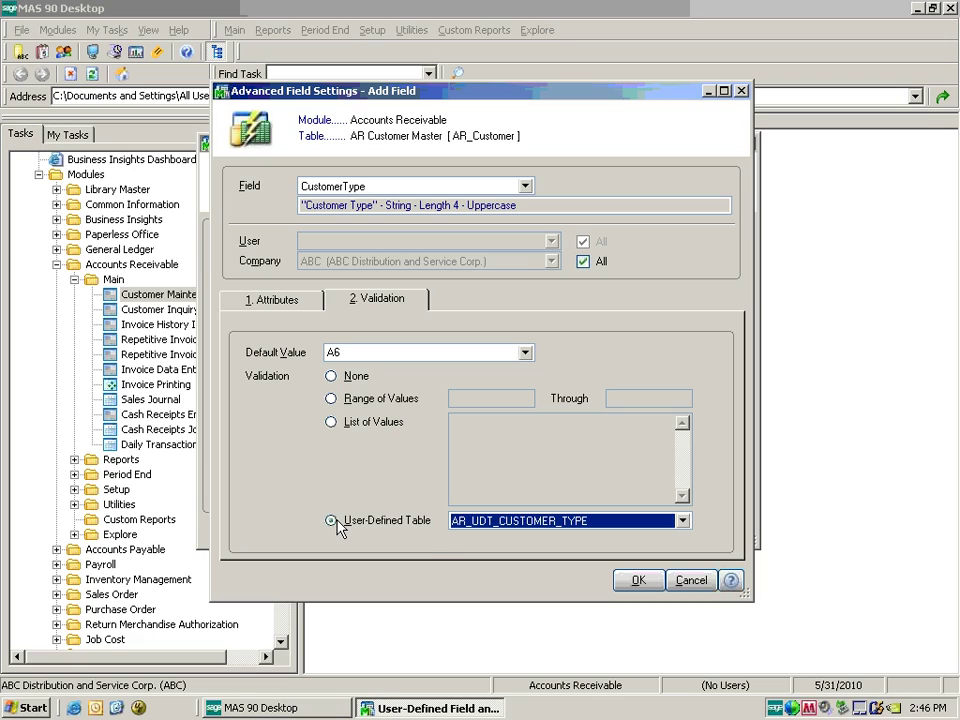
left_click(683, 521)
left_click(683, 521)
left_click(641, 584)
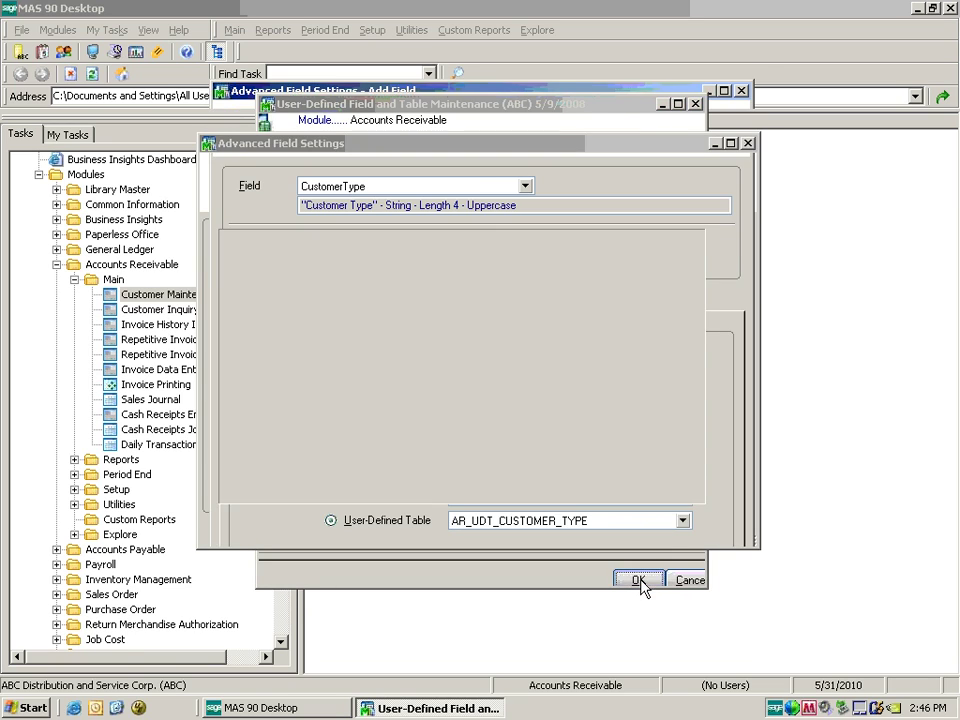
left_click(695, 531)
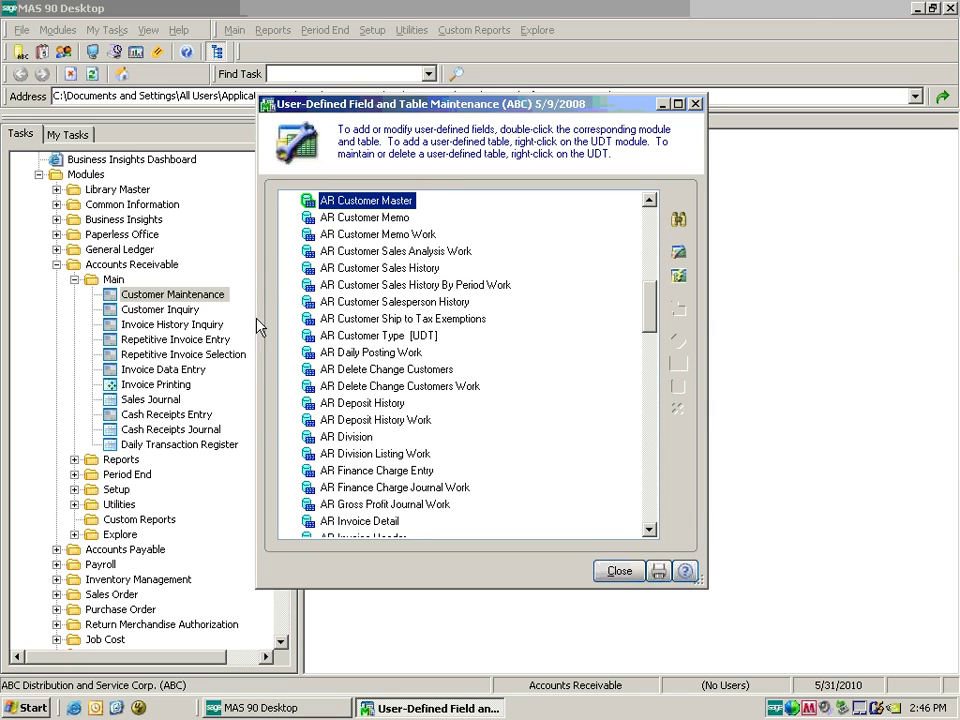
Open Customer Maintenance and bring up the additional details of the first customer, American Business Futures.
left_click(175, 296)
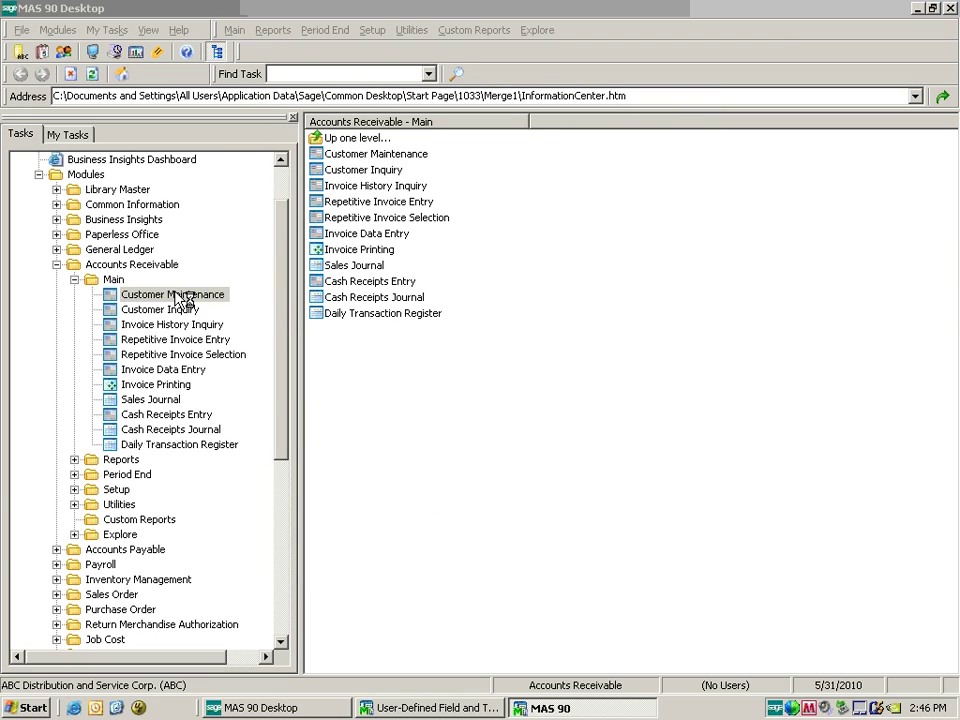
double_click(184, 298)
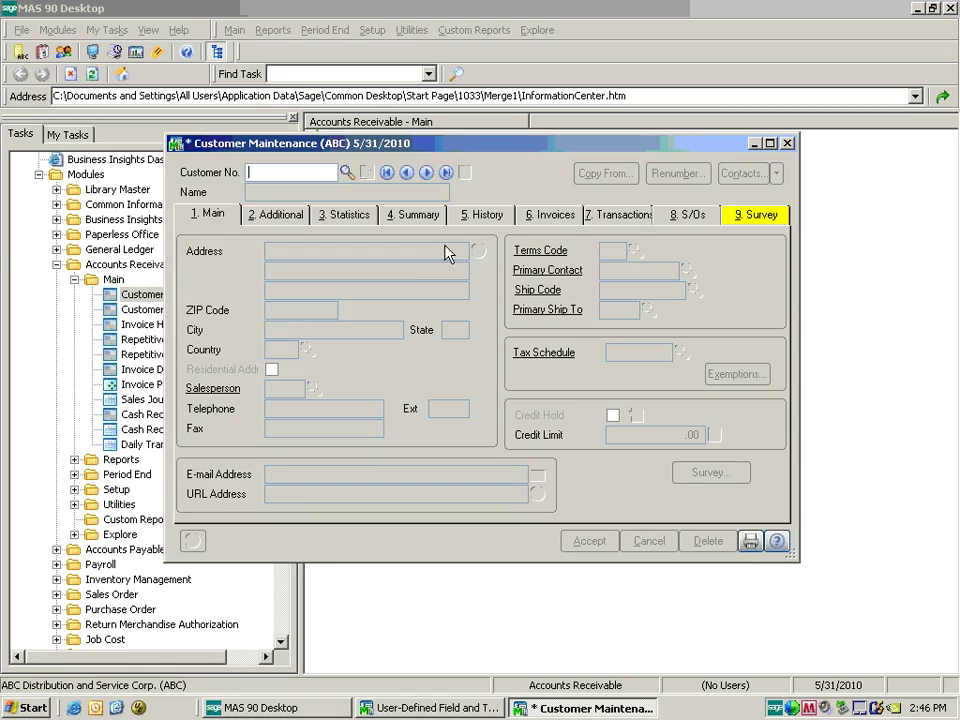
left_click(388, 172)
left_click(282, 216)
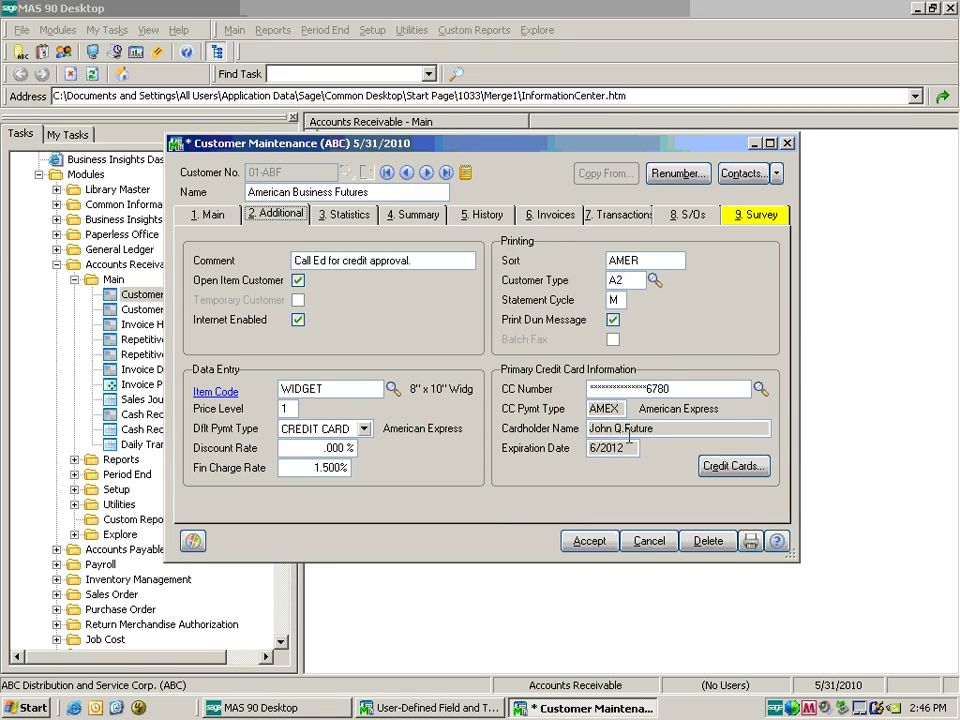
Test the Customer Type validation by entering 9U as the customer type, and dismiss the resulting message.
left_click(656, 281)
type("U")
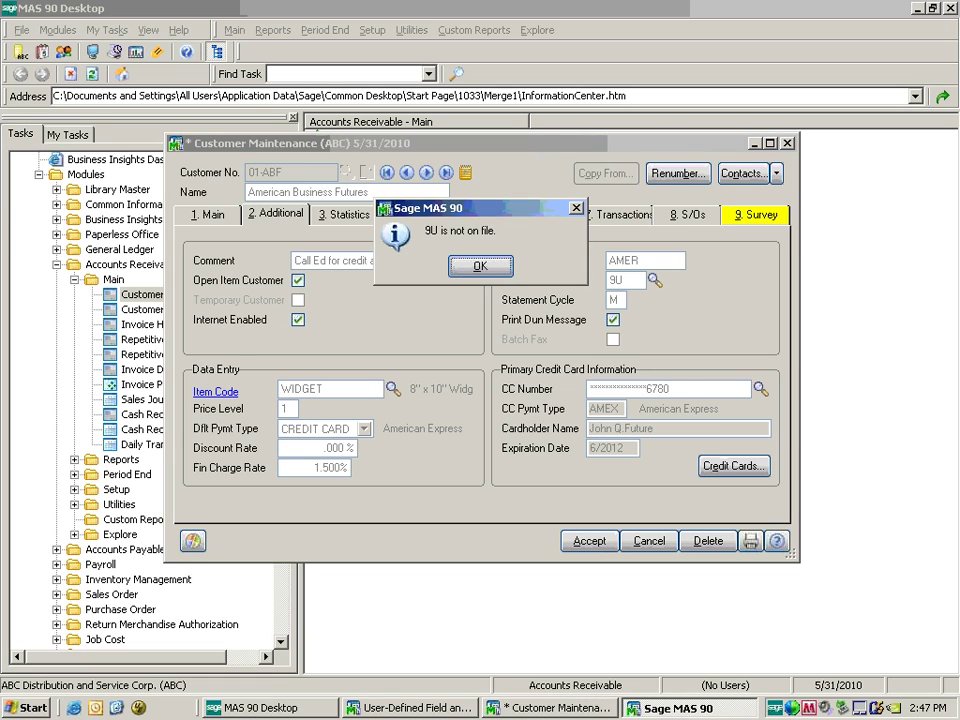
key("Return")
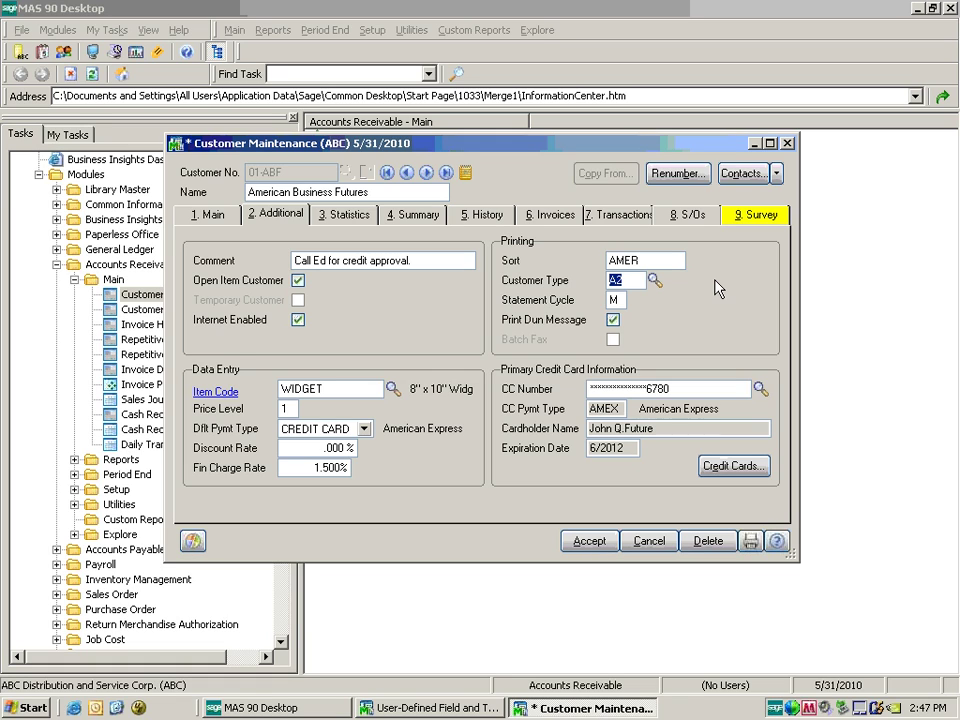
Open the existing all-users, all-companies panel in Customizer, and outline a user-defined field about 15 by 1.5 in size beside Customer Type.
key("ctrl+F9")
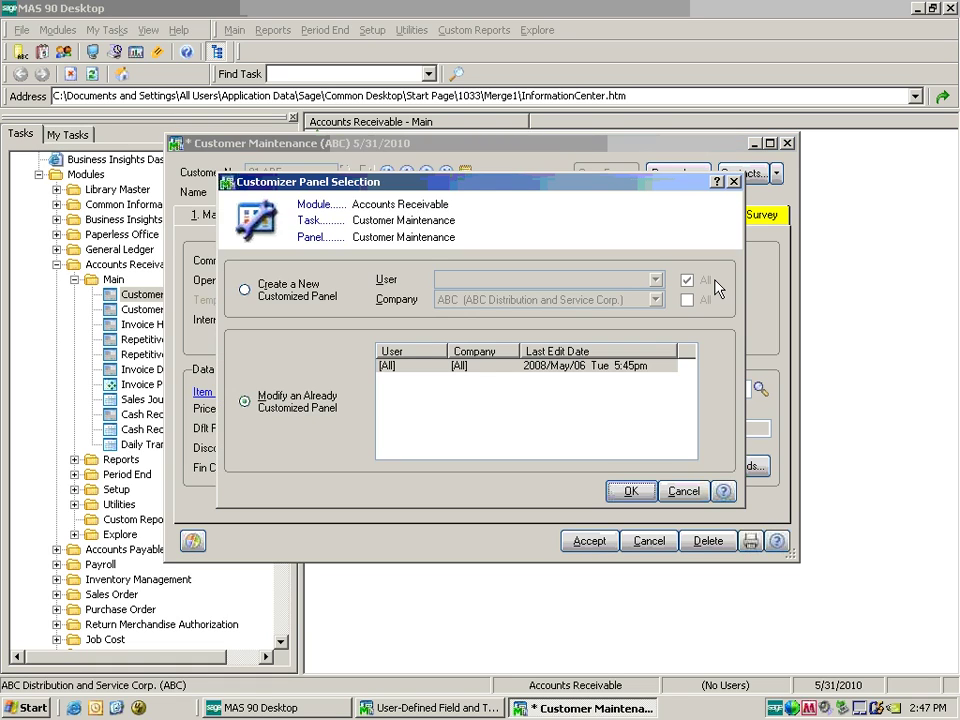
left_click(632, 491)
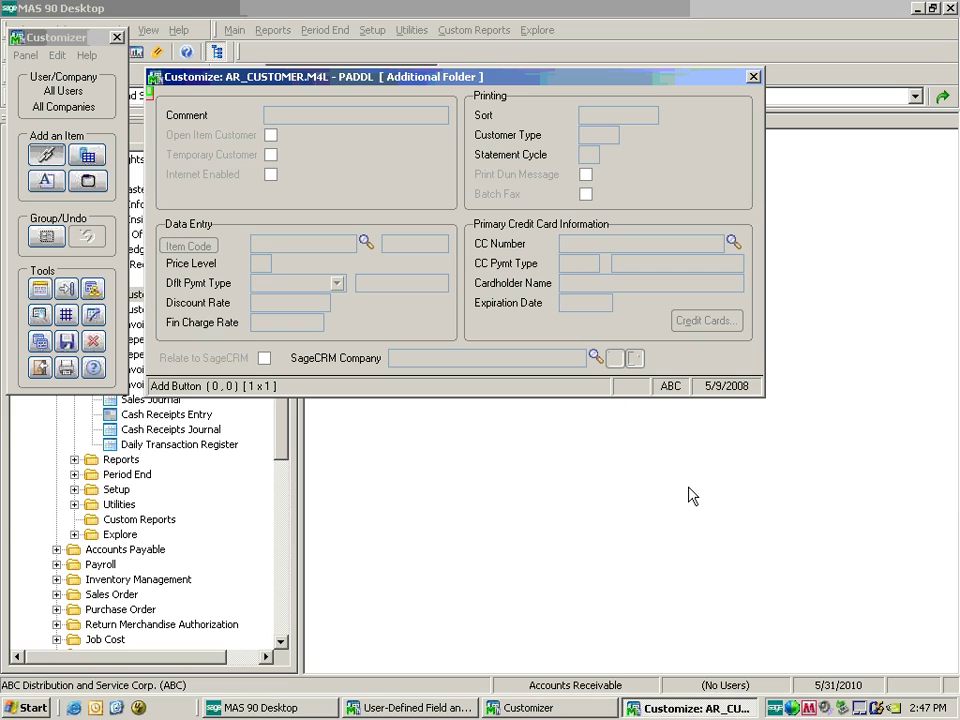
left_click(89, 160)
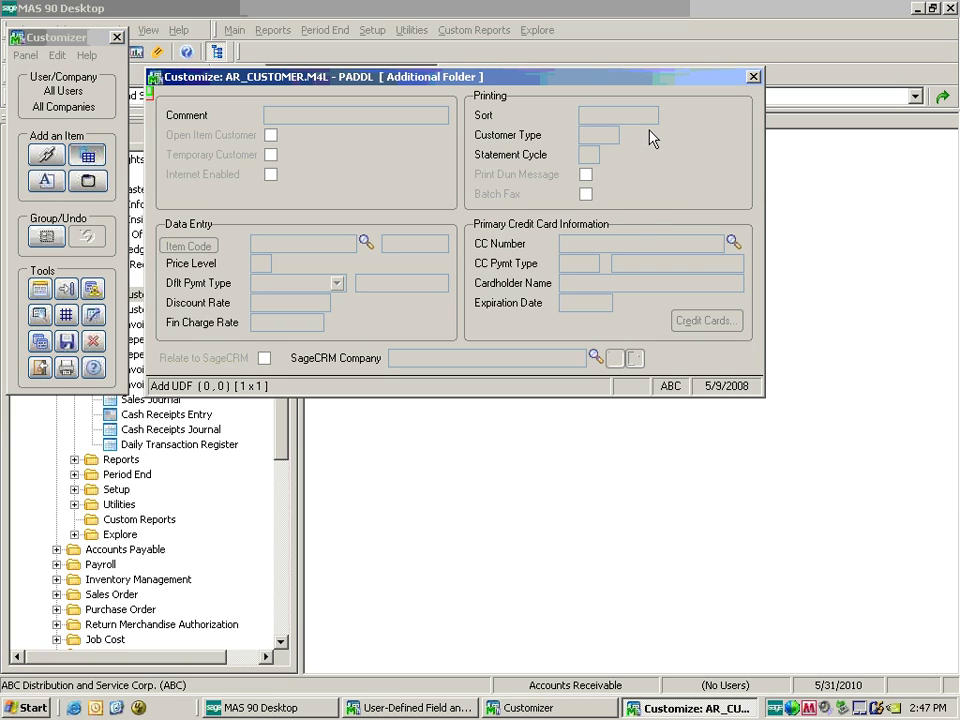
left_click_drag(649, 129, 752, 154)
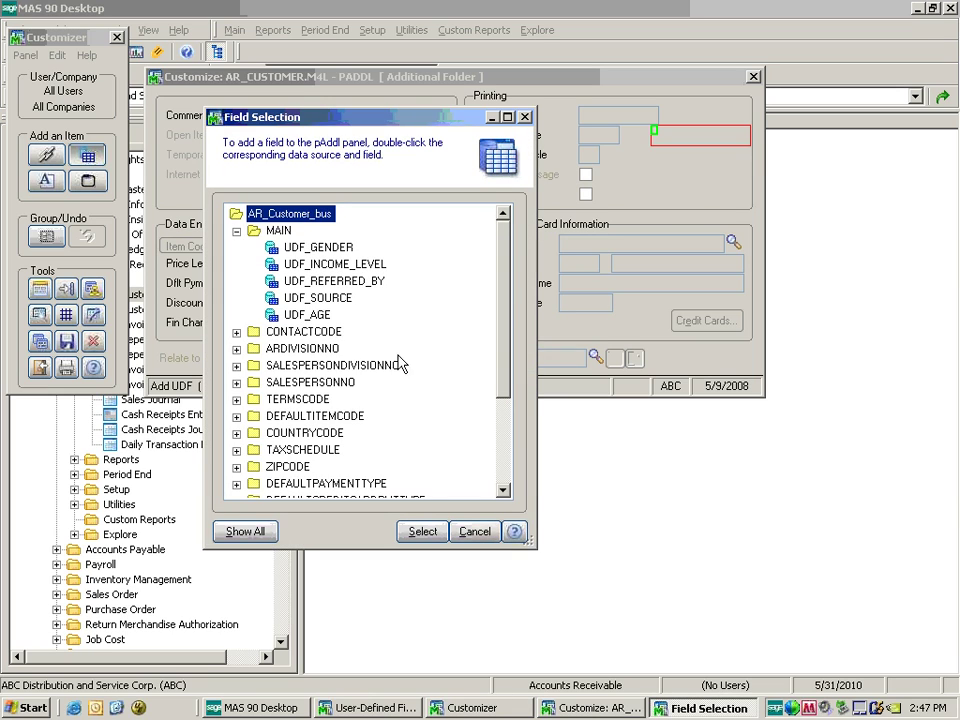
Assign UDF_CUST_TYPE_DESC from the CUSTOMERTYPE data source to the outlined field.
left_click(236, 231)
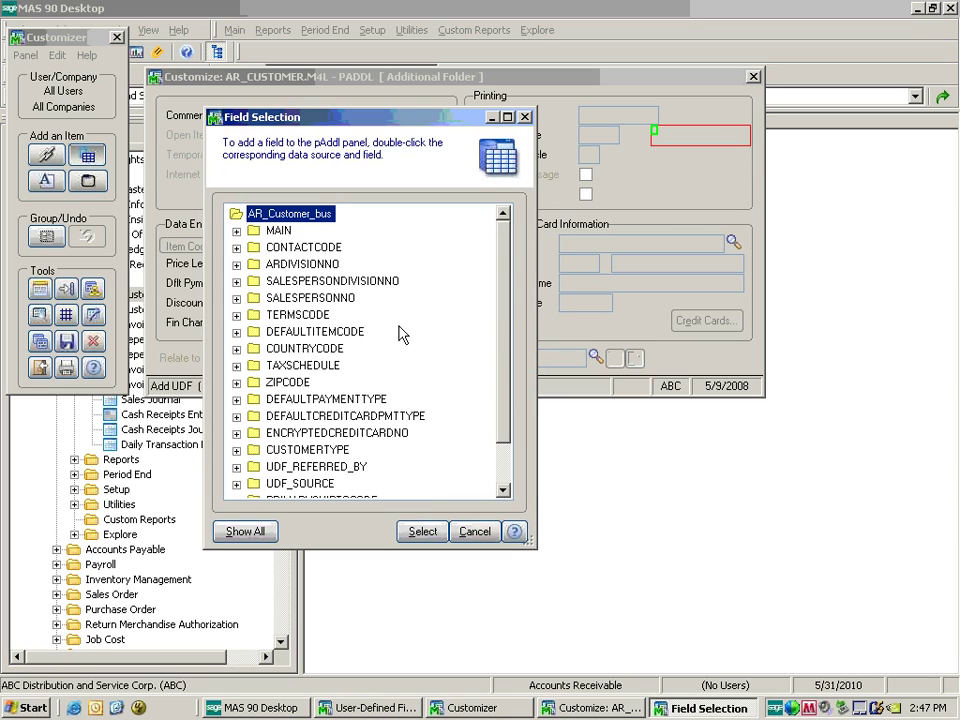
left_click_drag(503, 321, 504, 343)
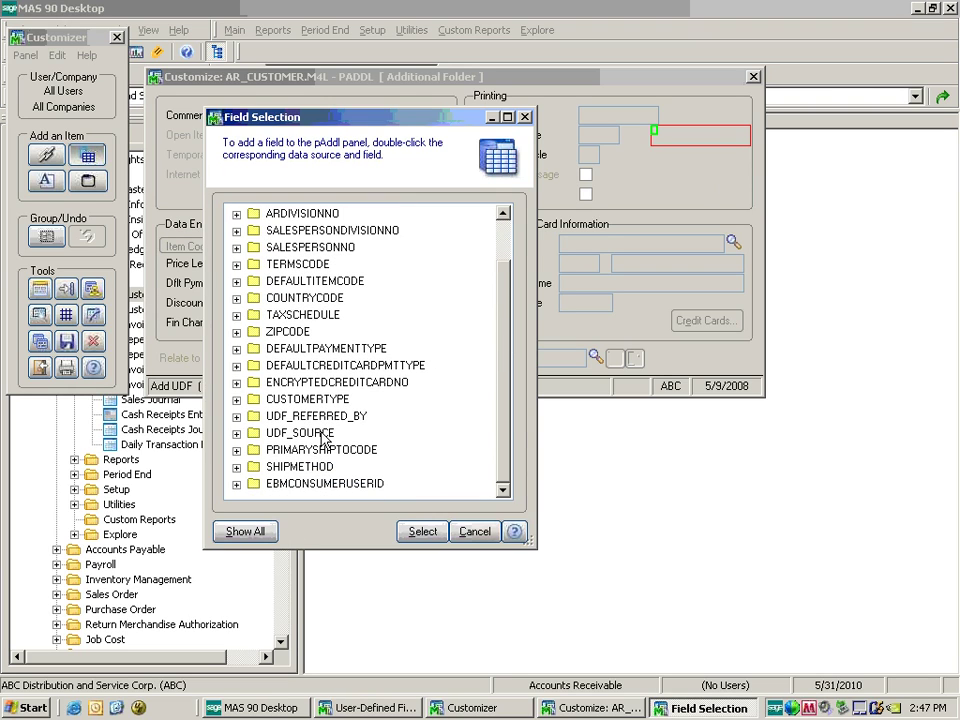
left_click(236, 400)
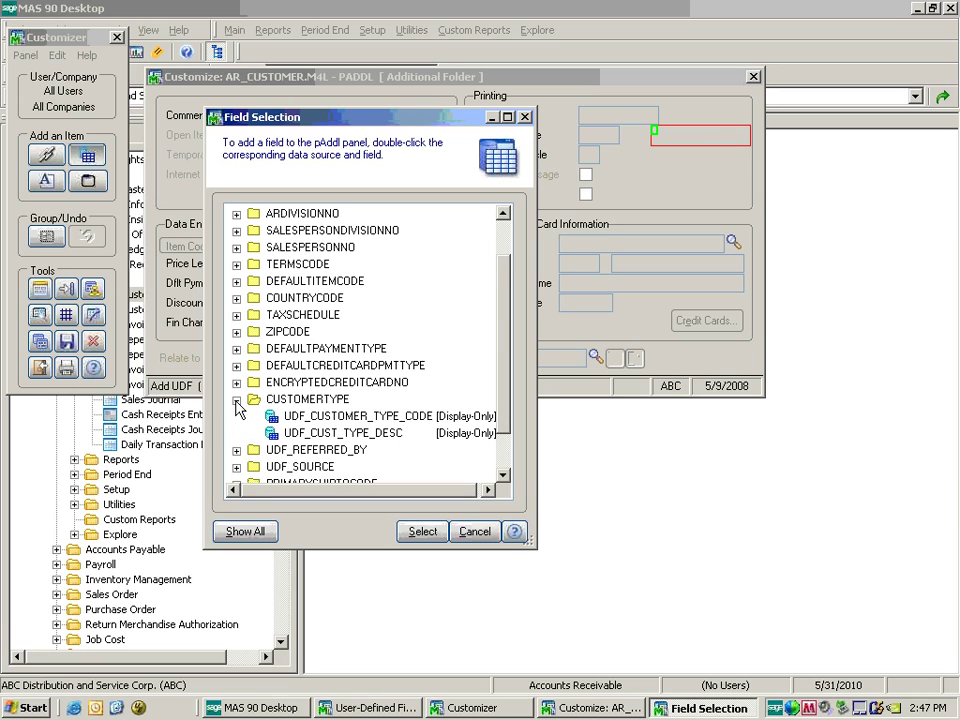
left_click(348, 433)
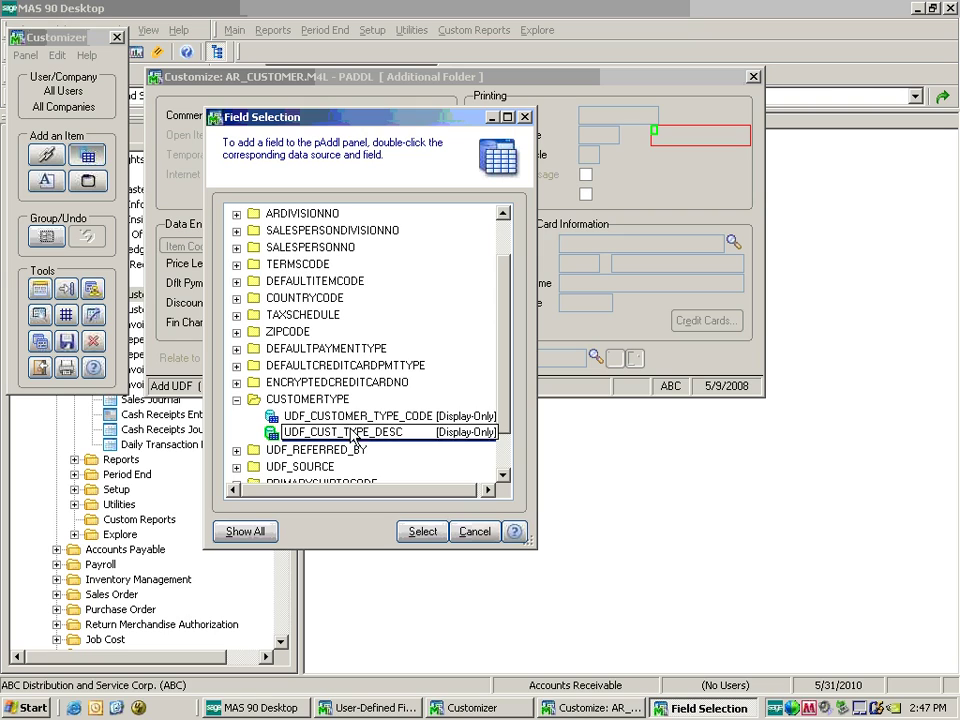
left_click(418, 533)
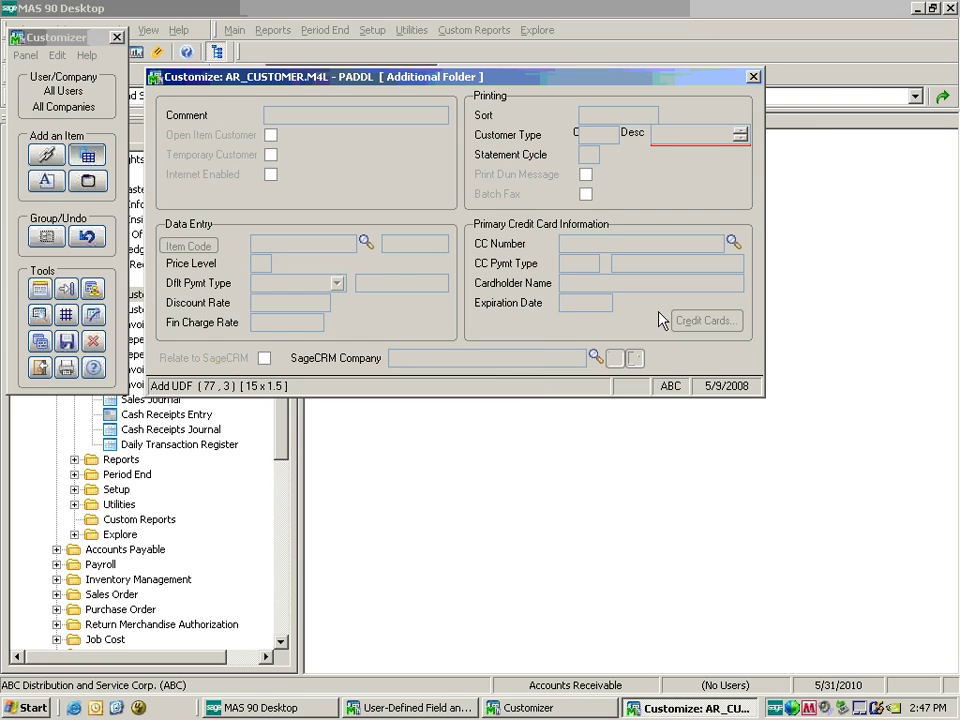
Delete the "Cust Type Desc" label text that overlaps the Customer Type field.
left_click(644, 137)
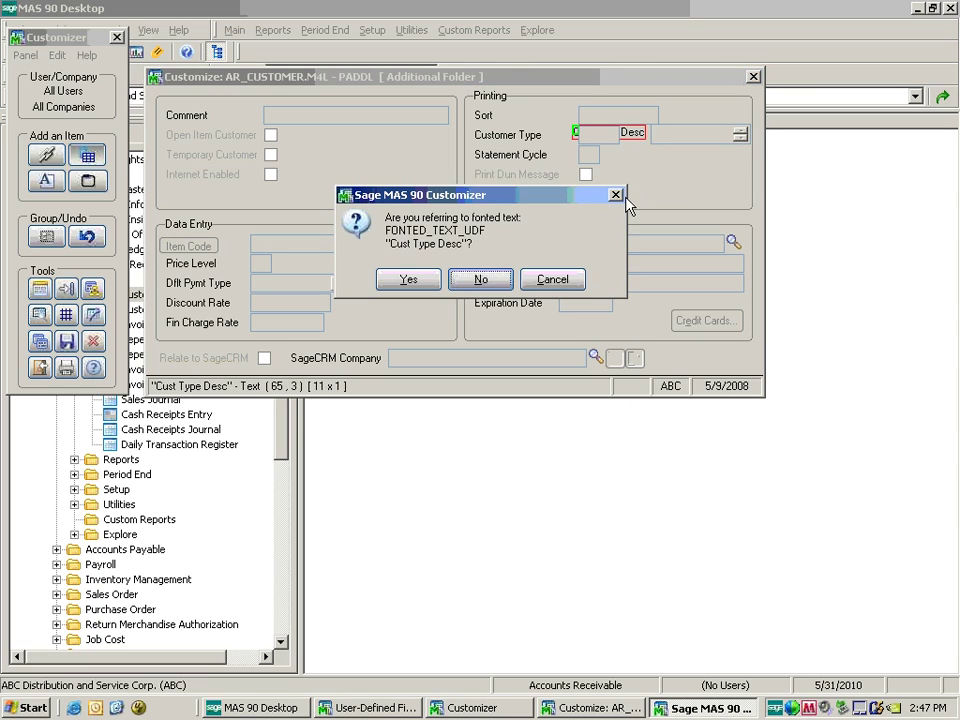
left_click(418, 281)
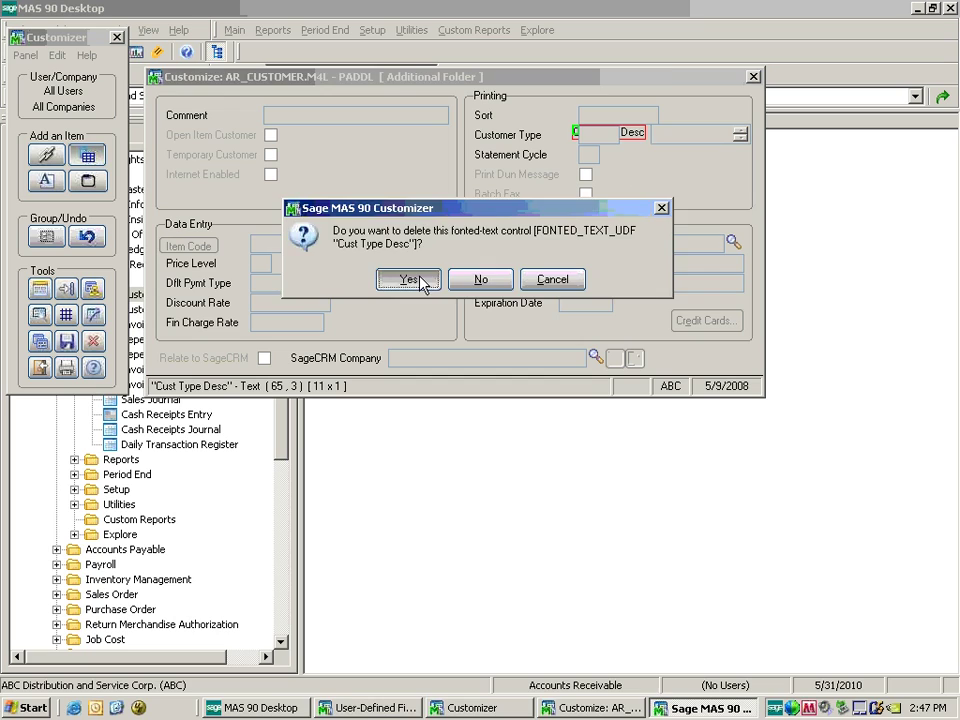
left_click(421, 280)
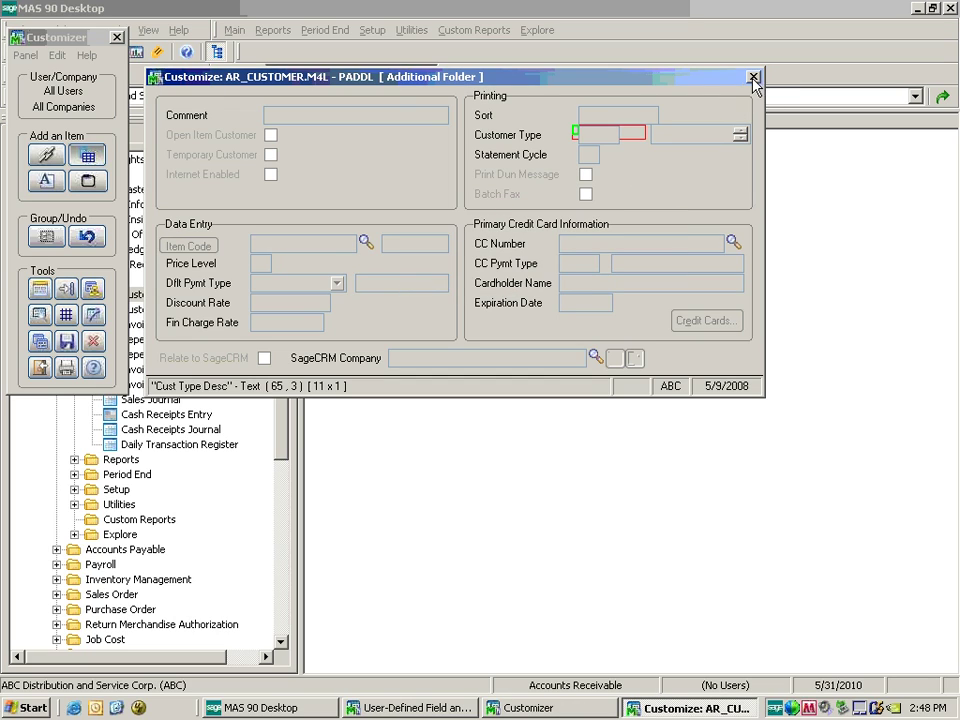
Set the height of the customer type description field to 1 in its multi-line definition.
double_click(711, 138)
left_click(530, 186)
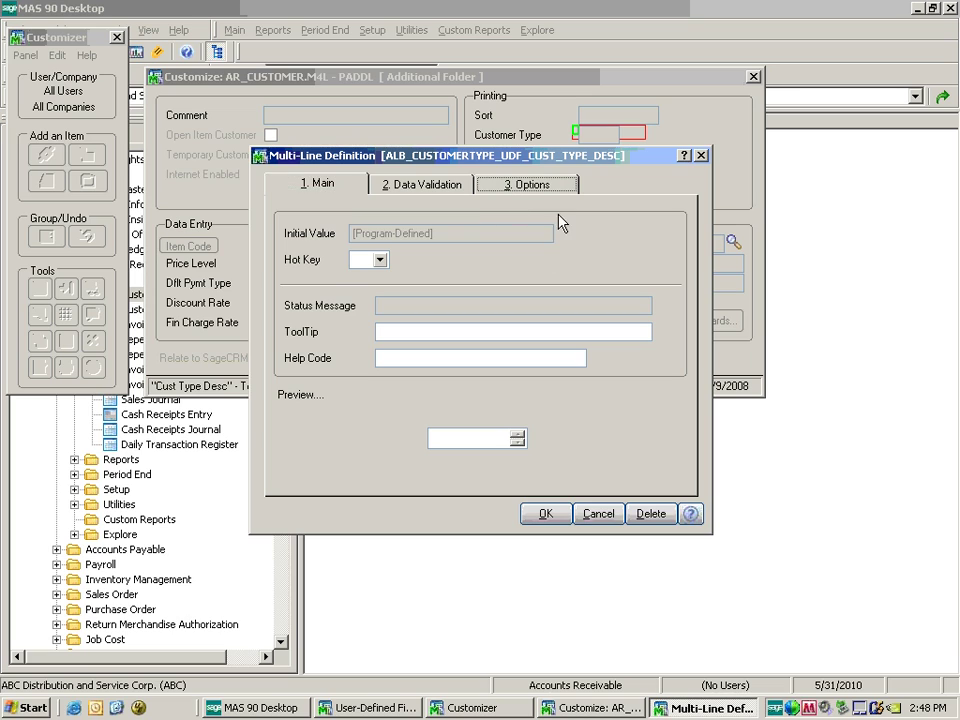
left_click(382, 298)
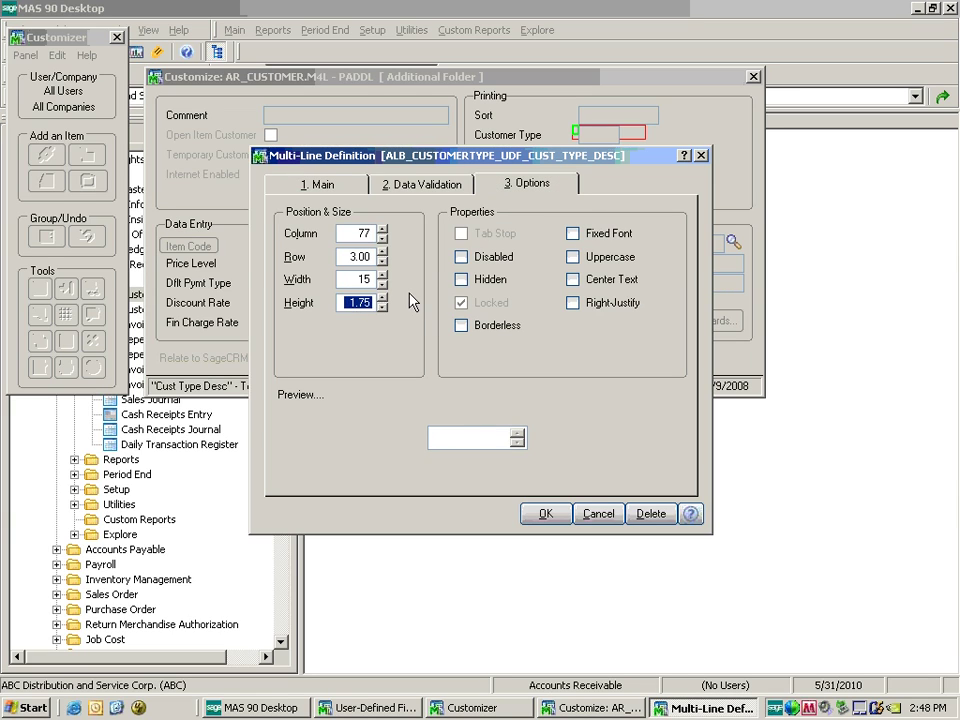
type("1")
key("Tab")
left_click(547, 512)
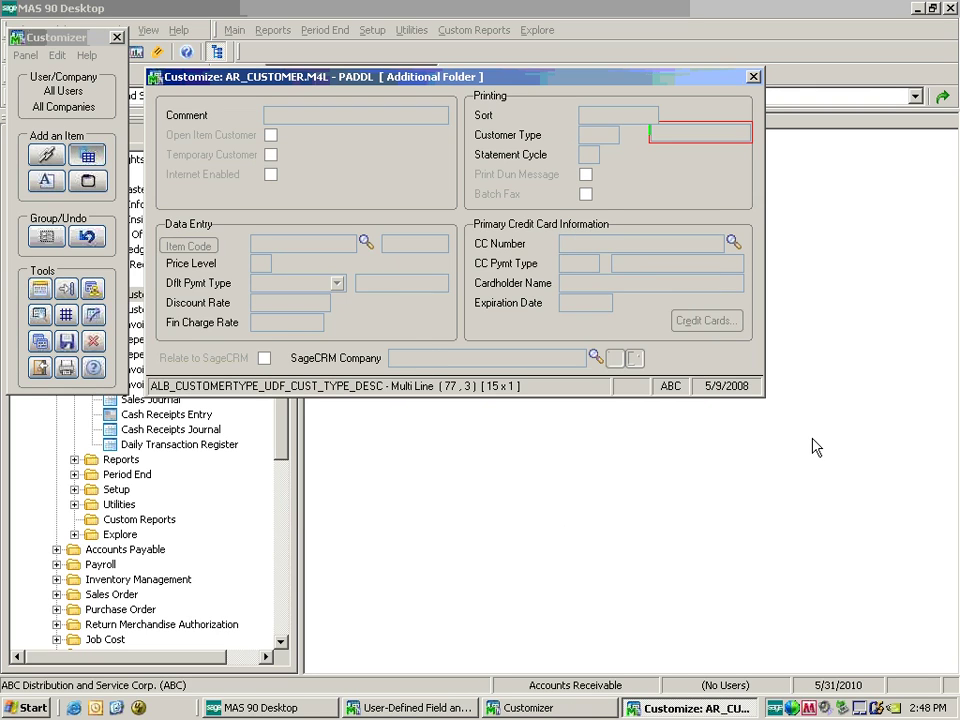
Close the customized Additional panel, saving its changes, and exit Customizer.
left_click(755, 79)
left_click(409, 266)
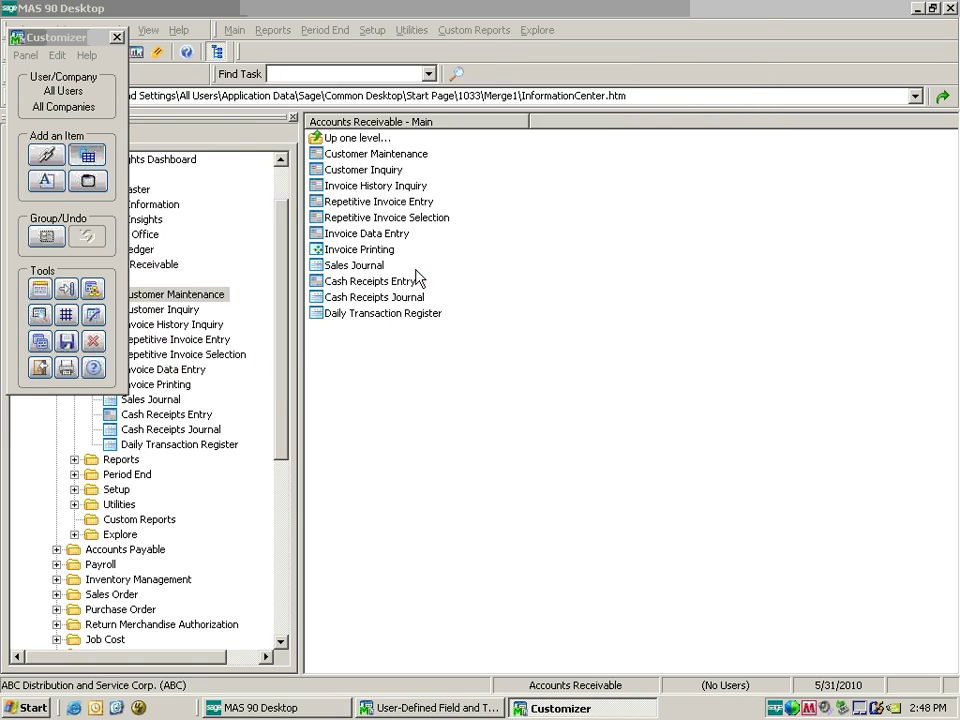
left_click(766, 77)
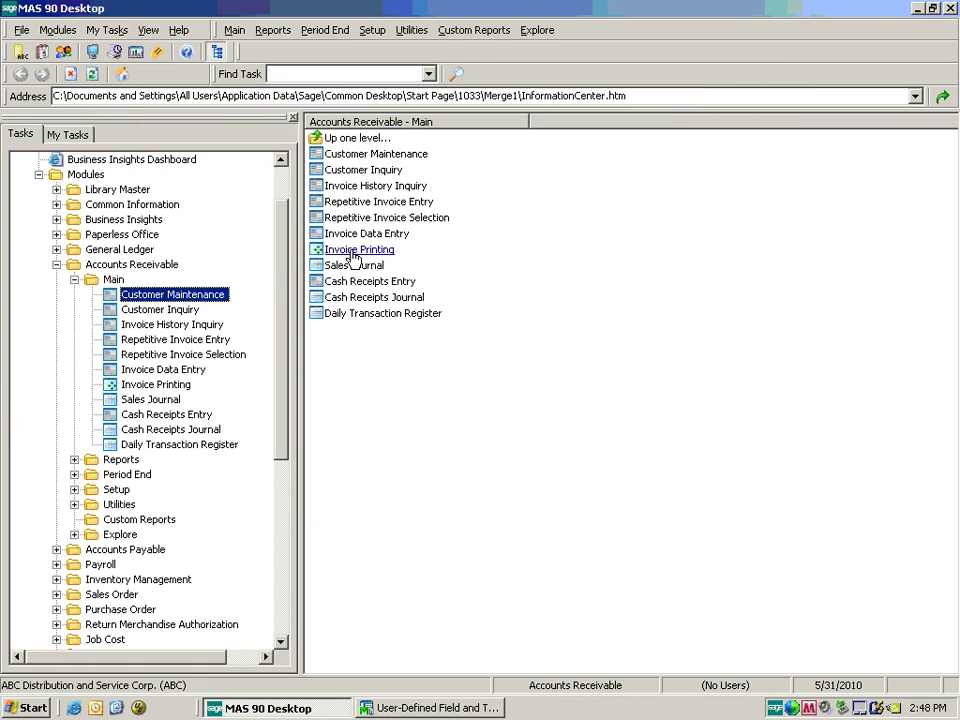
Reopen Customer Maintenance, browse several customers' additional details to check the description beside Customer Type, and close the window.
double_click(176, 296)
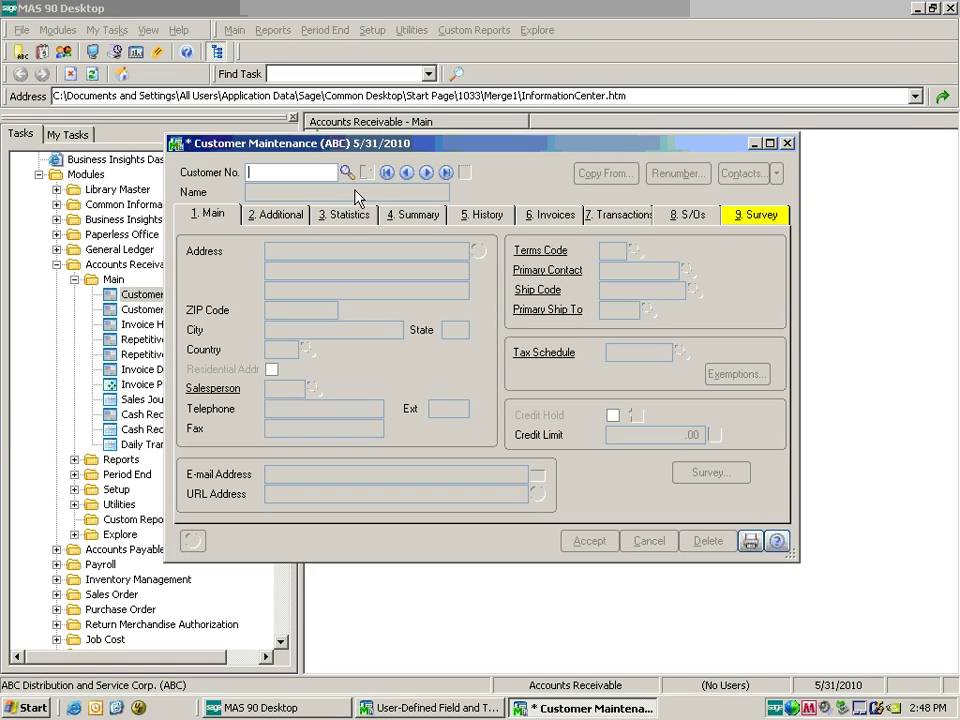
left_click(387, 172)
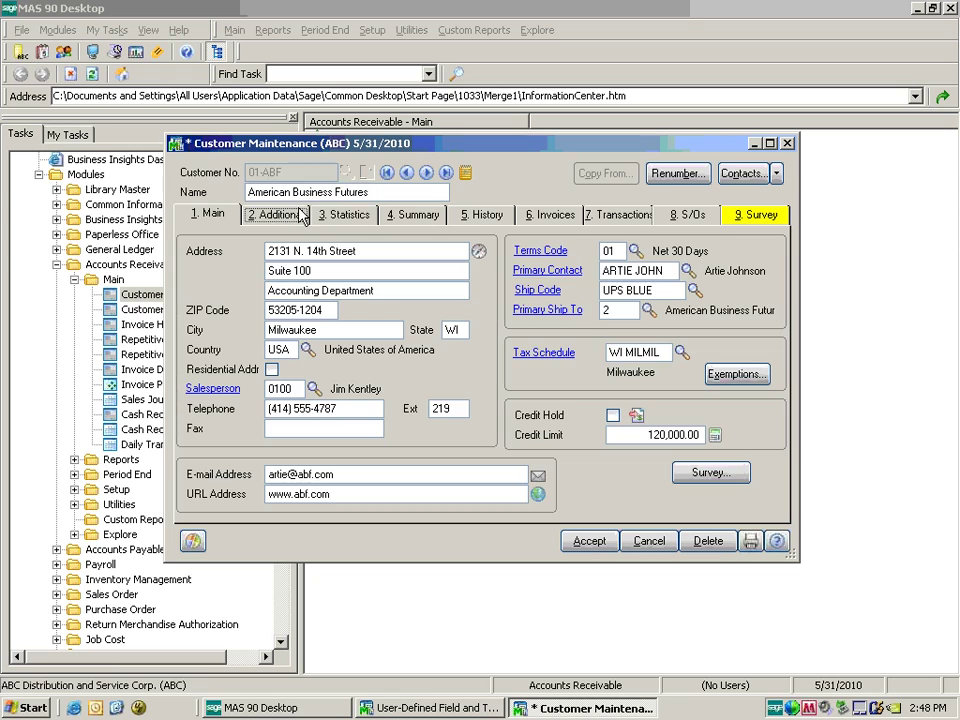
left_click(280, 214)
left_click(427, 173)
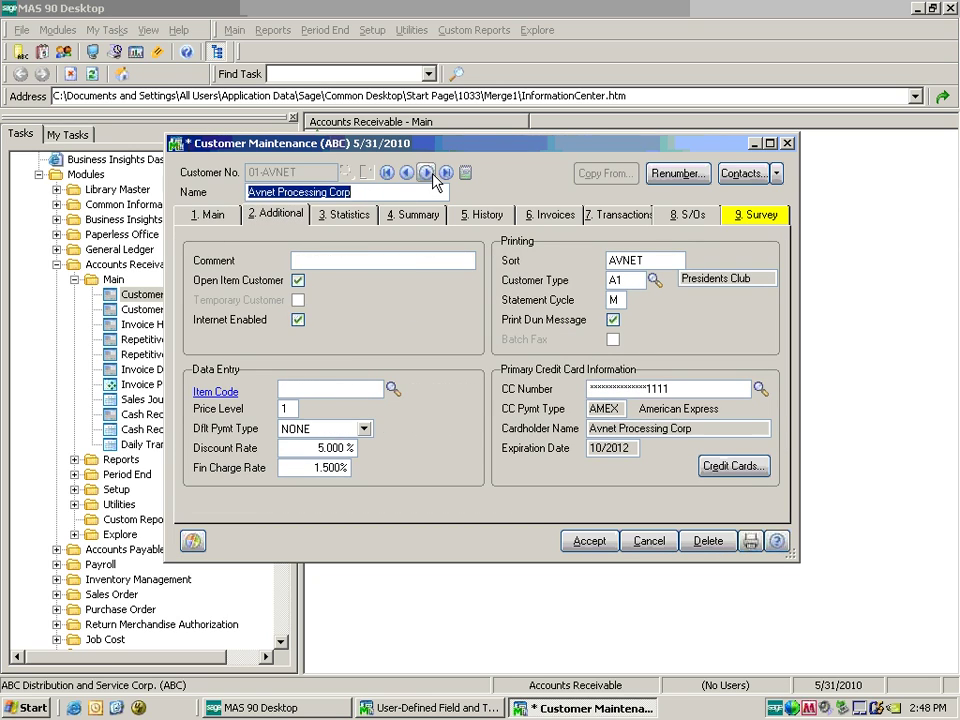
left_click(427, 173)
left_click(428, 173)
left_click(428, 173)
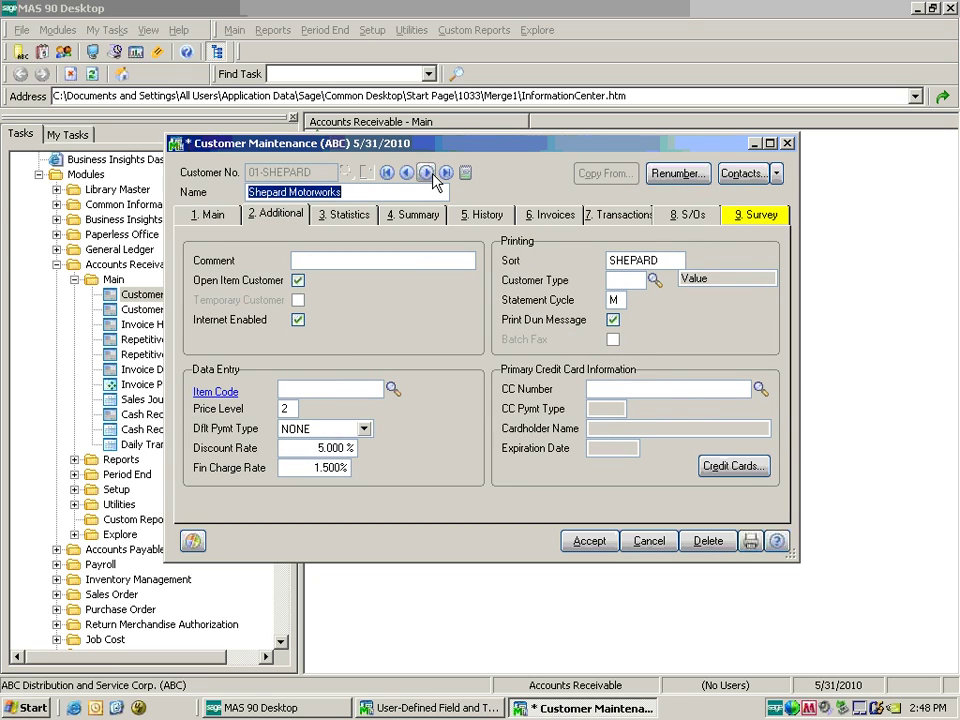
left_click(427, 173)
left_click(427, 173)
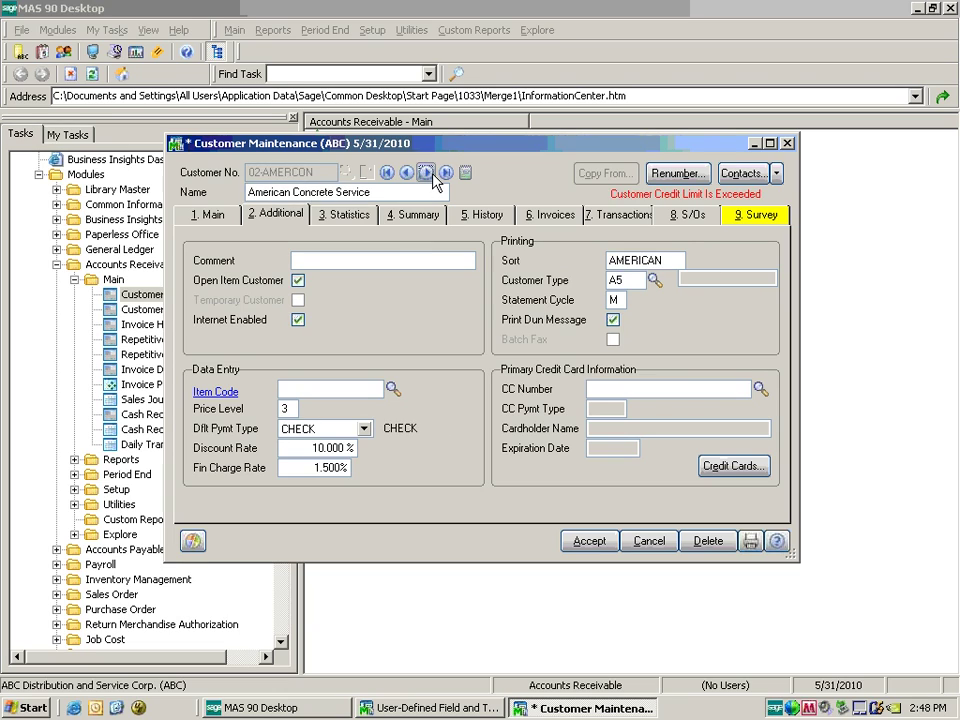
left_click(427, 173)
left_click(427, 173)
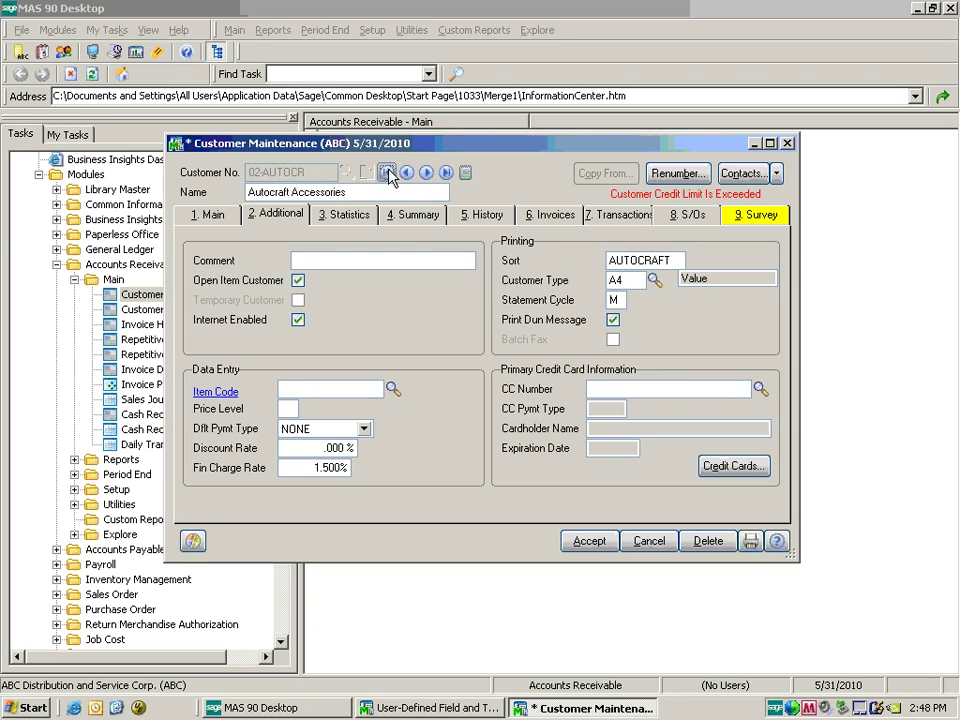
left_click(387, 173)
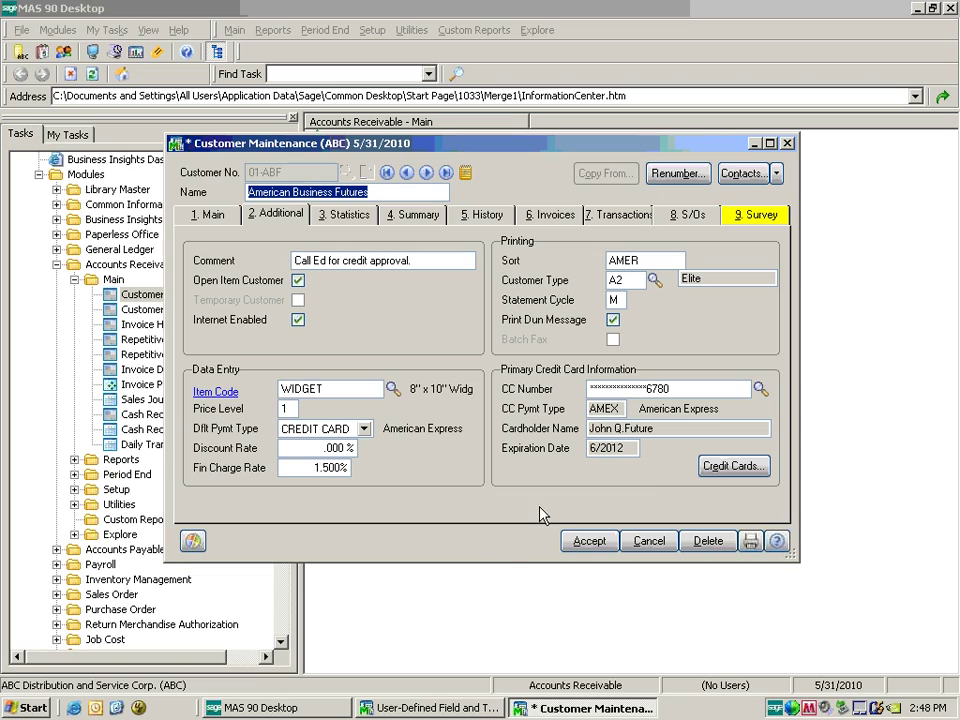
left_click(787, 144)
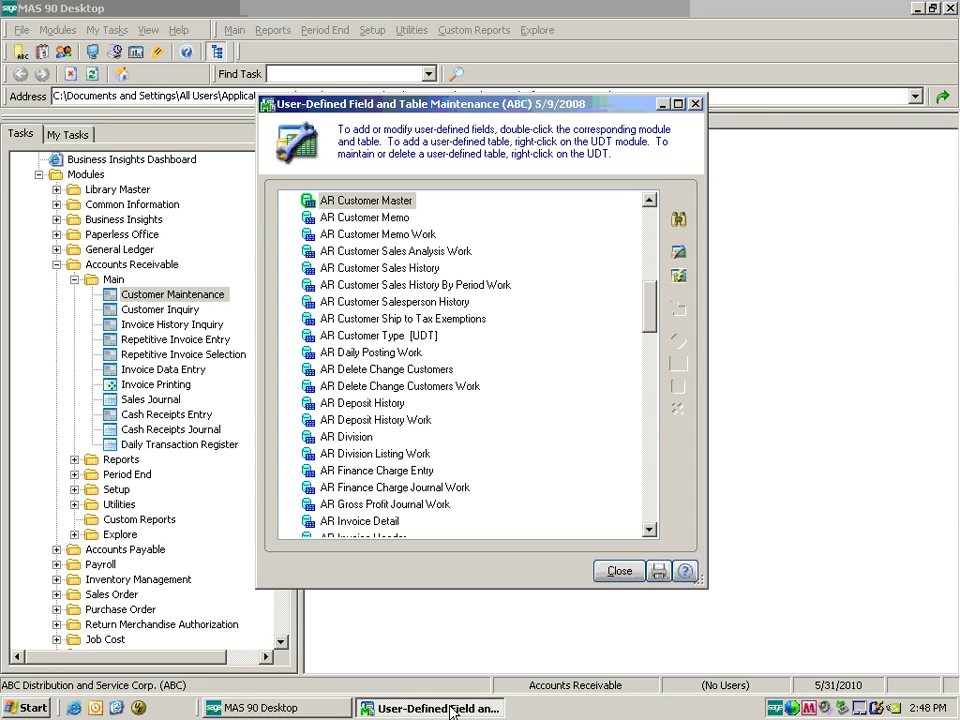
Open the advanced field settings of the SO Sales Order Header table in the Sales Order module.
left_click_drag(650, 303, 647, 472)
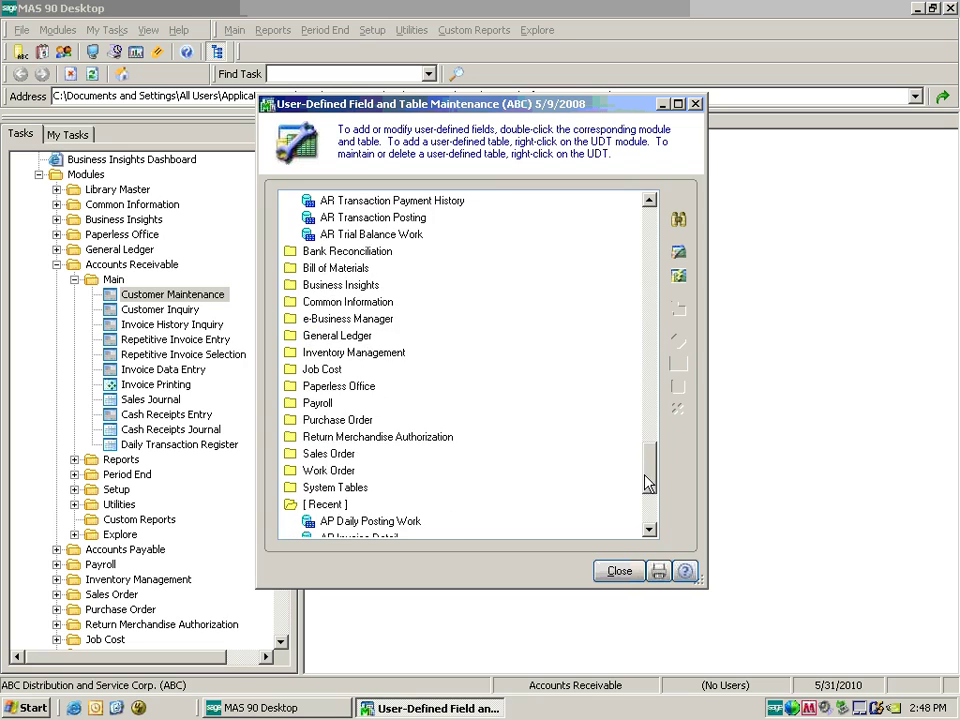
double_click(328, 454)
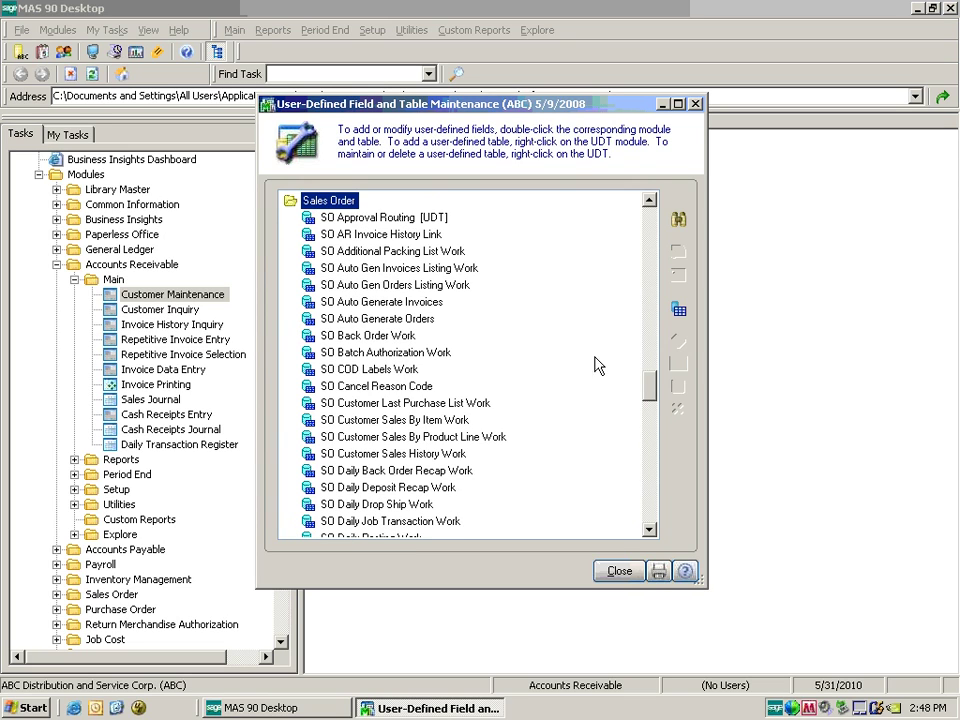
left_click_drag(650, 400, 611, 462)
right_click(408, 487)
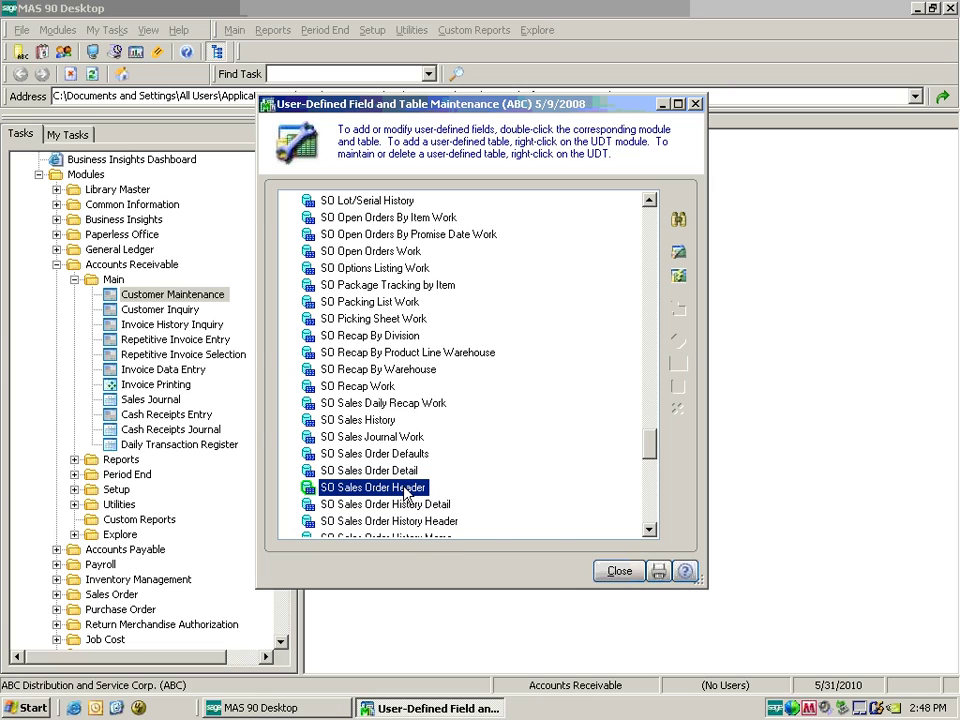
left_click(414, 497)
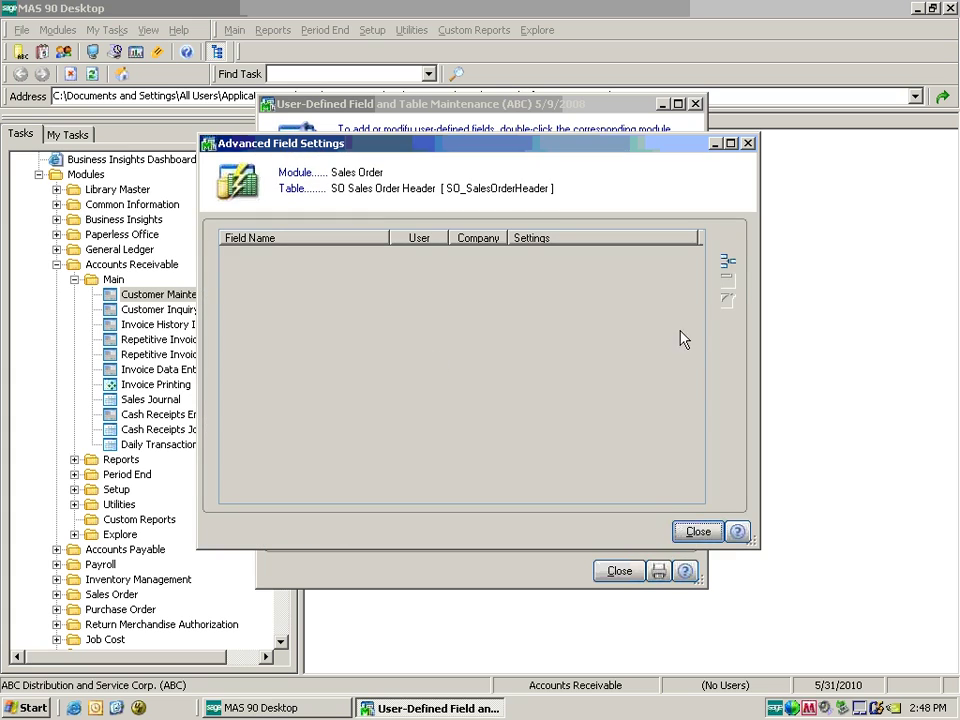
Add the OrderStatus field to the advanced settings with a default value of H, and close the field settings.
left_click(733, 263)
left_click(524, 186)
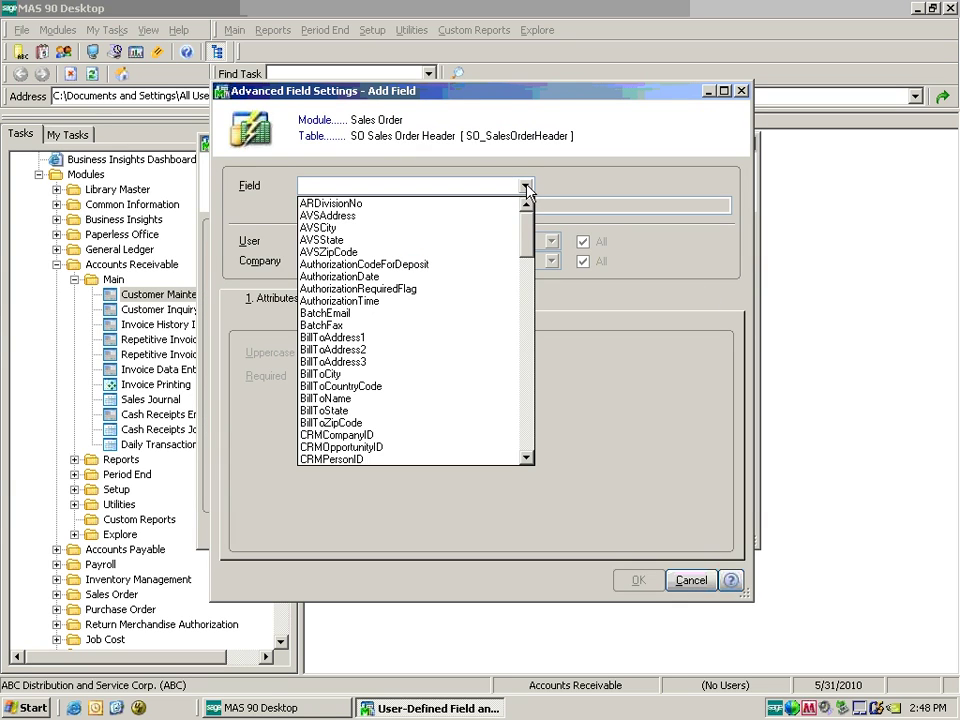
left_click_drag(525, 237, 526, 362)
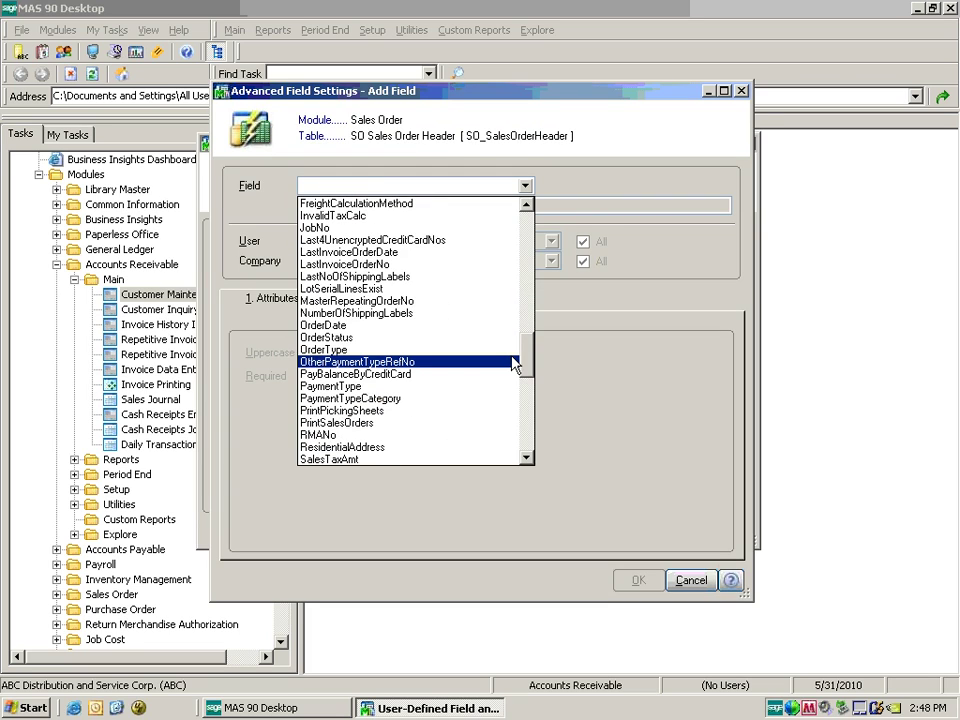
left_click(422, 338)
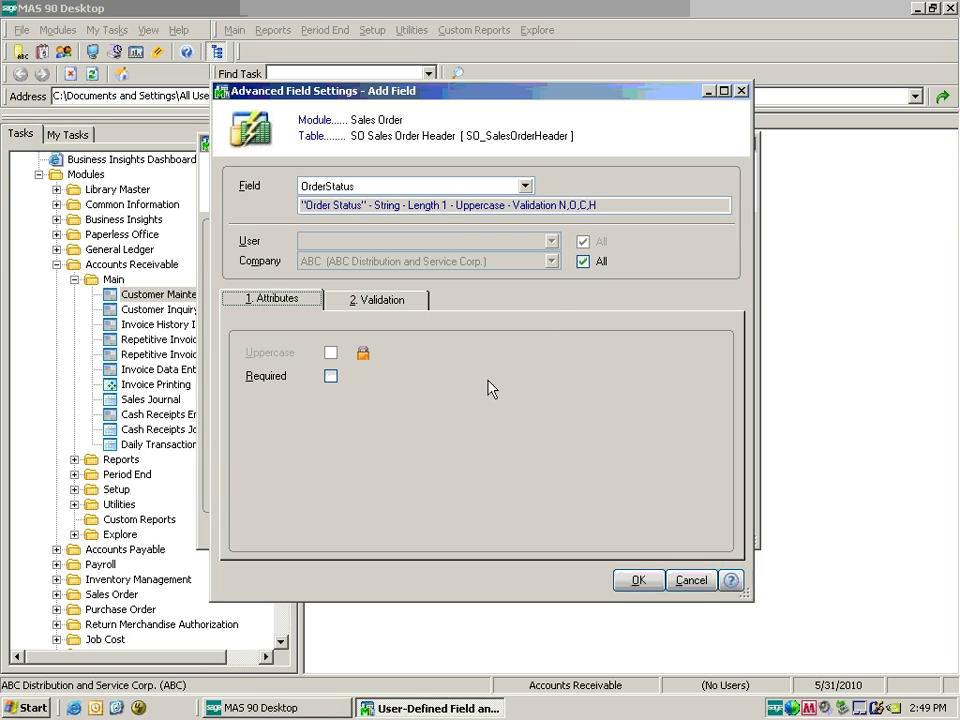
left_click(386, 300)
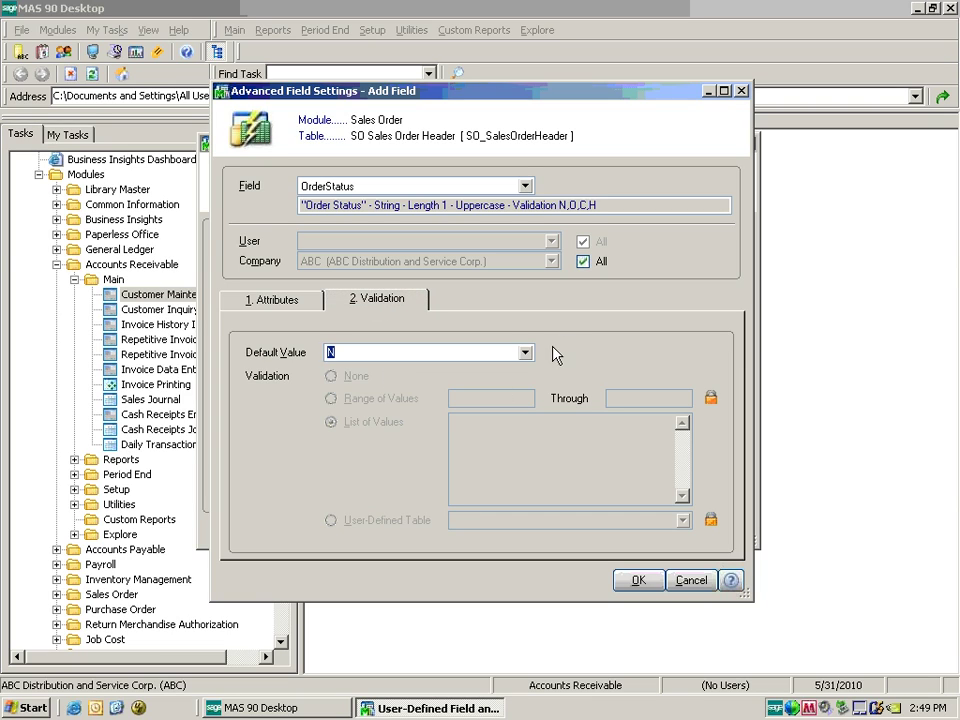
left_click(525, 354)
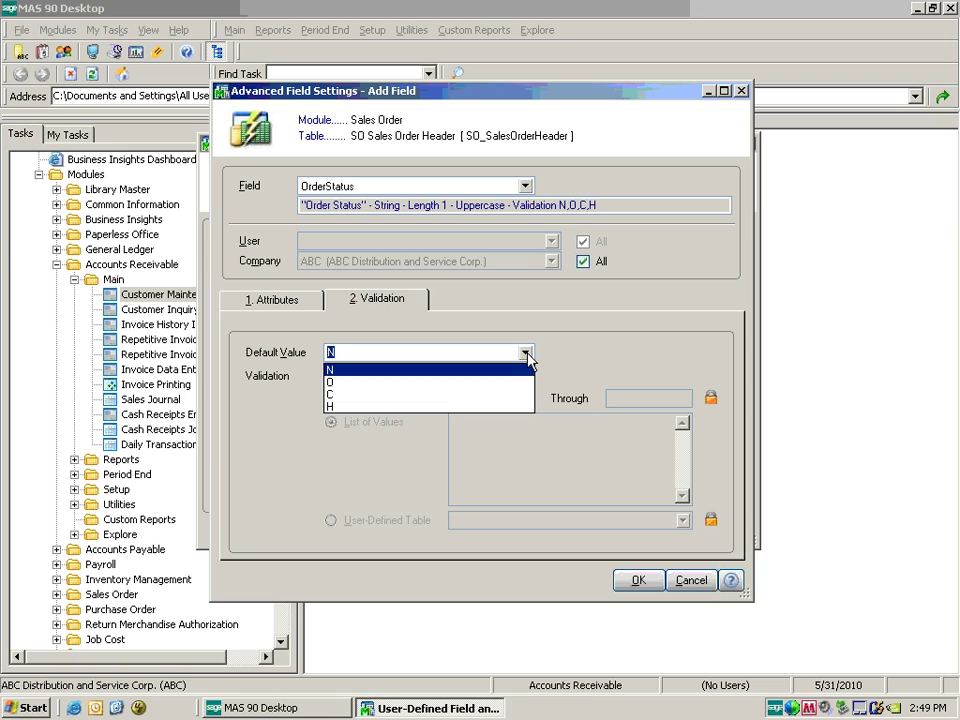
left_click(458, 406)
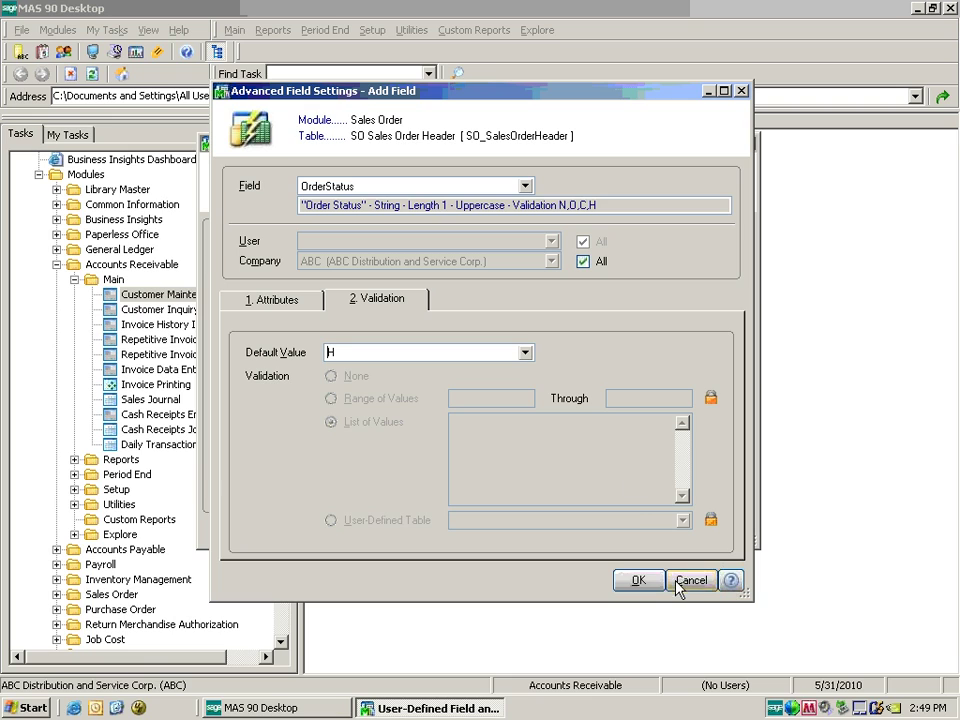
left_click(638, 582)
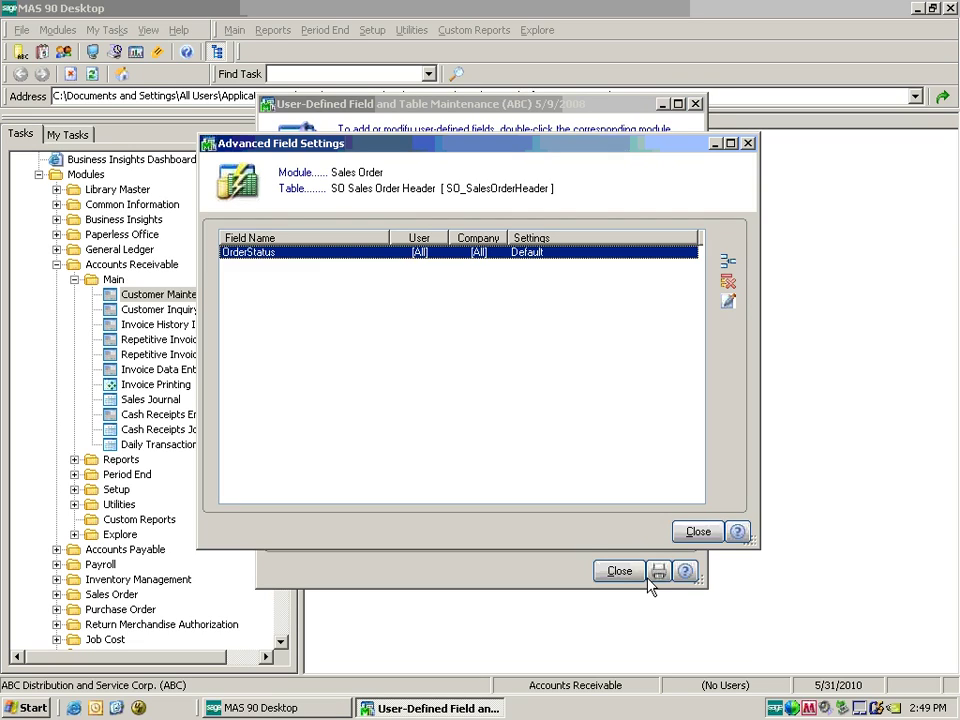
left_click(698, 533)
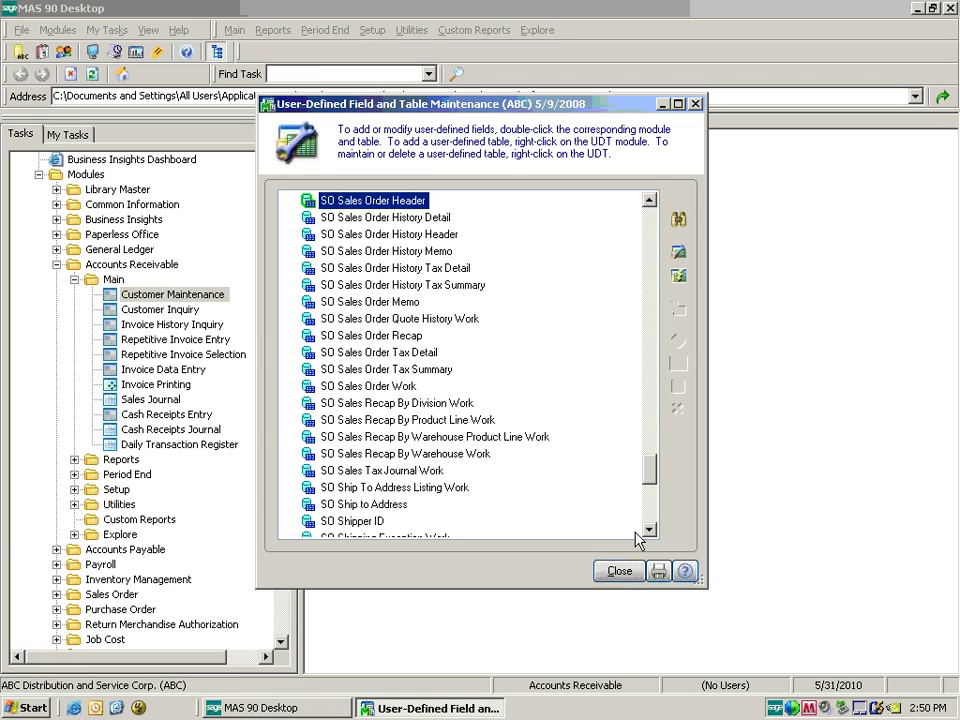
Reopen the advanced field settings of SO Sales Order Header, examine the locked attributes and validation of OrderStatus, and close them.
right_click(403, 204)
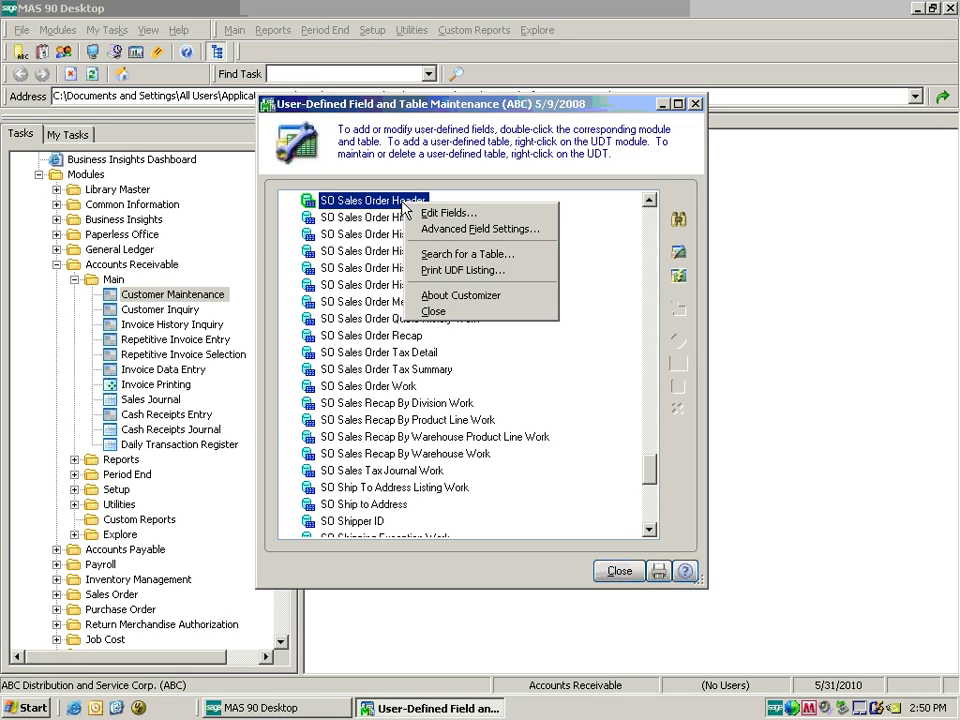
left_click(440, 229)
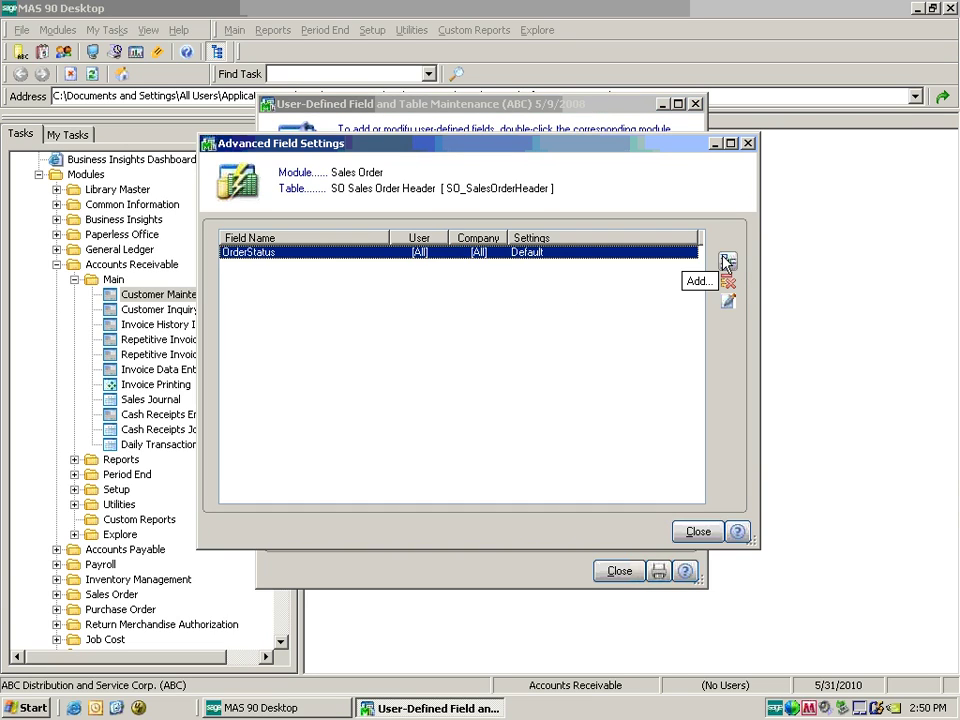
double_click(660, 255)
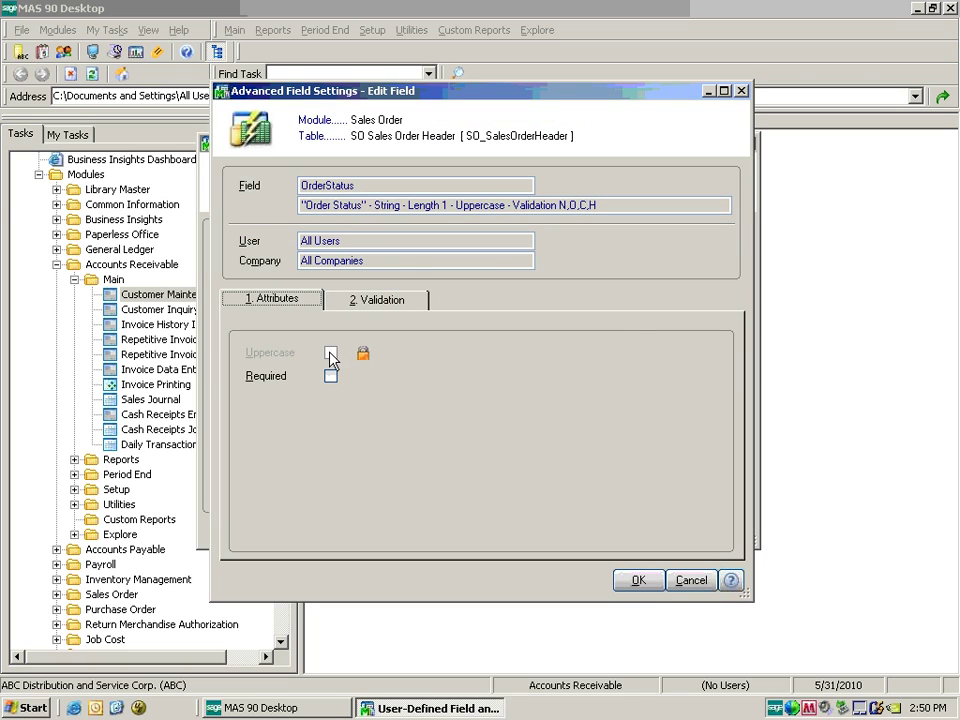
left_click(382, 303)
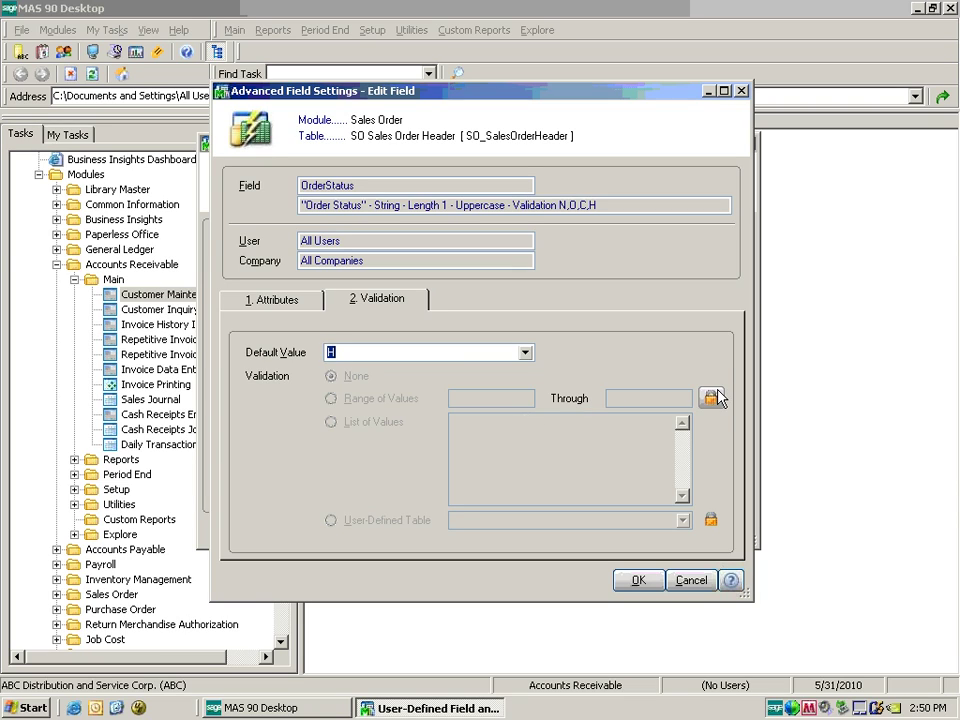
mouse_move(712, 398)
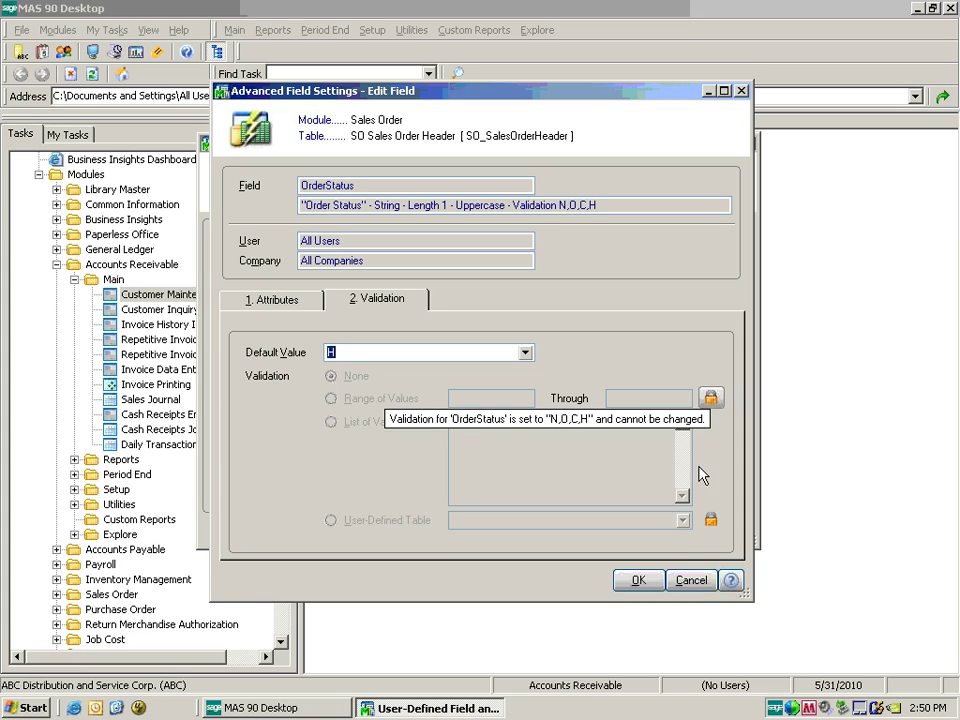
left_click(639, 583)
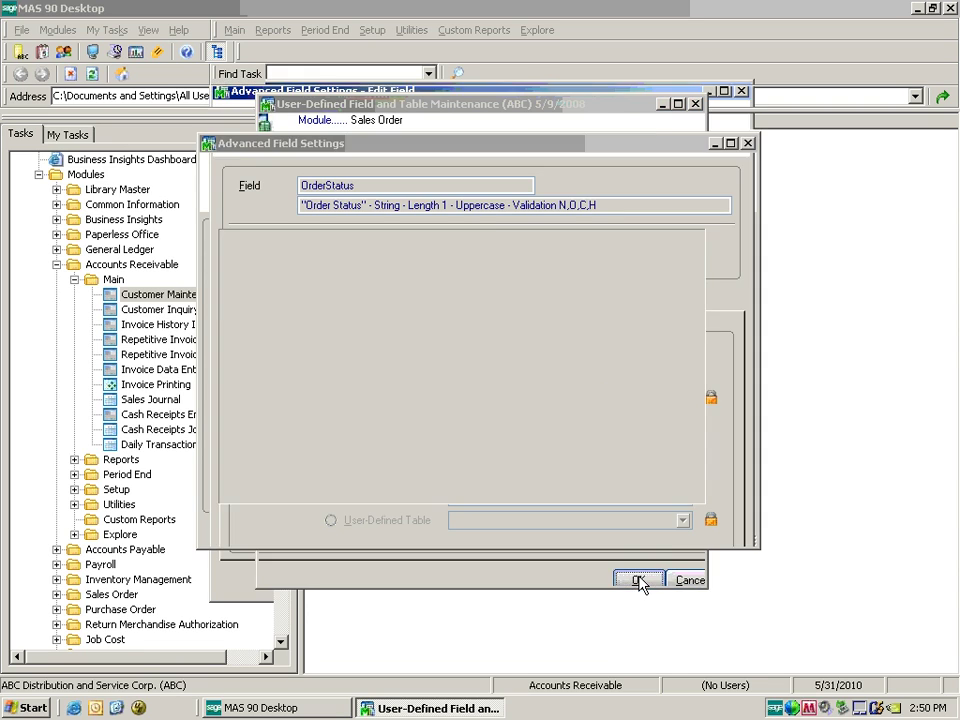
left_click(698, 533)
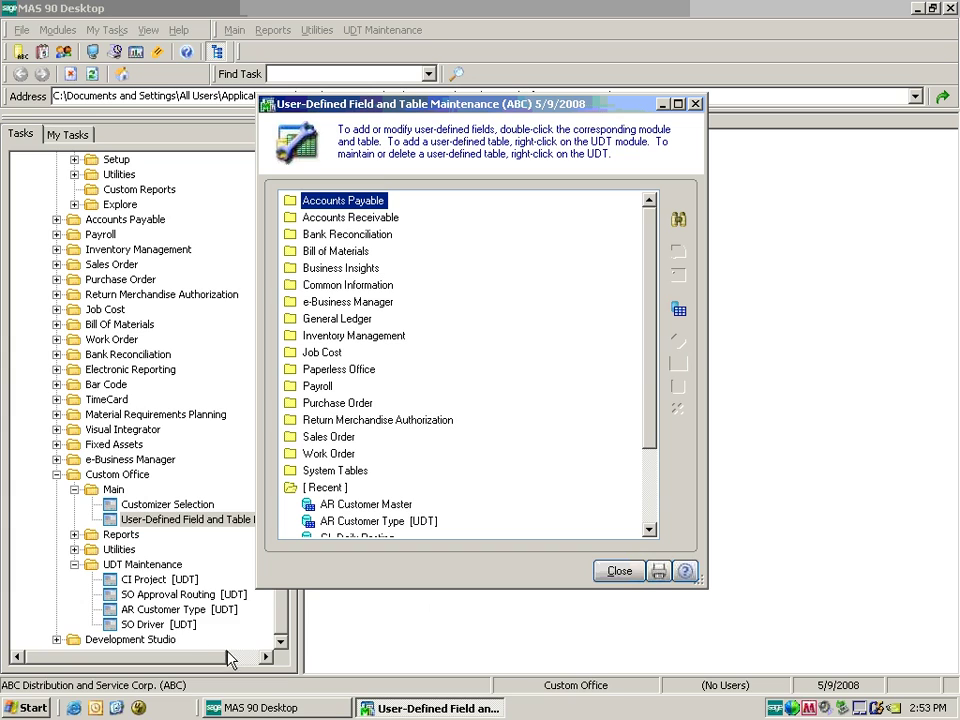
Check the routing codes in the SO Approval Routing user-defined table, and return to User-Defined Field and Table Maintenance.
left_click(178, 597)
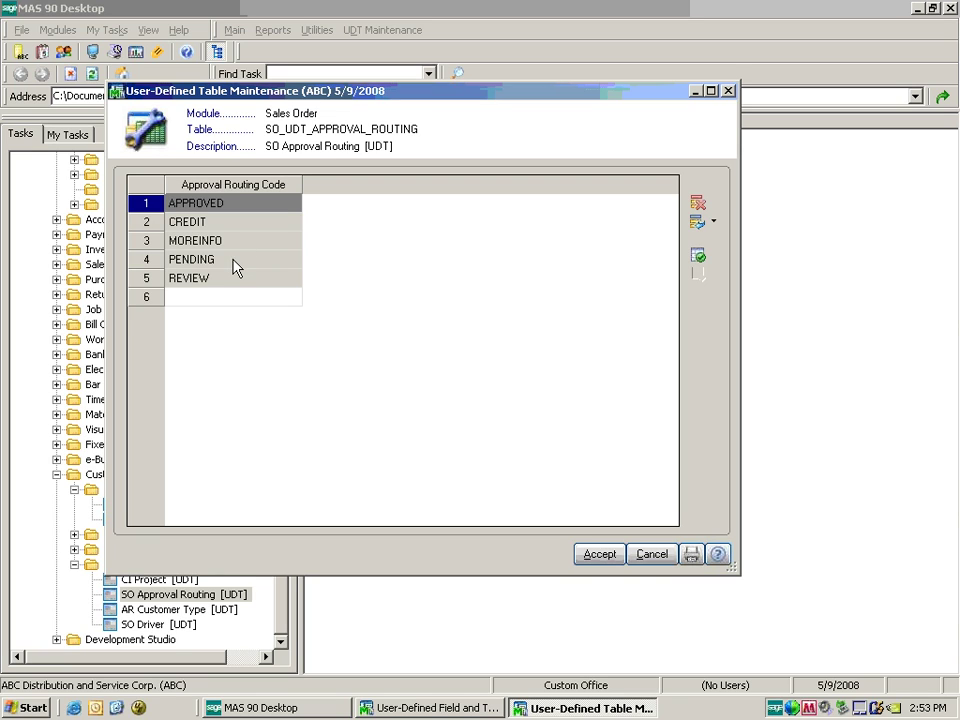
left_click(600, 555)
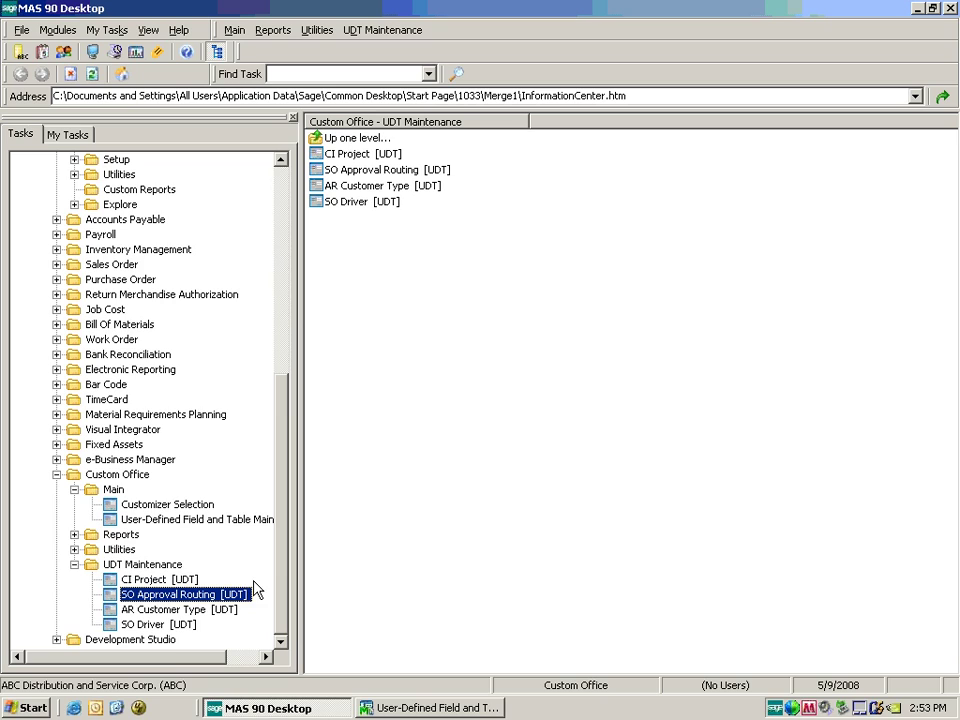
left_click(362, 706)
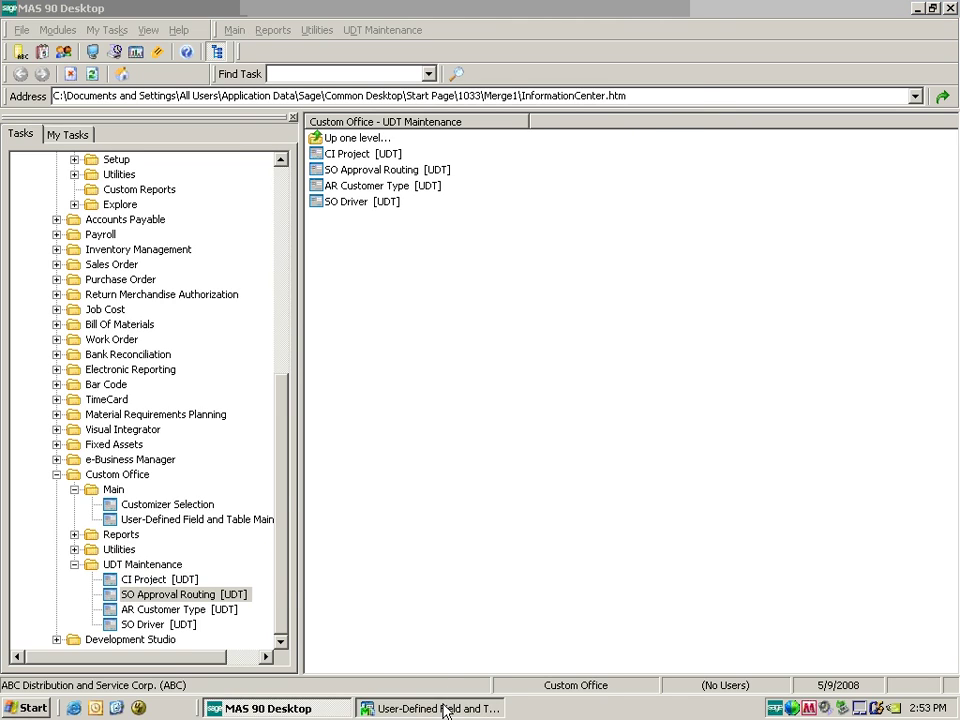
Open the user-defined fields of the SO Sales Order Header table in the Sales Order module for editing.
double_click(320, 436)
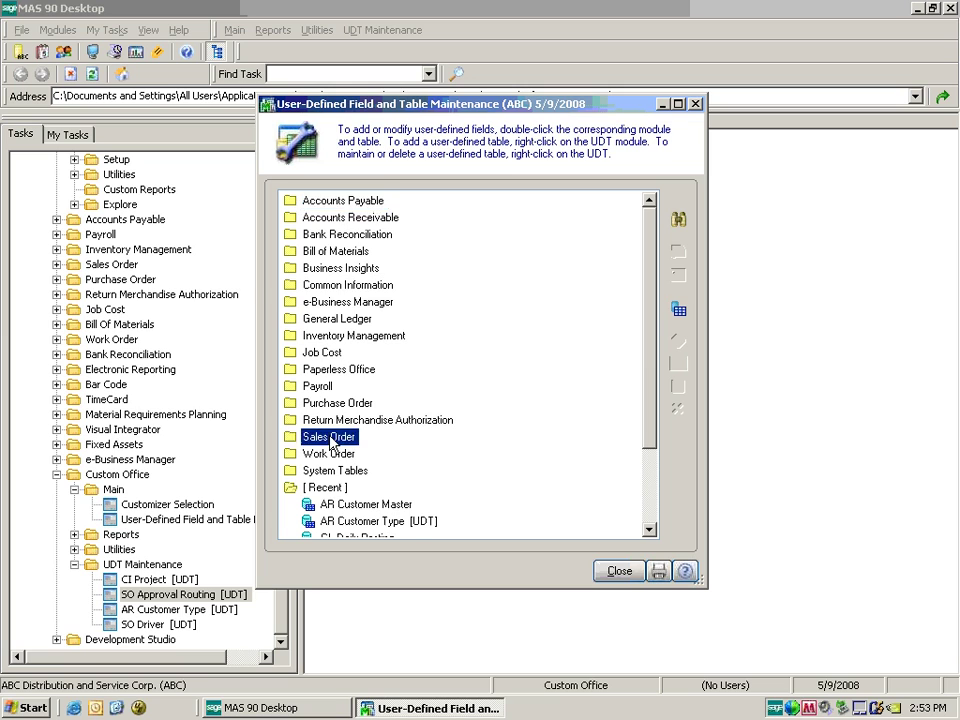
left_click_drag(649, 266, 651, 404)
right_click(432, 419)
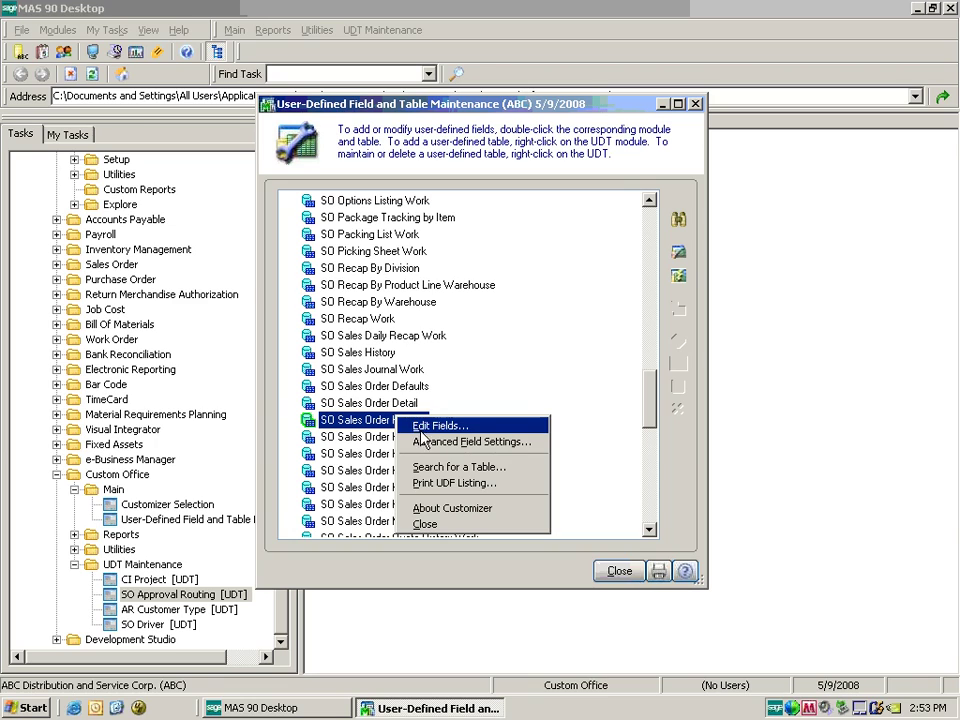
left_click(449, 426)
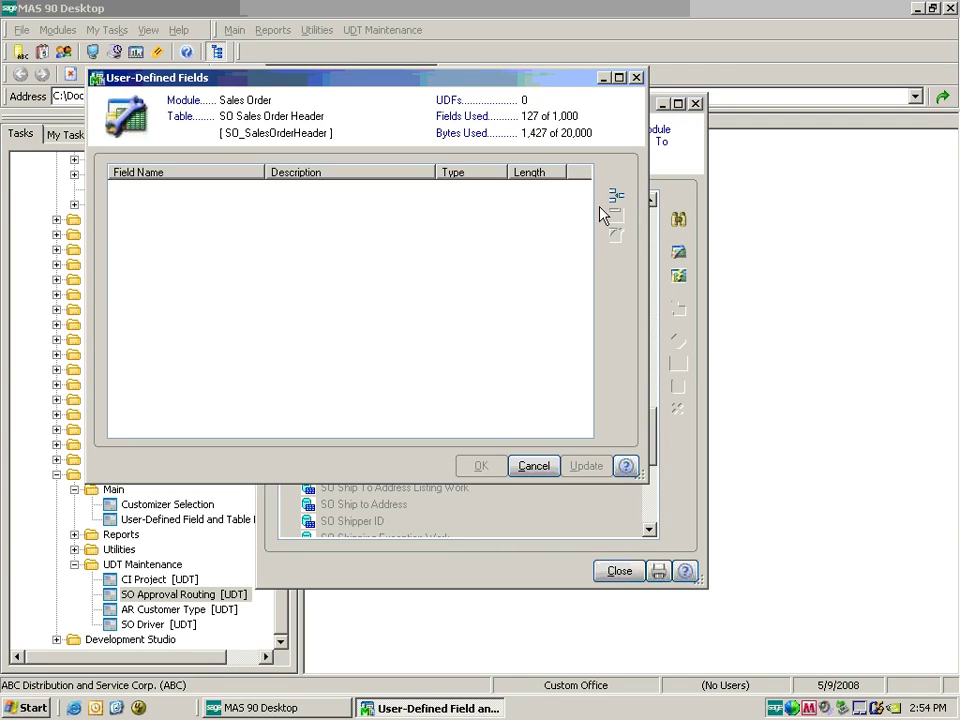
Start a new user-defined field in SO Sales Order Header and name it ROUTING.
left_click(612, 203)
type("R")
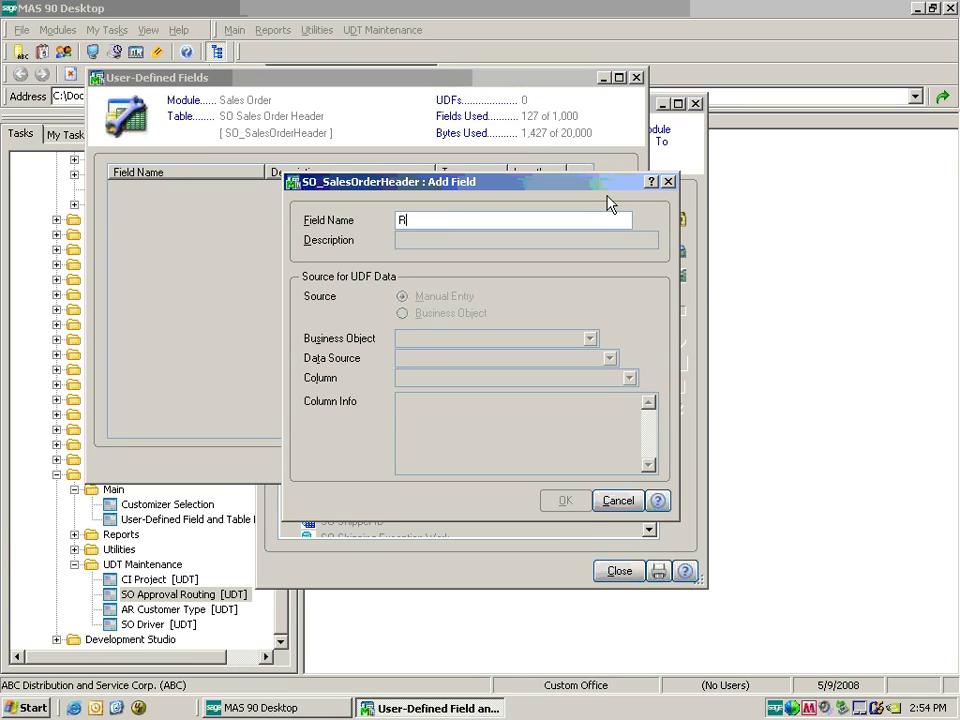
type("OUTINE")
key("Tab")
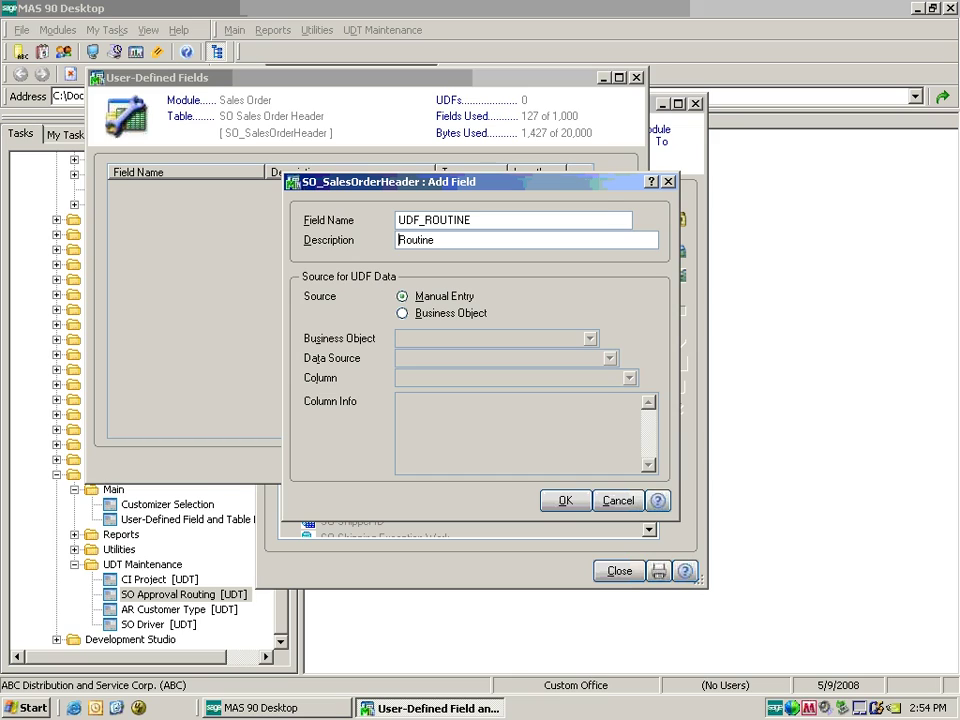
left_click(488, 221)
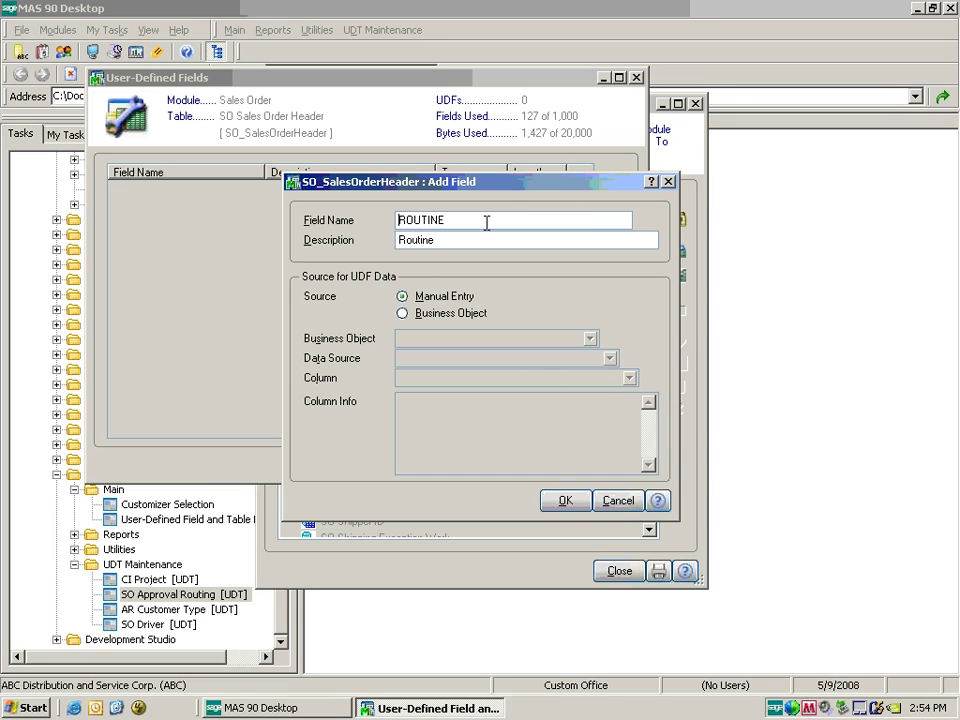
double_click(430, 219)
type("ROUTING")
key("Tab")
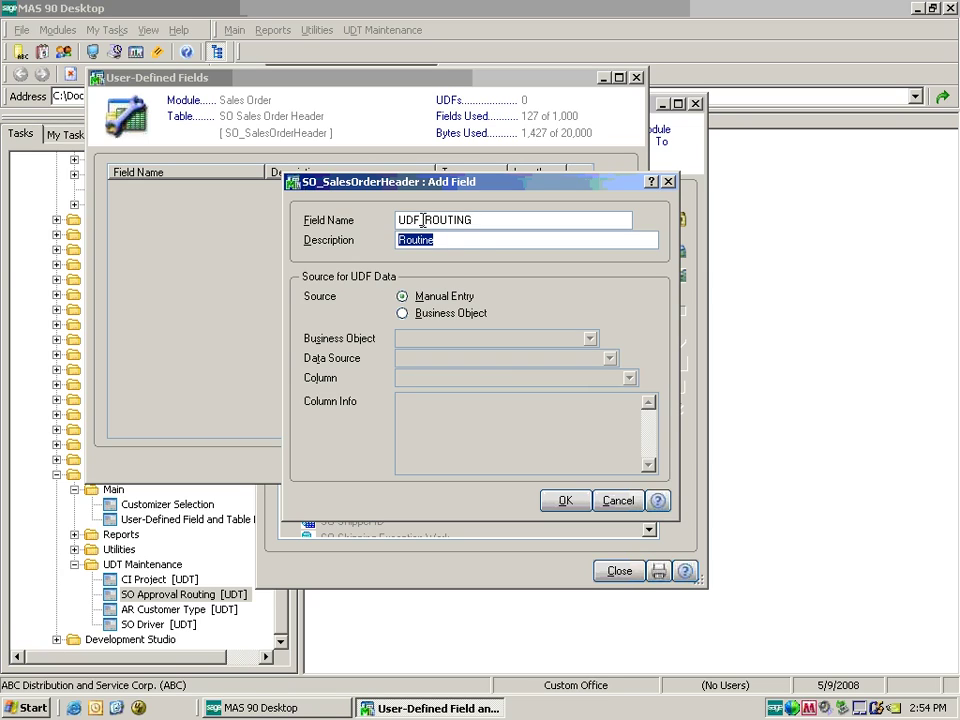
Set the new field's description to Routing and accept it with manual entry as the data source.
left_click(448, 238)
key("BackSpace")
type("g")
key("Tab")
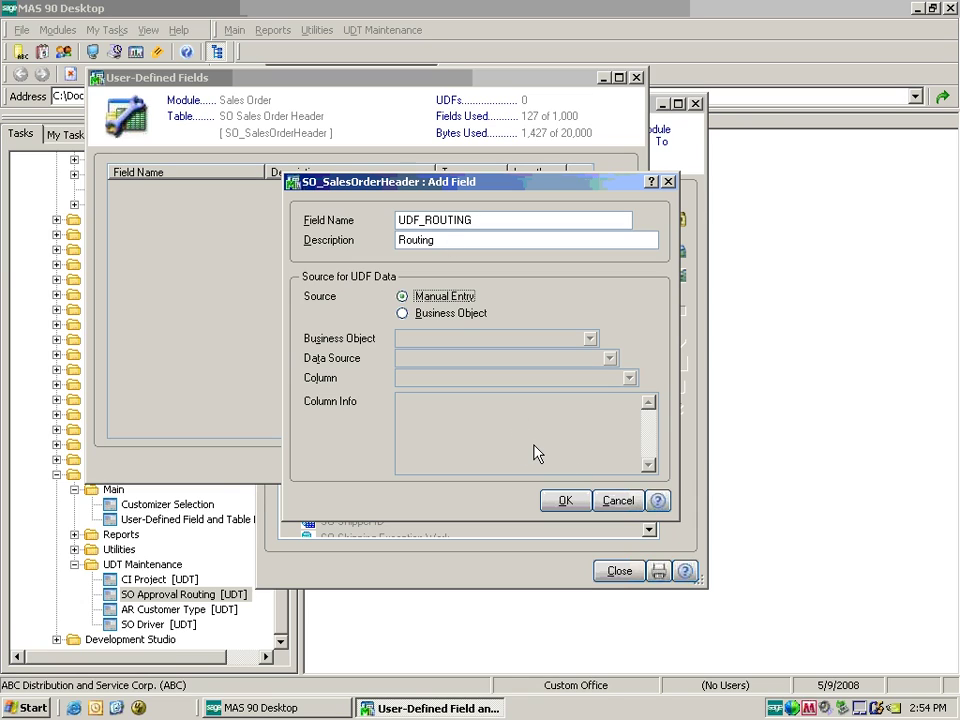
left_click(566, 500)
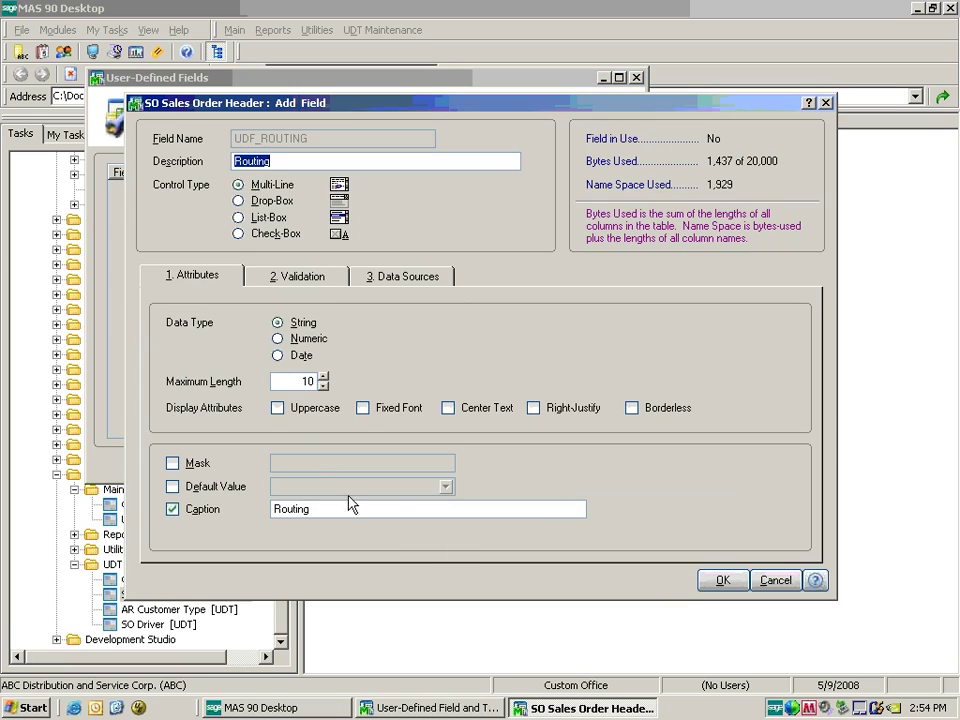
Validate the Routing field against the user-defined table SO_UDT_APPROVAL_ROUTING.
left_click(288, 278)
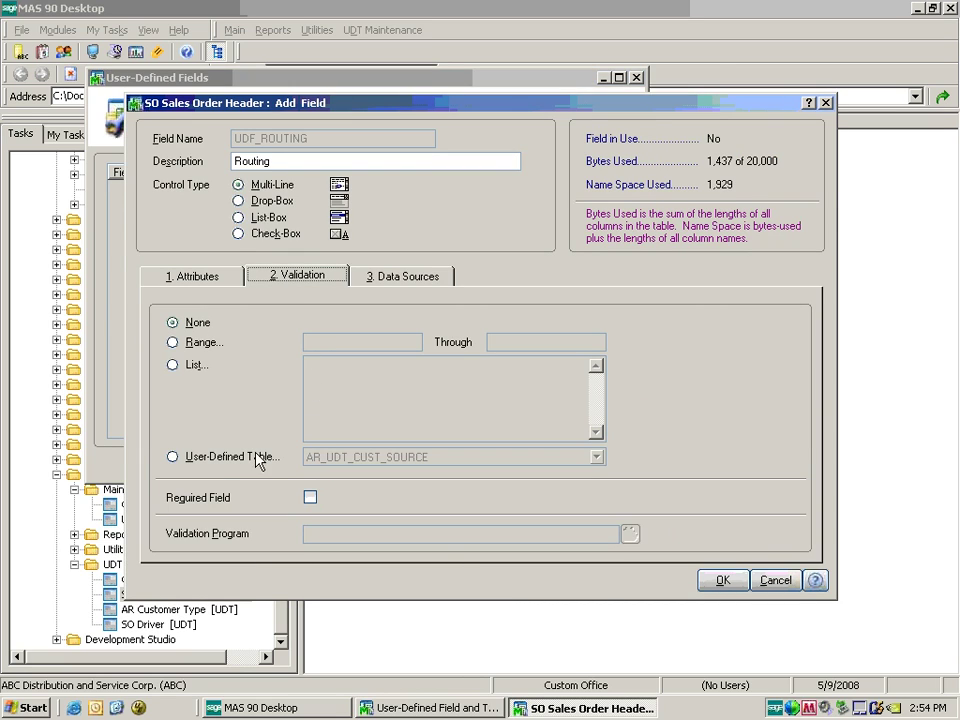
left_click(252, 457)
left_click(597, 457)
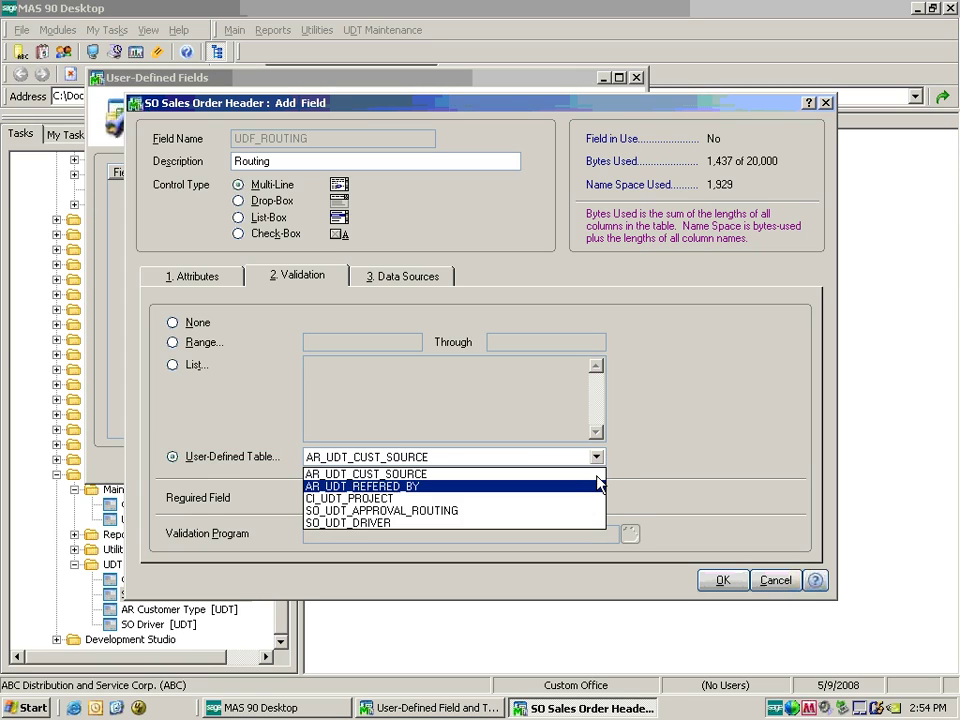
left_click(455, 511)
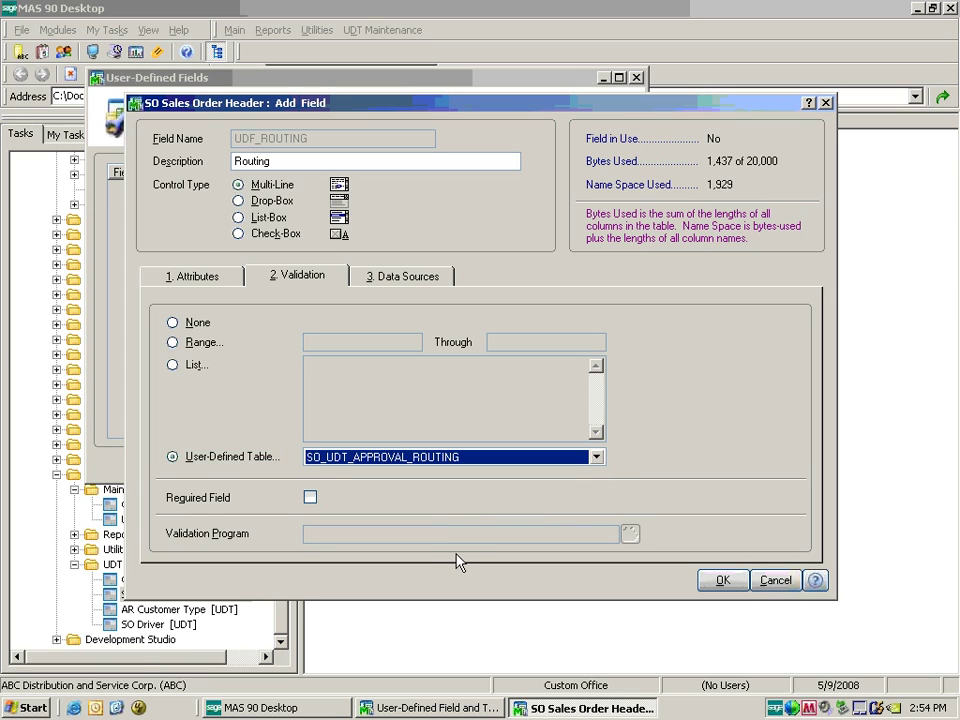
Give the Routing field a default value of PENDING and accept its definition.
left_click(205, 279)
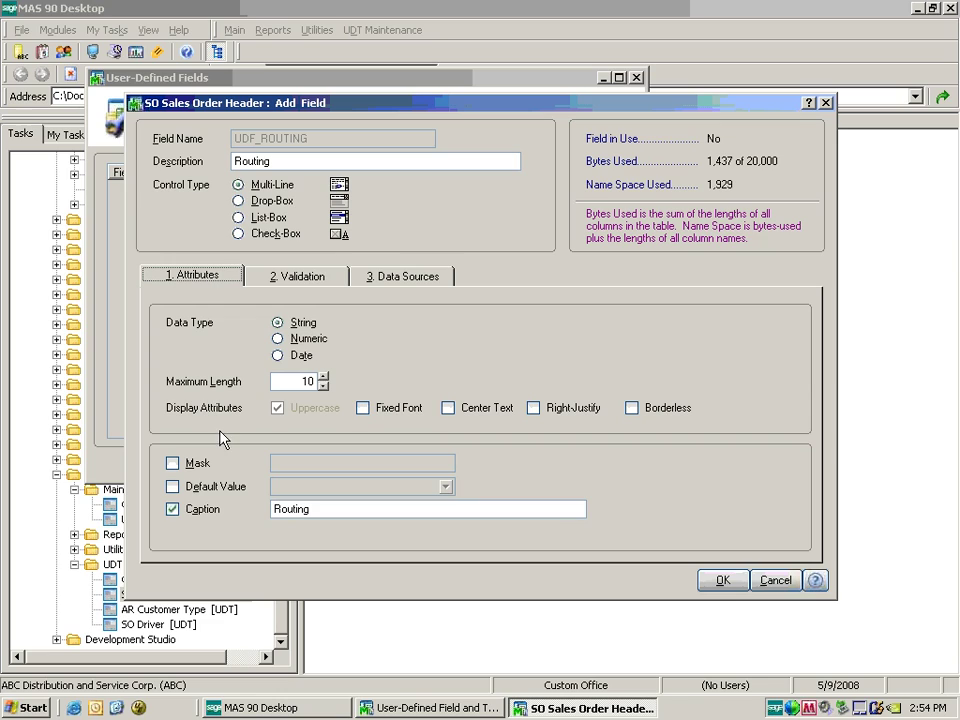
left_click(172, 487)
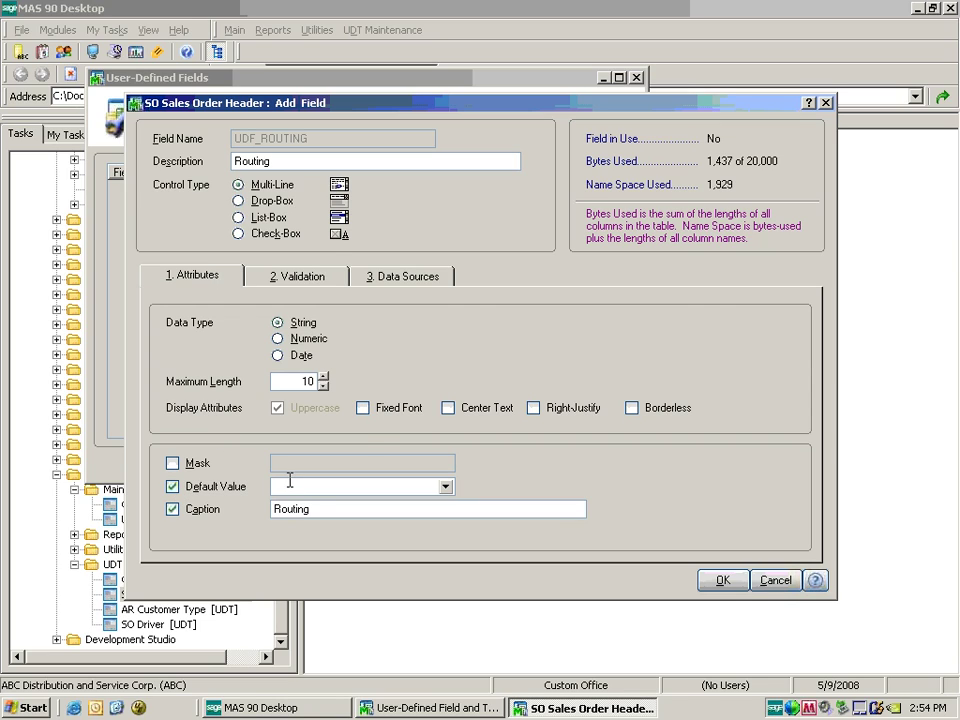
type("PENDING")
key("Return")
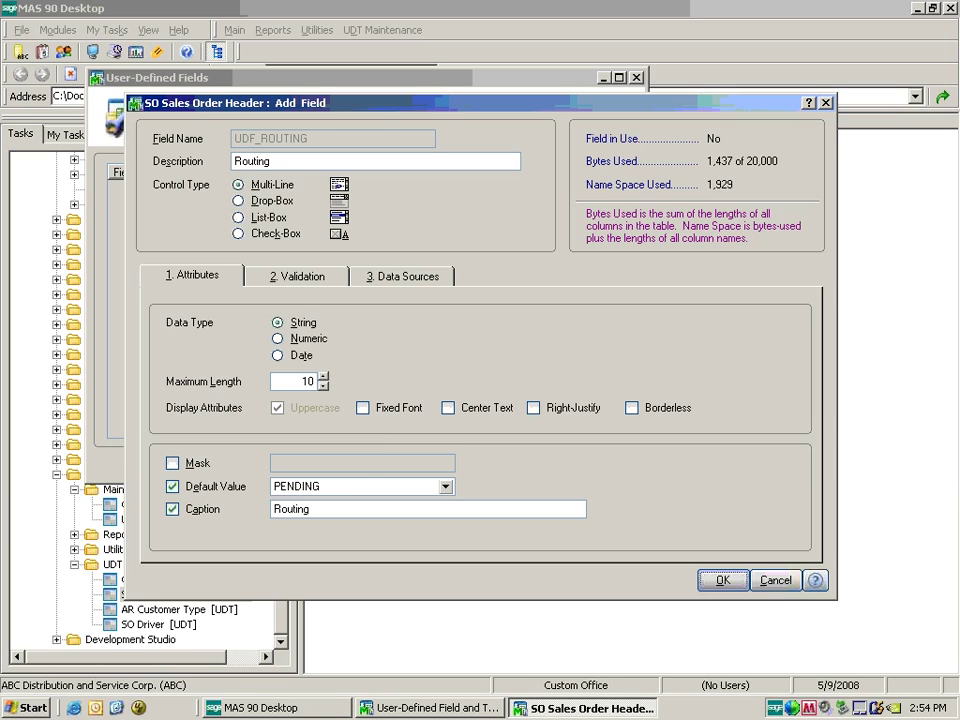
left_click(722, 580)
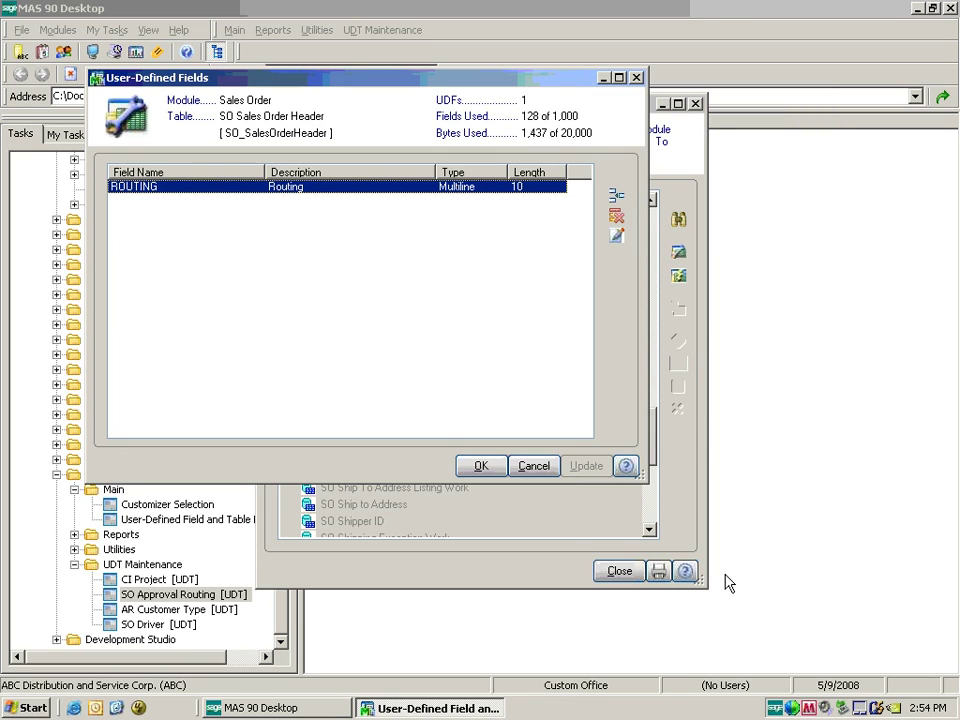
Save the SO Sales Order Header field changes, run the data dictionary and file update, and close the field and table maintenance window.
left_click(481, 468)
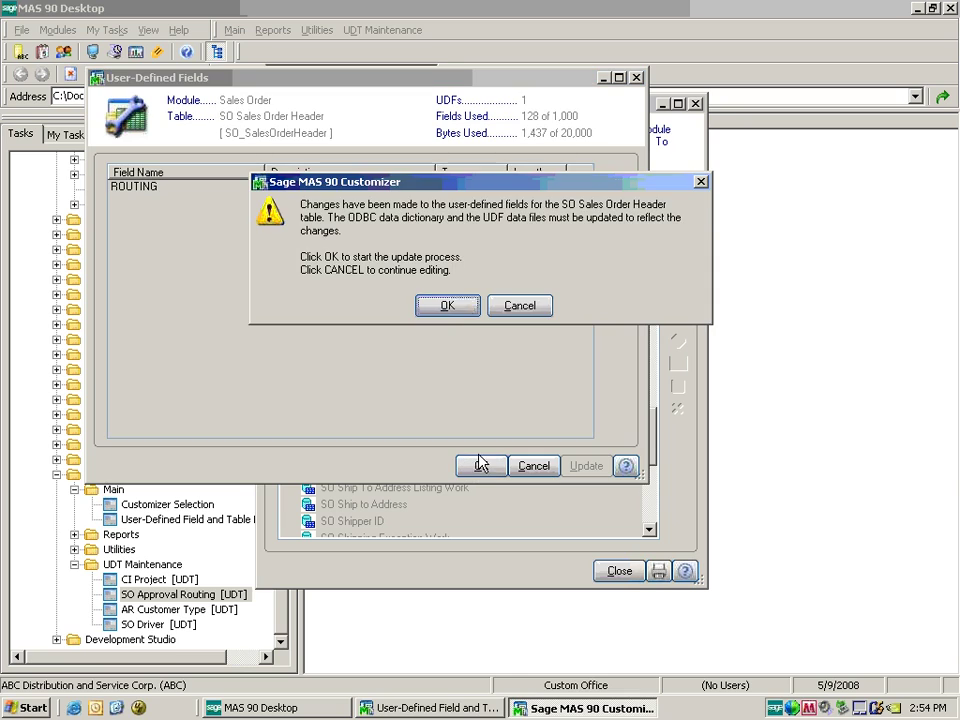
left_click(449, 304)
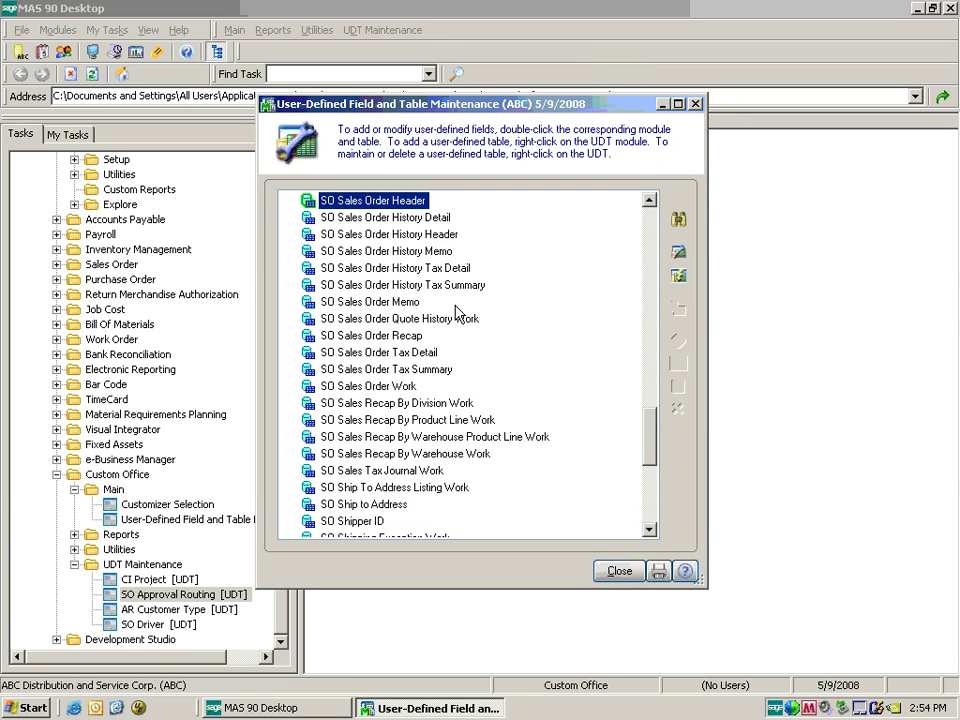
left_click(693, 103)
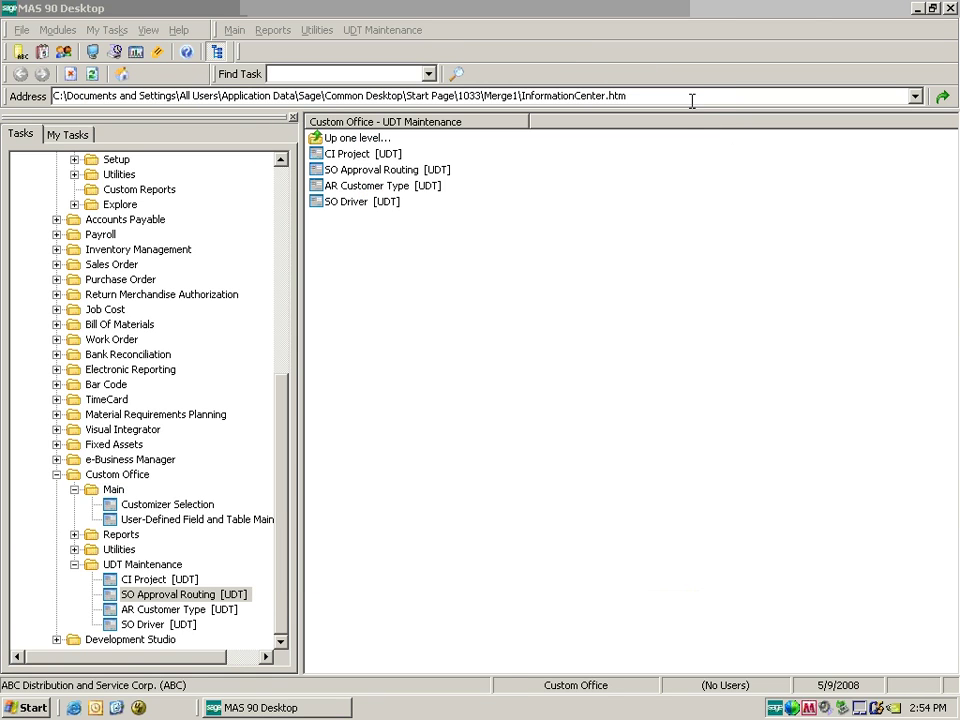
Open Customizer Selection and select the PHEADER header panel under Sales Order, Sales Order Entry.
left_click(193, 508)
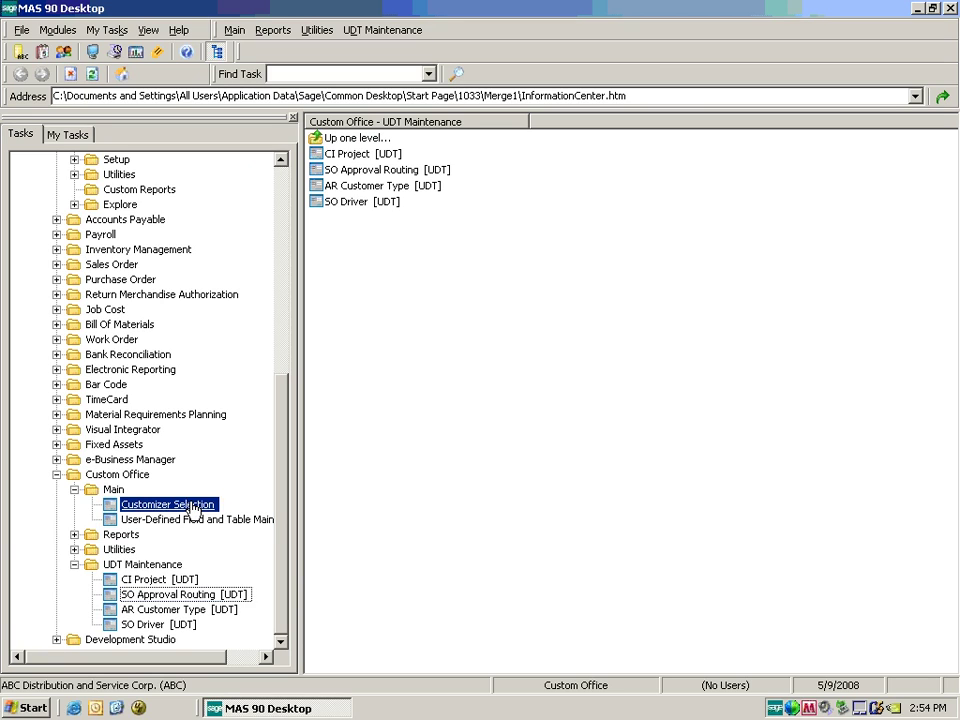
double_click(193, 508)
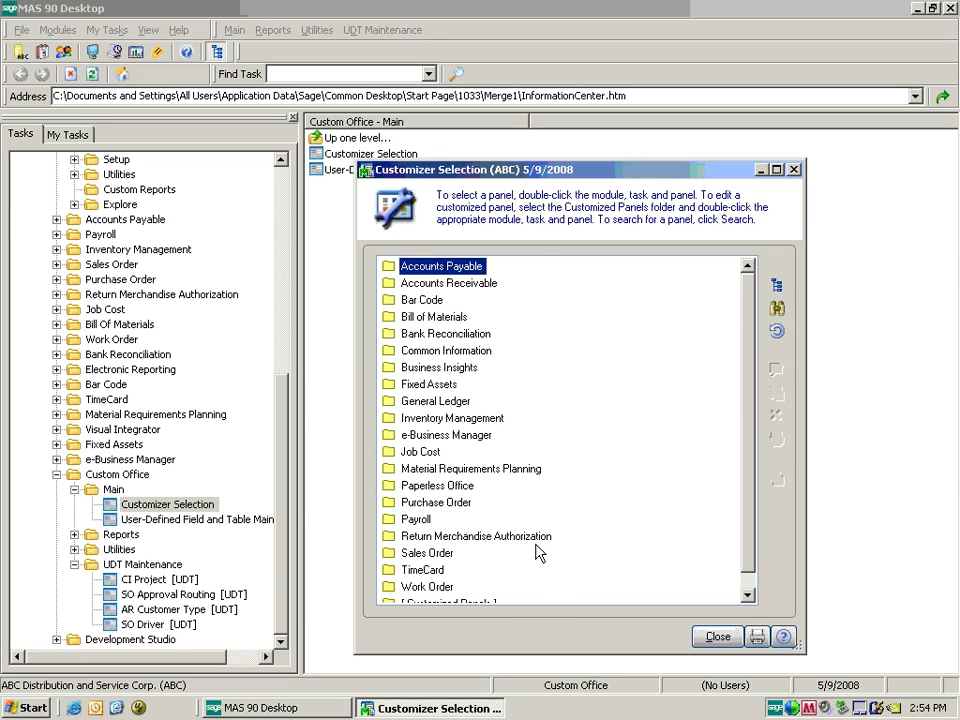
right_click(434, 553)
left_click(450, 566)
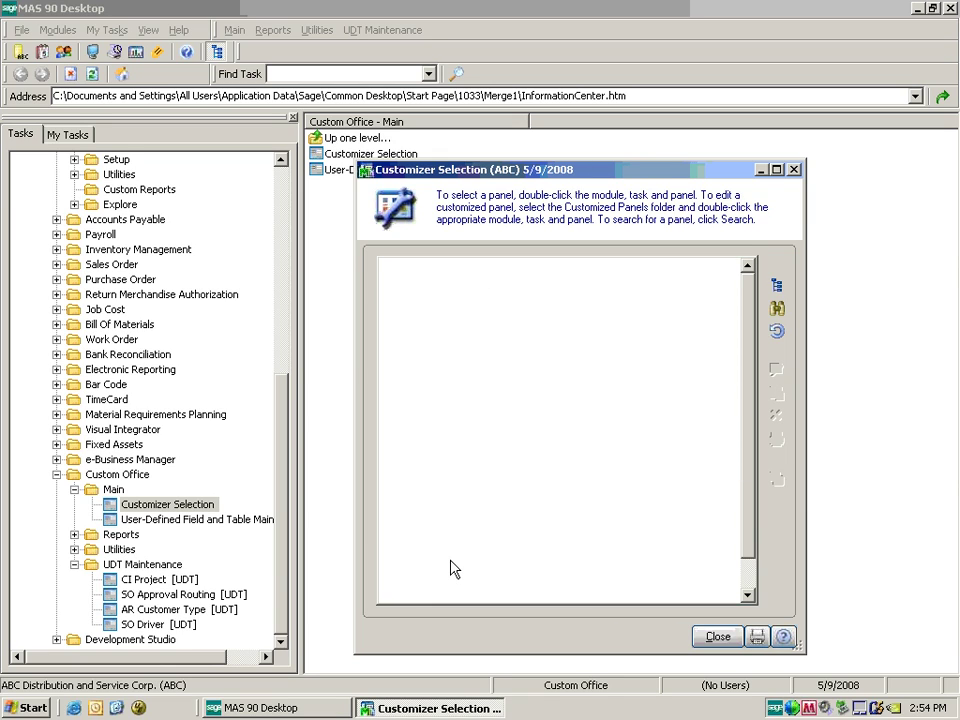
left_click_drag(746, 392, 740, 540)
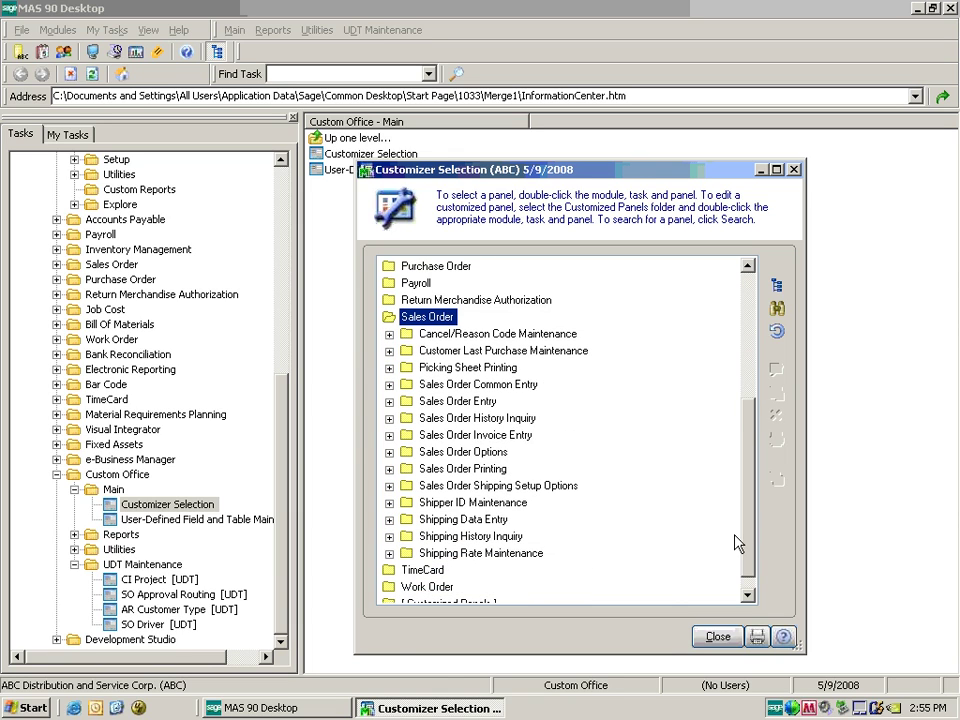
left_click(389, 401)
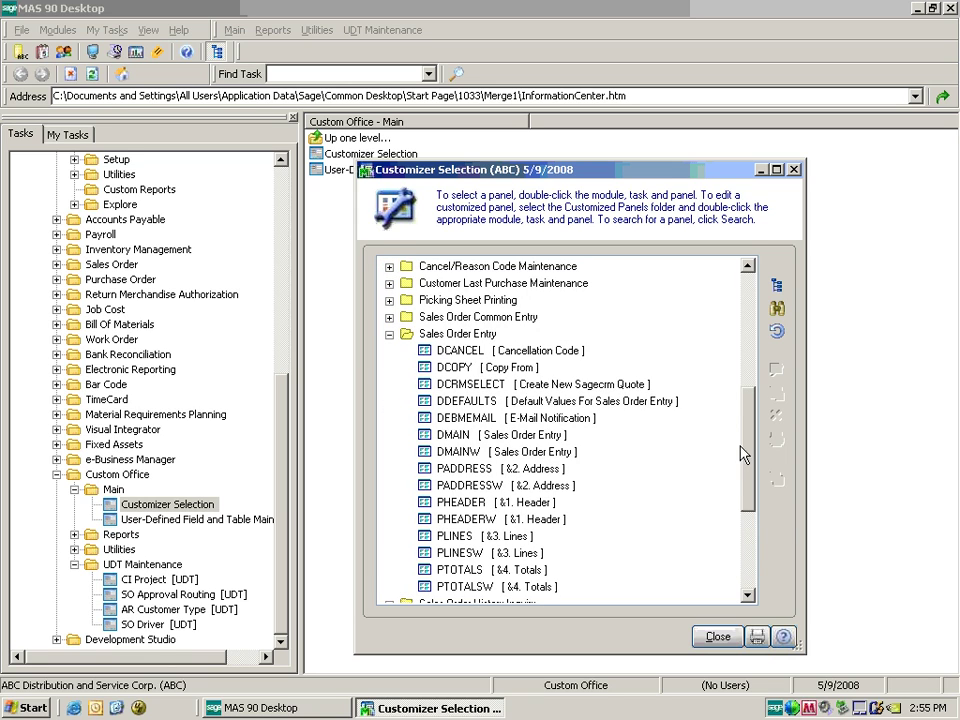
mouse_move(741, 455)
left_mouse_down()
mouse_move(746, 446)
mouse_move(748, 506)
mouse_move(744, 454)
left_mouse_up()
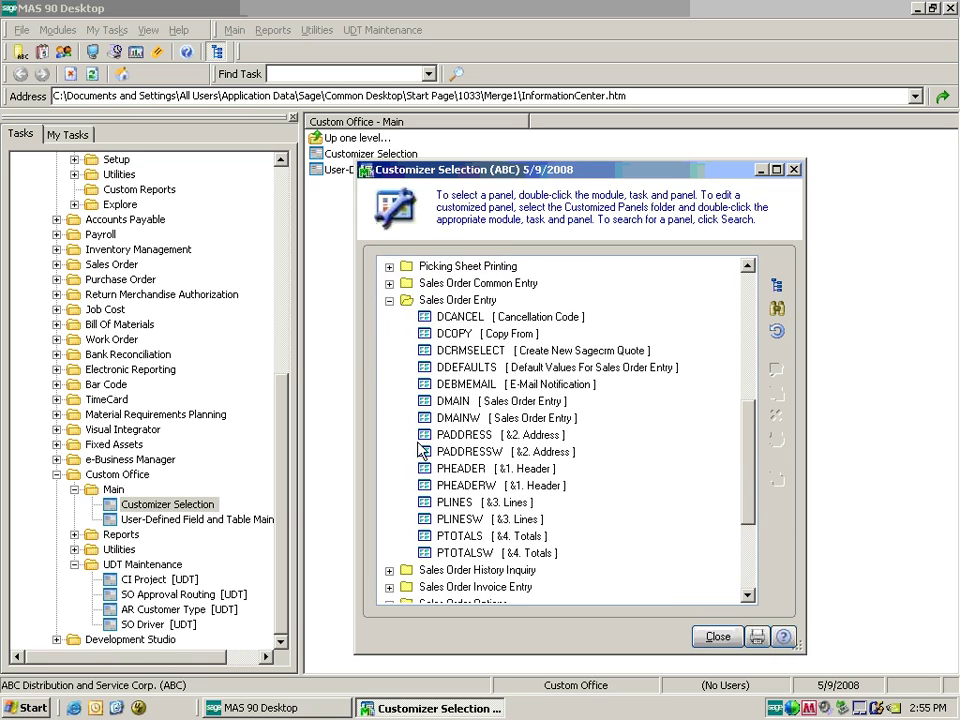
left_click(463, 400)
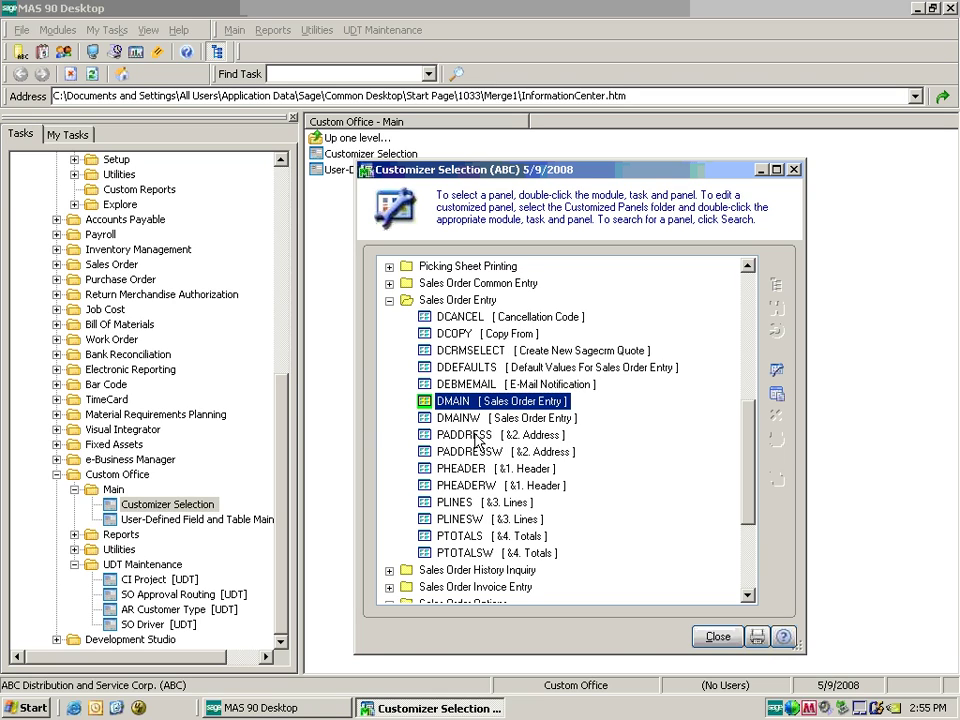
left_click(468, 468)
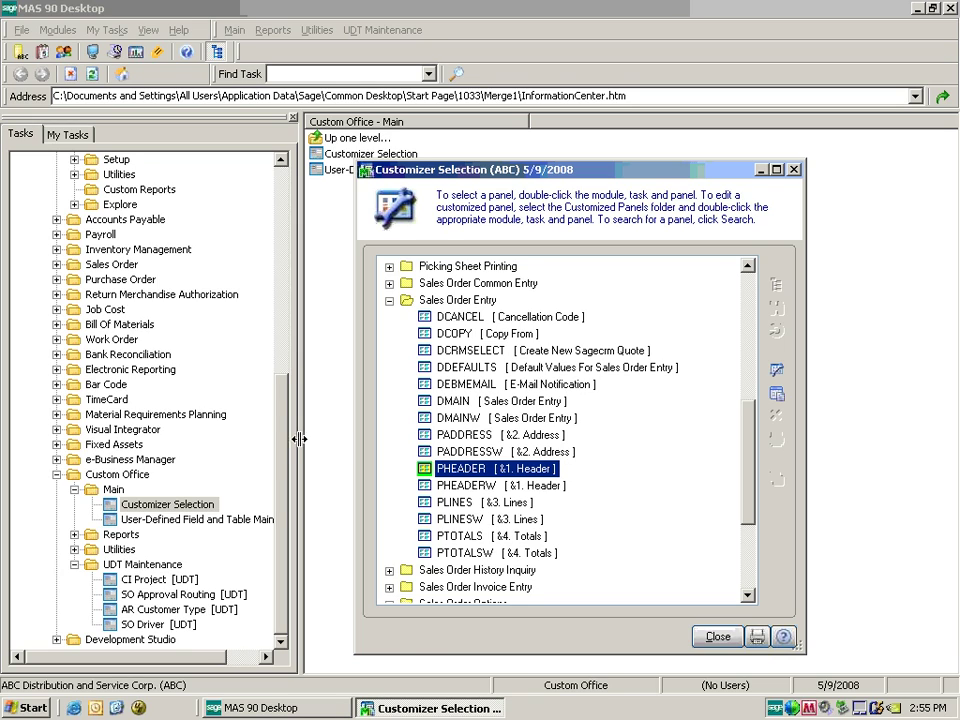
Open Sales Order Entry from the Sales Order module with accounting date 5/9/2008 and display the first order.
left_click_drag(282, 432, 283, 372)
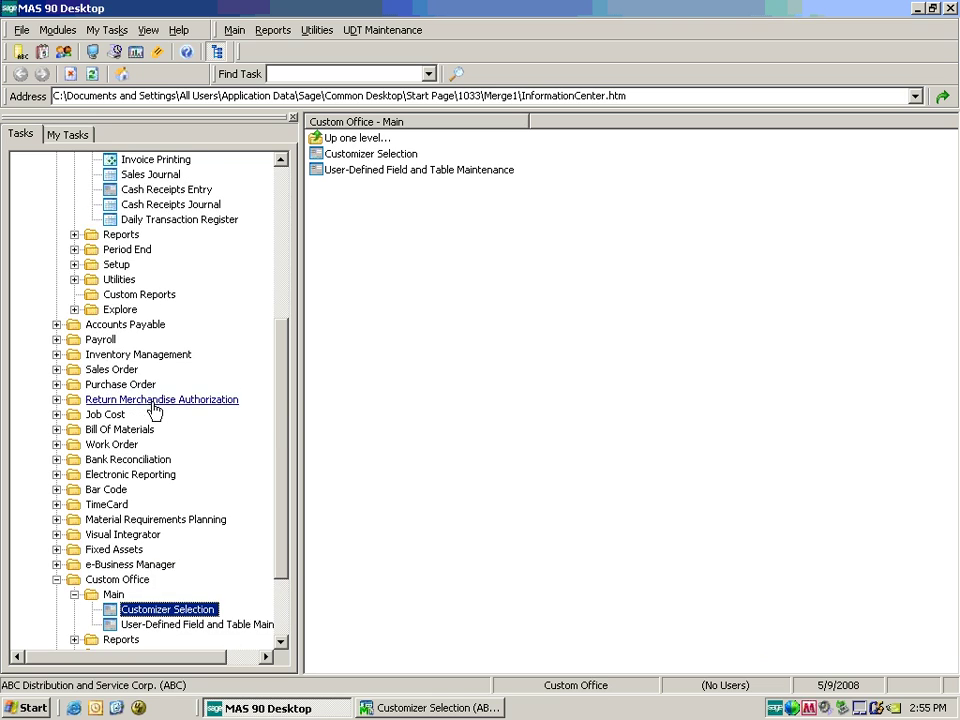
left_click(112, 369)
left_click(114, 386)
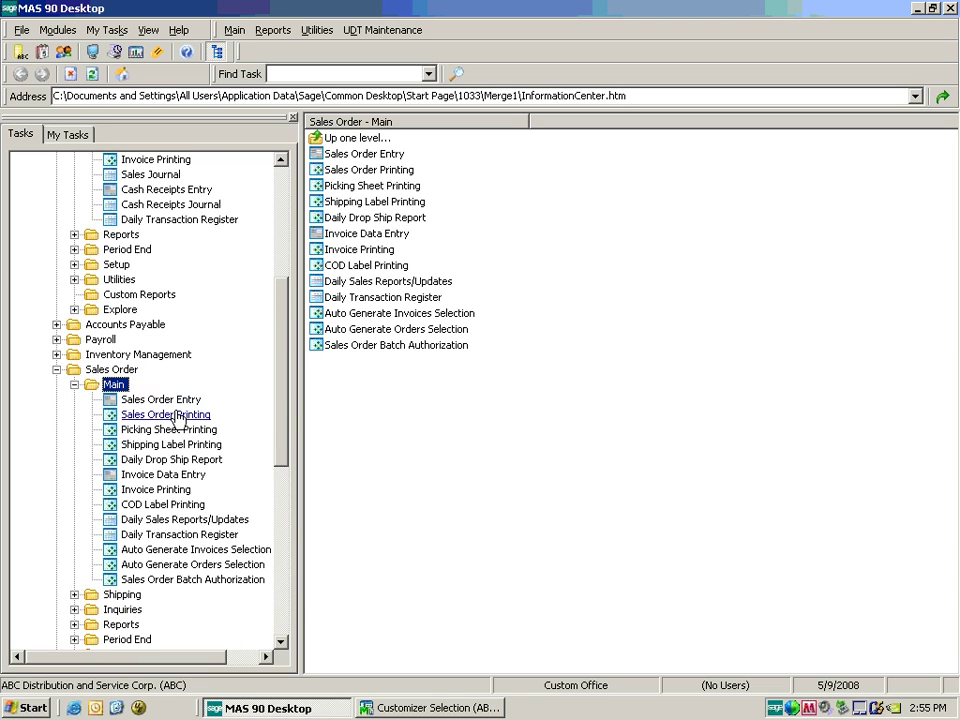
left_click(176, 402)
double_click(176, 404)
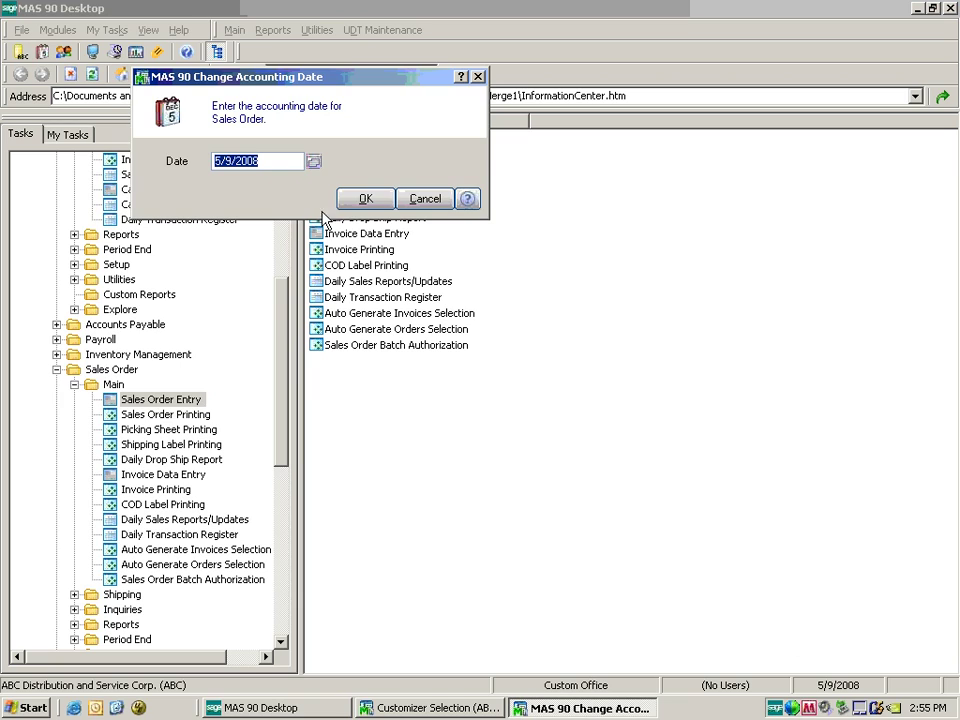
left_click(364, 199)
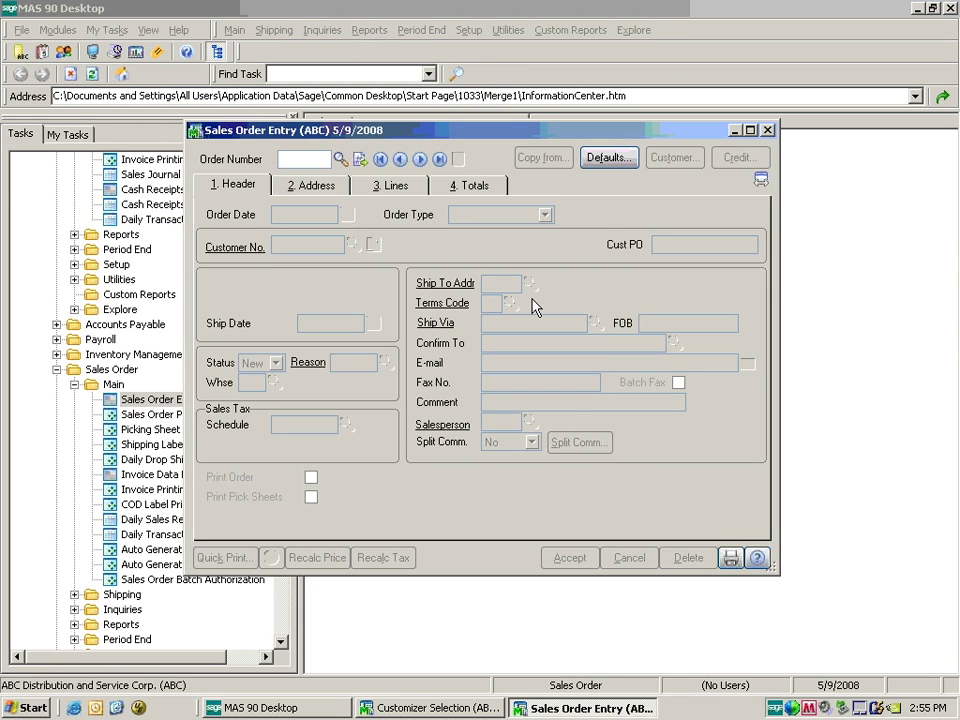
left_click(380, 159)
Show the order's lines in the wide panel view and enlarge the window to examine how the line grid expands.
left_click(397, 186)
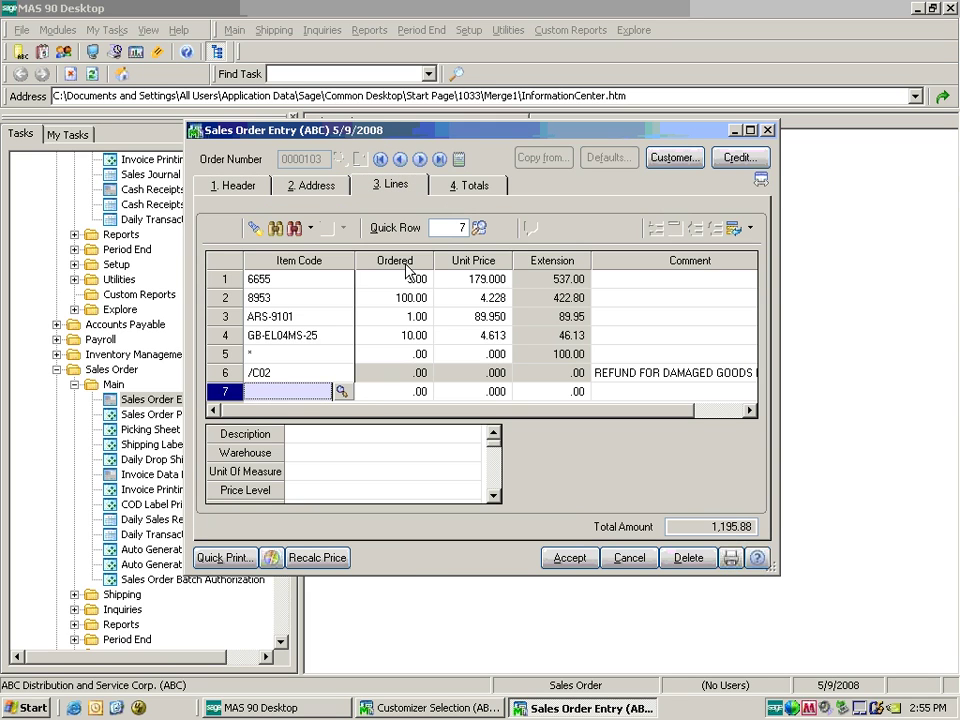
left_click_drag(527, 131, 472, 134)
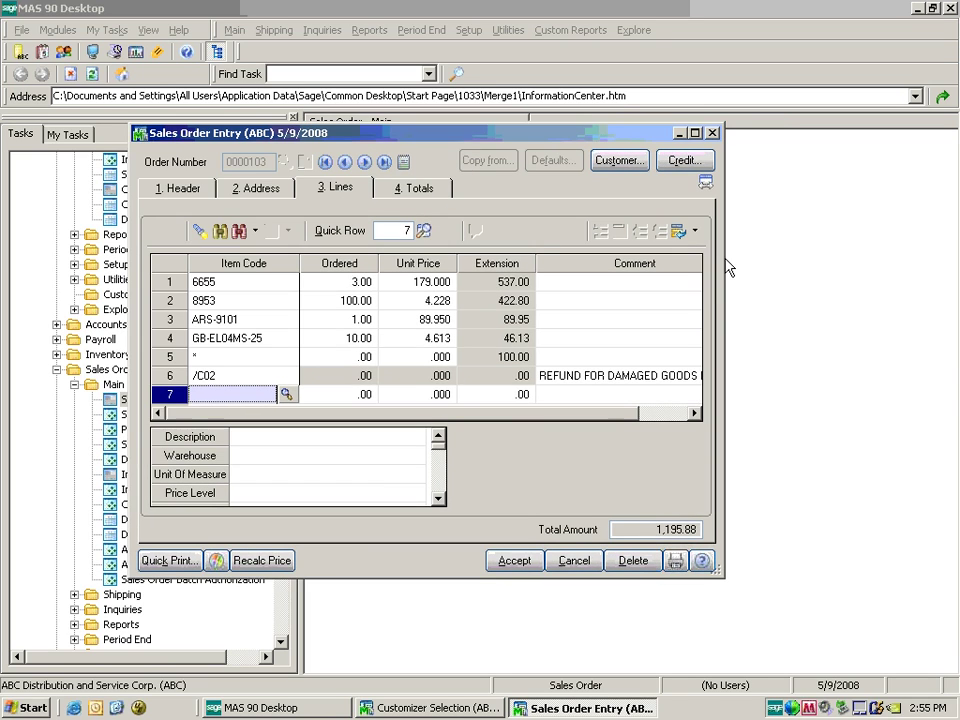
left_click(705, 183)
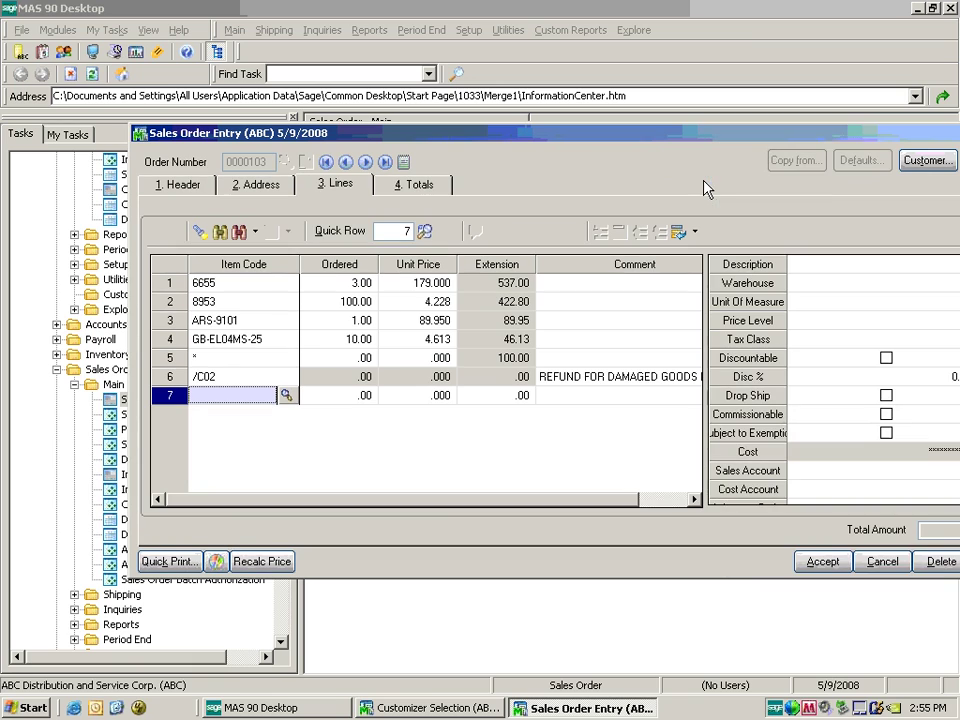
left_click_drag(630, 143, 547, 147)
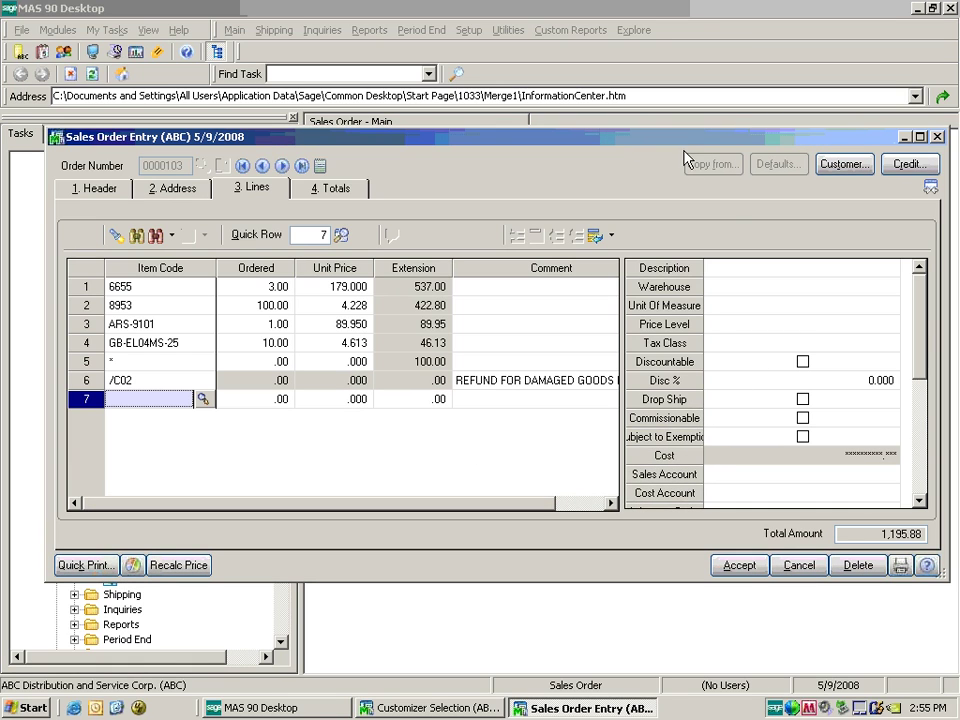
left_click_drag(677, 133, 671, 63)
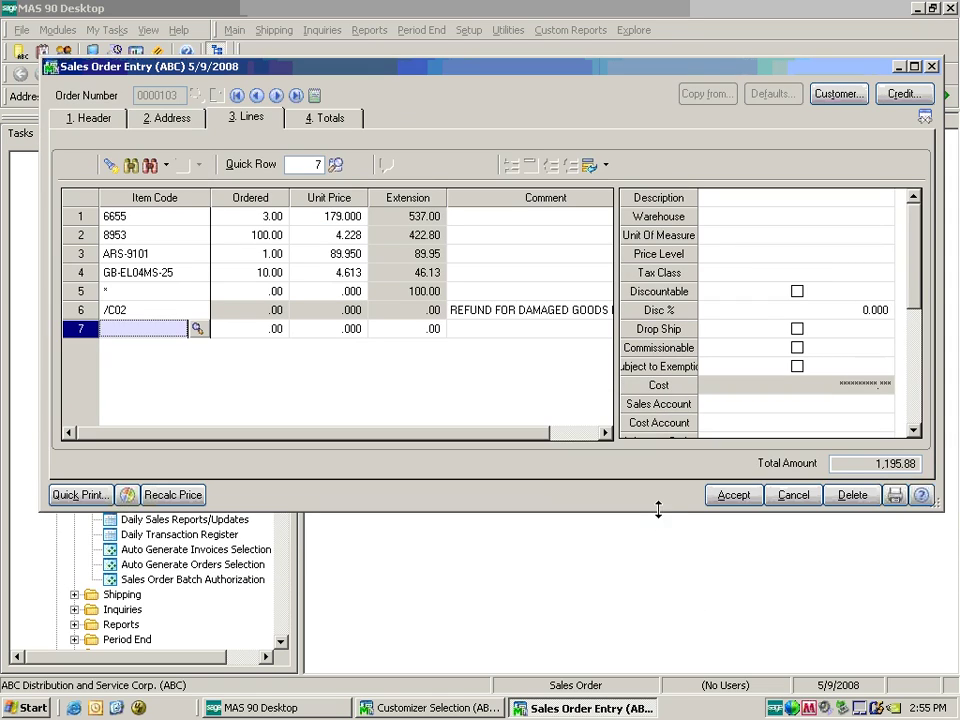
left_click_drag(662, 511, 665, 655)
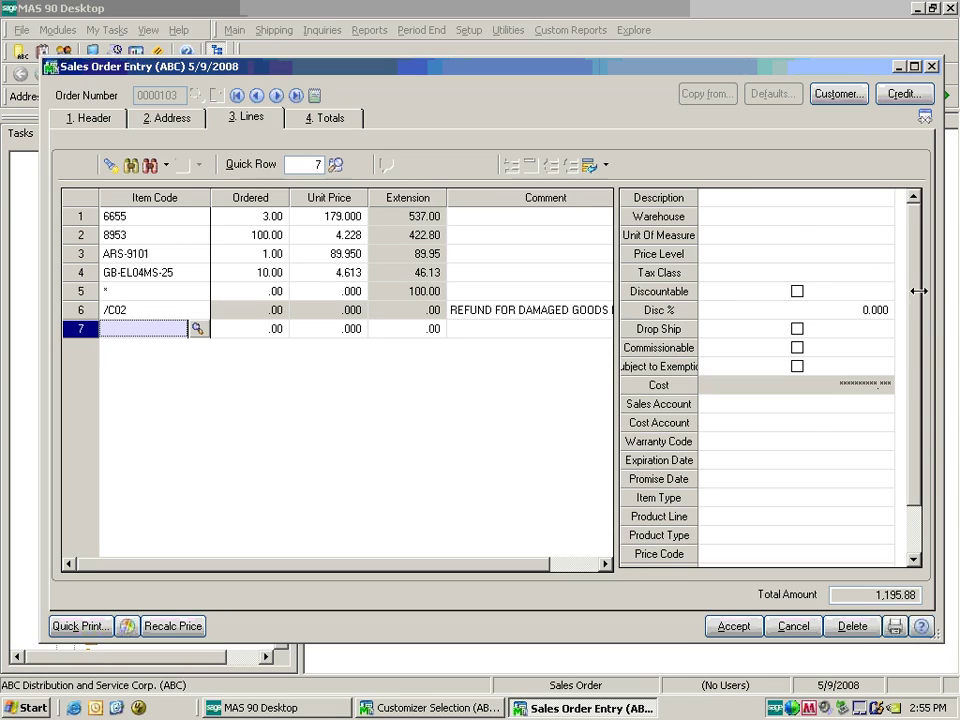
Review the wide layouts of the order's Header, Address, Lines and Totals pages, then close Sales Order Entry.
left_click(110, 119)
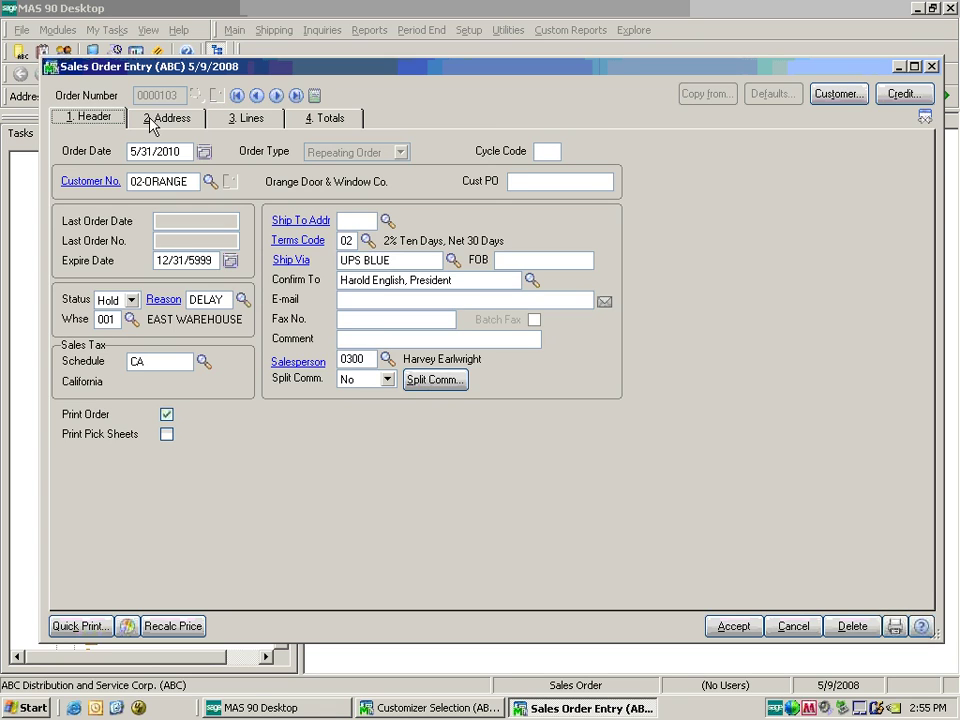
left_click(163, 120)
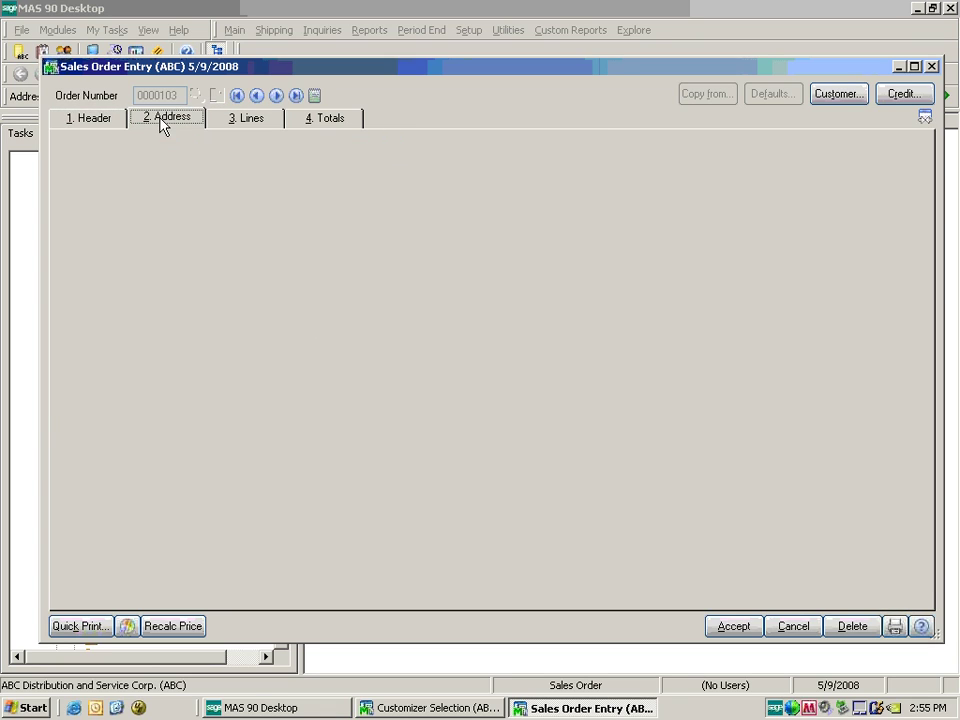
left_click(245, 119)
left_click(318, 119)
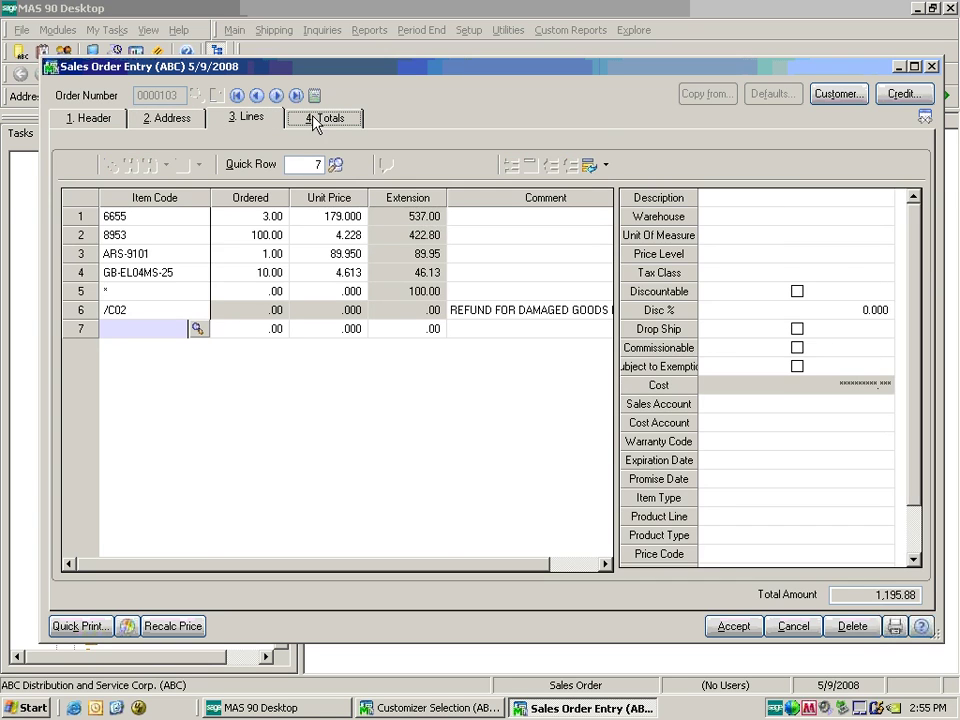
left_click(86, 122)
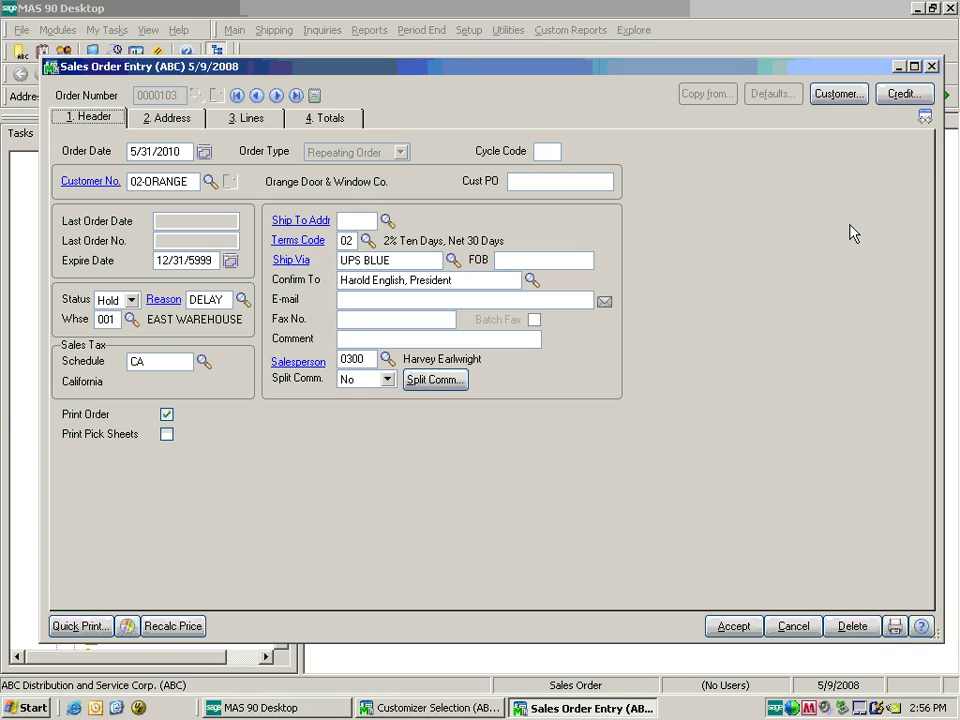
left_click(931, 68)
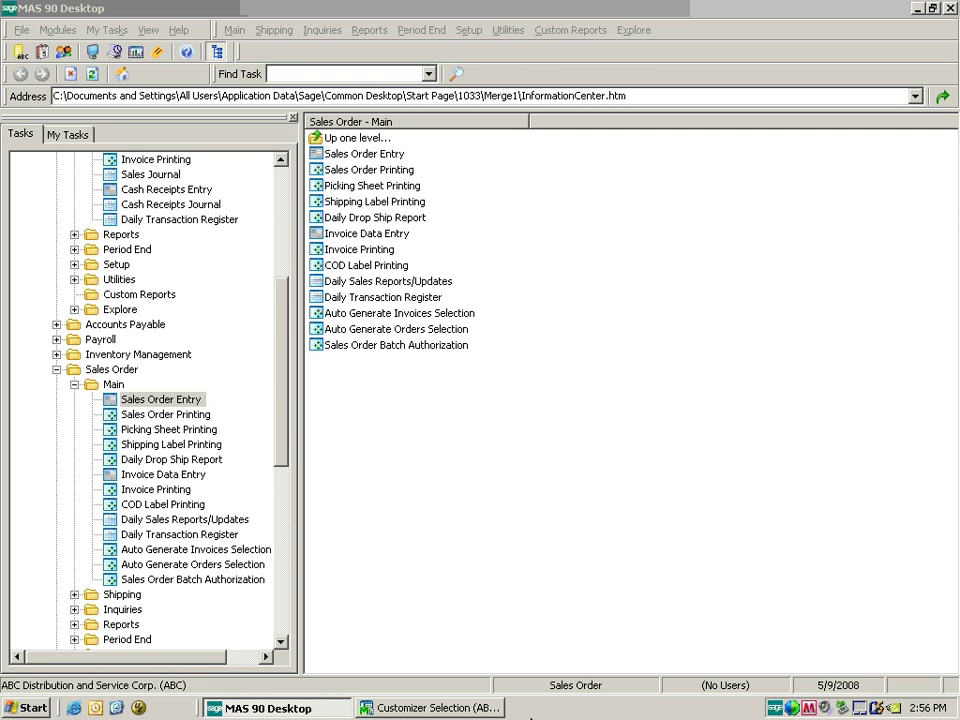
Return to Customizer Selection and open the PHEADER panel for editing for all users of company ABC.
left_click(440, 707)
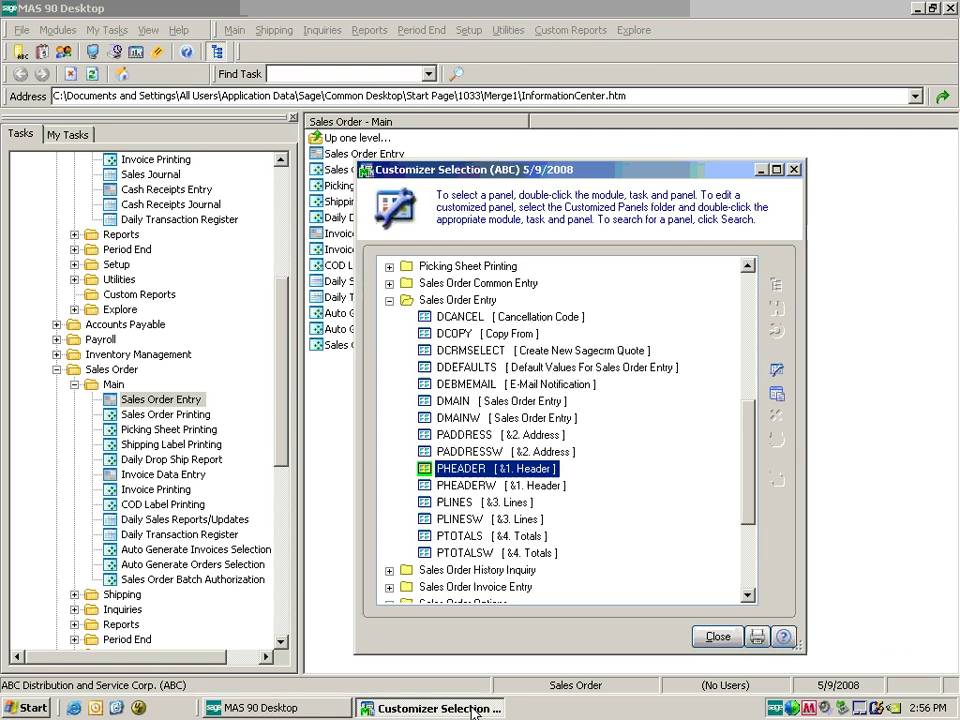
right_click(491, 472)
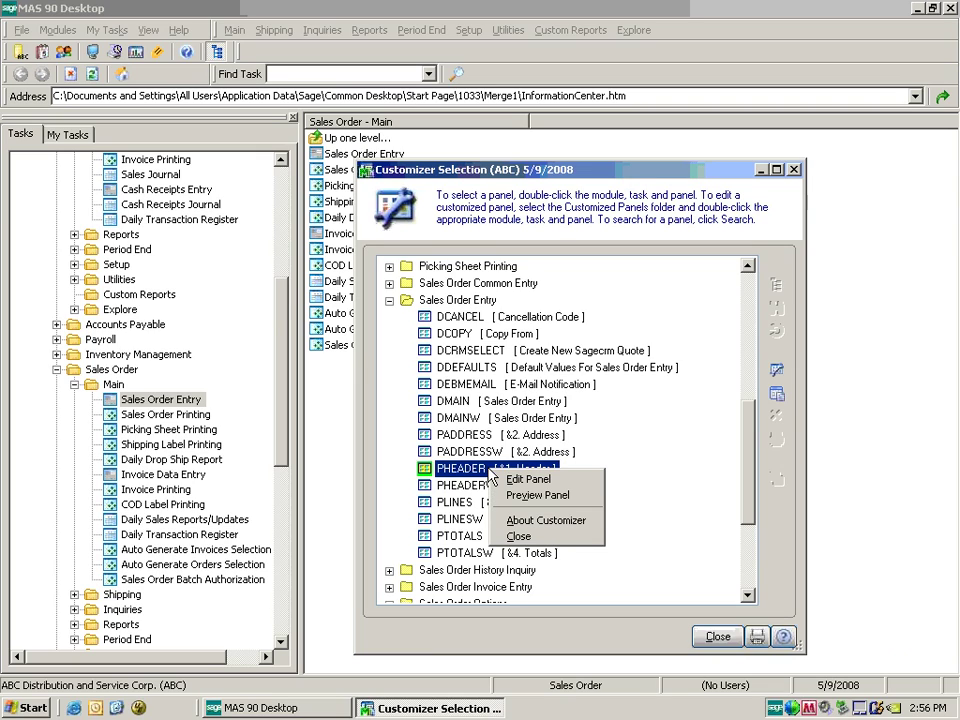
left_click(543, 483)
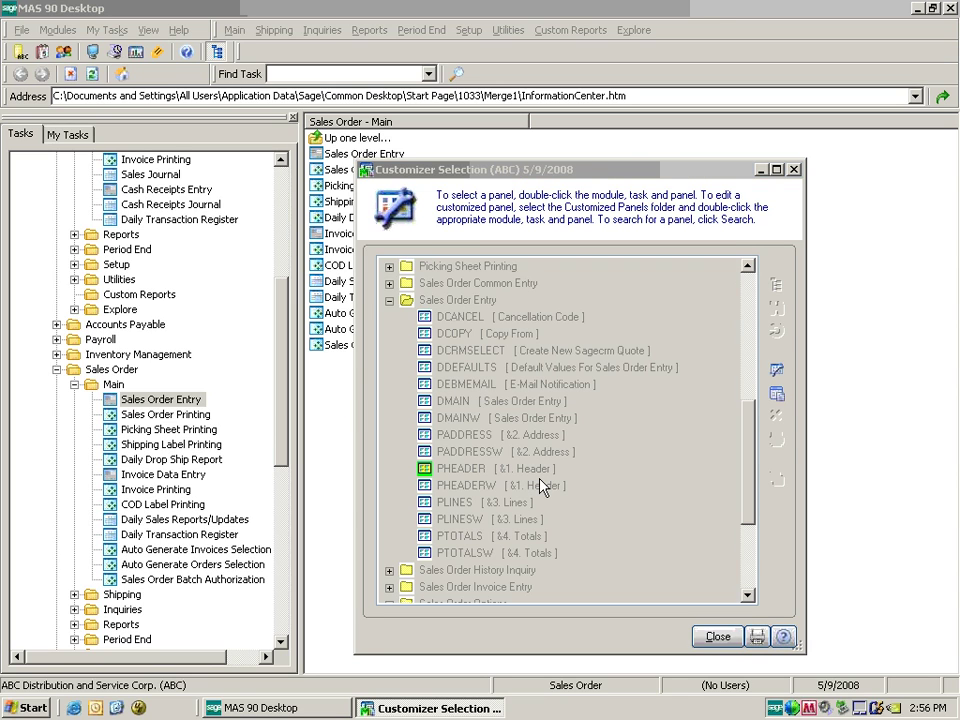
left_click(628, 493)
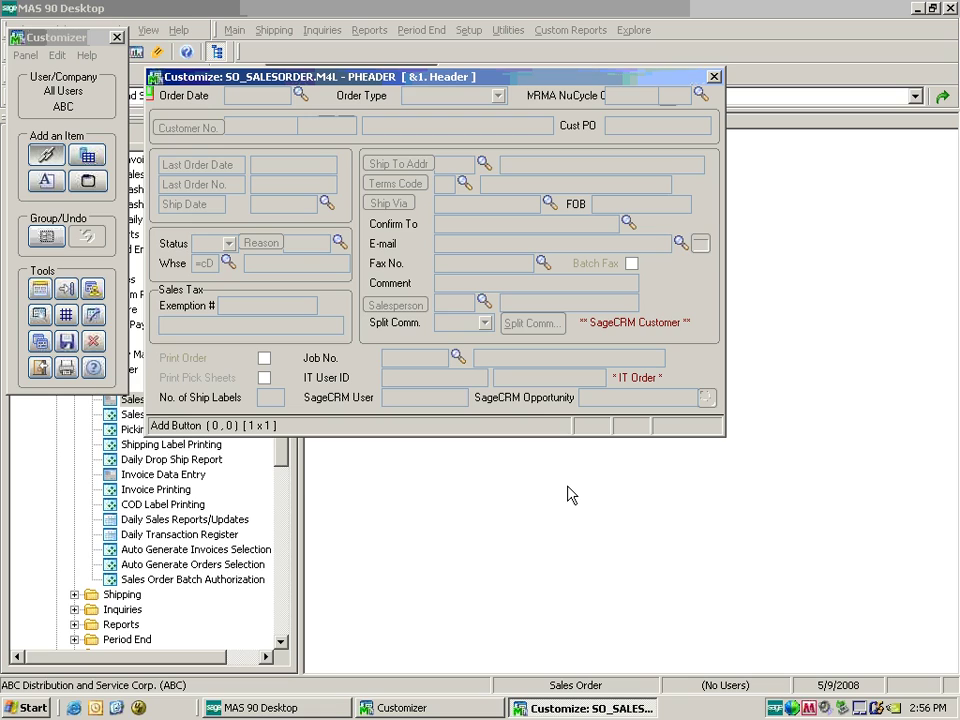
Add the Routing user-defined field from the MAIN data source beside the Comment field and place its Routing label directly above it.
left_click(90, 155)
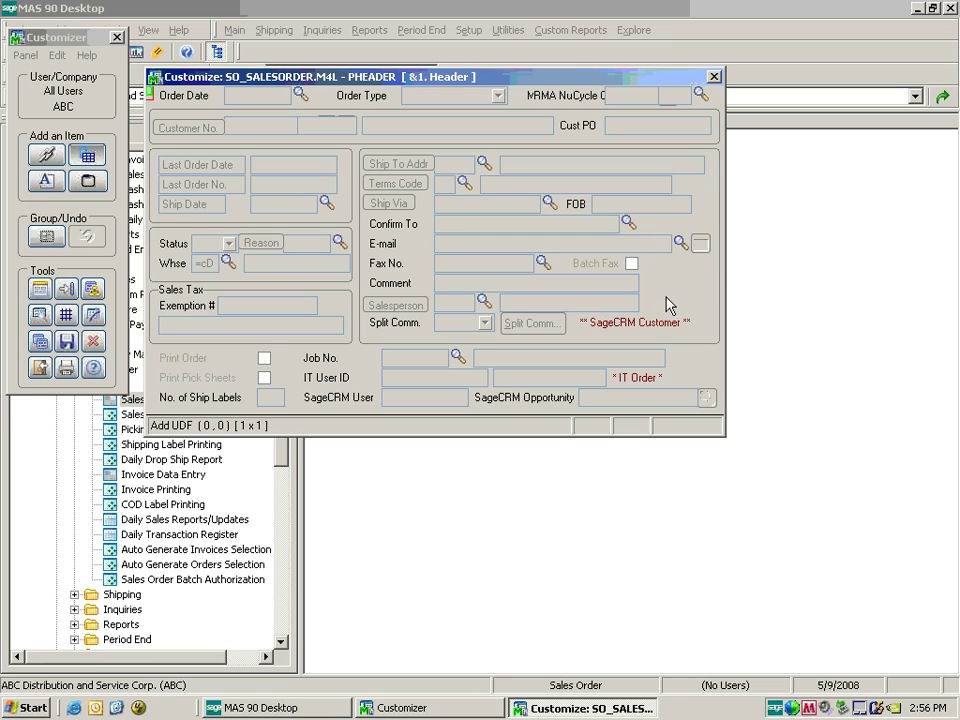
left_click_drag(658, 266, 712, 295)
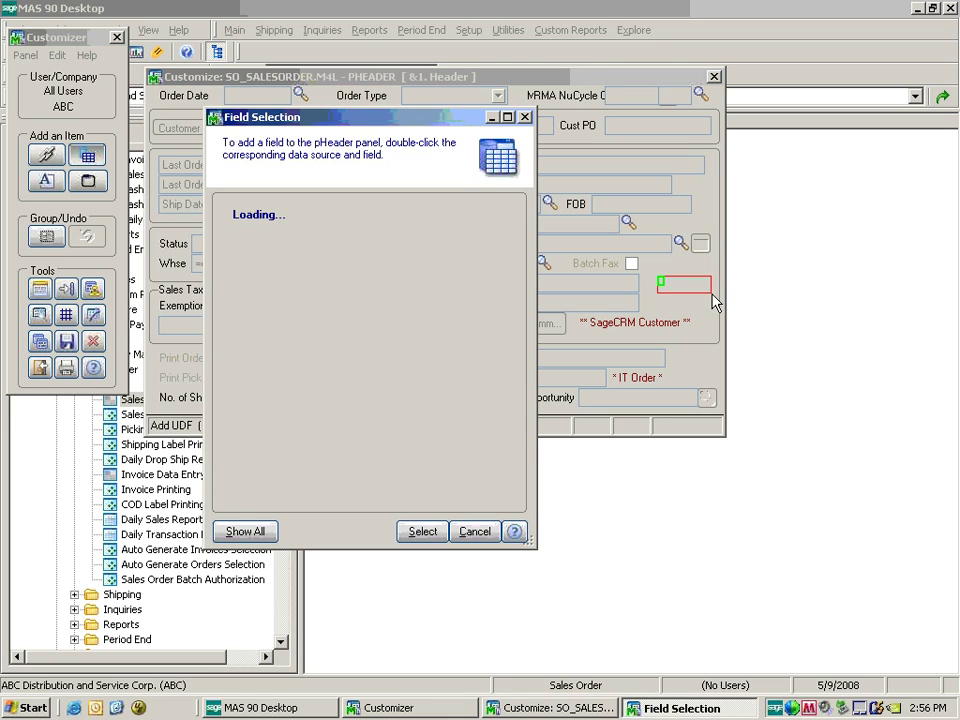
double_click(300, 247)
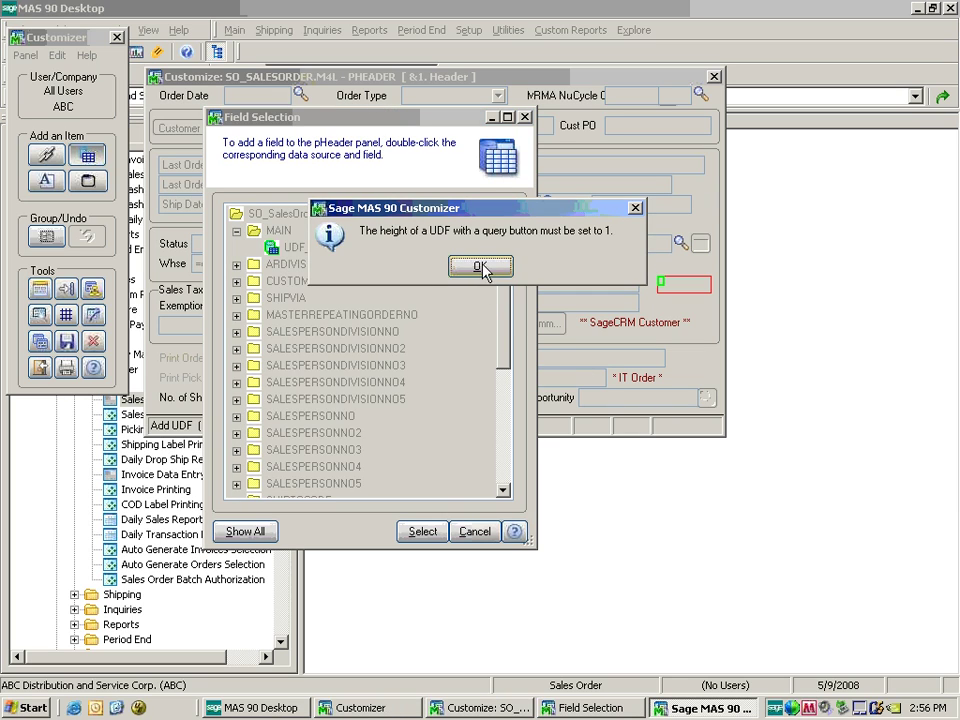
left_click(478, 272)
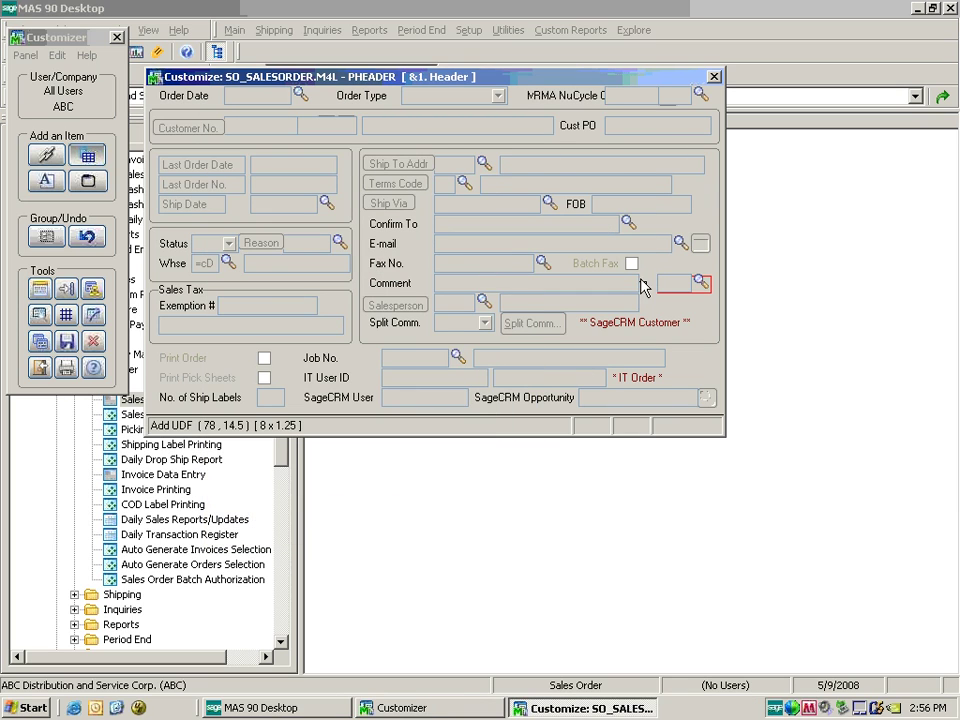
left_click_drag(639, 284, 690, 270)
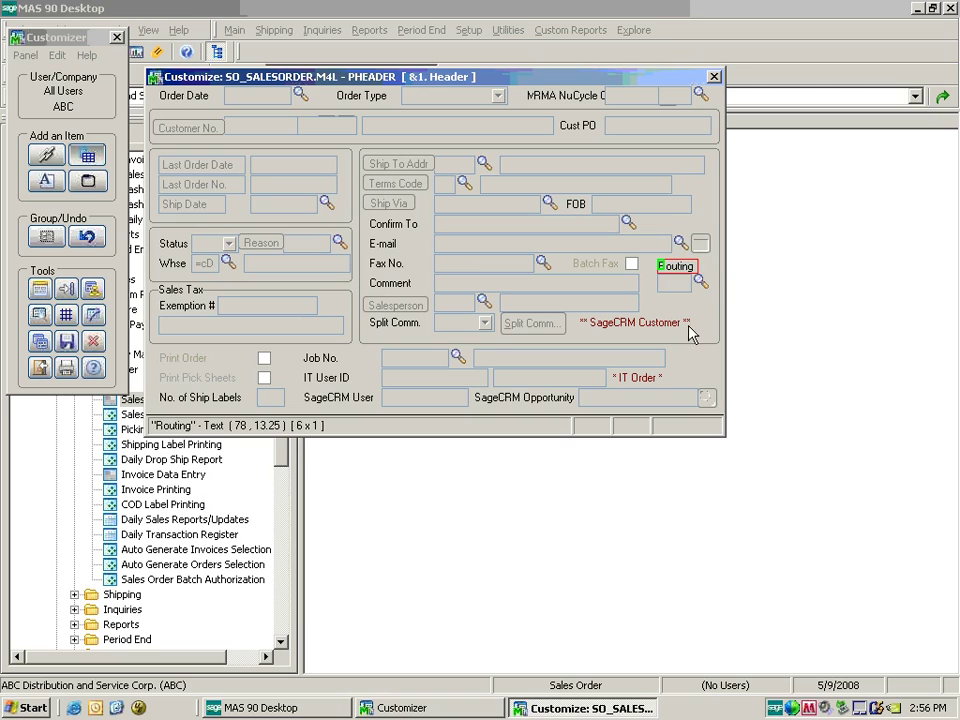
Set the Routing field's column position to 75 and its width to 11 on the PHEADER panel.
left_click(693, 305)
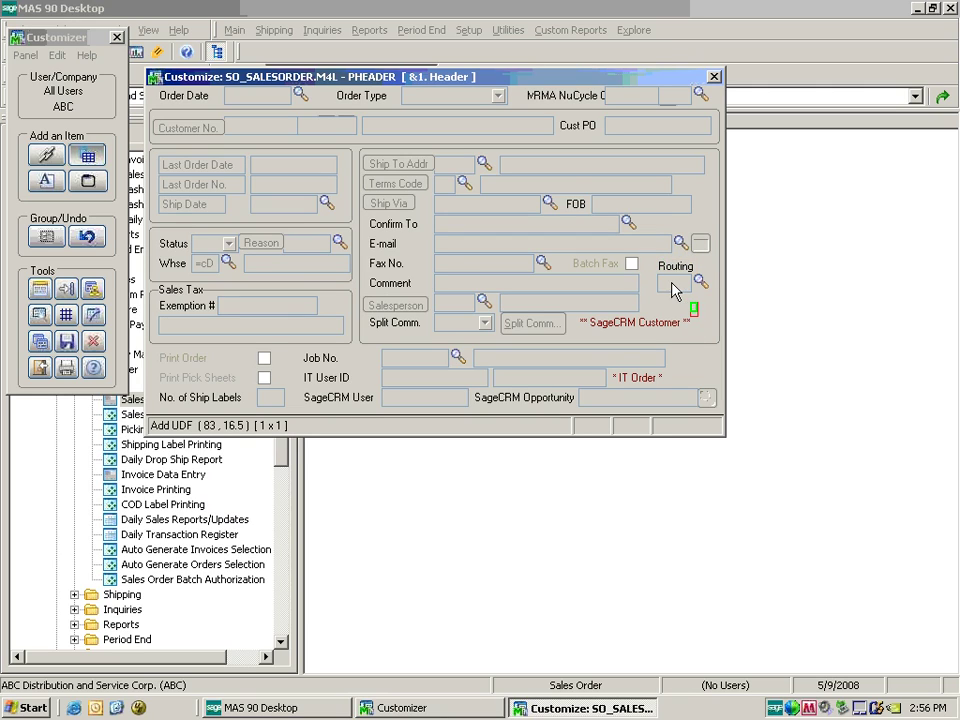
left_click(663, 284)
double_click(663, 284)
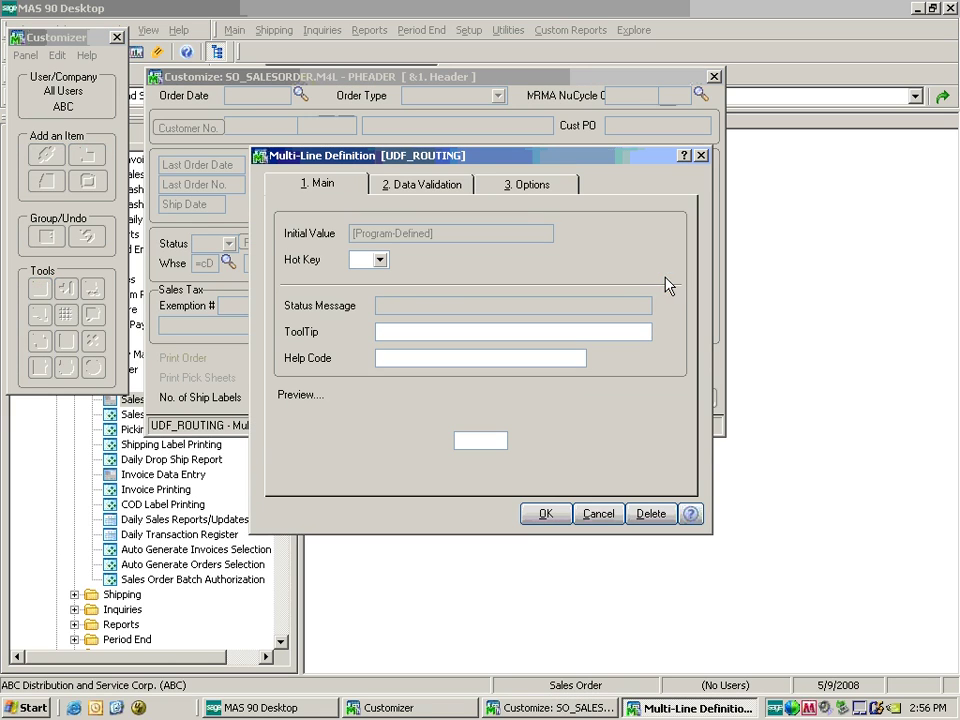
left_click(527, 184)
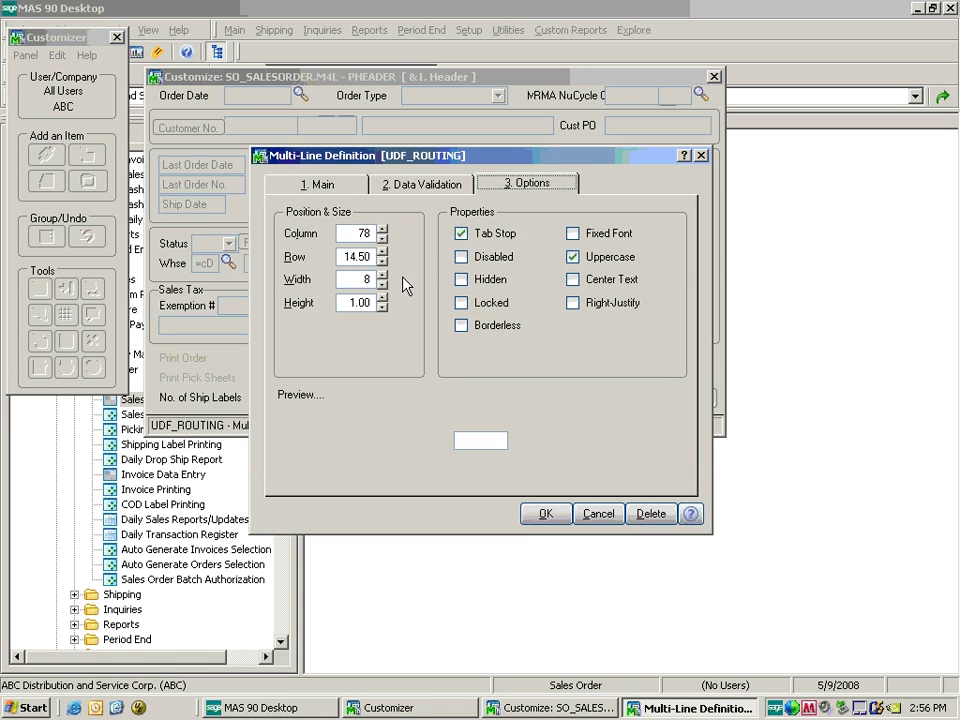
key("Tab")
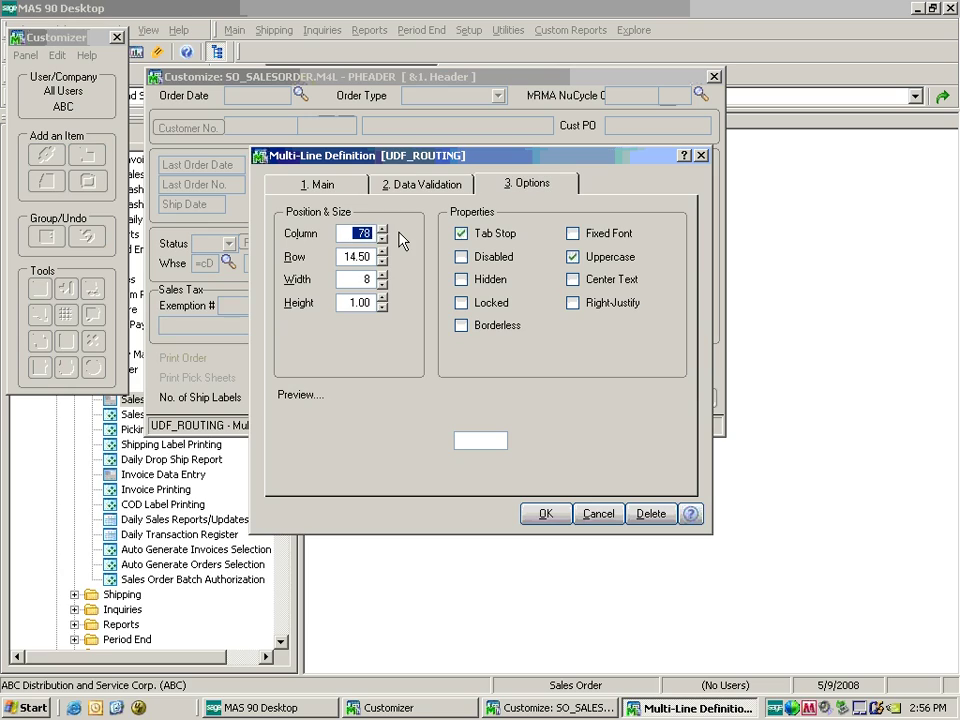
type("75")
key("Tab")
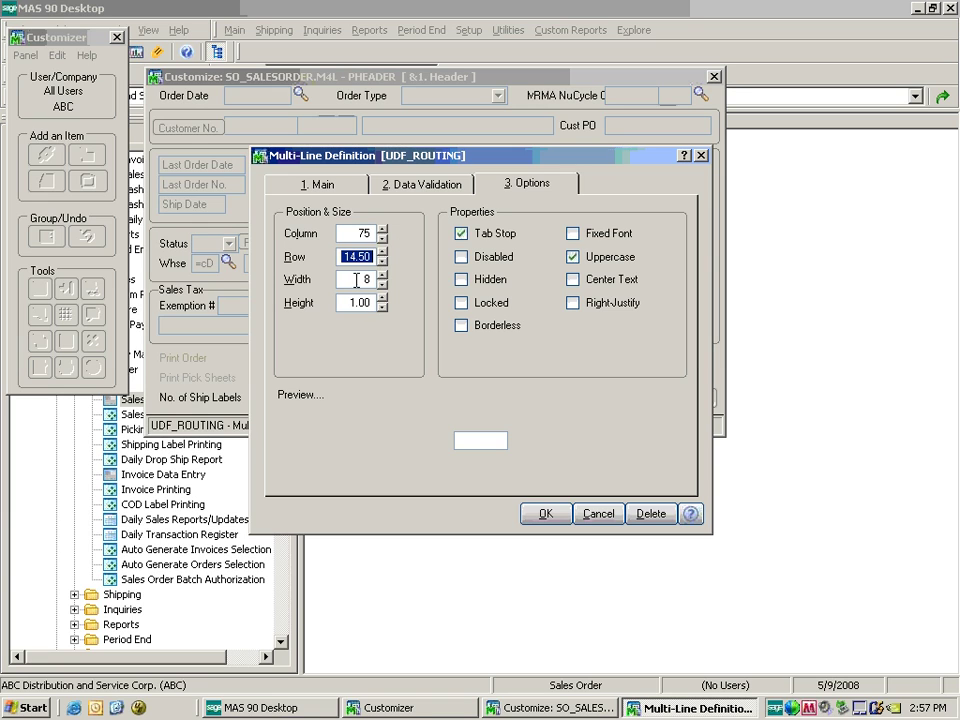
key("Tab")
type("11")
key("Tab")
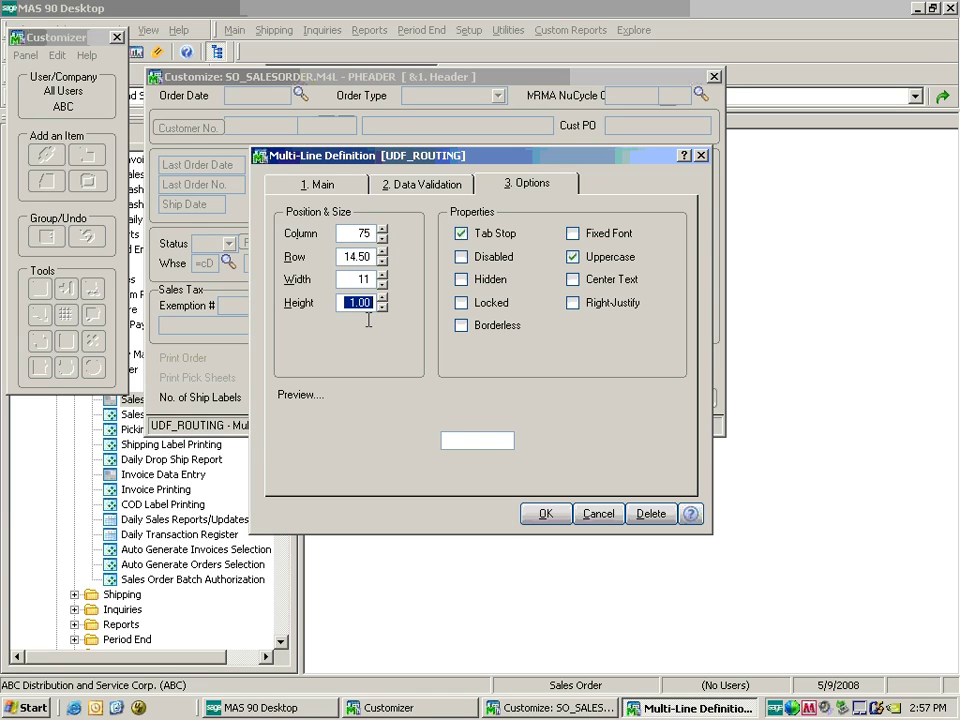
left_click(546, 513)
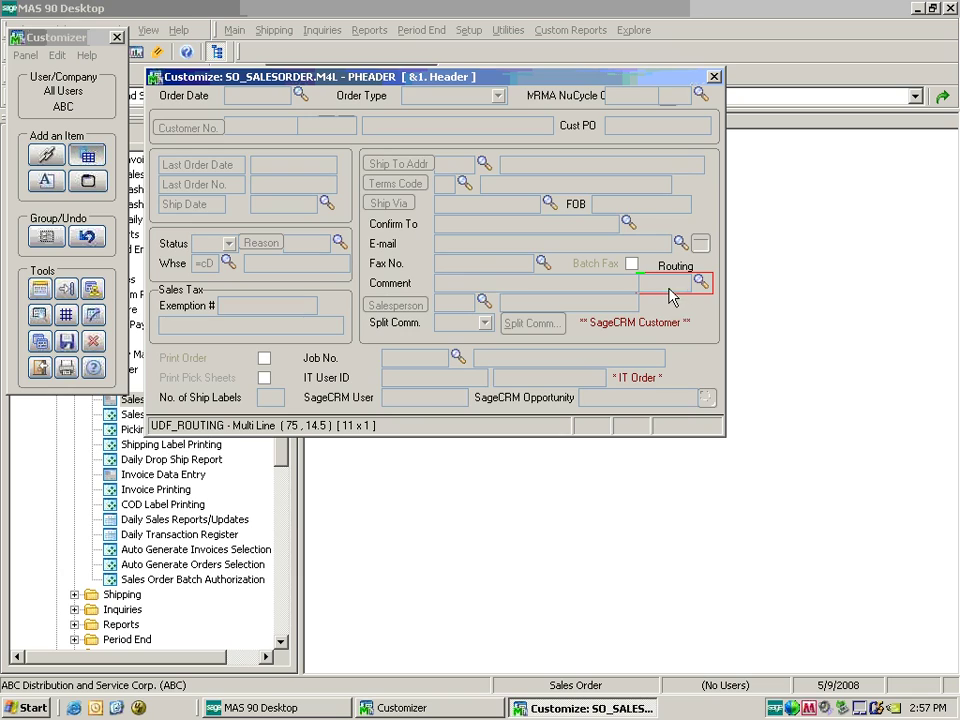
Shift the Routing field slightly away from the Comment field, save the panel customizations and close Customizer Selection.
left_click_drag(638, 272, 646, 271)
left_click(680, 305)
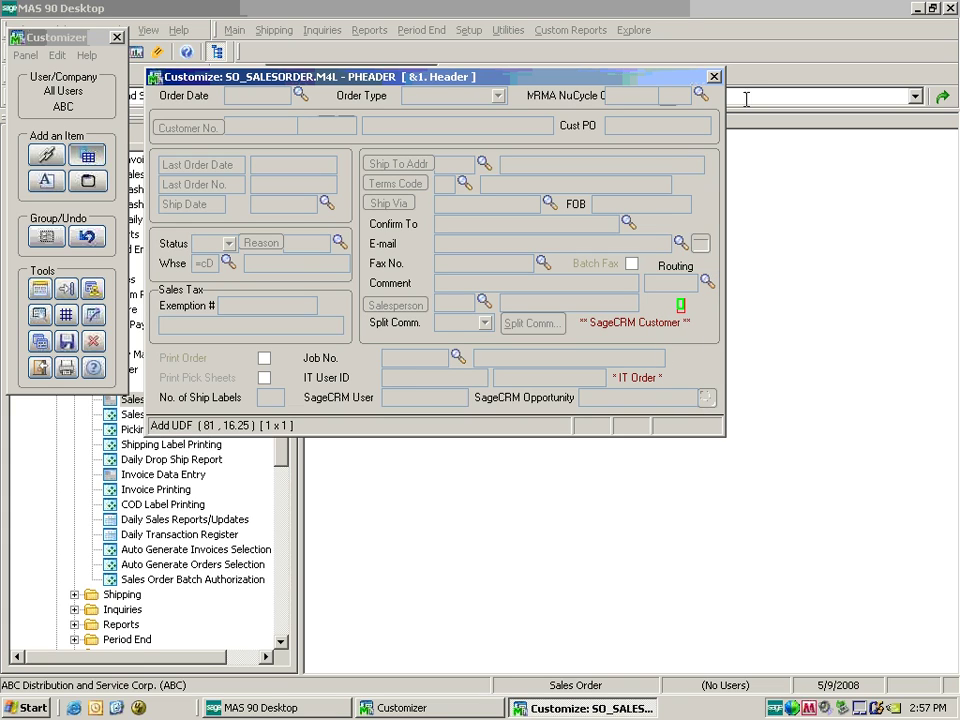
left_click(715, 80)
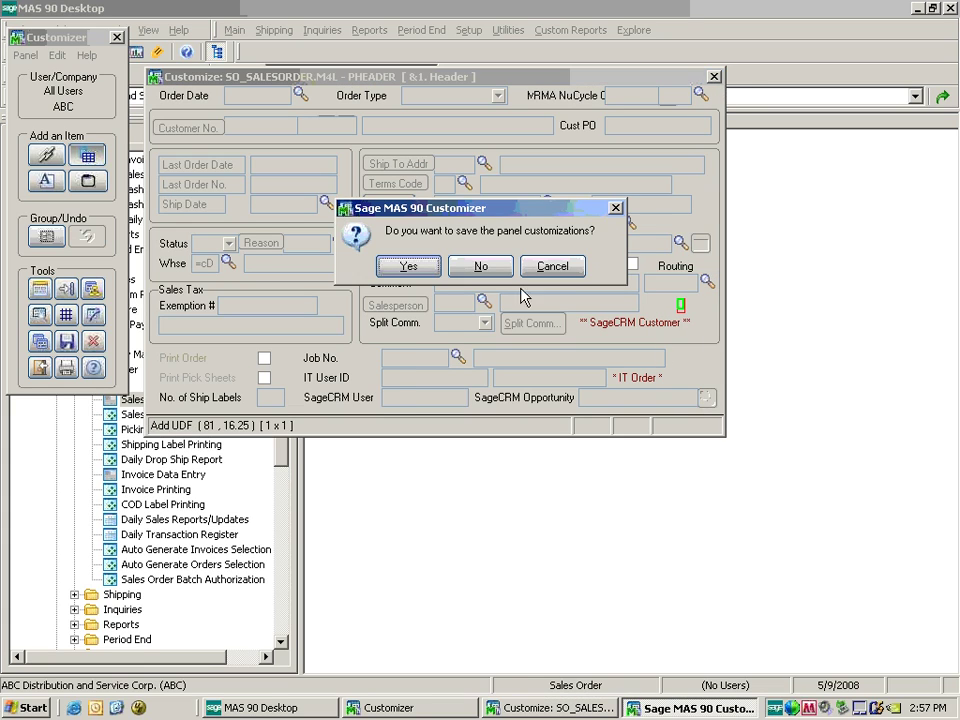
left_click(406, 268)
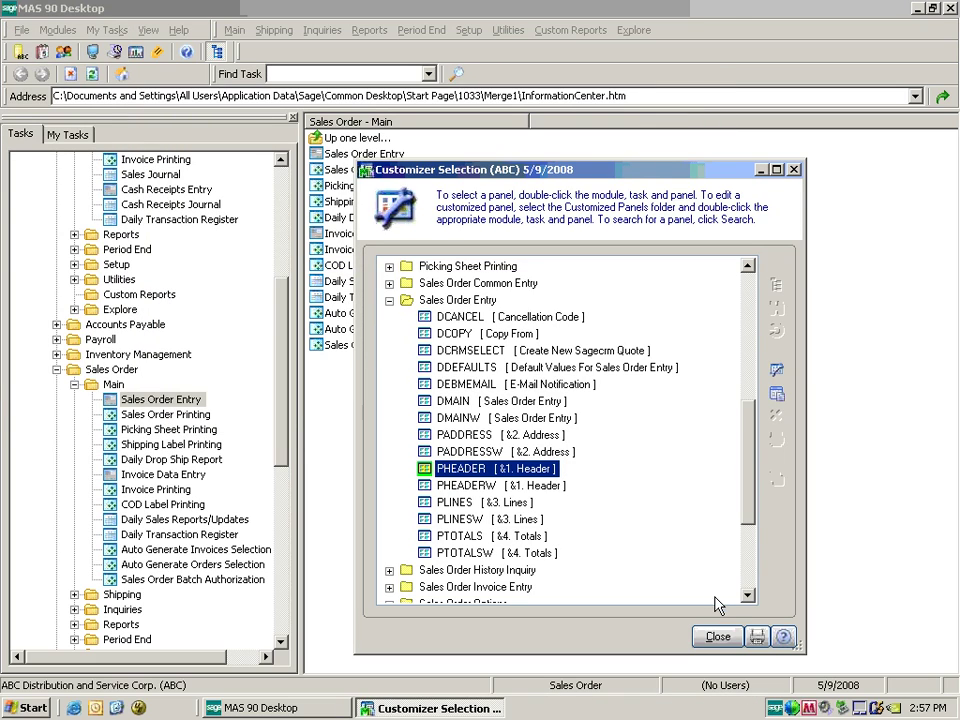
left_click(708, 638)
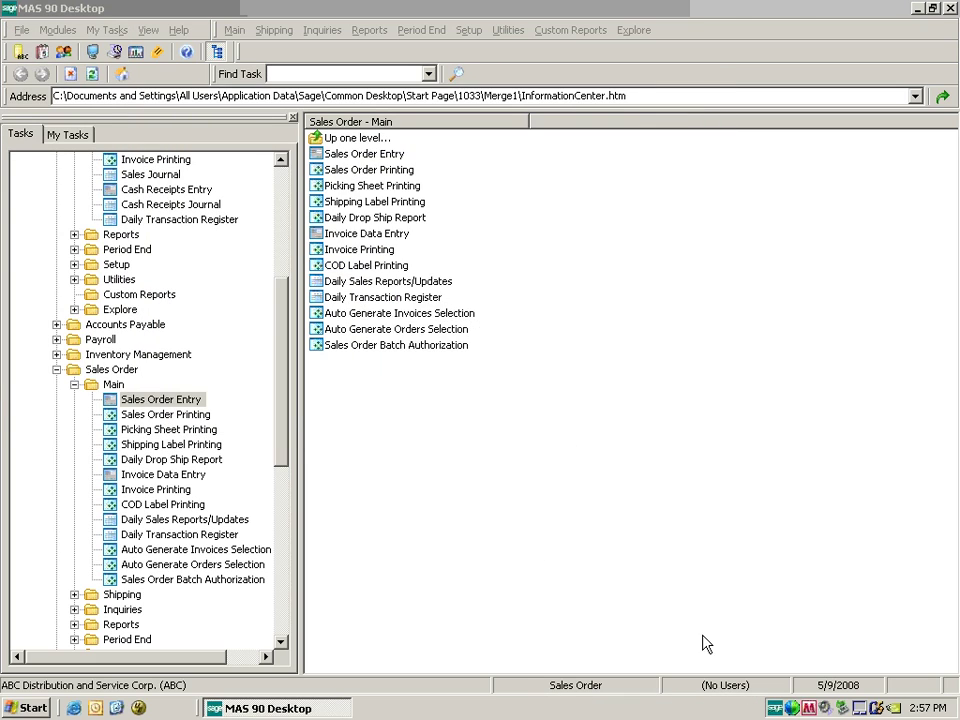
Start a new order in Sales Order Entry and enter the customer number for American Business Futures.
double_click(160, 399)
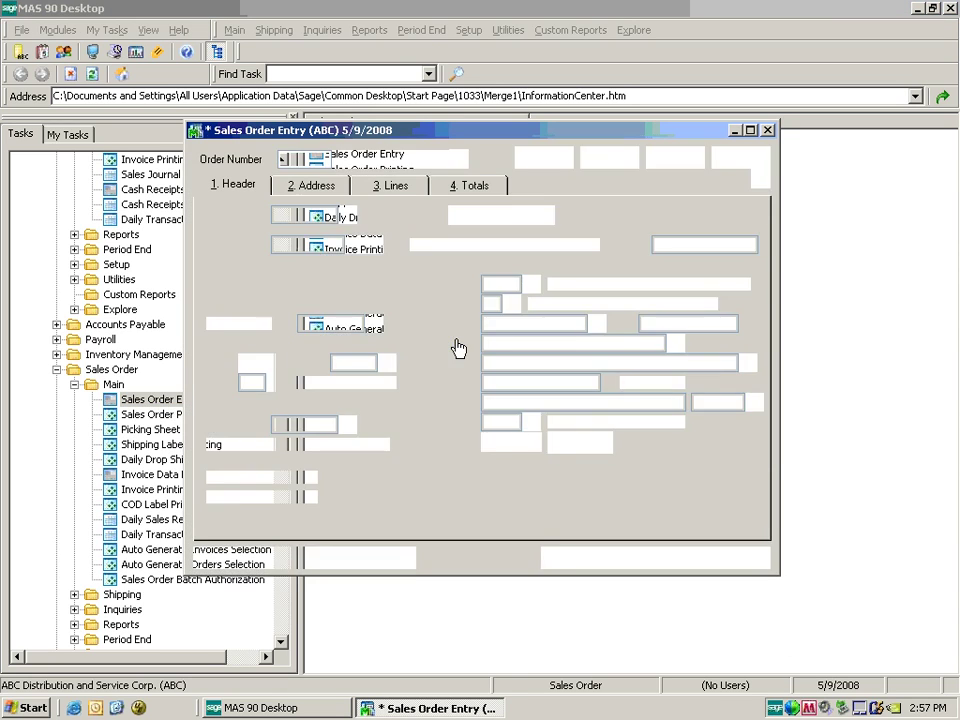
left_click(360, 160)
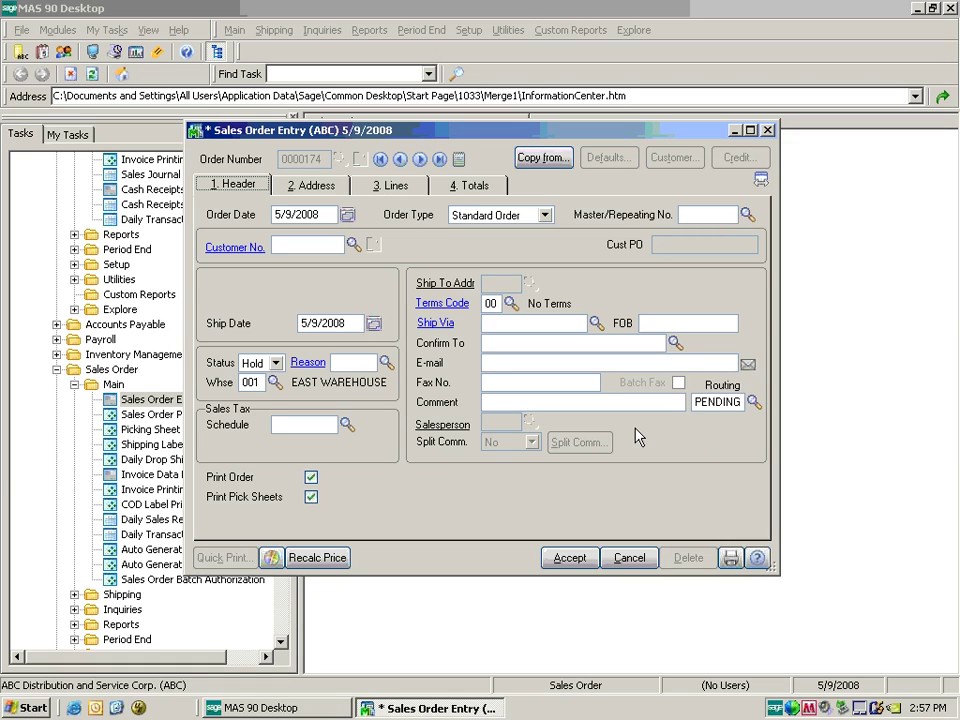
left_click(305, 244)
type("01ABF")
key("Tab")
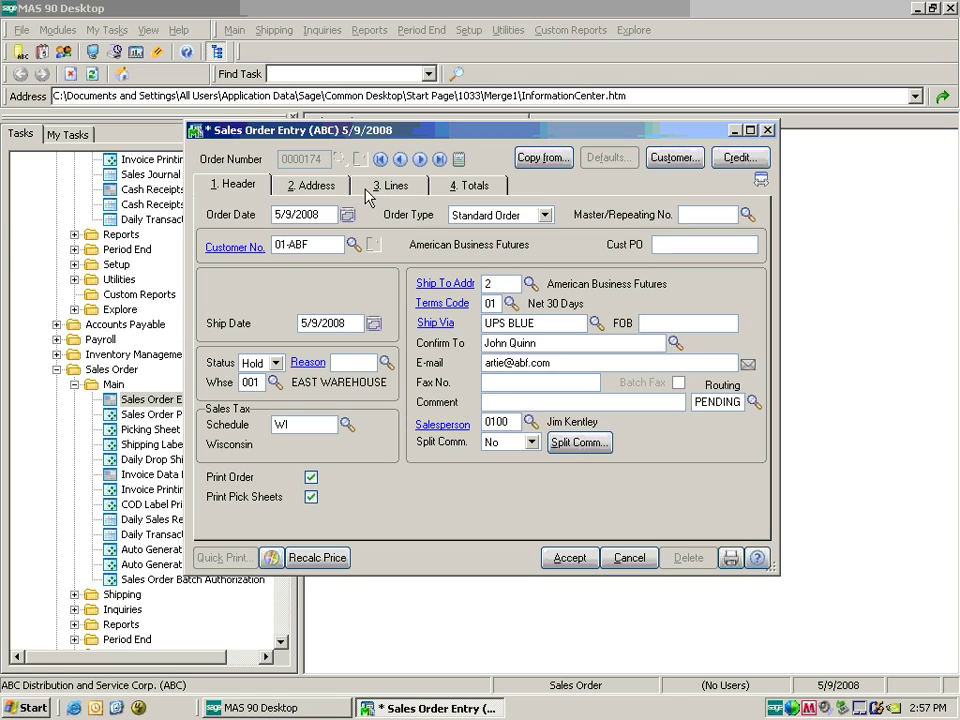
Order 10 of item 6655, keeping the quantity as entered despite limited stock, and accept the sales order.
left_click(405, 188)
type("665")
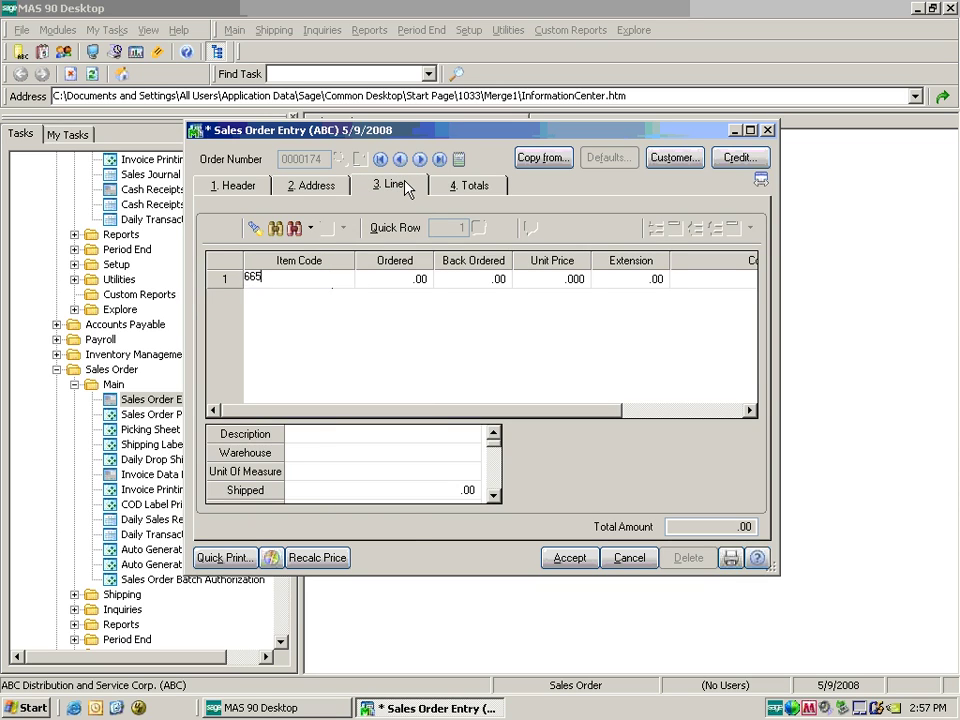
type("5")
key("Tab")
type("10")
key("Tab")
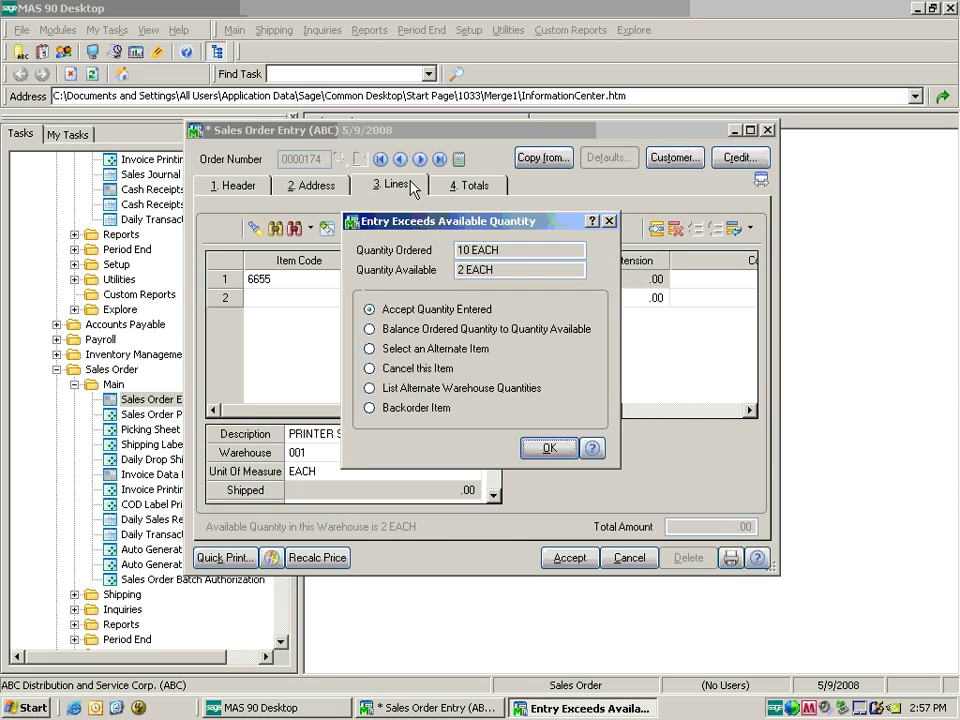
left_click(565, 449)
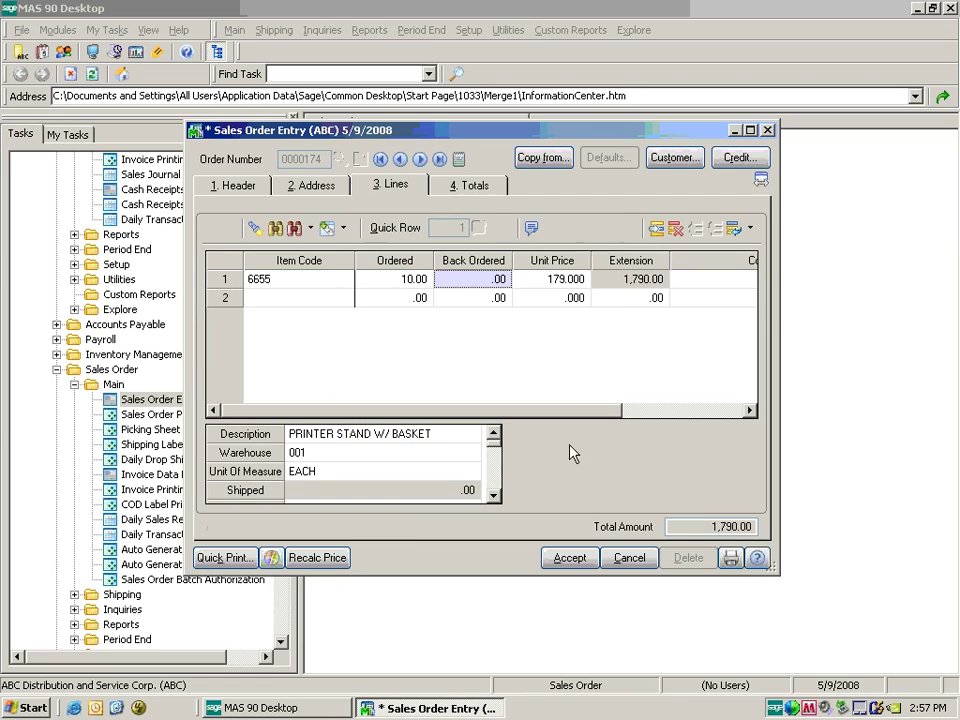
left_click(569, 558)
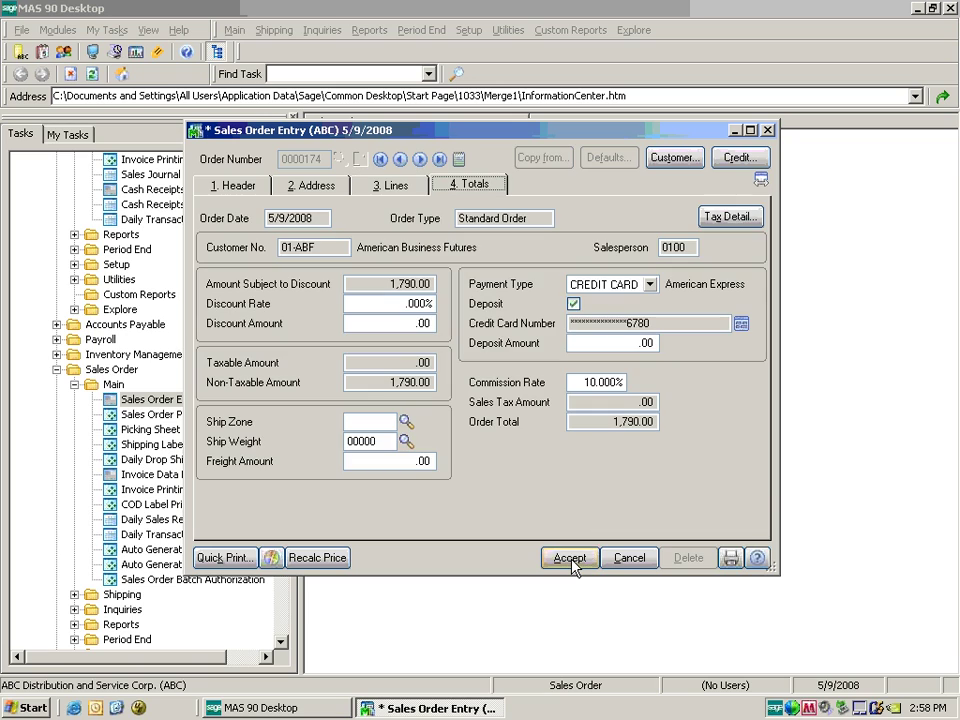
left_click(569, 558)
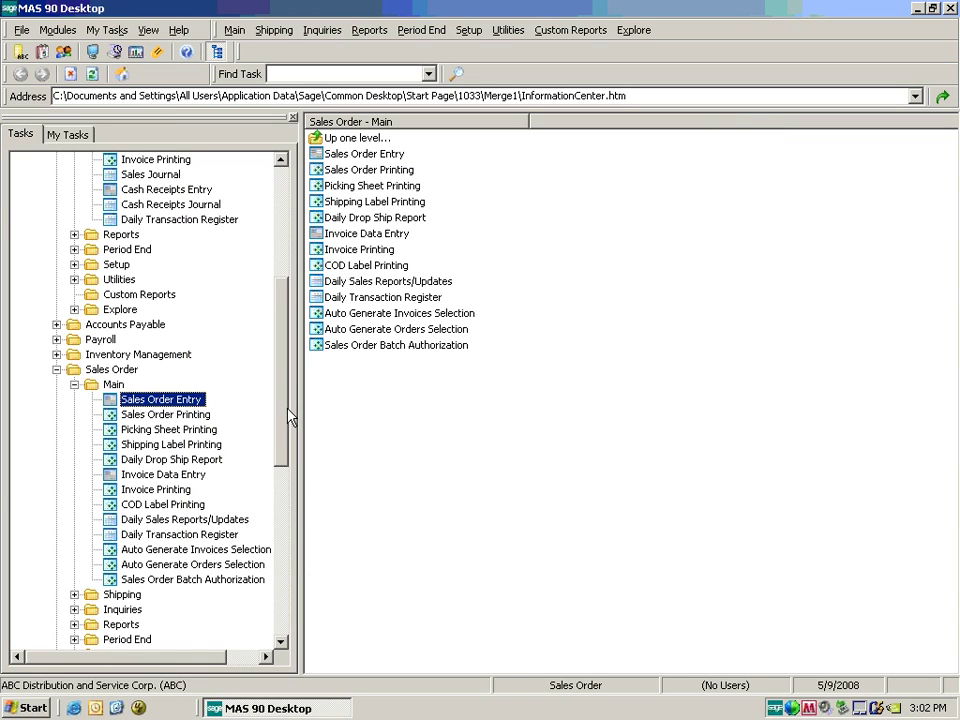
Open the Sales Orders View from the Explorer tasks of the Business Insights module.
left_click_drag(286, 417, 285, 272)
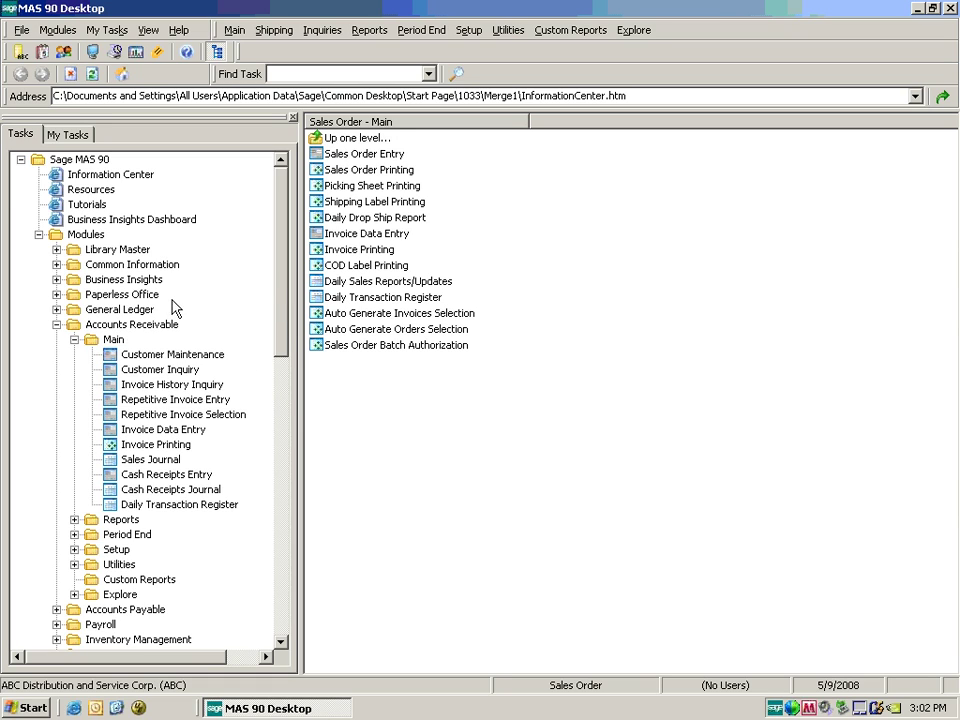
left_click(57, 280)
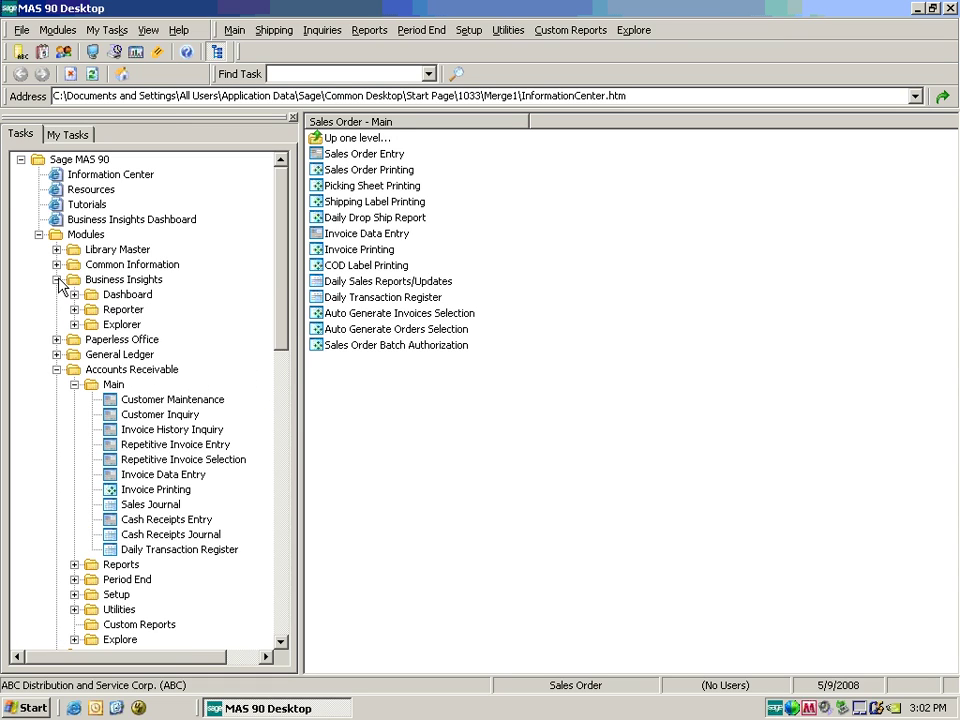
left_click(74, 324)
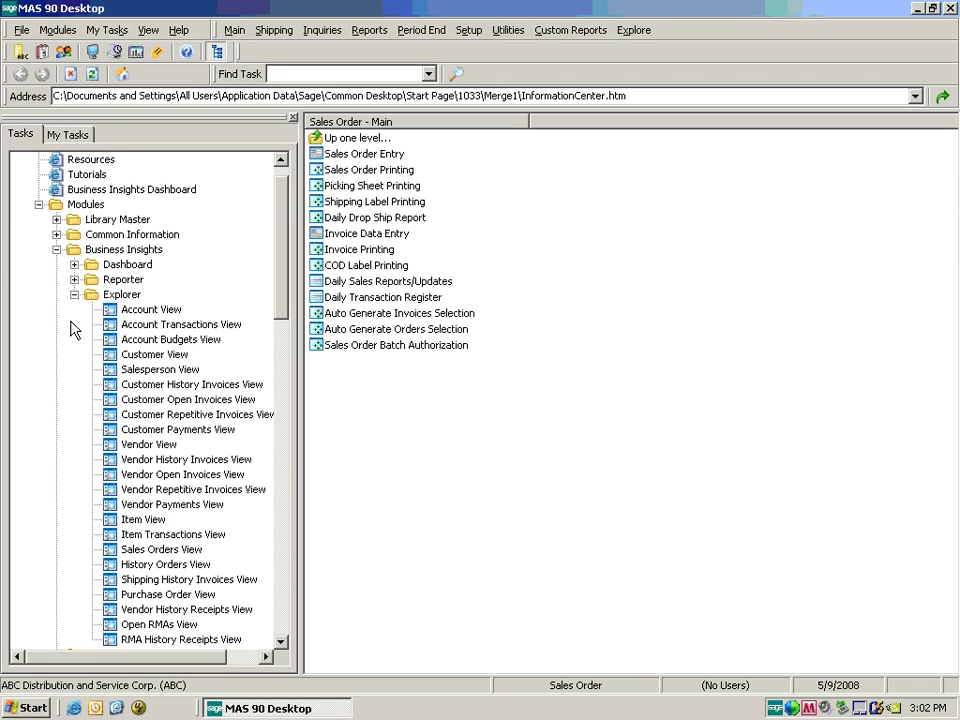
left_click(170, 552)
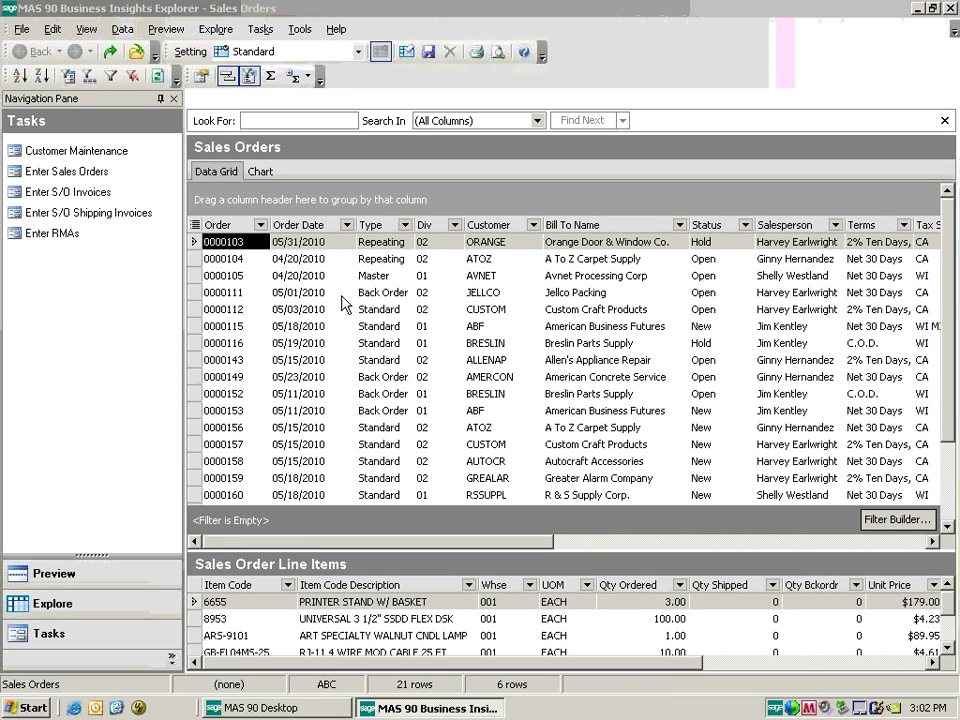
Add the UDF_ROUTING column from SO_SalesOrderHeader to the Sales Orders view's column settings.
right_click(315, 227)
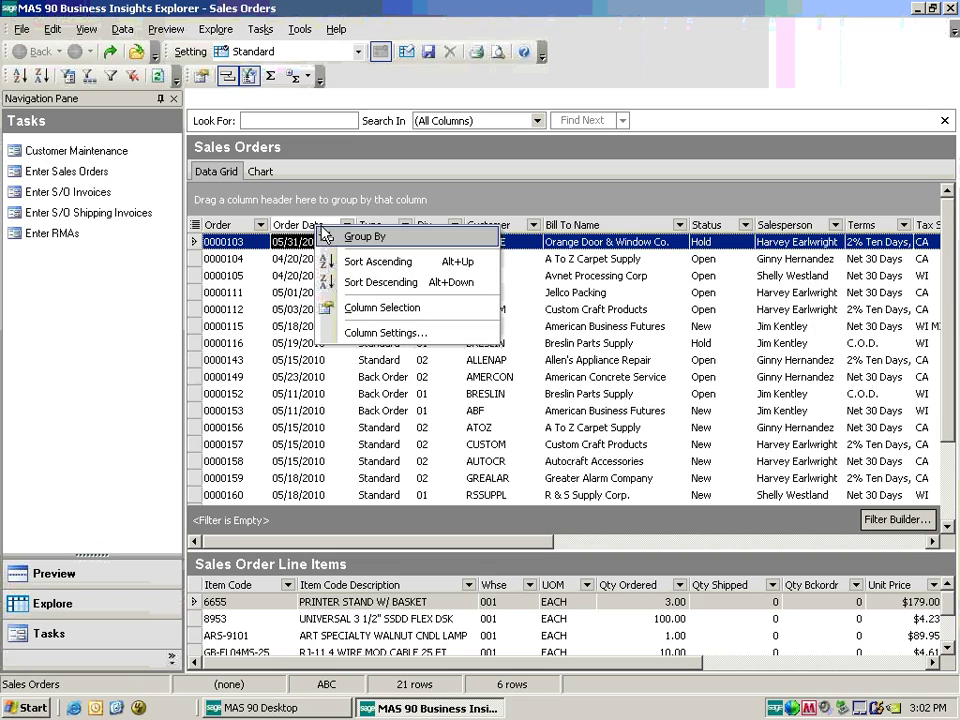
left_click(368, 316)
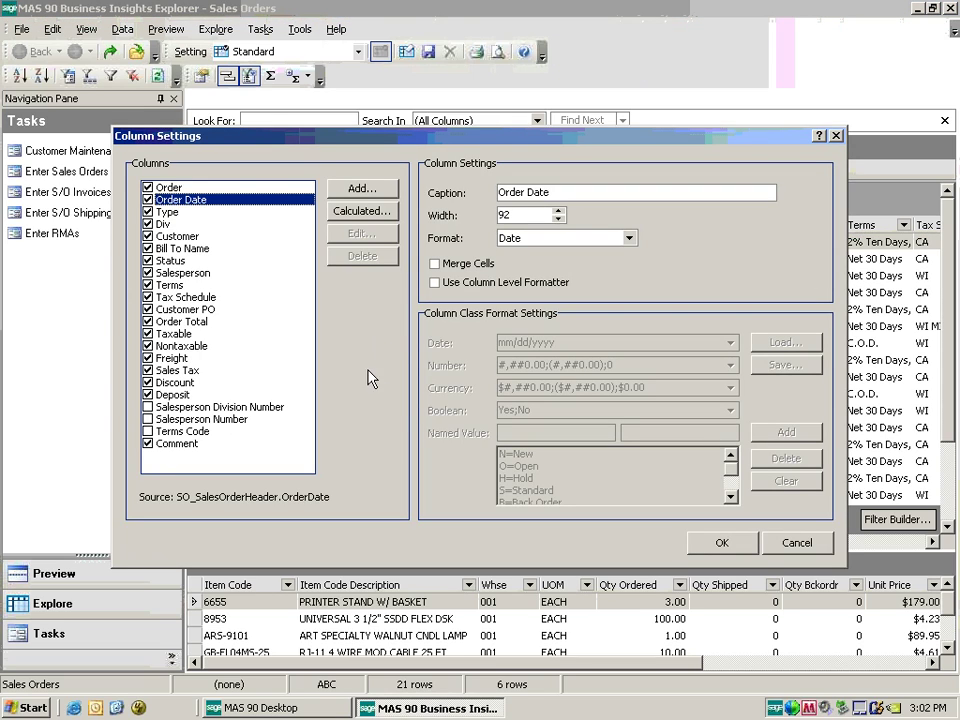
left_click(360, 189)
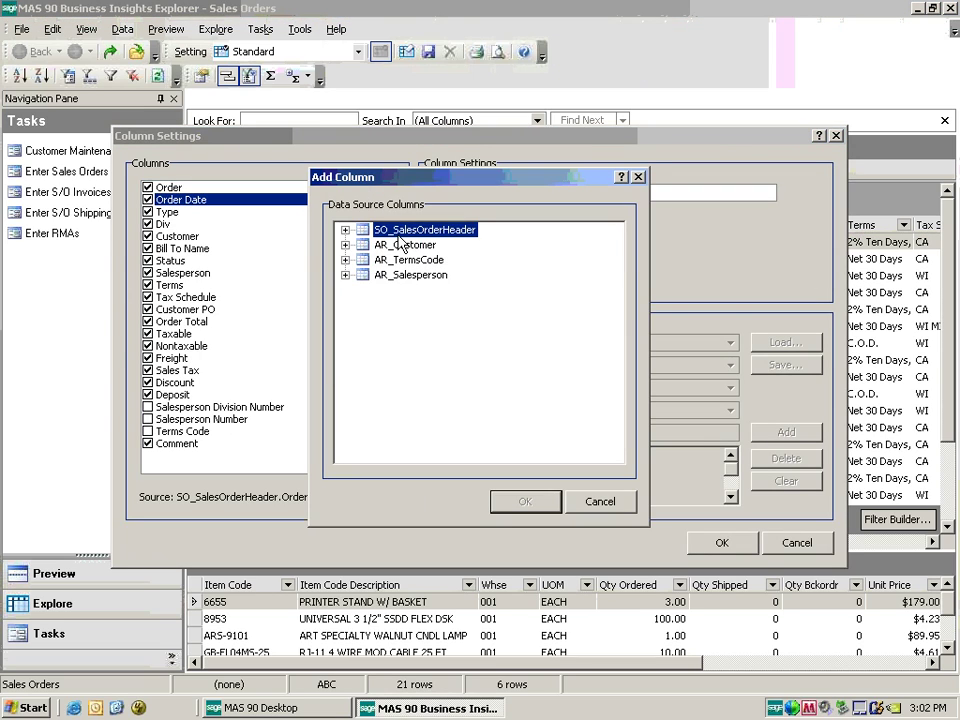
left_click(345, 230)
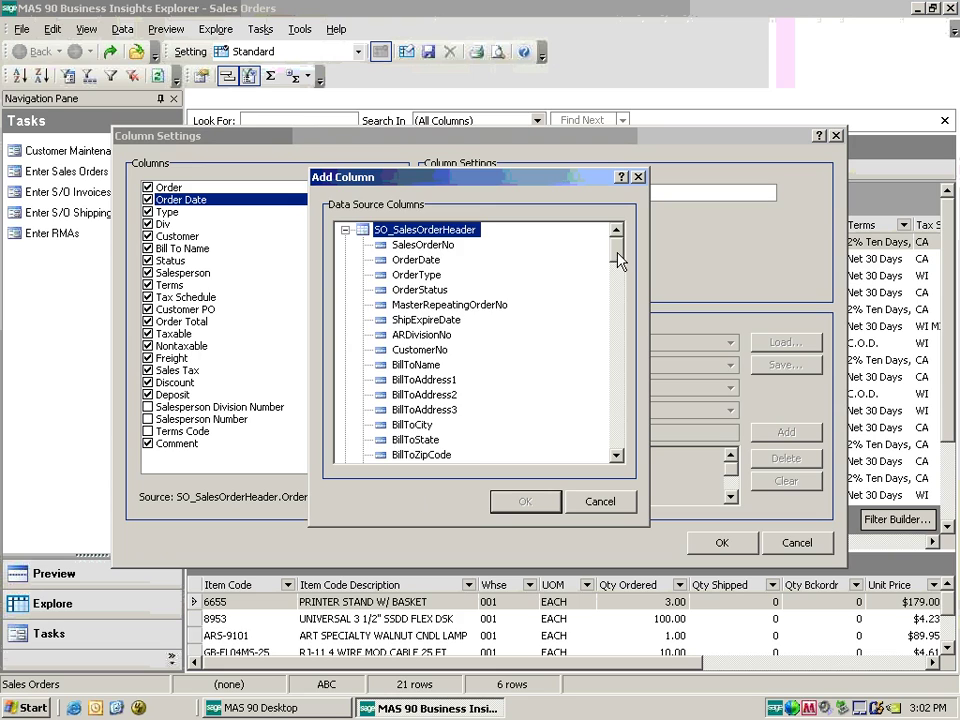
left_click_drag(619, 259, 607, 447)
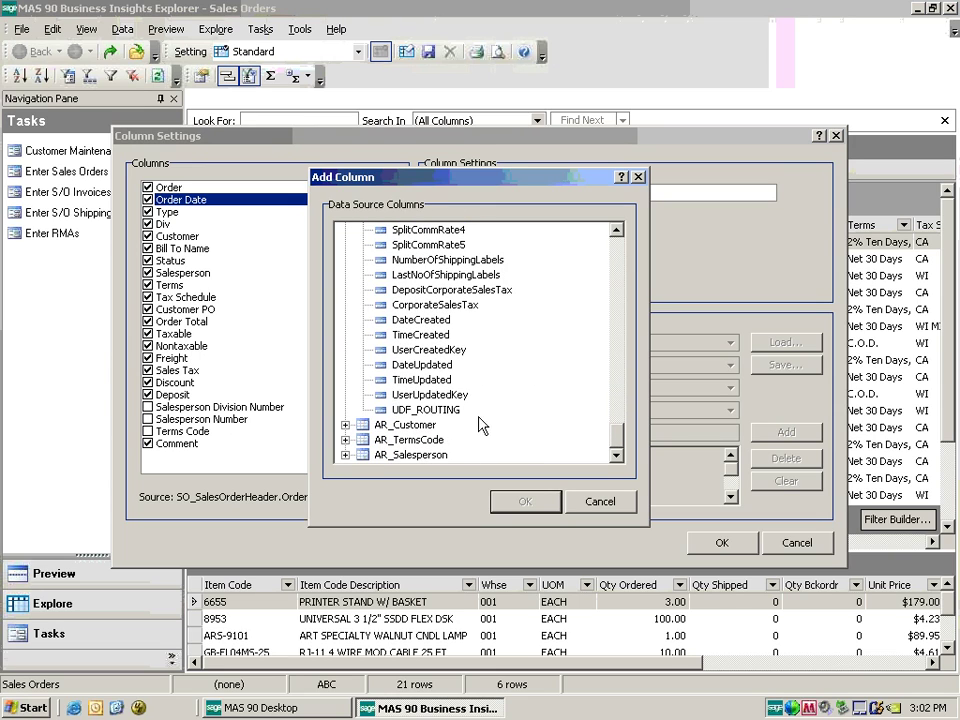
left_click(435, 410)
left_click(524, 501)
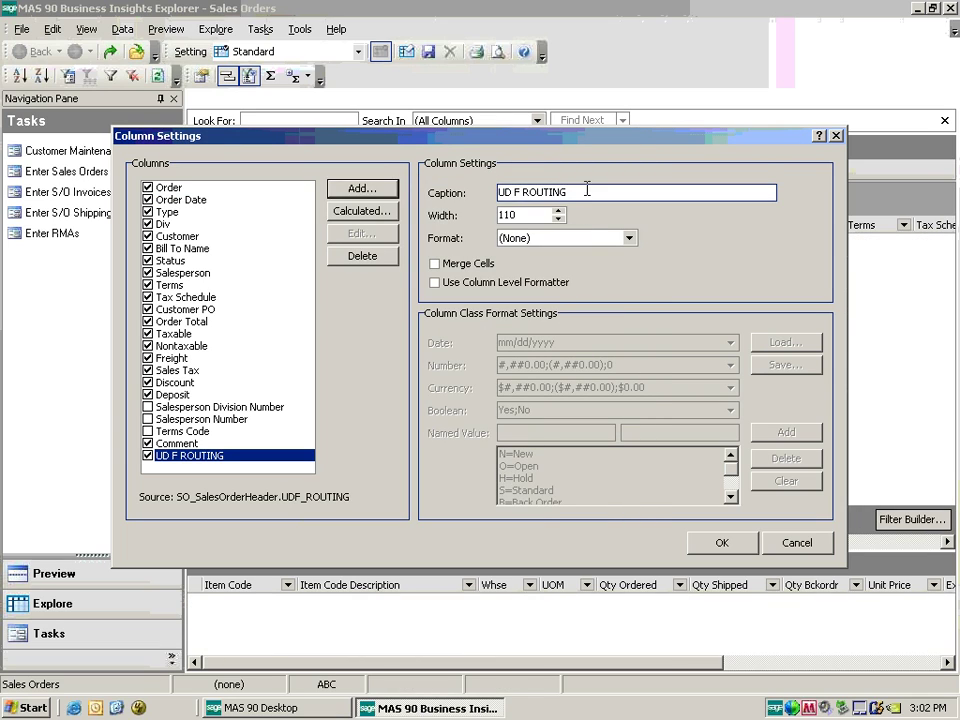
Caption the added column "Routing Code" and apply the column settings.
left_click_drag(603, 191, 340, 175)
type("Routing")
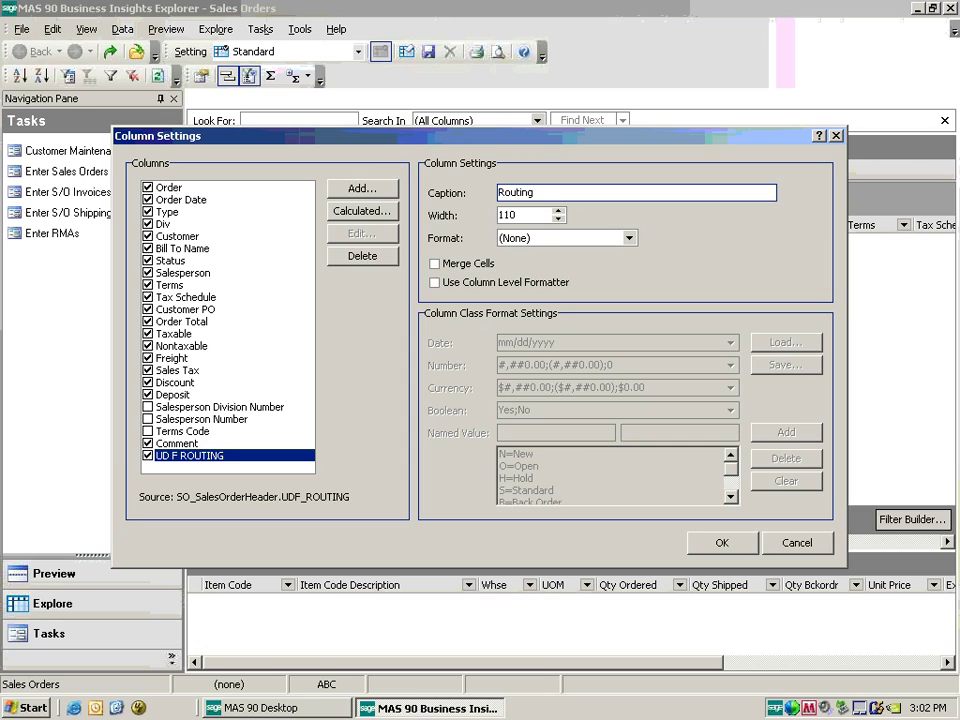
type(" Code")
key("Tab")
left_click(721, 541)
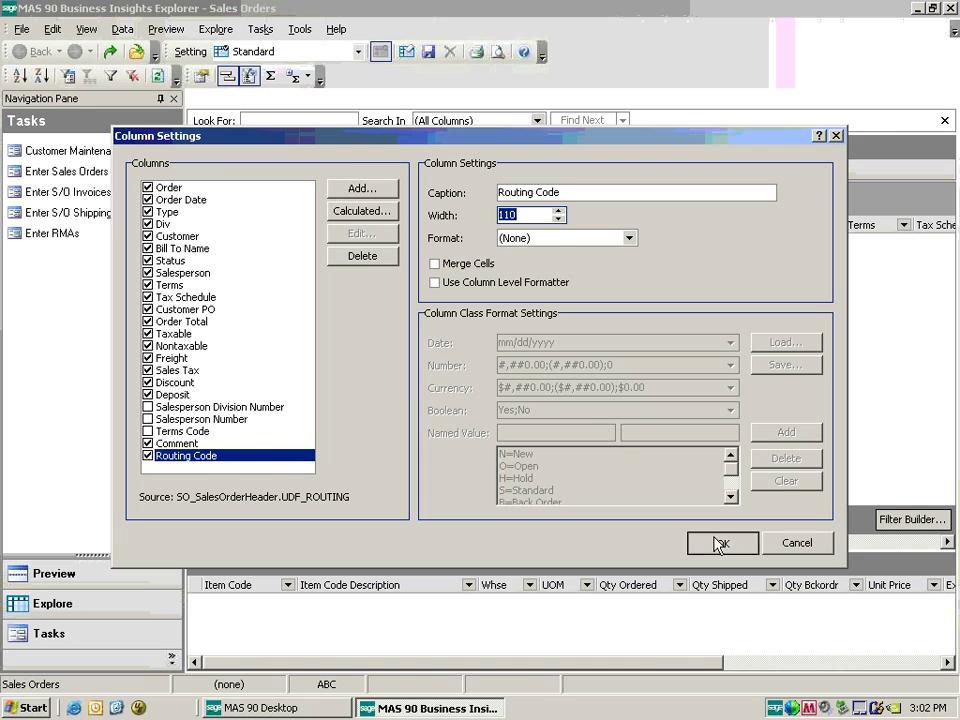
Group the Sales Orders grid by Routing Code and look through the orders in each group.
left_click_drag(456, 551, 870, 549)
left_click_drag(880, 225, 300, 201)
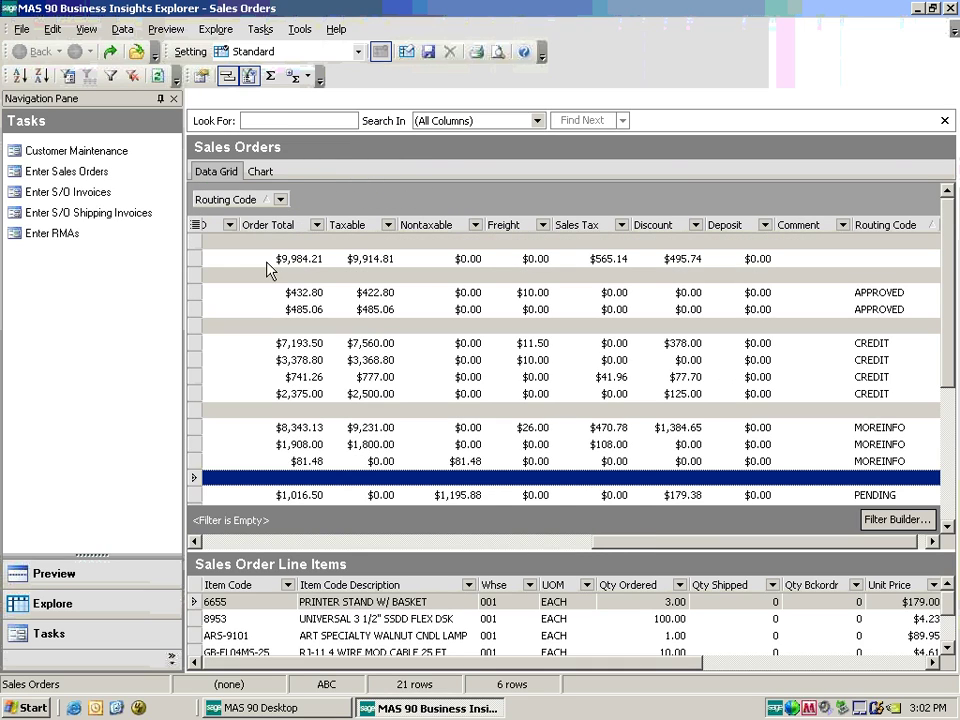
left_click_drag(768, 549, 252, 550)
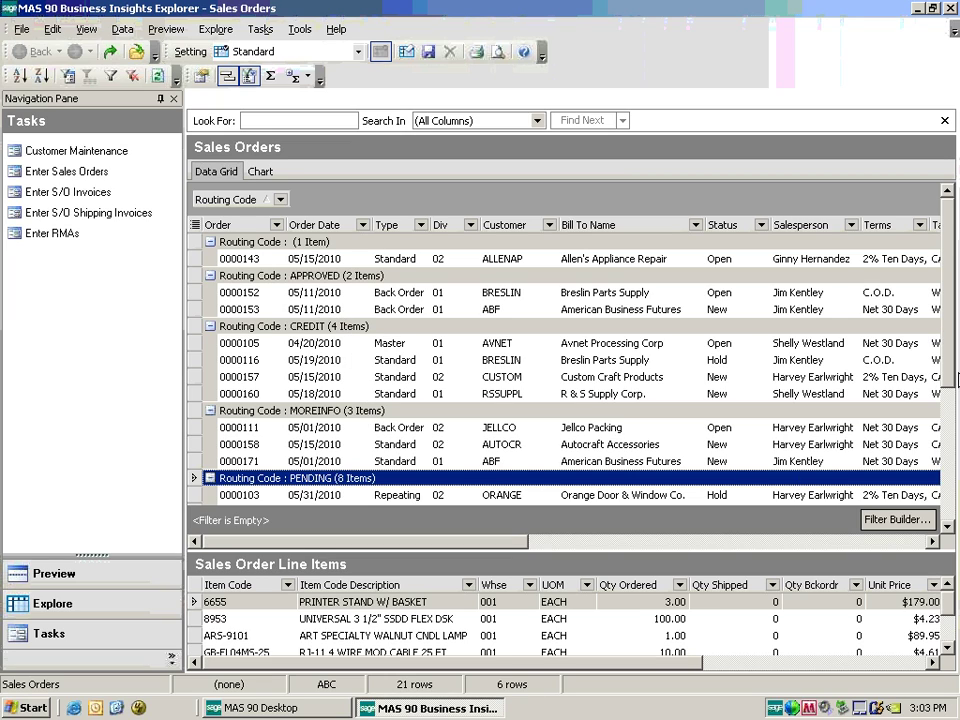
left_click_drag(952, 380, 953, 527)
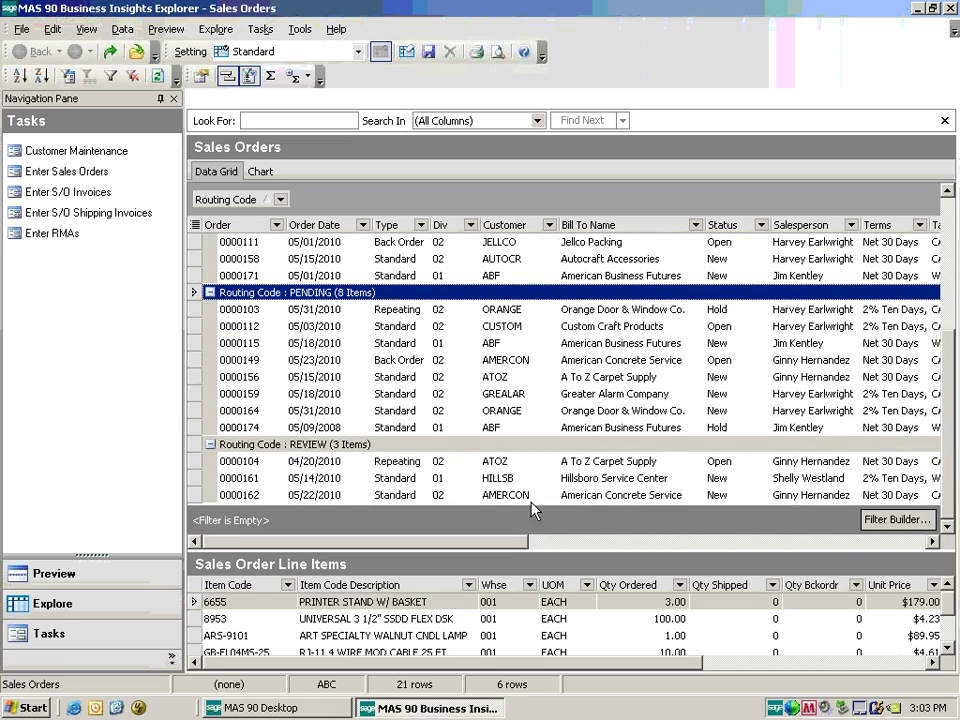
left_click_drag(945, 408, 949, 219)
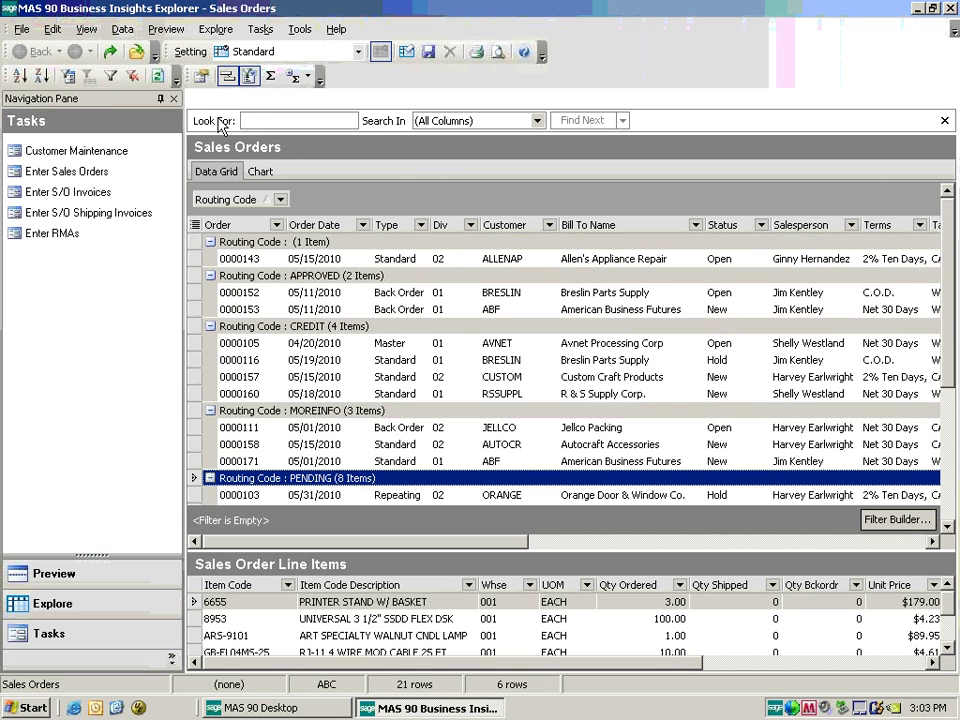
Save the grouped Sales Orders layout as a new private setting named "Orders By Status".
left_click(20, 30)
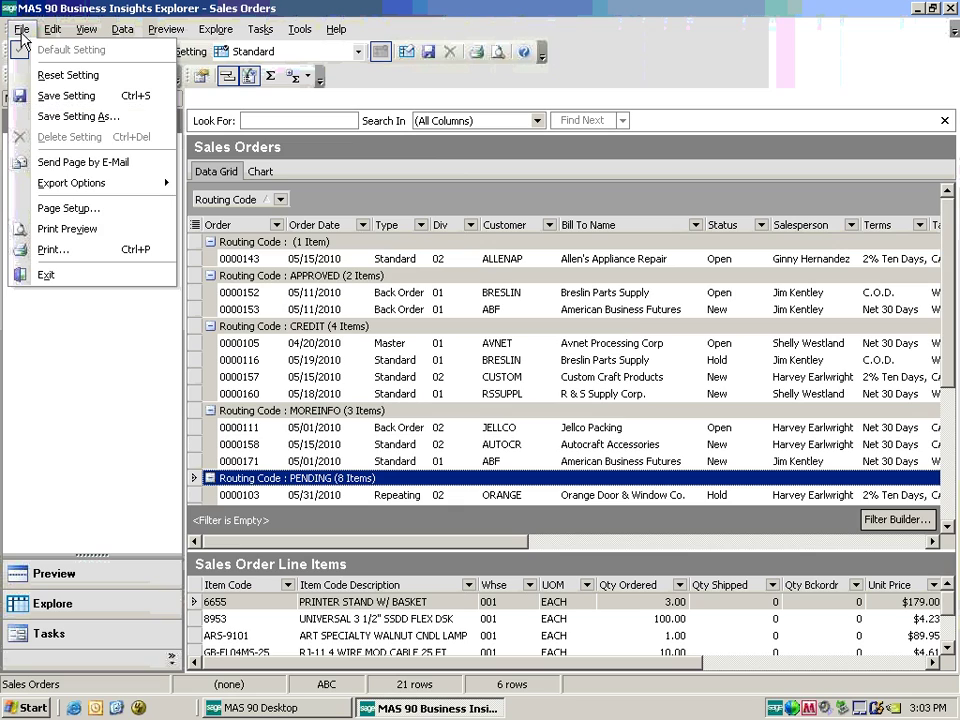
left_click(80, 116)
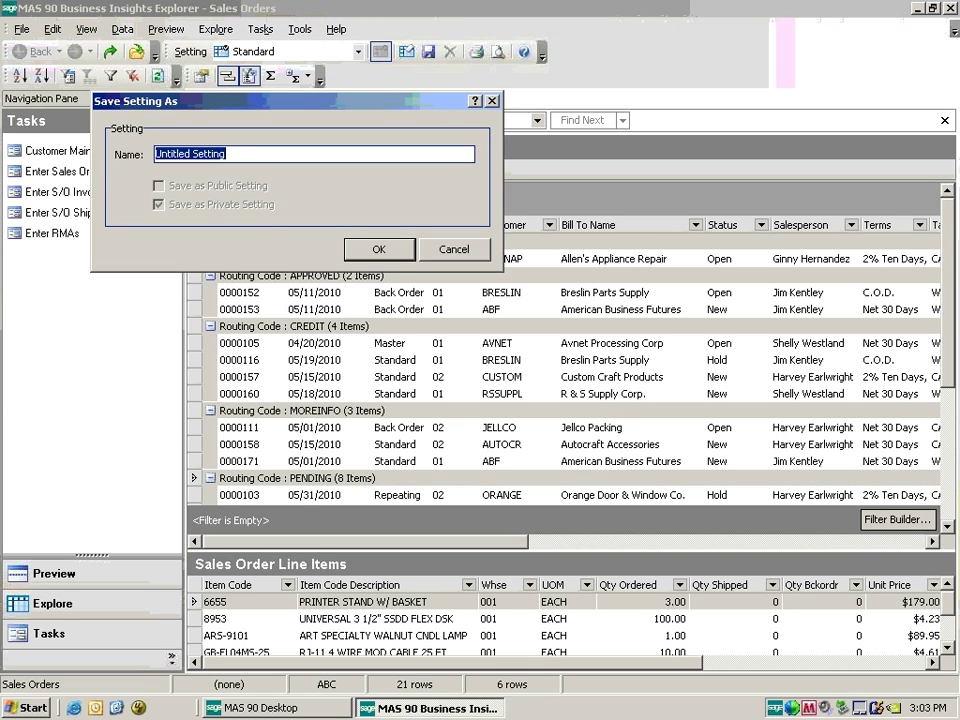
type("Orders By")
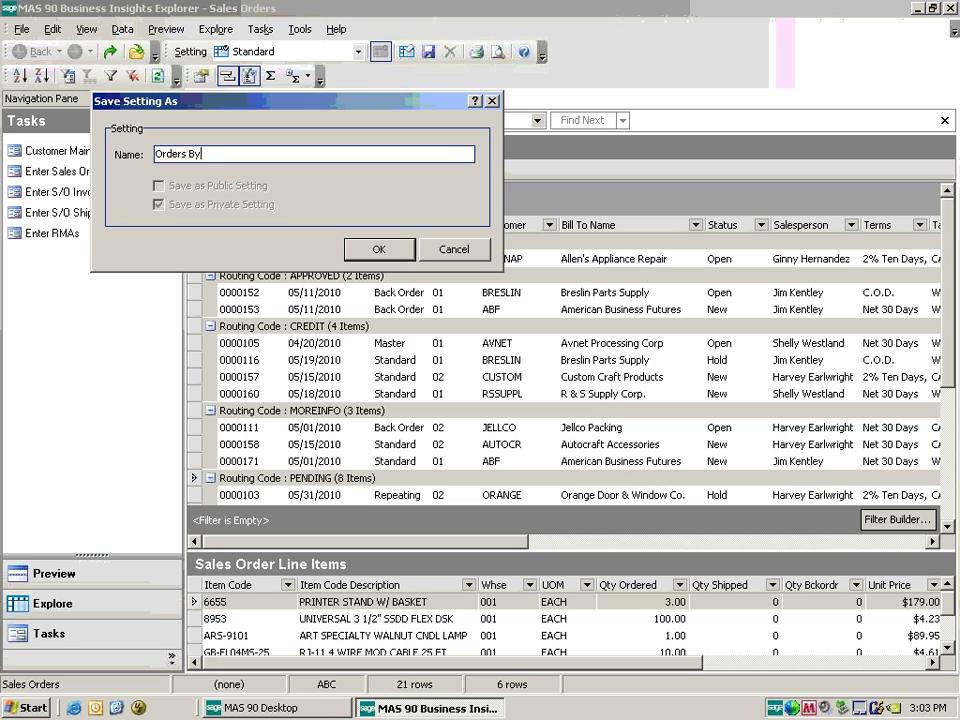
type(" Status")
key("Return")
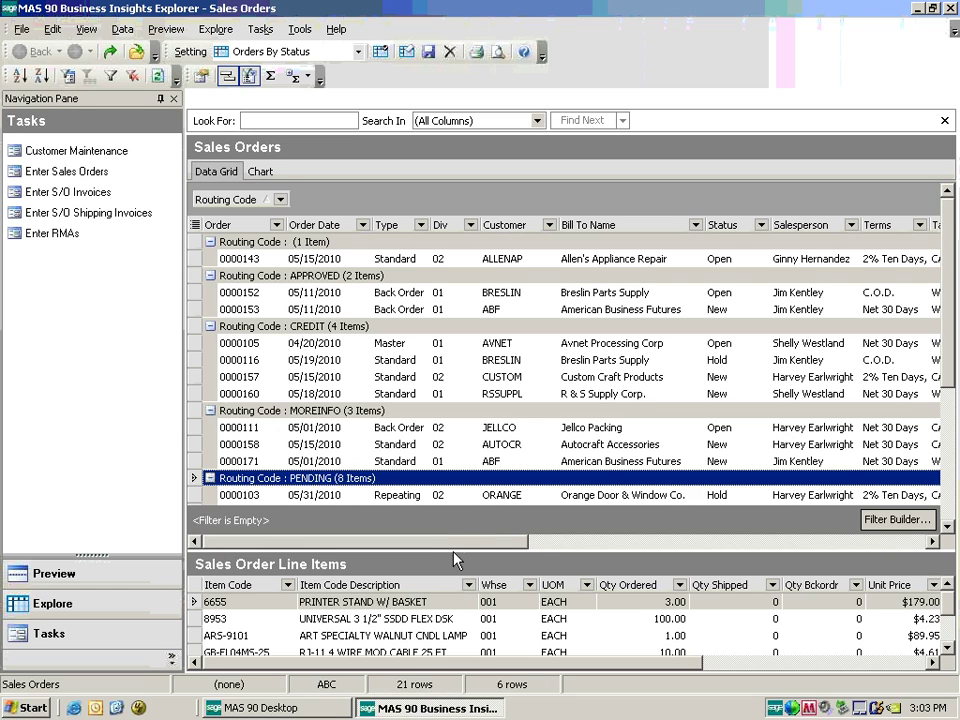
Remove the Routing Code grouping from the Sales Orders grid and filter the Routing Code column to PENDING.
left_click_drag(268, 200, 771, 90)
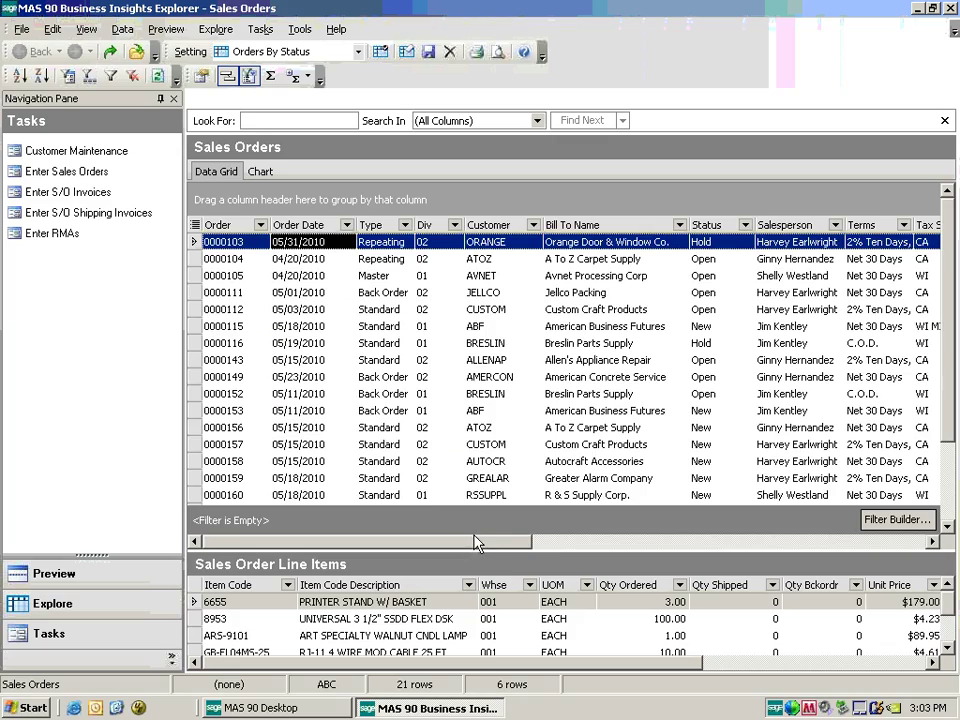
left_click_drag(476, 543, 871, 543)
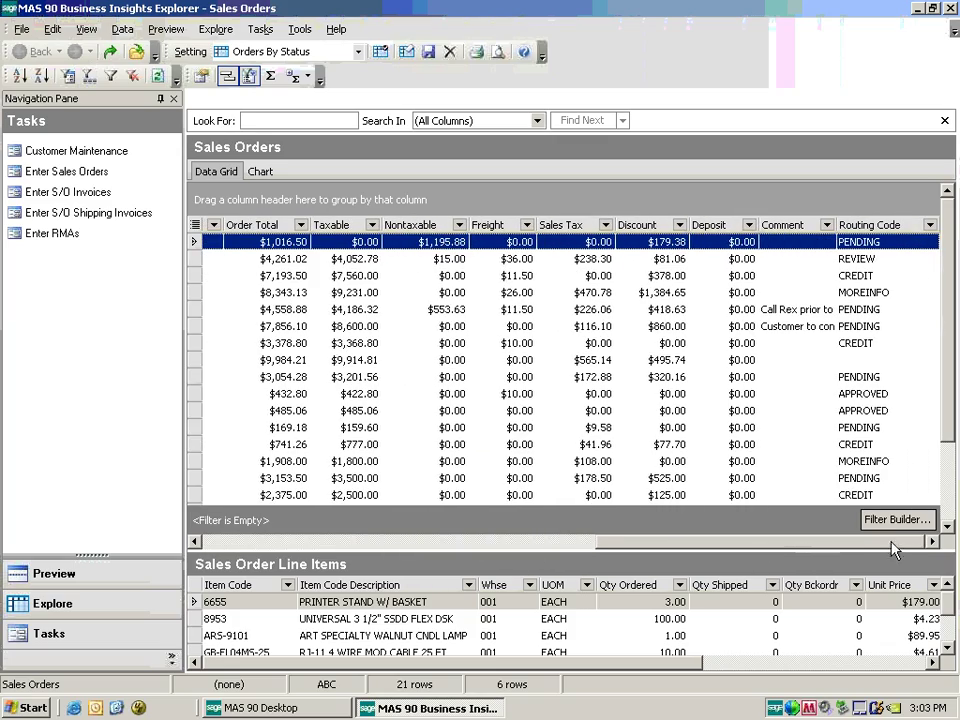
left_click(929, 225)
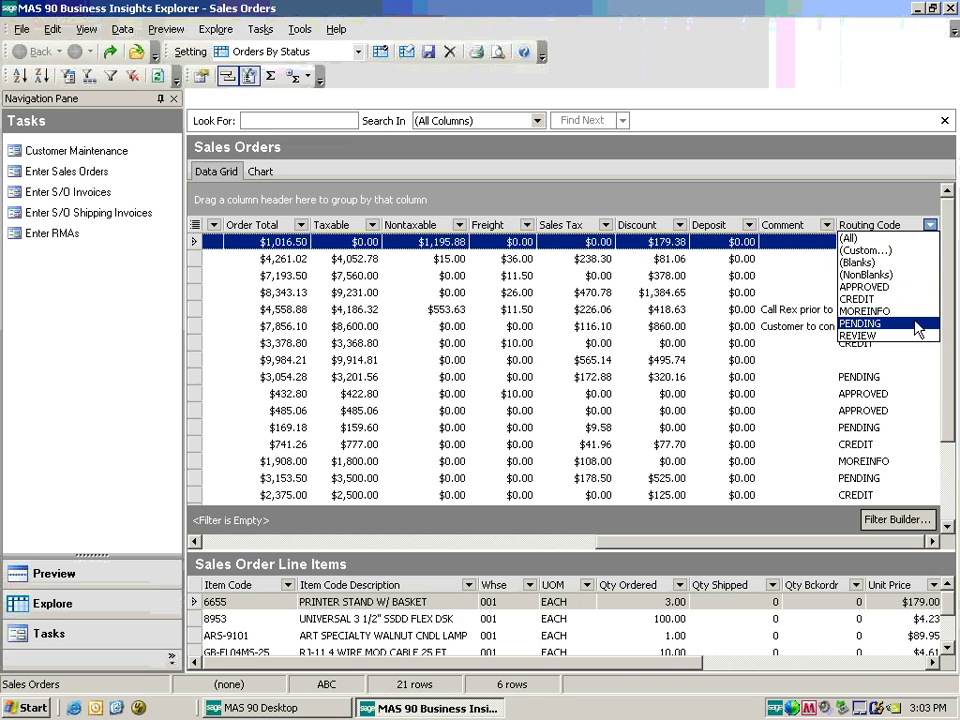
left_click(858, 323)
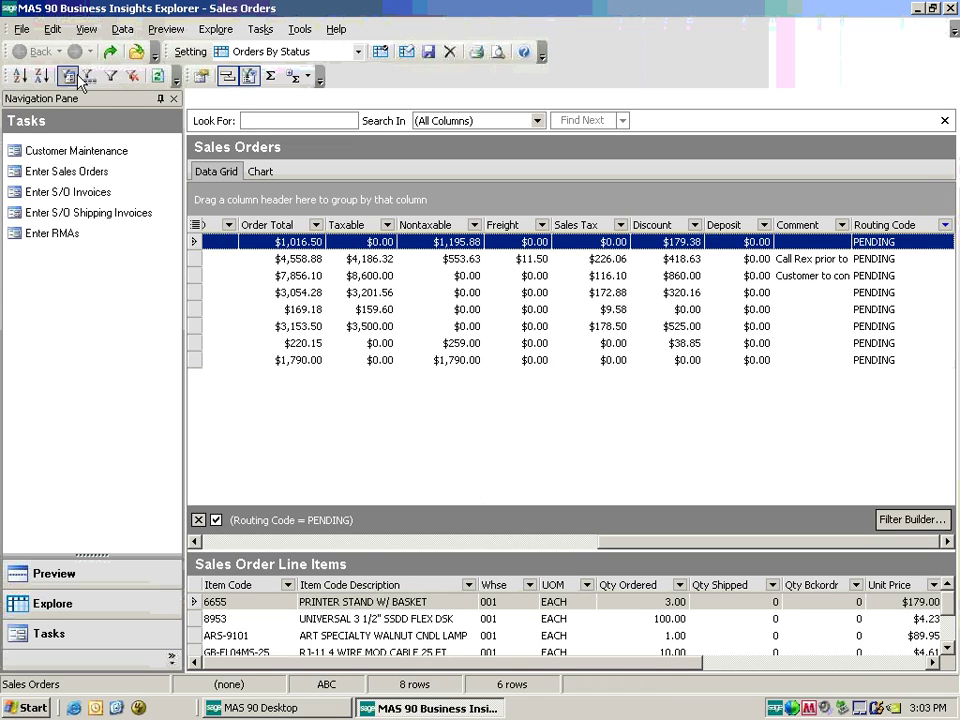
Save the filtered Sales Orders view as a new setting named "Pending Order Inbox".
left_click(21, 29)
left_click(66, 115)
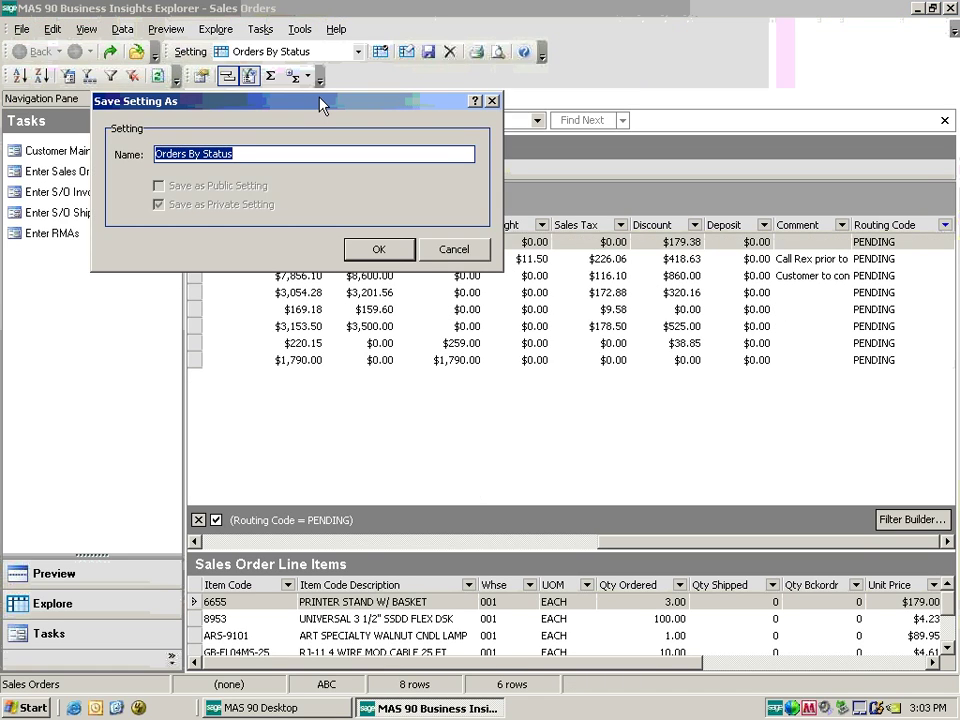
type("Pending Order Inbox")
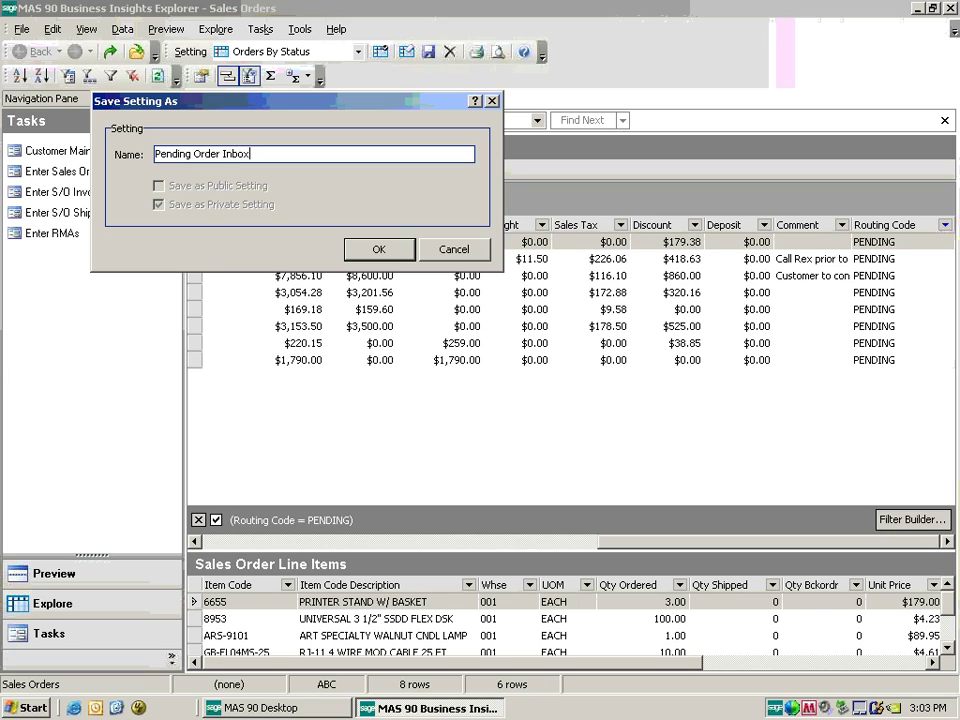
key("Return")
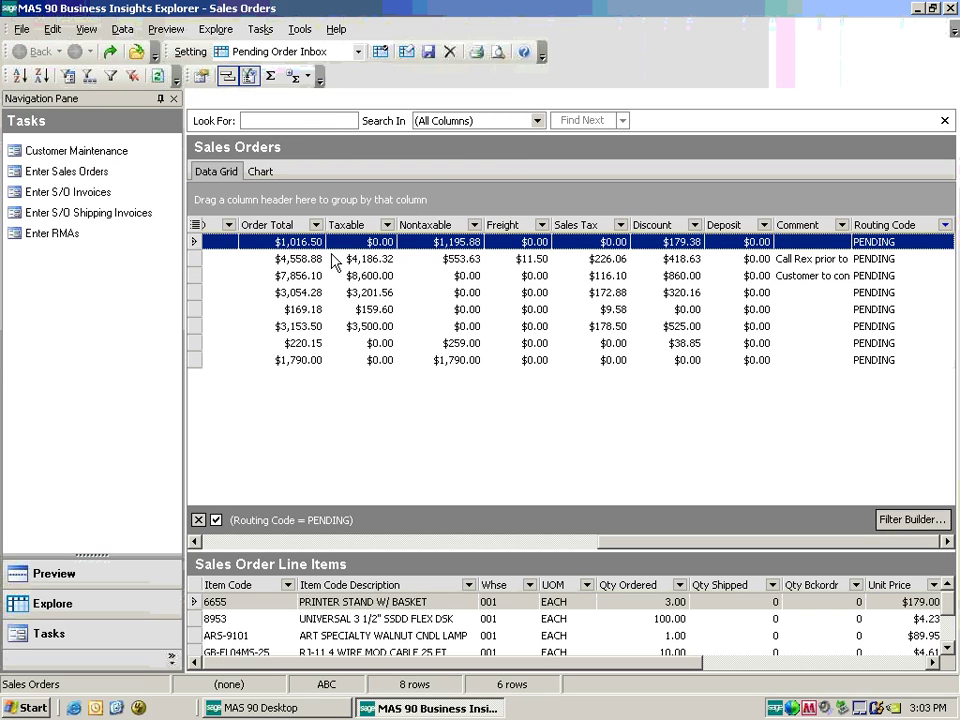
Clear the PENDING filter, then sort the Sales Orders grid ascending by Routing Code and filter it to CREDIT.
left_click(944, 224)
left_click(938, 260)
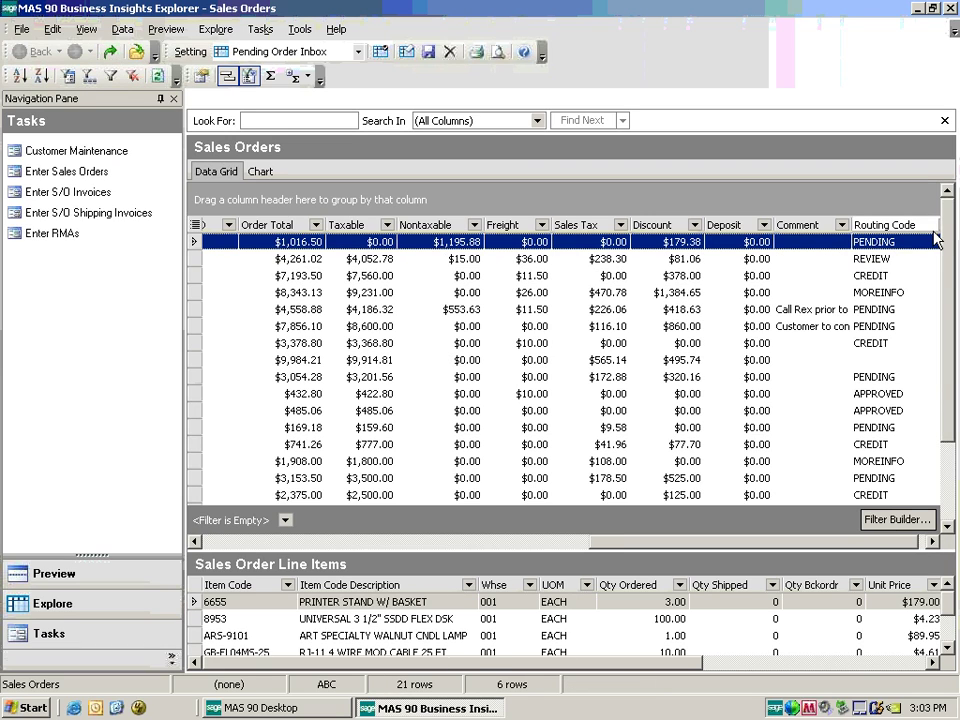
left_click(900, 225)
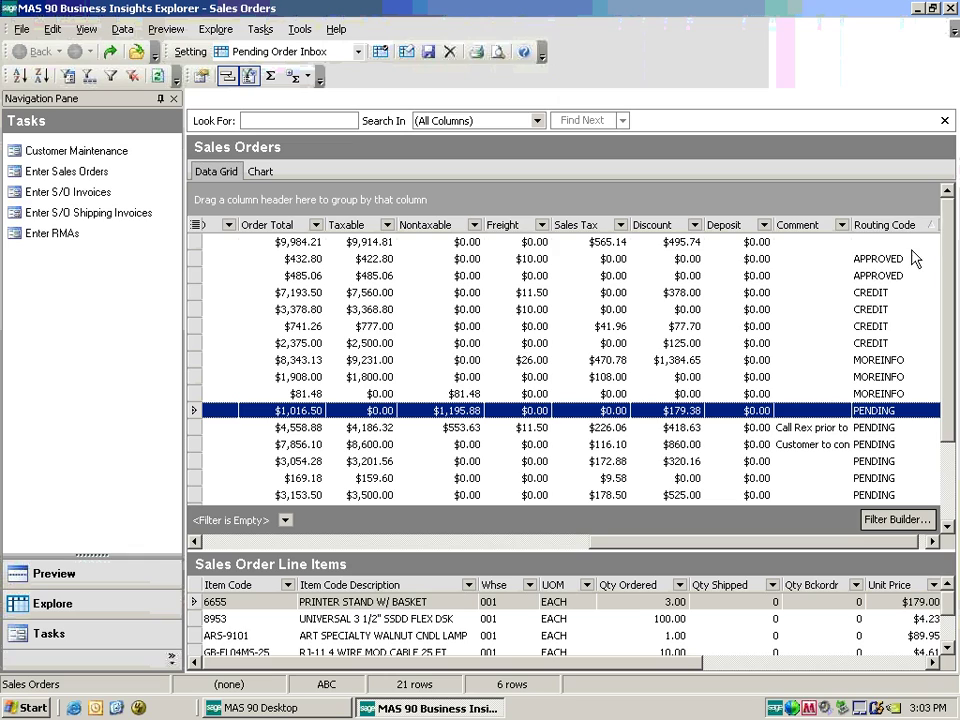
left_click(933, 541)
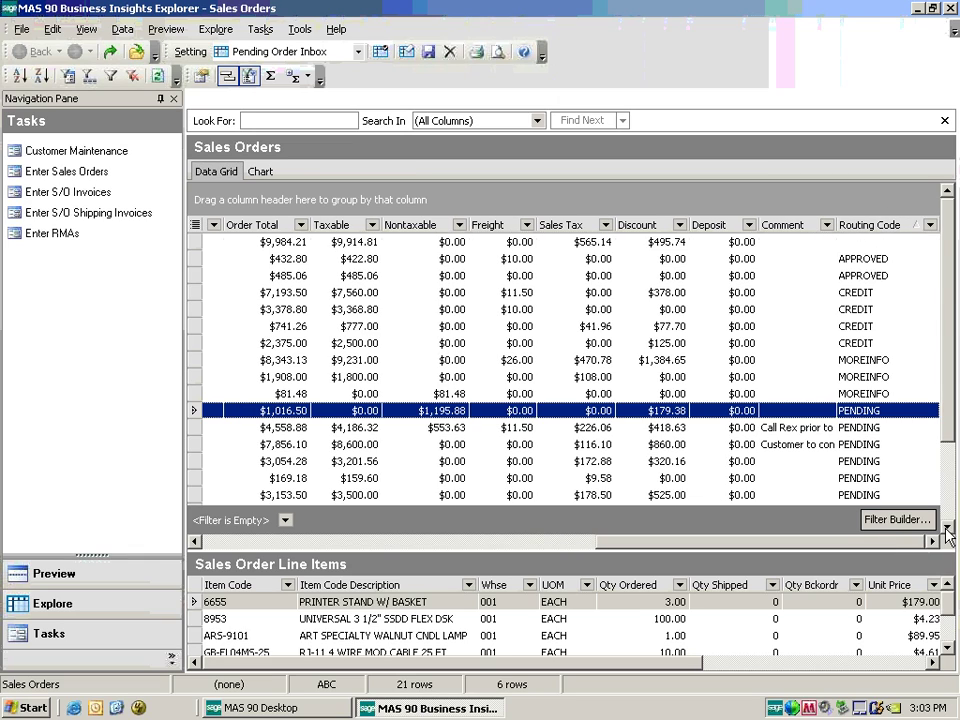
left_click(929, 224)
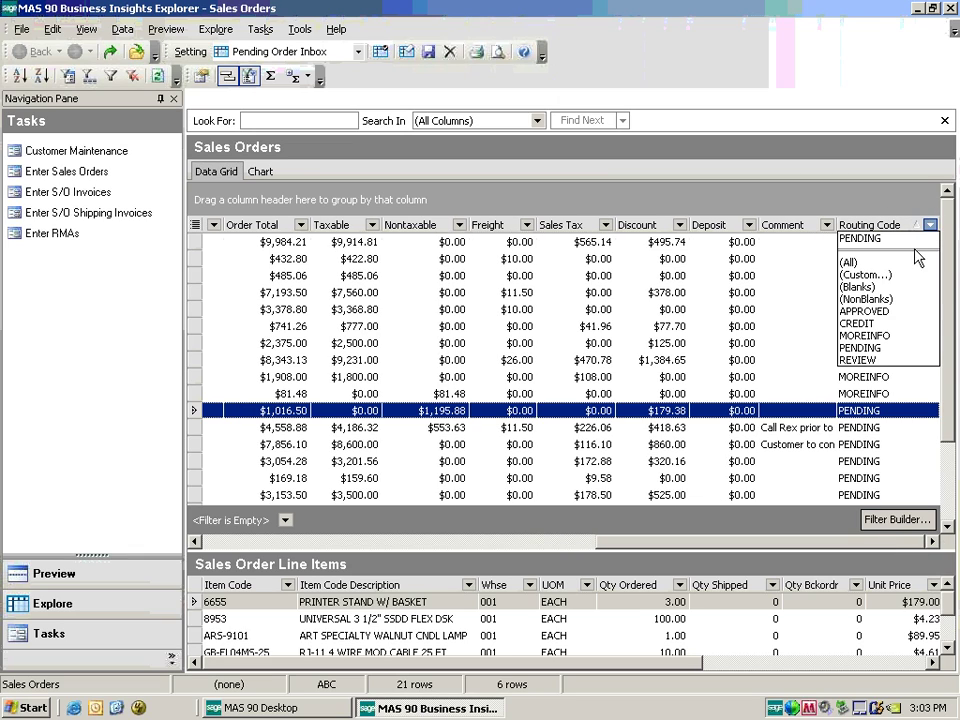
left_click(900, 323)
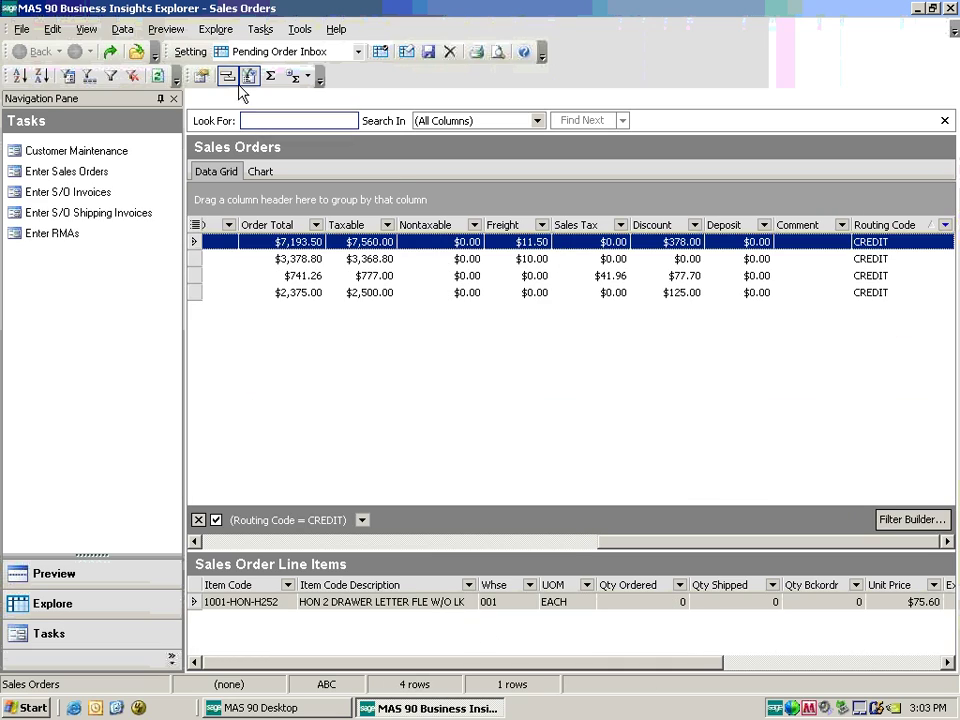
Save the CREDIT-filtered Sales Orders view as a new setting named "Credit Review".
left_click(22, 33)
left_click(78, 116)
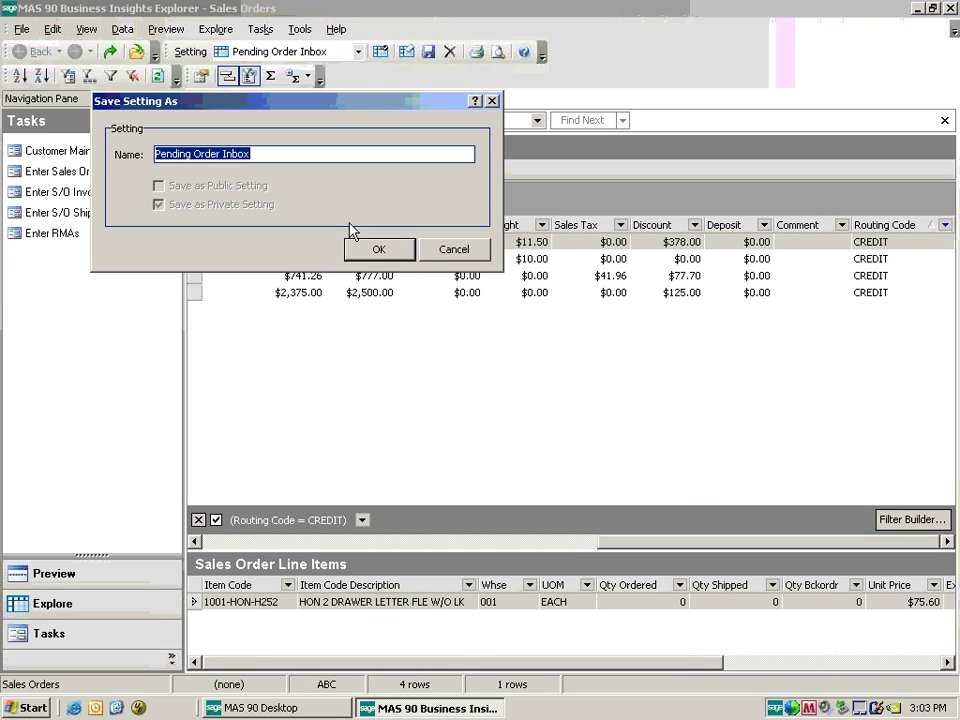
type("Credit Re")
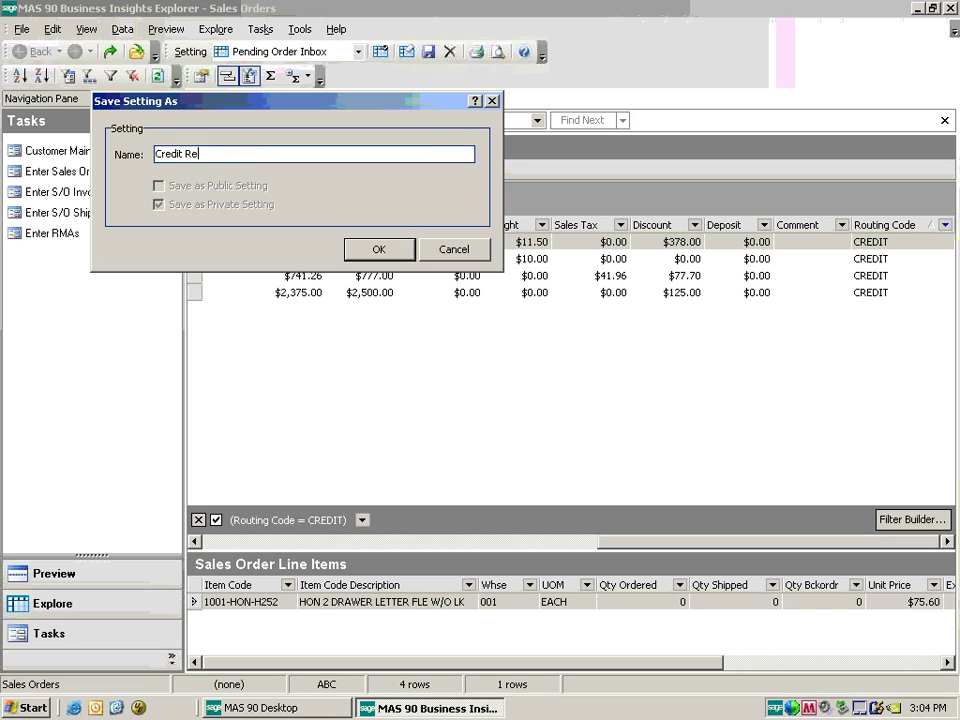
type("view")
key("Return")
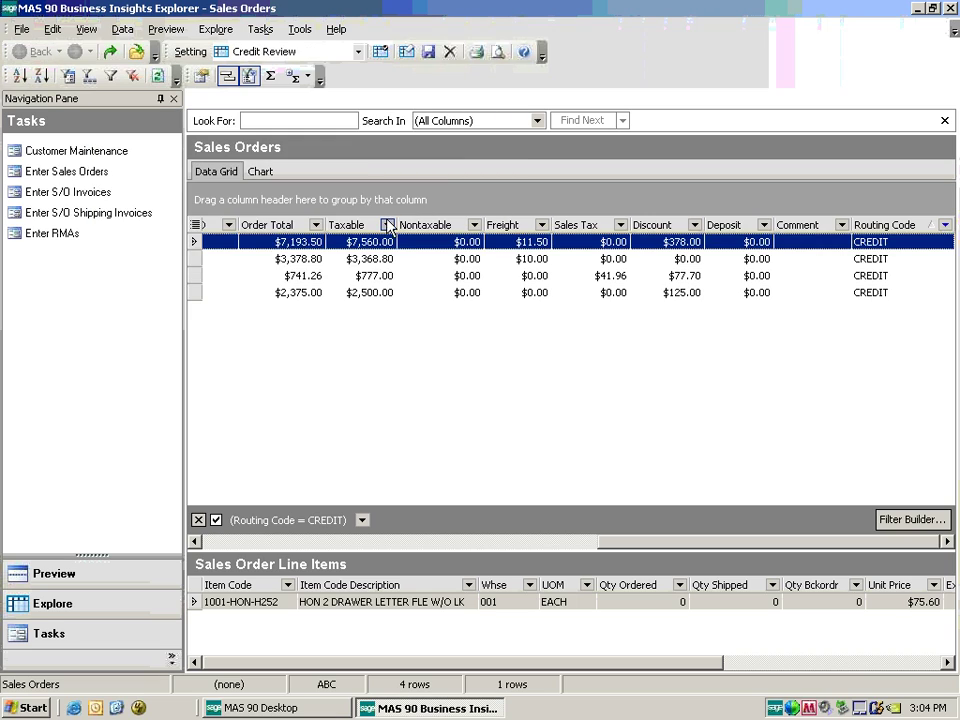
Load the private setting Pending Order Inbox and look over its orders and their line items.
left_click(357, 51)
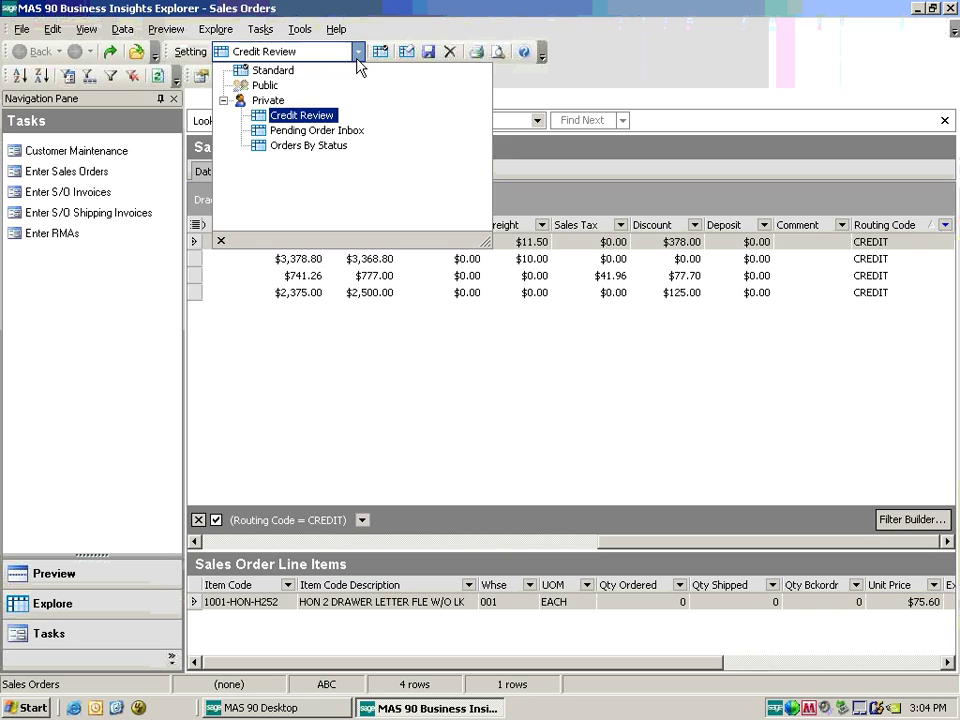
left_click(356, 132)
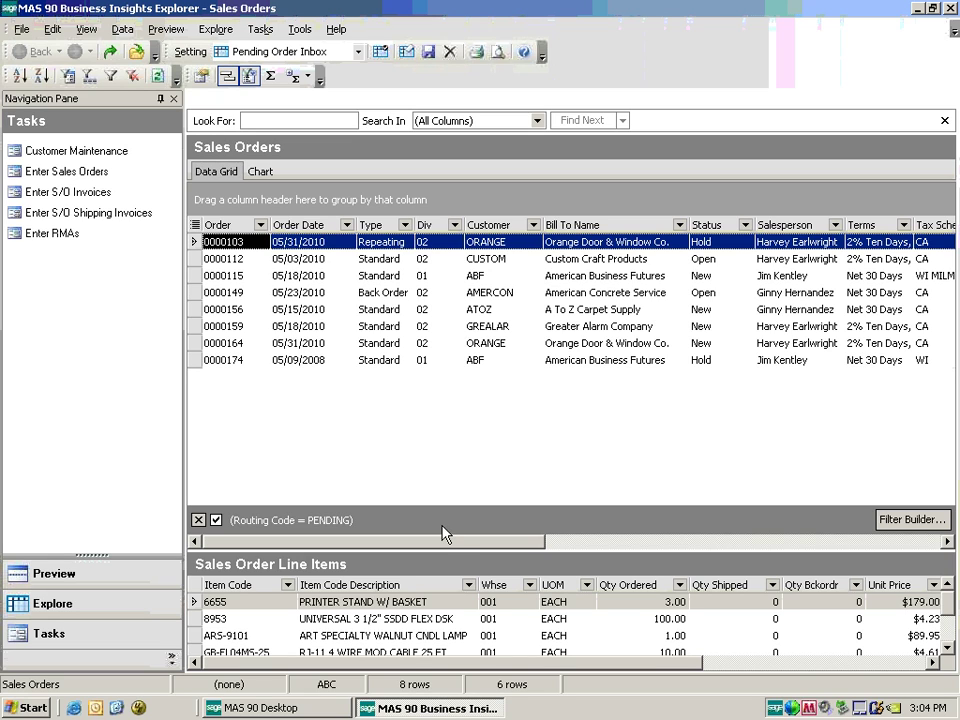
left_click_drag(463, 553, 398, 555)
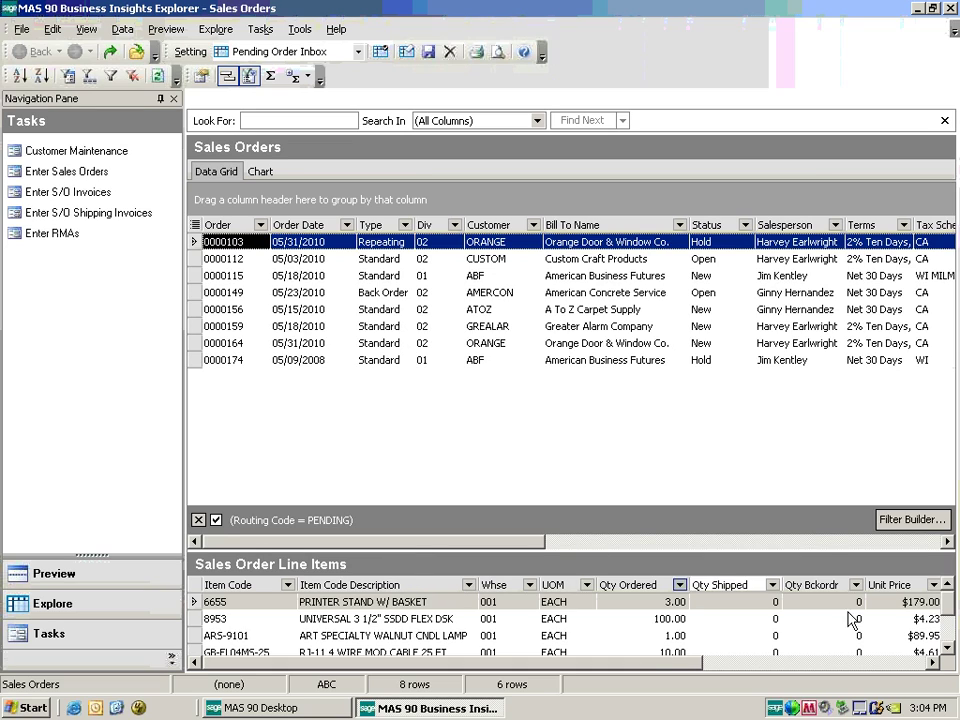
left_click_drag(948, 608, 942, 557)
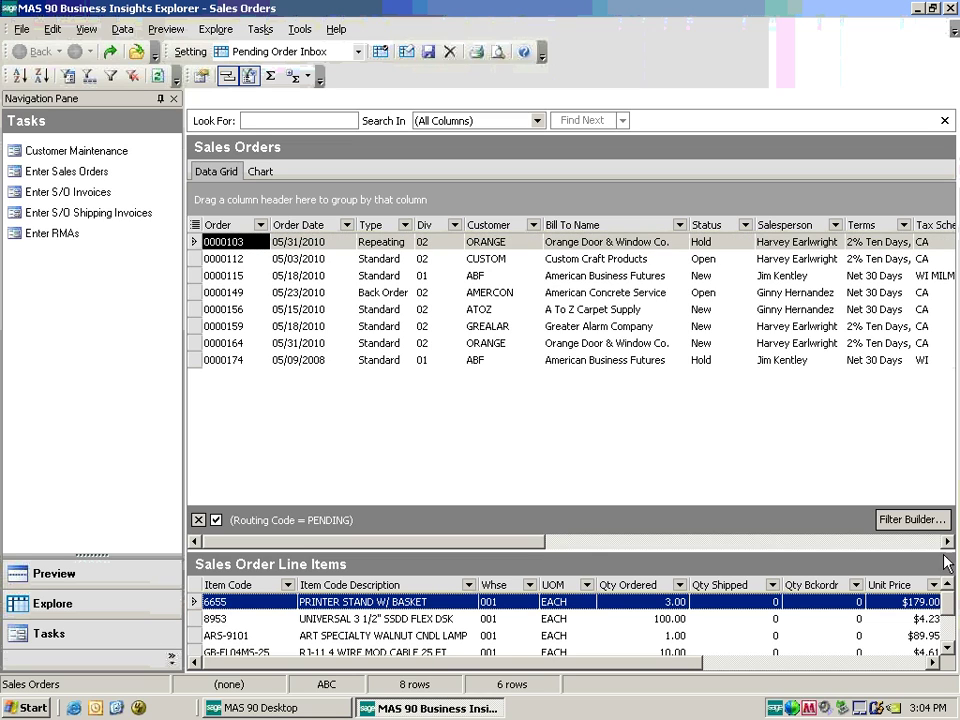
Drill into the preview of the Orange Door & Window Co. repeating order and return to the Sales Orders view.
right_click(318, 243)
left_click(340, 255)
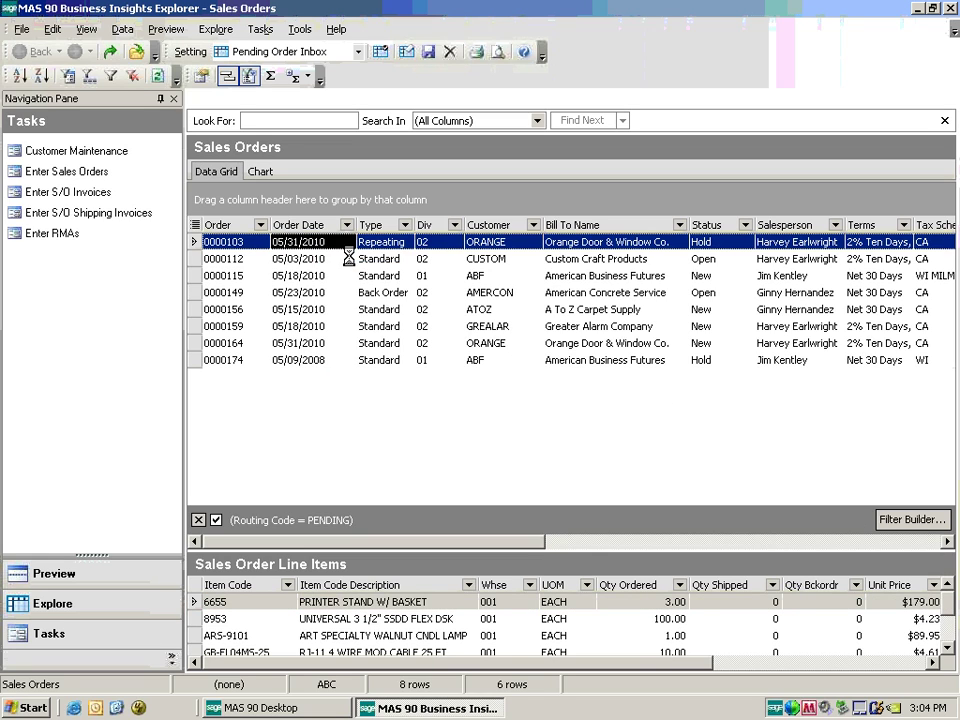
left_click(32, 48)
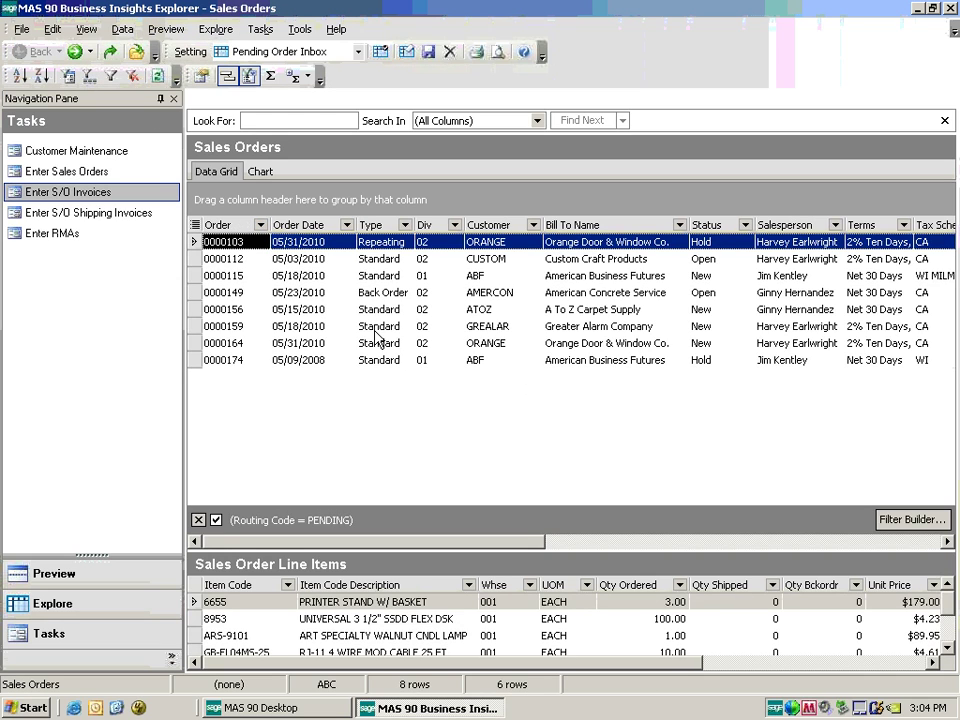
Open the Orange Door & Window Co. repeating order in Sales Order Entry from the pending orders grid.
right_click(232, 244)
mouse_move(296, 345)
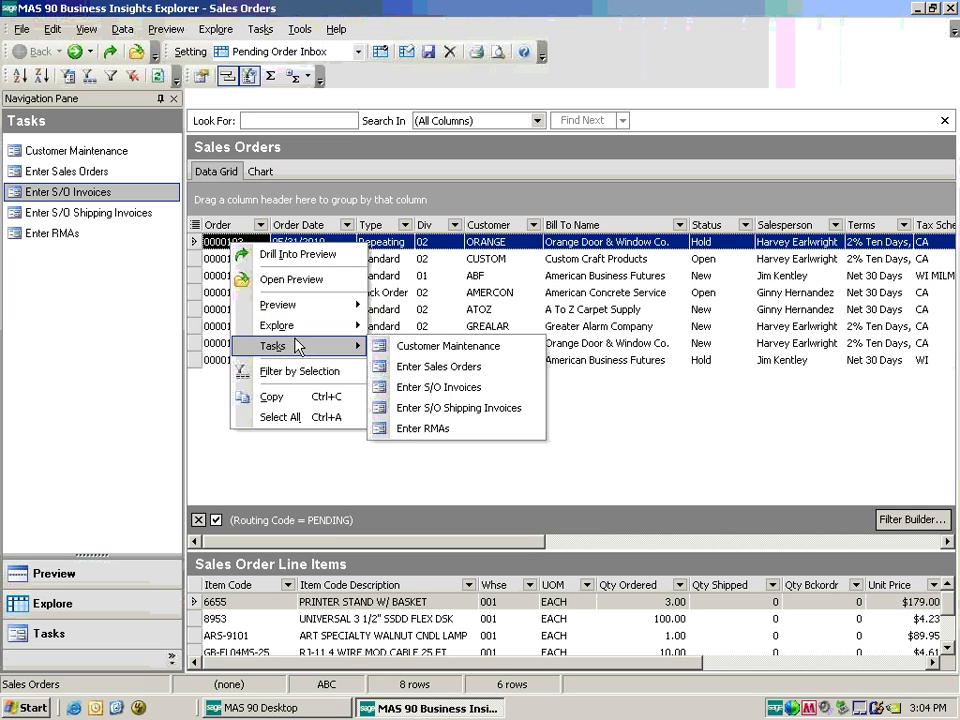
left_click(440, 386)
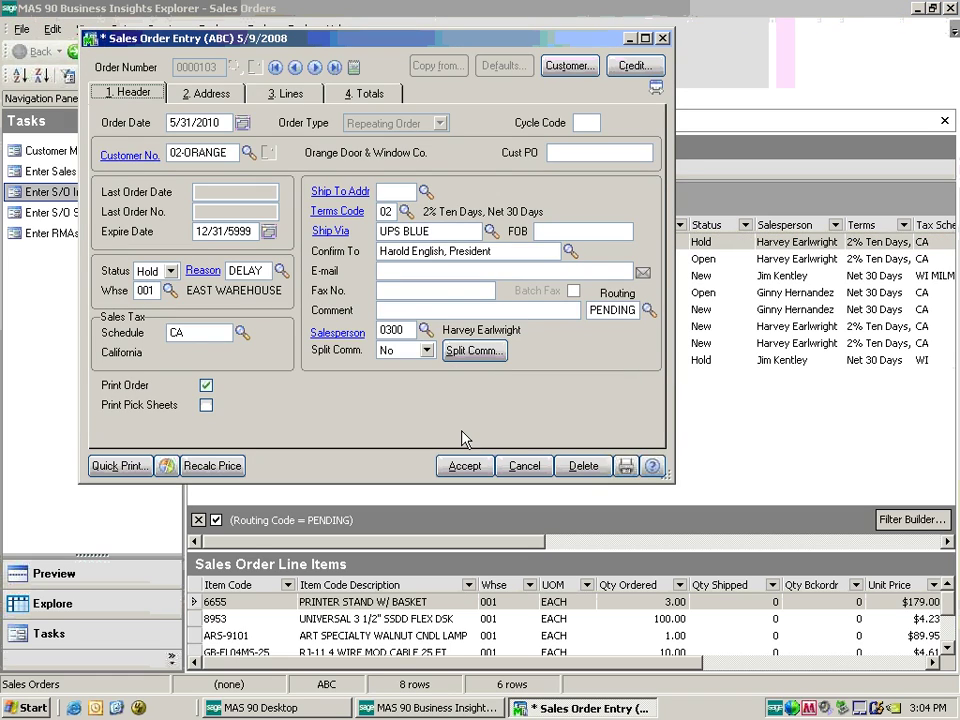
Change the order's Routing to CREDIT using the approval routing lookup, accept the order and close Sales Order Entry.
left_click(648, 310)
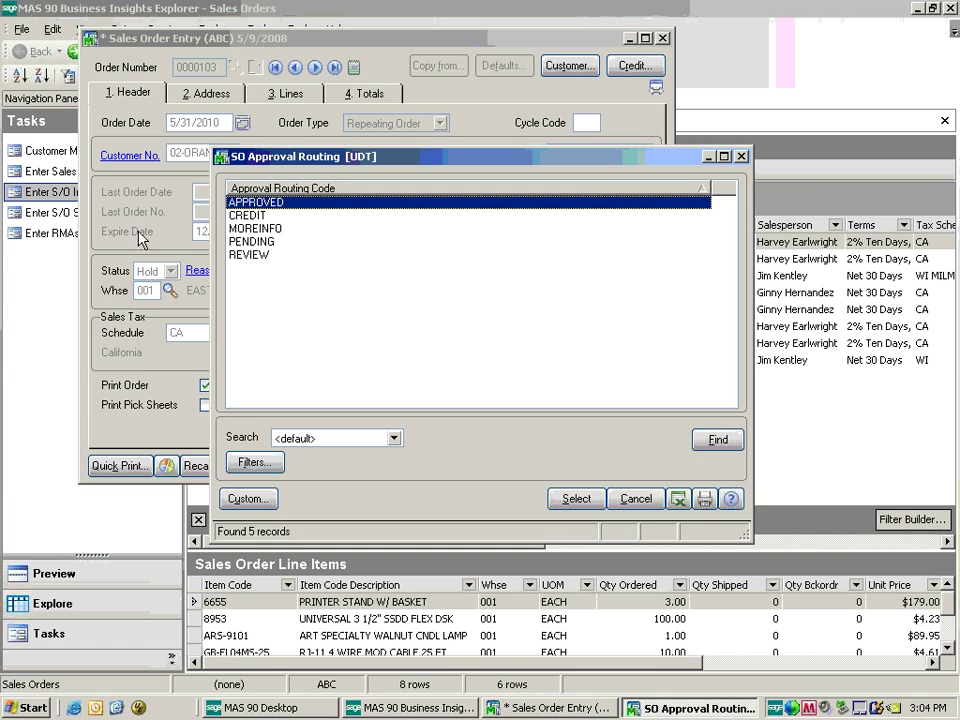
double_click(247, 216)
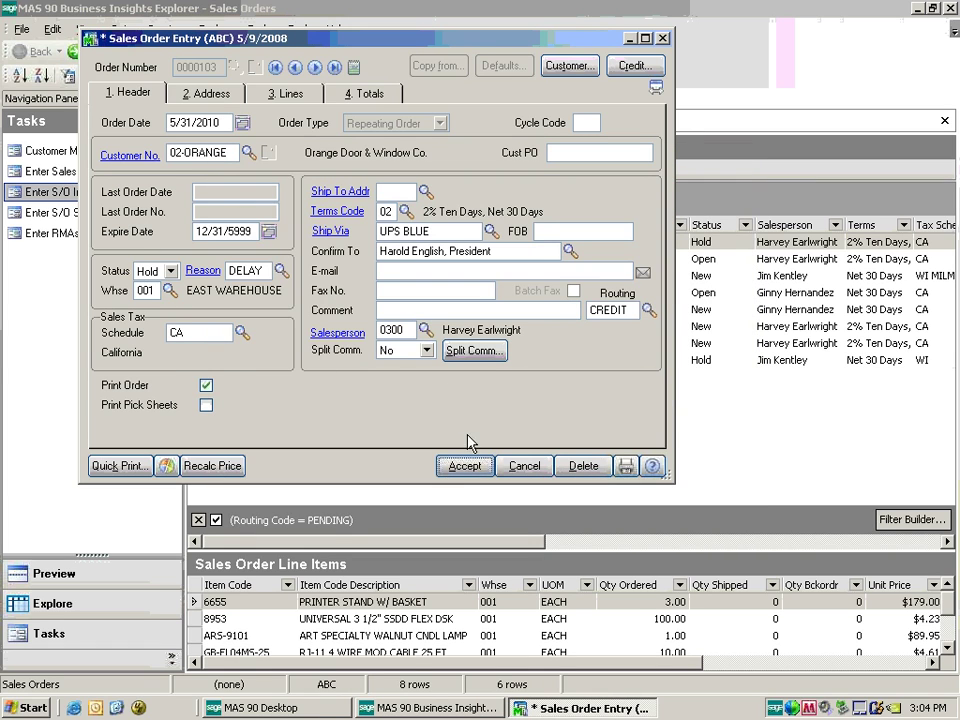
left_click(465, 466)
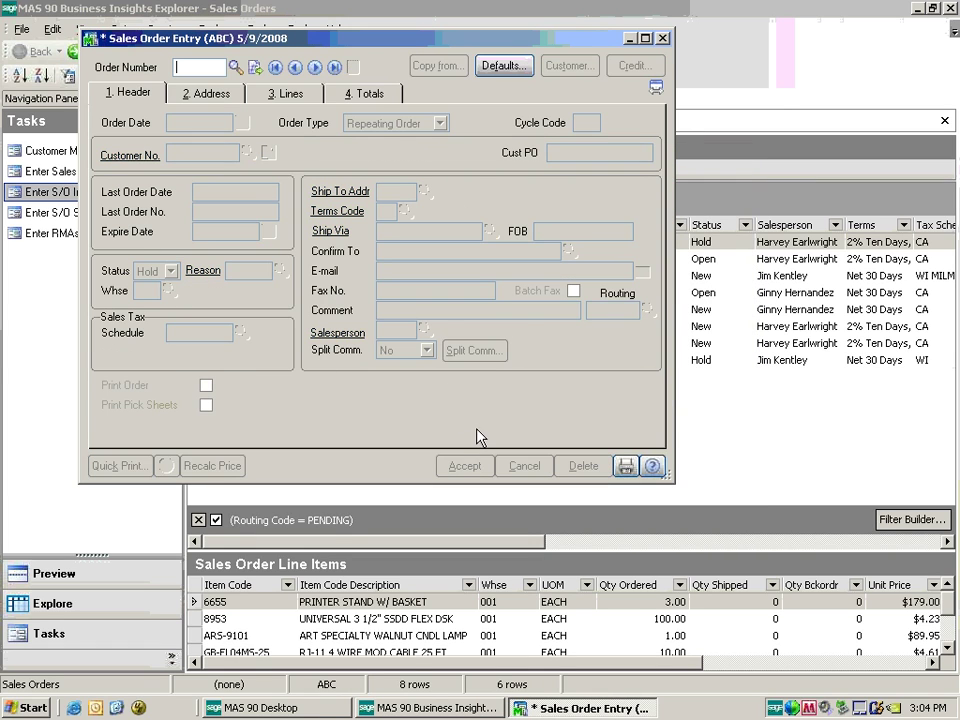
left_click(663, 39)
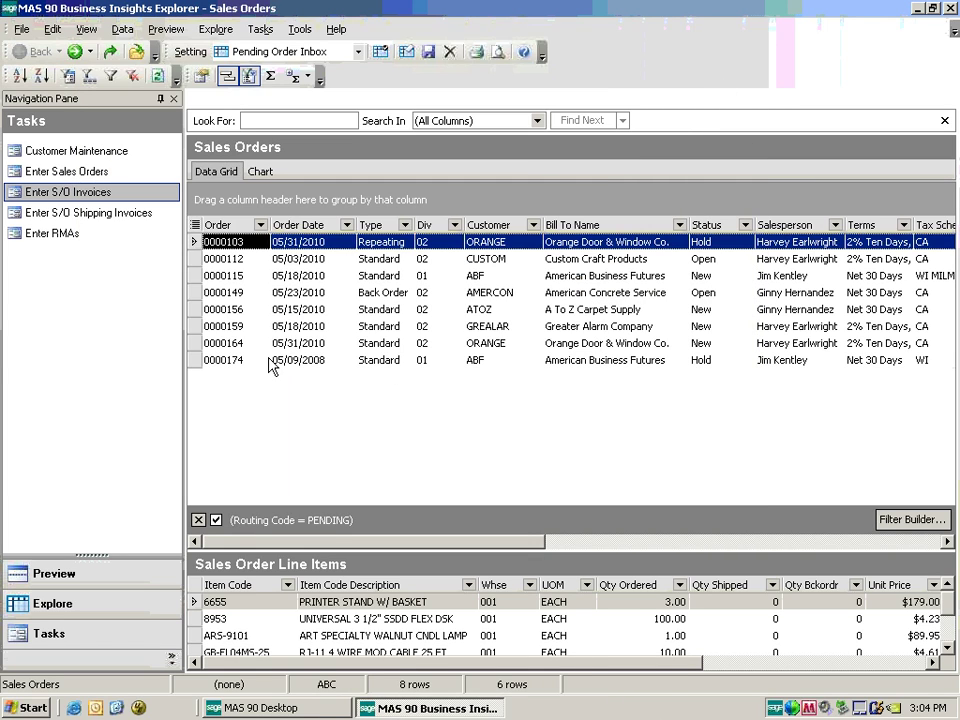
Refresh the pending orders and check the rerouted order under the Credit Review setting, closing the Explorer when done.
left_click(157, 76)
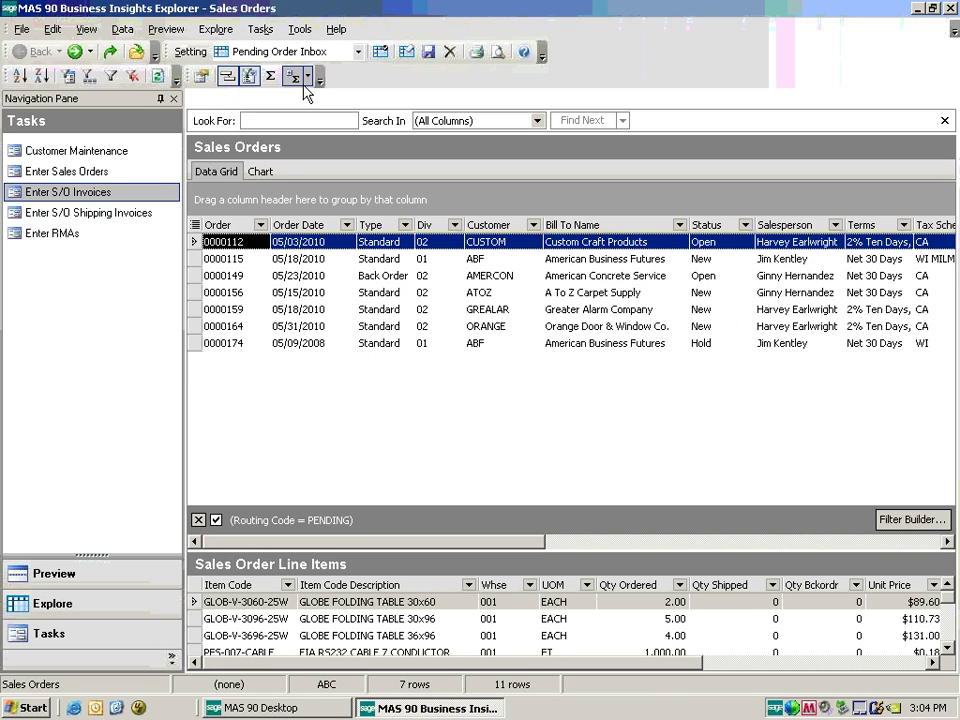
left_click(357, 51)
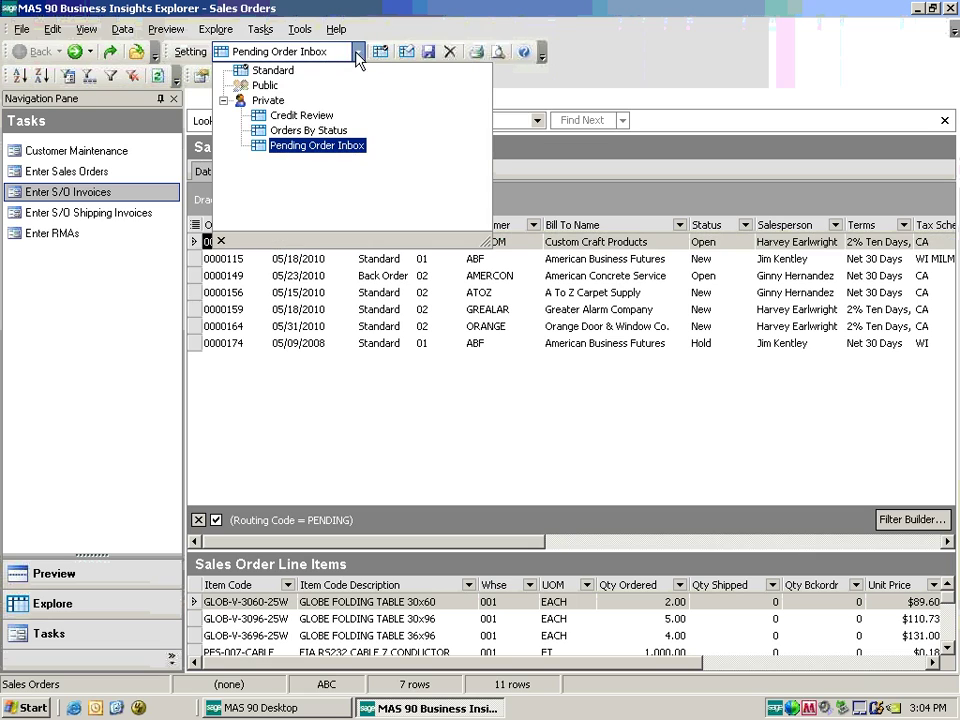
left_click(312, 118)
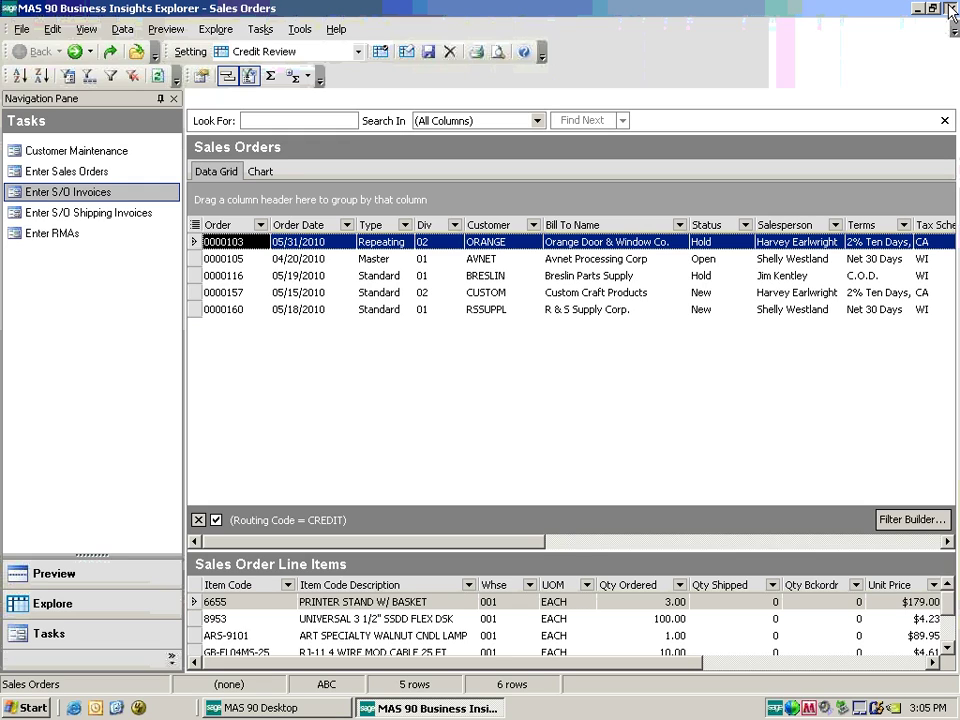
left_click(951, 9)
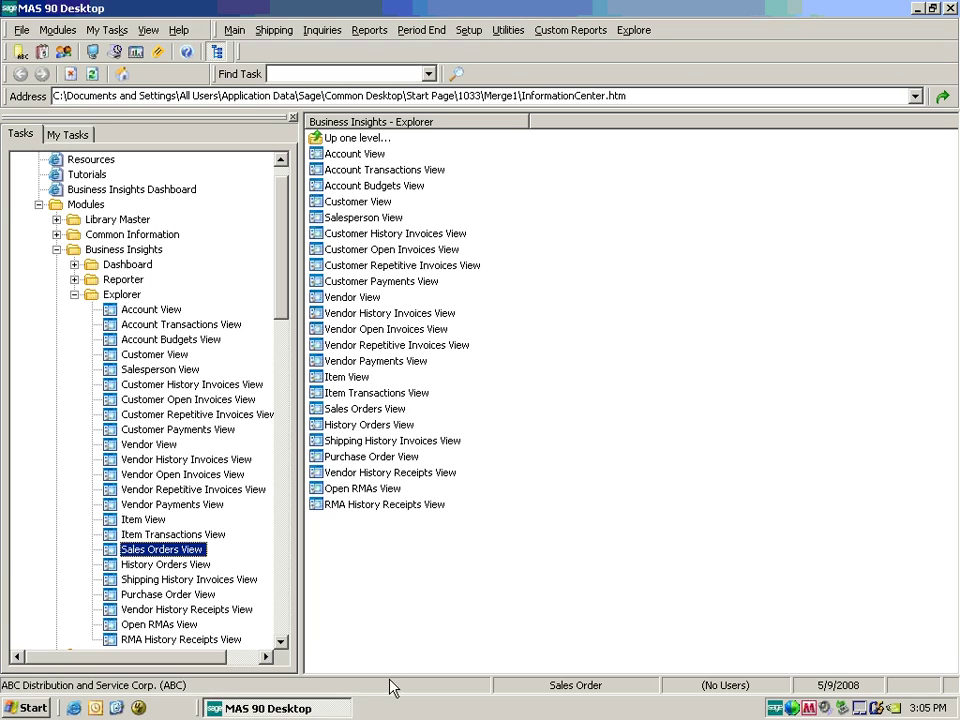
Open Picking Sheet Printing from the Sales Order module using the Plain form template.
left_click(75, 295)
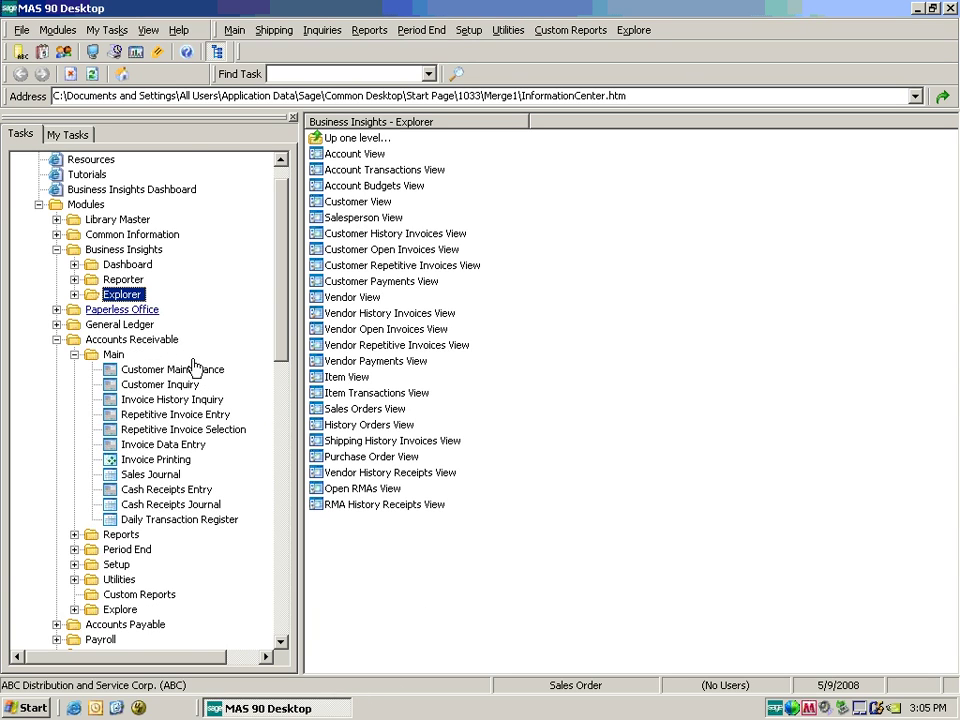
left_click_drag(281, 300, 281, 455)
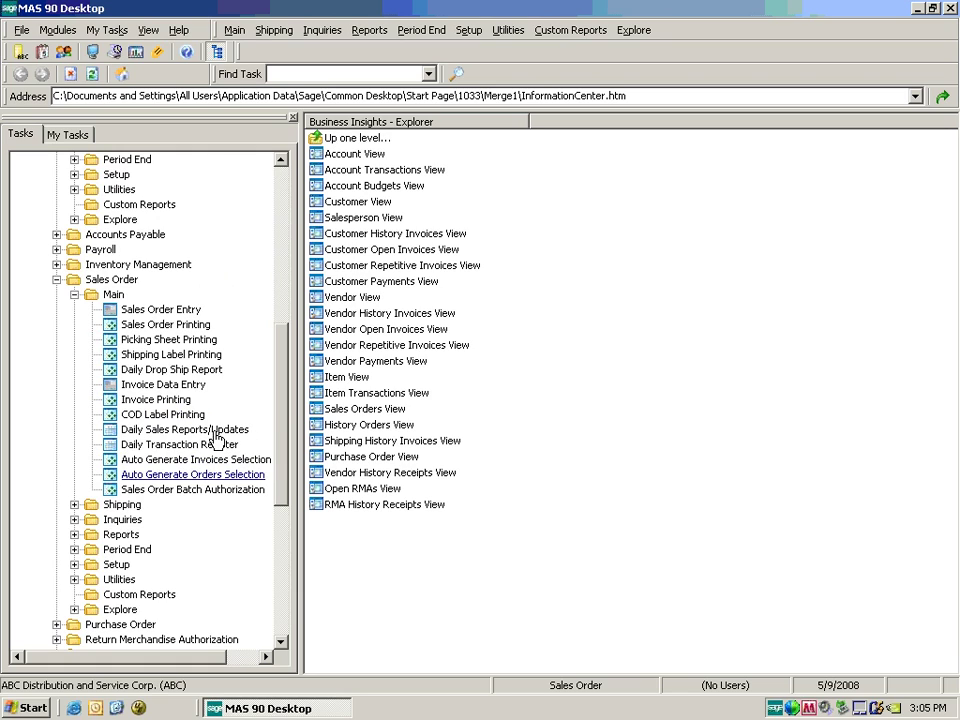
left_click(193, 341)
double_click(193, 341)
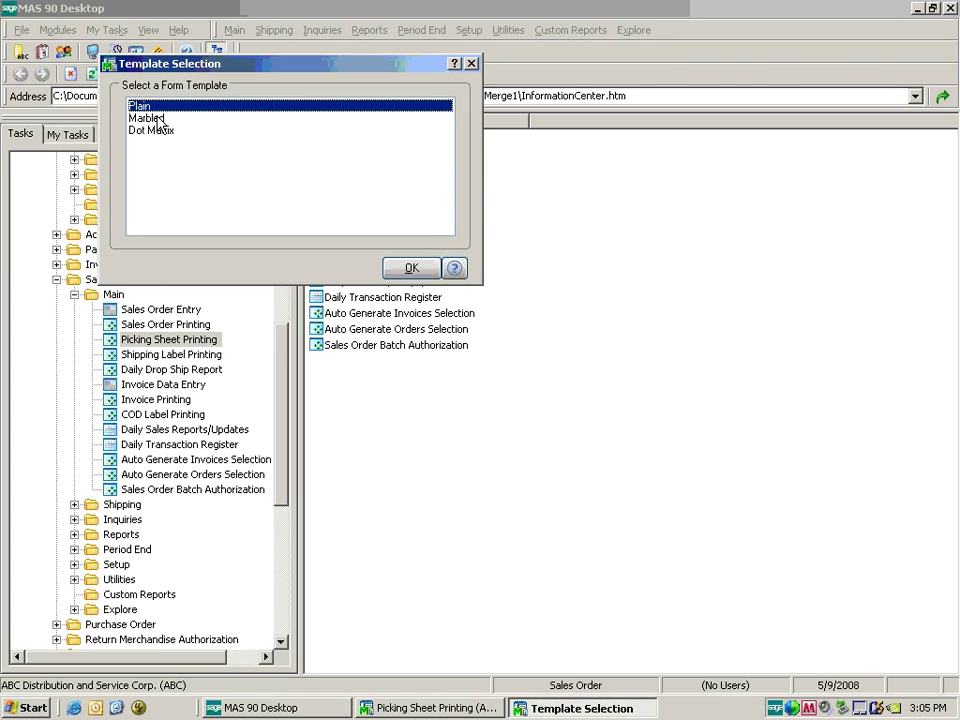
left_click(400, 270)
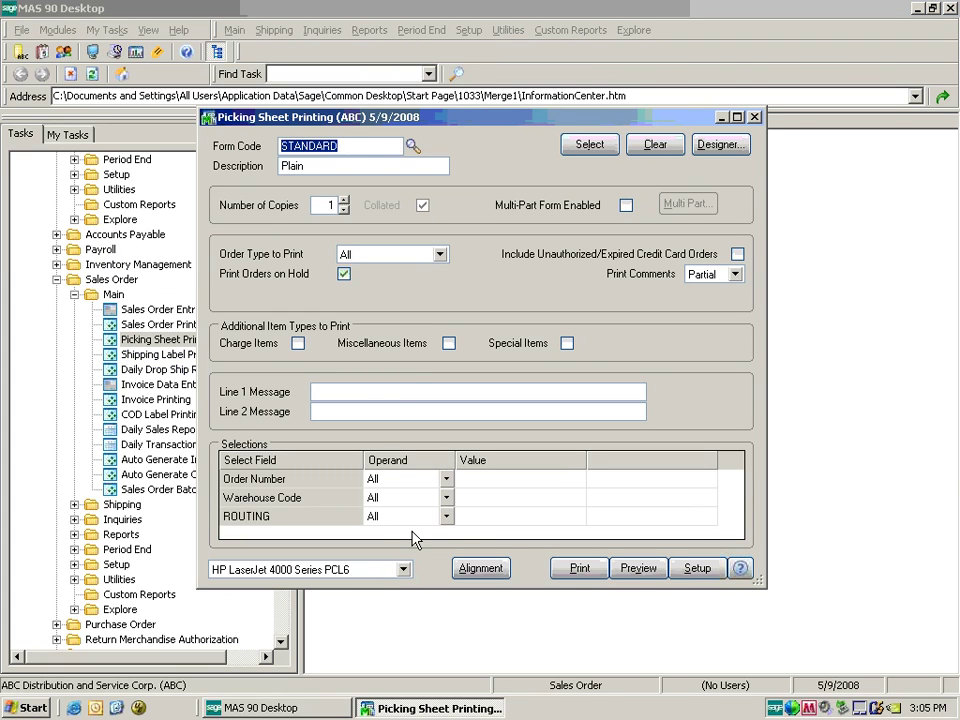
Limit the picking sheets to orders with ROUTING equal to APPROVED and run the selection.
left_click(488, 520)
left_click(488, 516)
type("APPROVED")
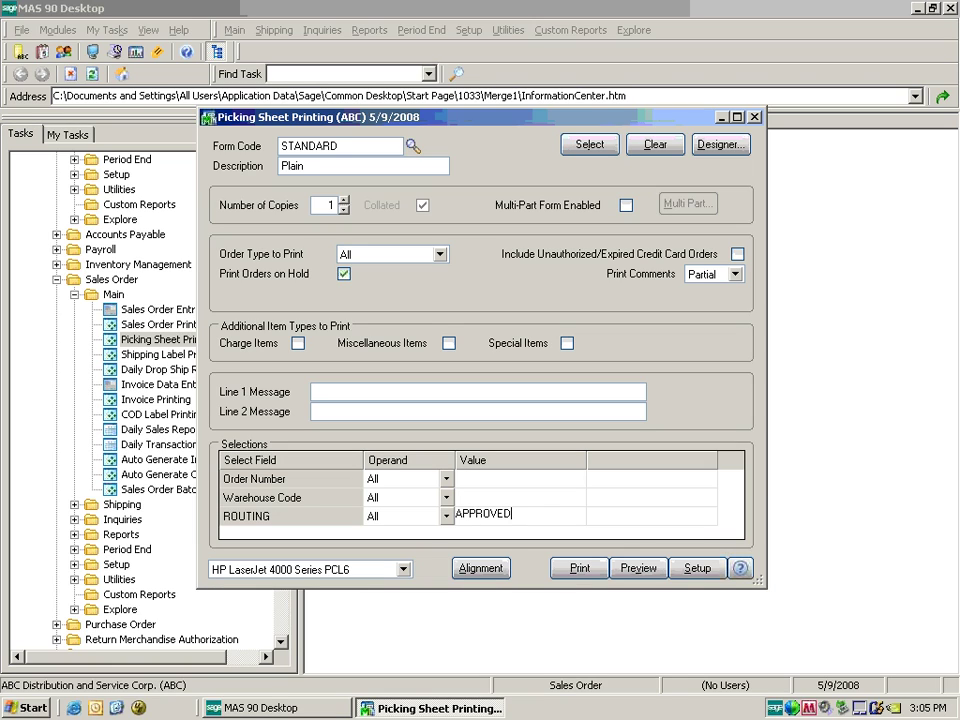
key("Tab")
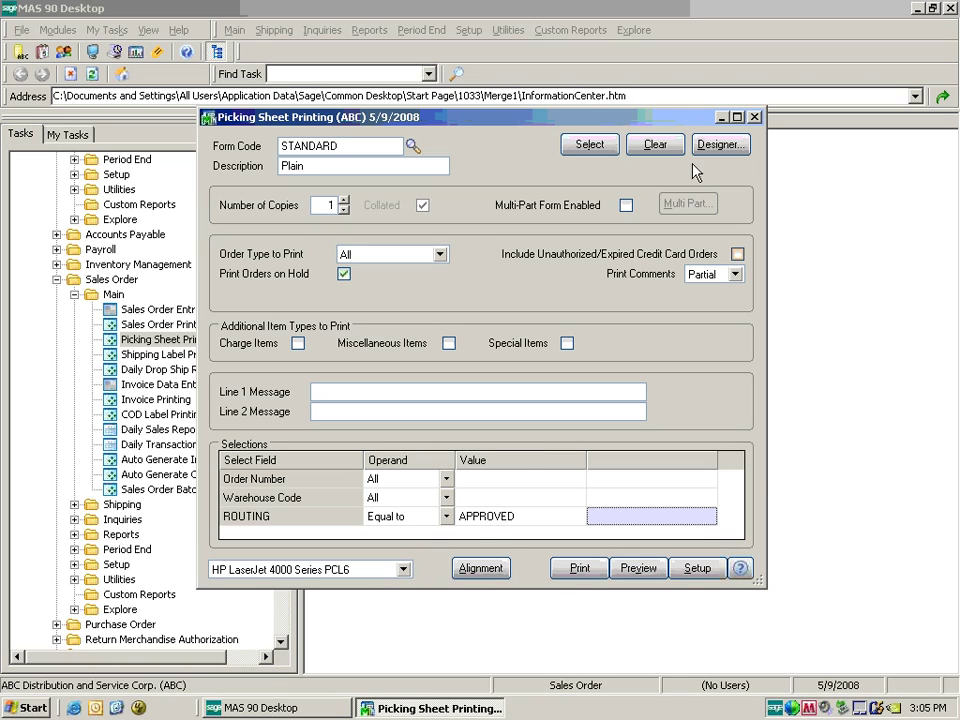
left_click(589, 146)
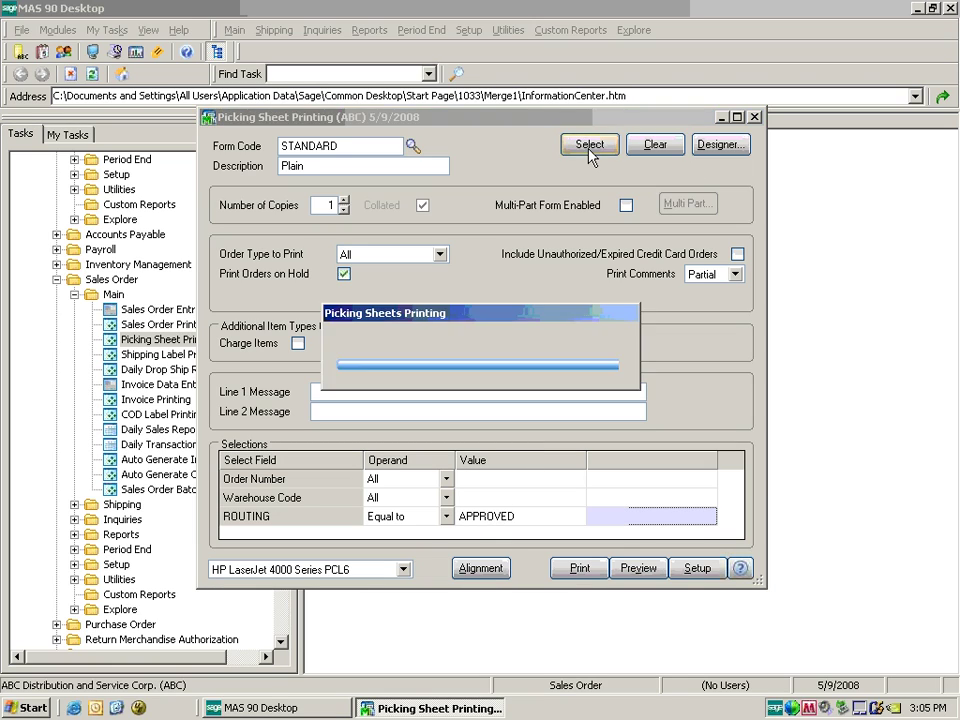
Preview the selected picking sheets, closing the preview and Picking Sheet Printing when done.
left_click(633, 568)
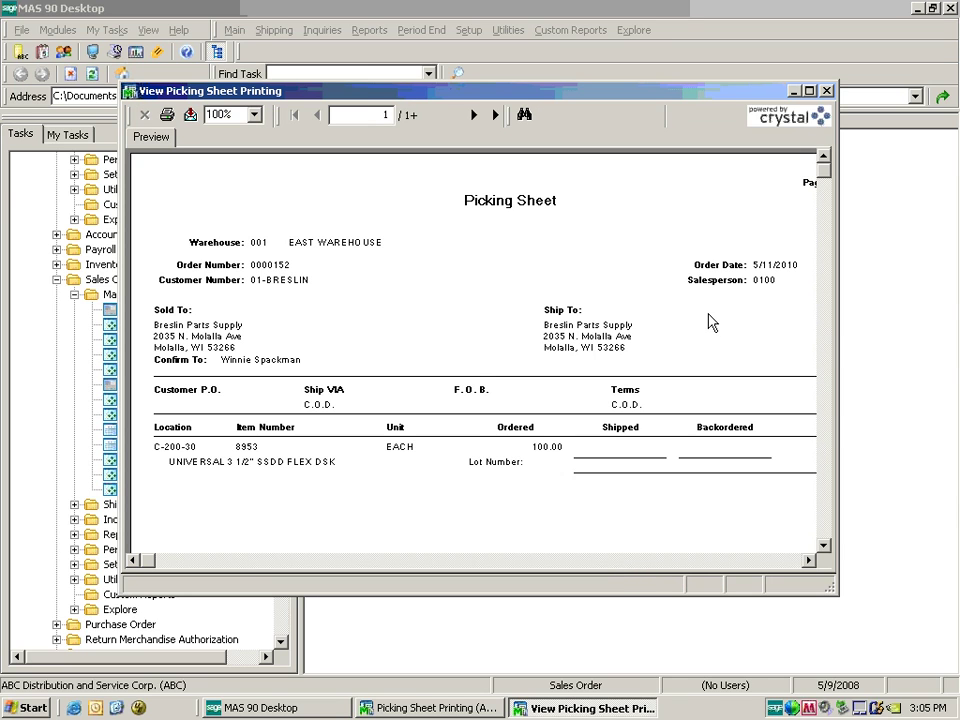
left_click(825, 91)
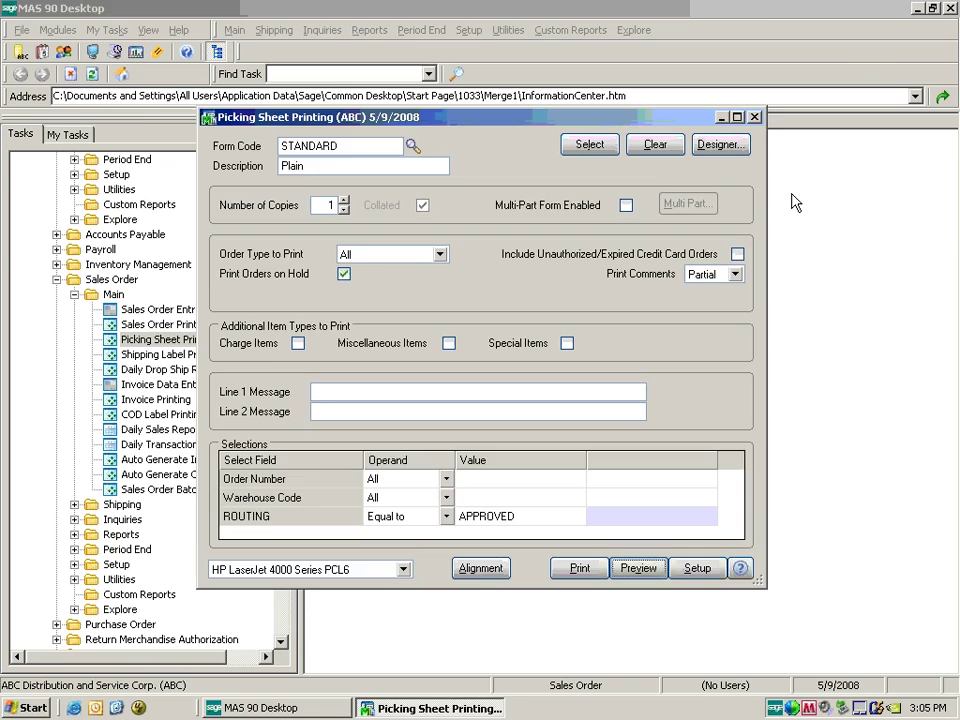
left_click(755, 117)
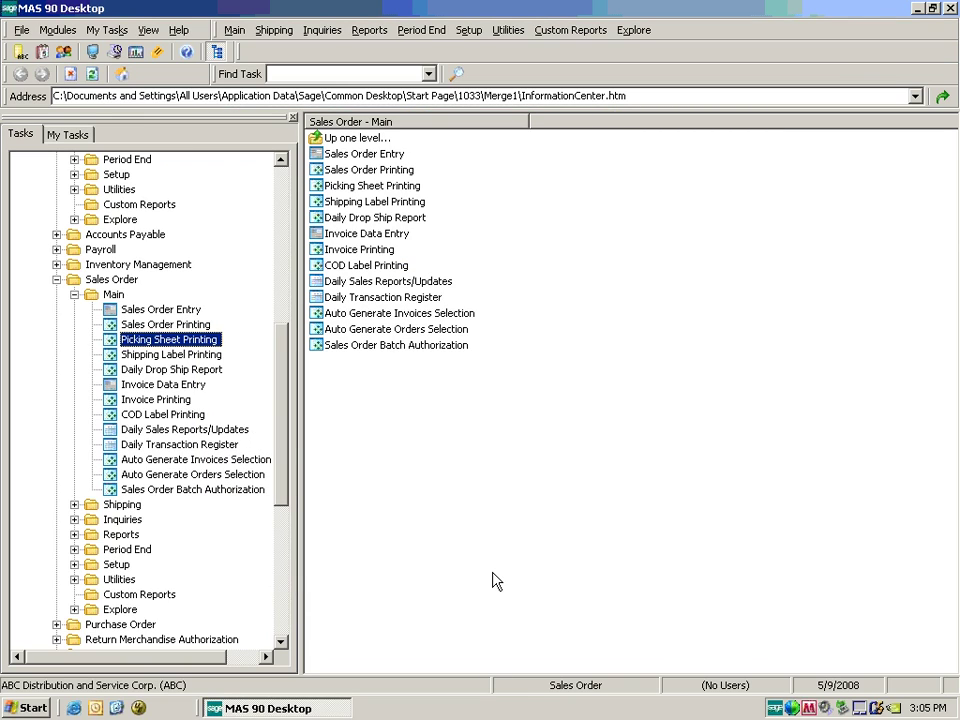
Open the field list of the AR Customer Type user-defined table in User-Defined Field and Table Maintenance.
left_click_drag(285, 369, 276, 519)
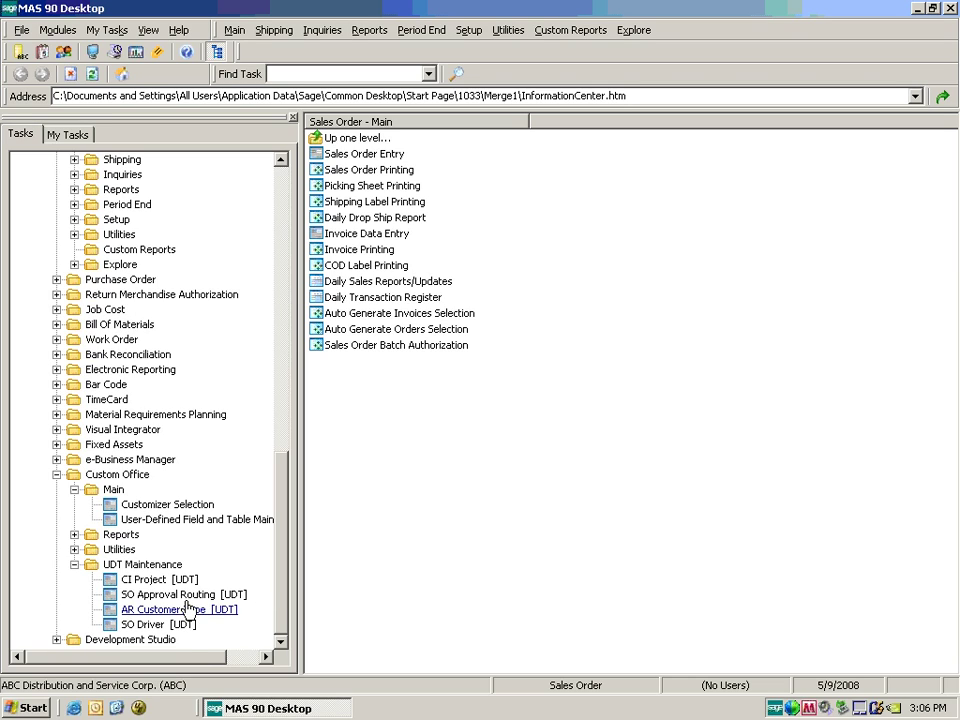
left_click(172, 521)
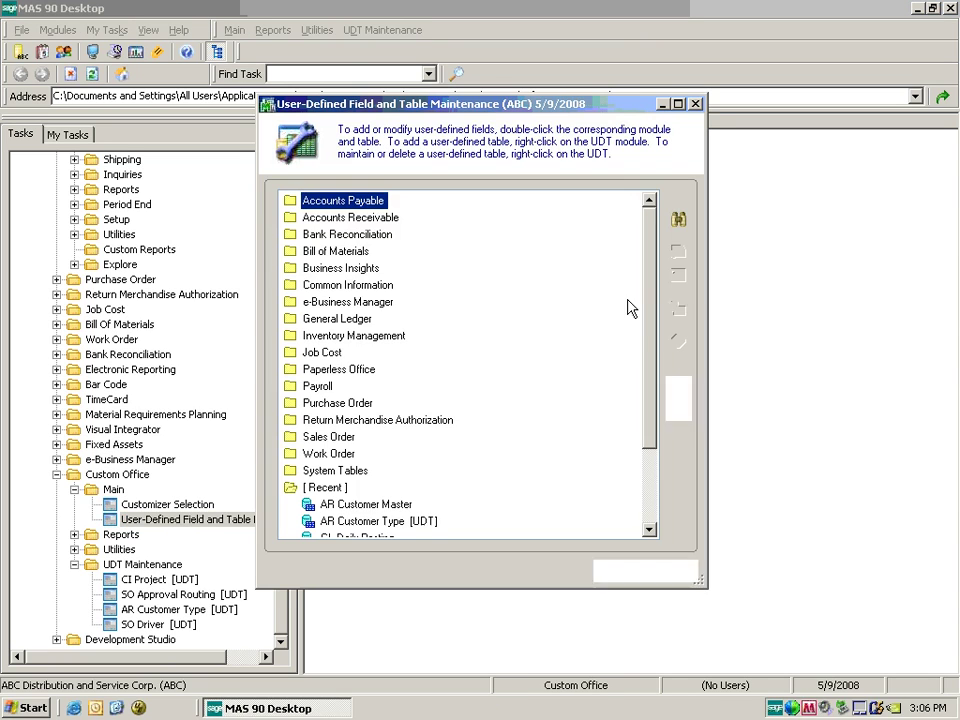
scroll(630, 380, "down", 2)
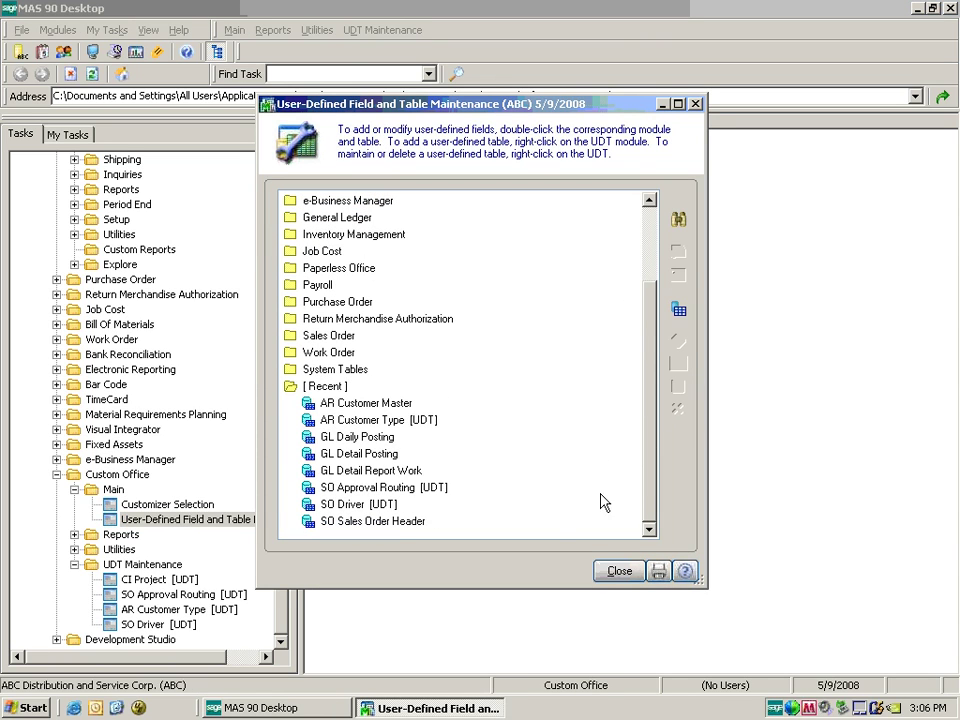
left_click(408, 421)
right_click(425, 422)
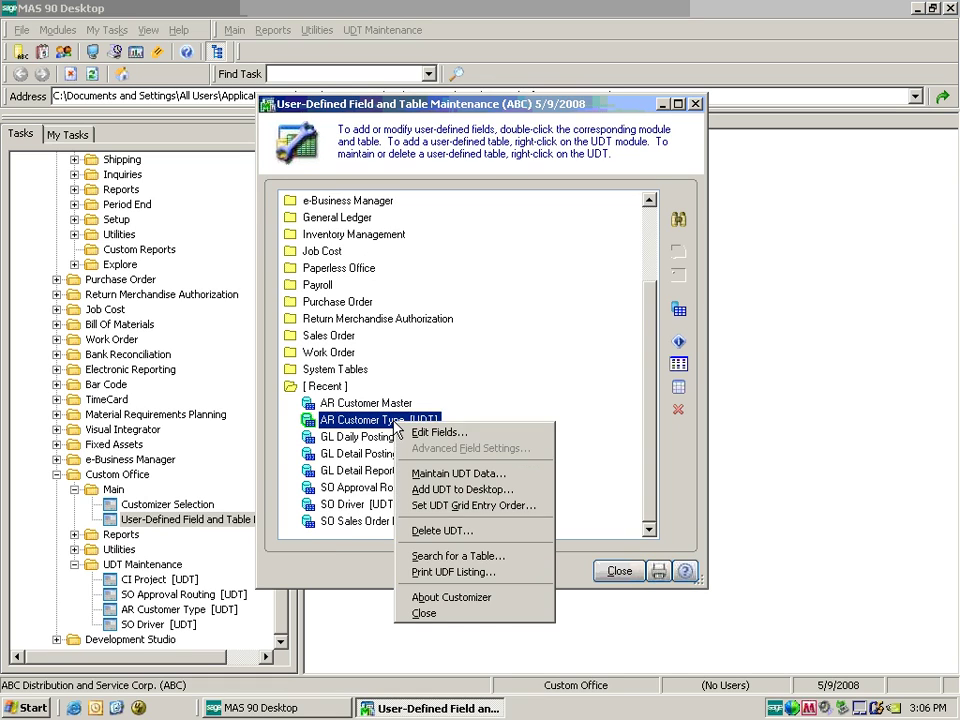
key("Escape")
double_click(408, 426)
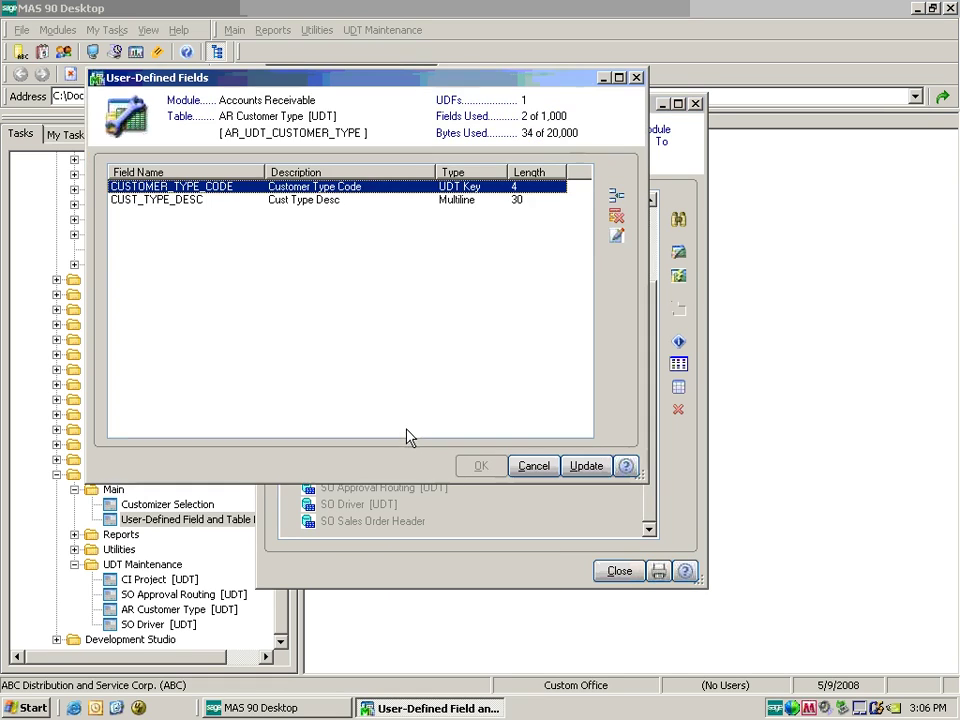
Define a new string field named ROUTING for AR Customer Type with maximum length 10 and the caption Routing.
left_click(616, 196)
type("ROUTING")
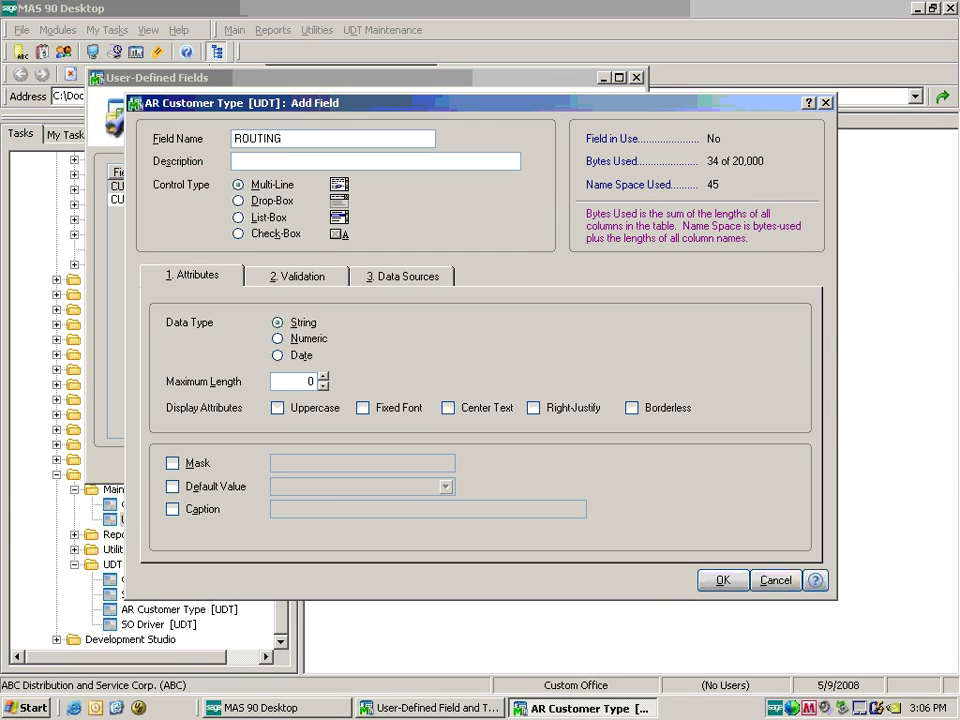
key("Tab")
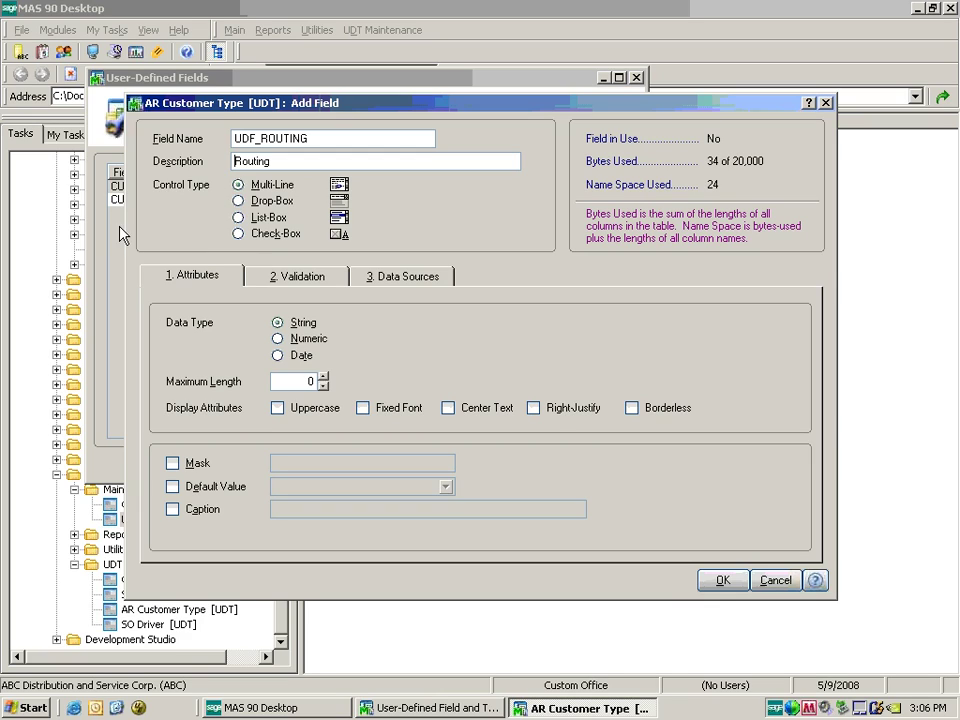
left_click(299, 383)
type("1")
key("Tab")
left_click(173, 509)
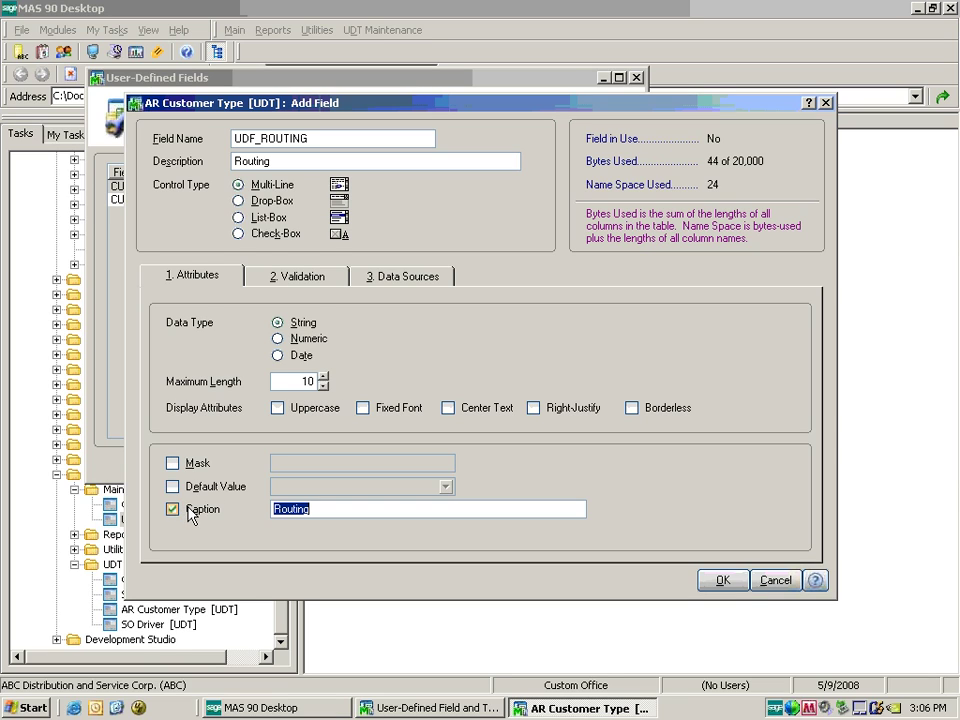
Validate the Routing field against the user-defined table SO_UDT_APPROVAL_ROUTING and accept the field.
left_click(289, 280)
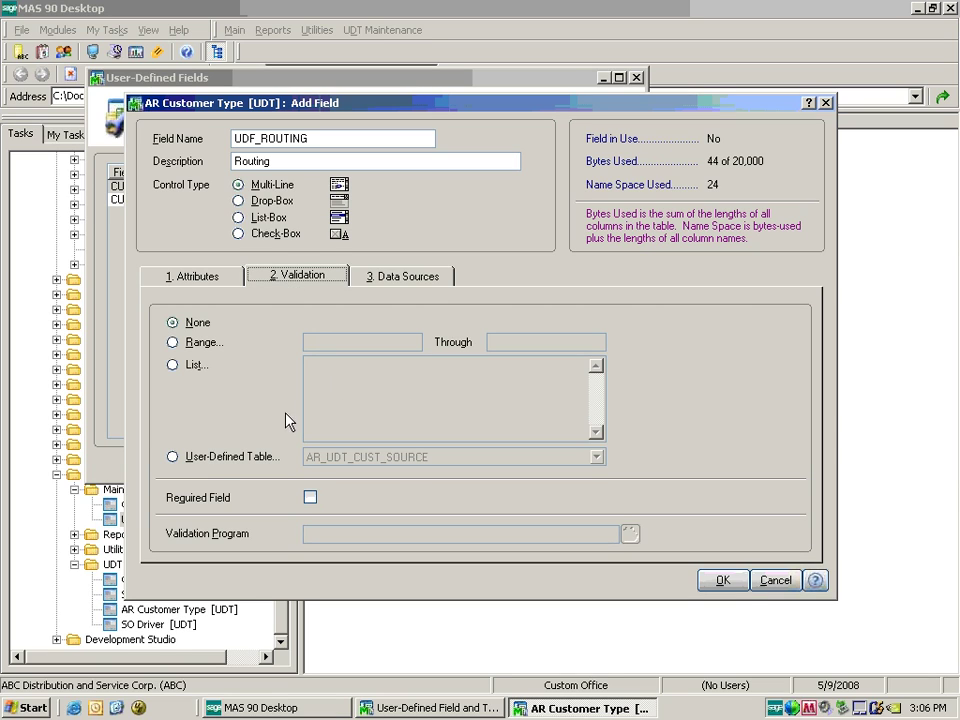
left_click(225, 458)
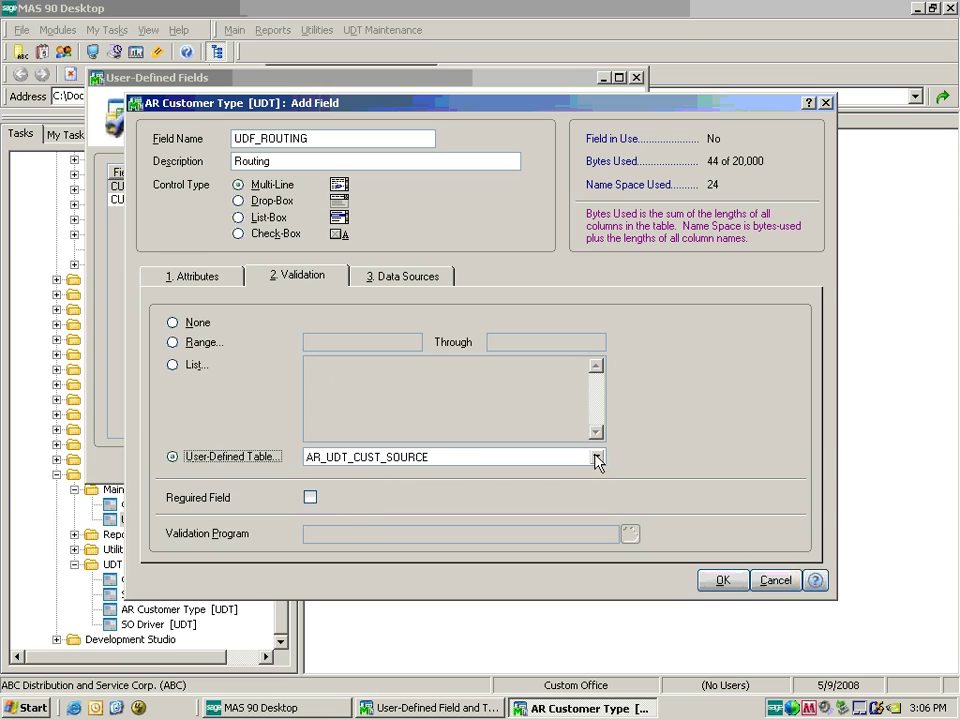
left_click(597, 457)
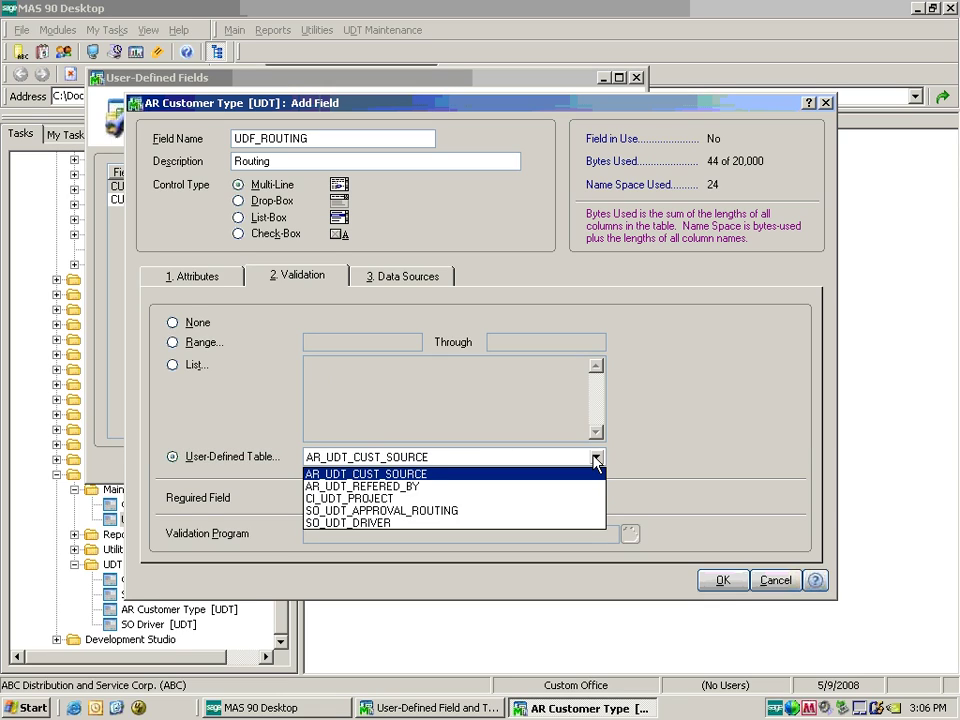
left_click(532, 511)
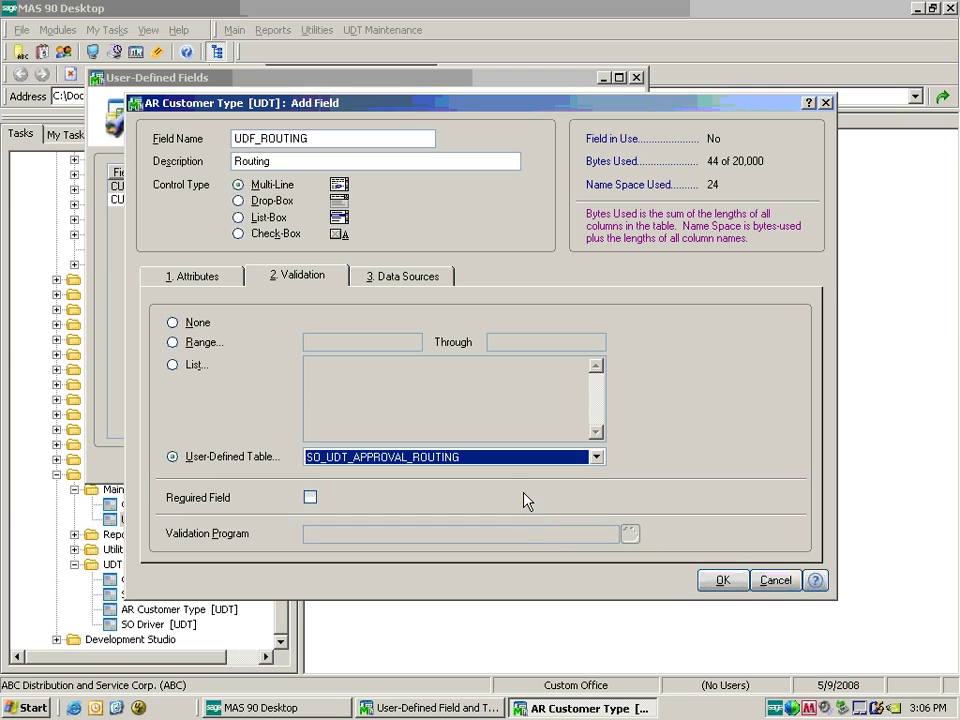
left_click(722, 581)
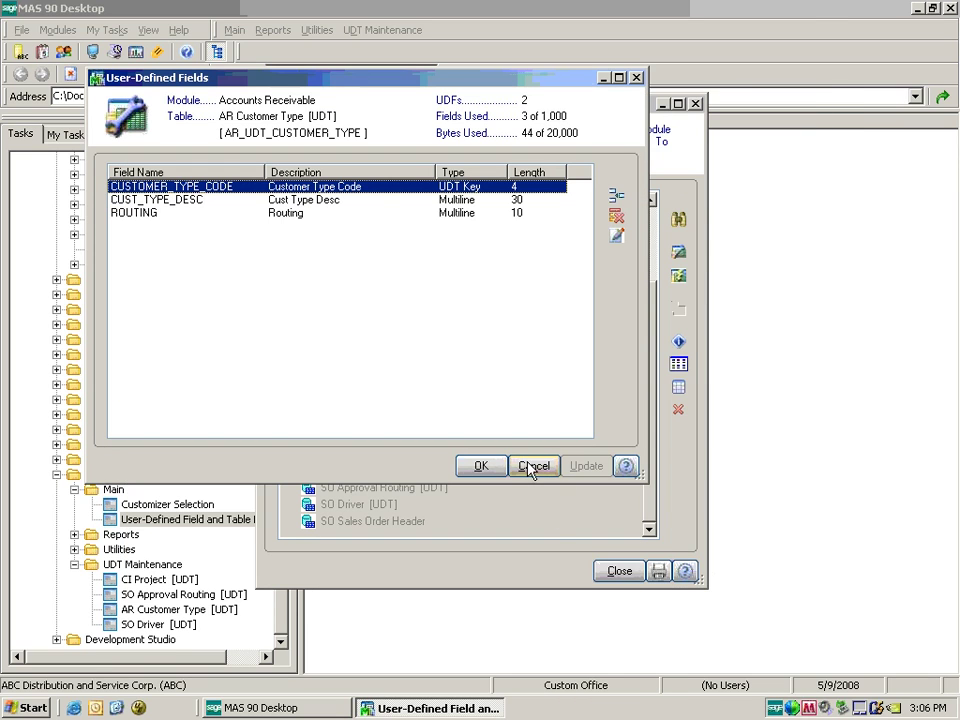
Save the AR Customer Type field changes by running the update, then close User-Defined Field and Table Maintenance.
left_click(482, 475)
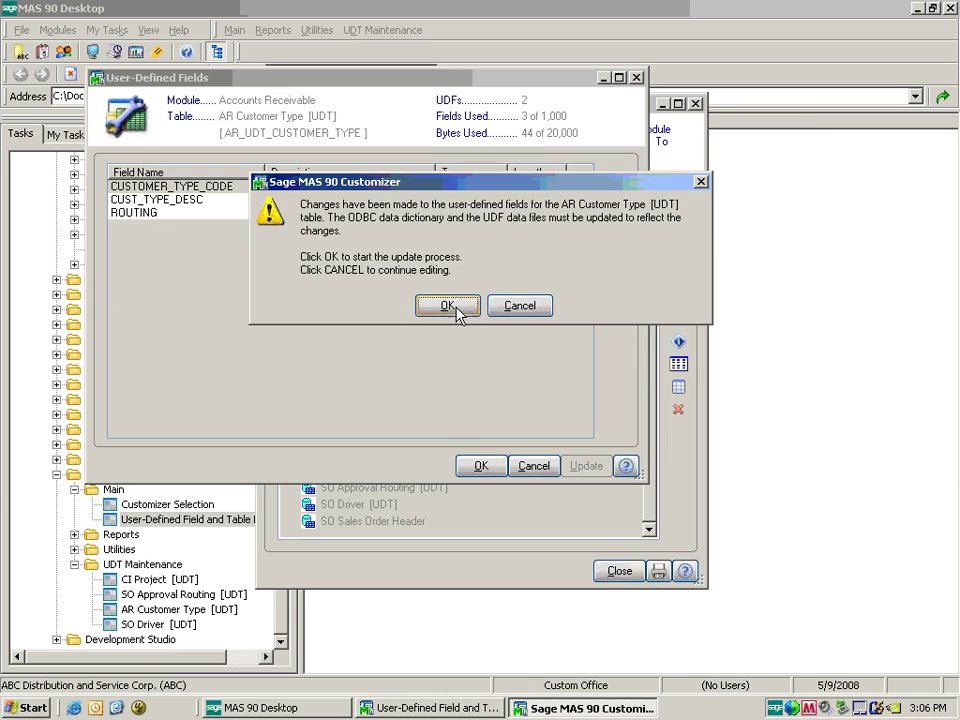
left_click(446, 305)
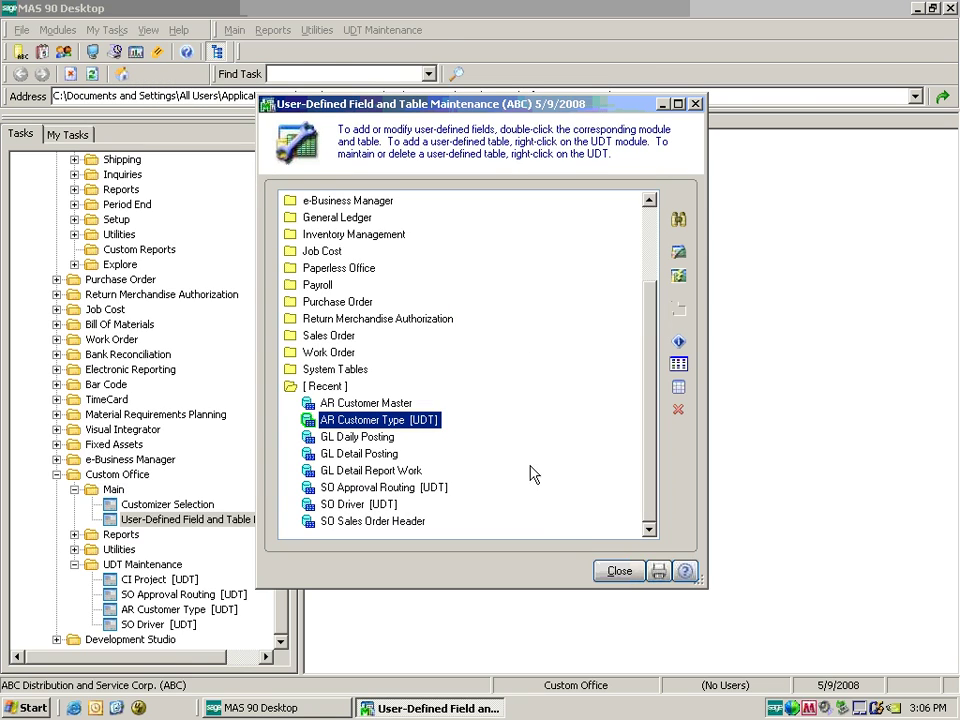
left_click(617, 568)
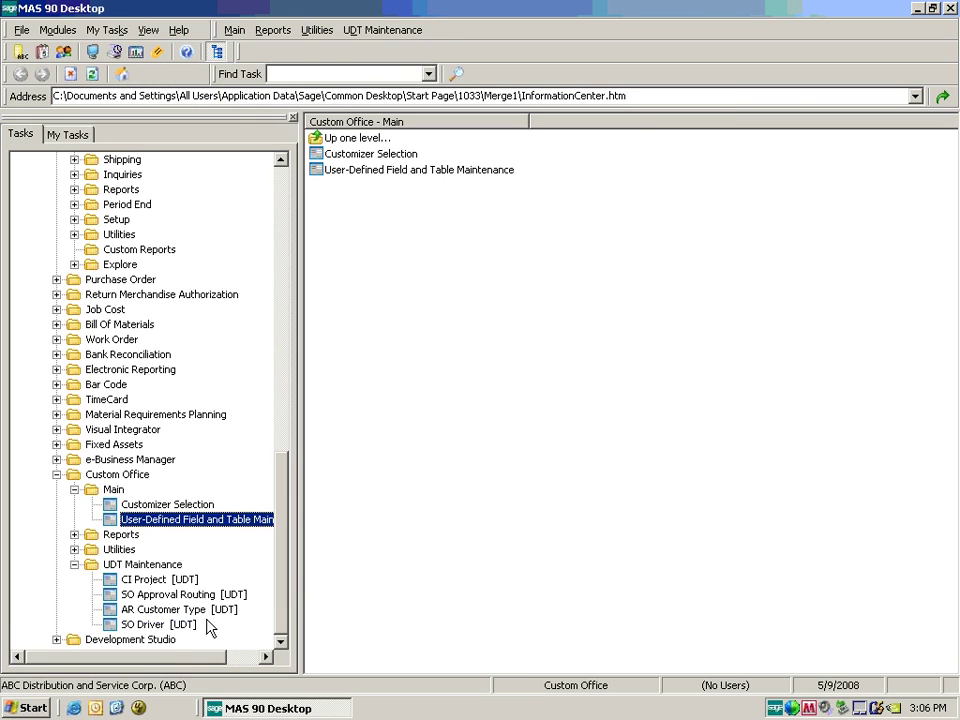
Open the AR Customer Type table data and set the Presidents Club routing to APPROVED from the lookup.
left_click(180, 610)
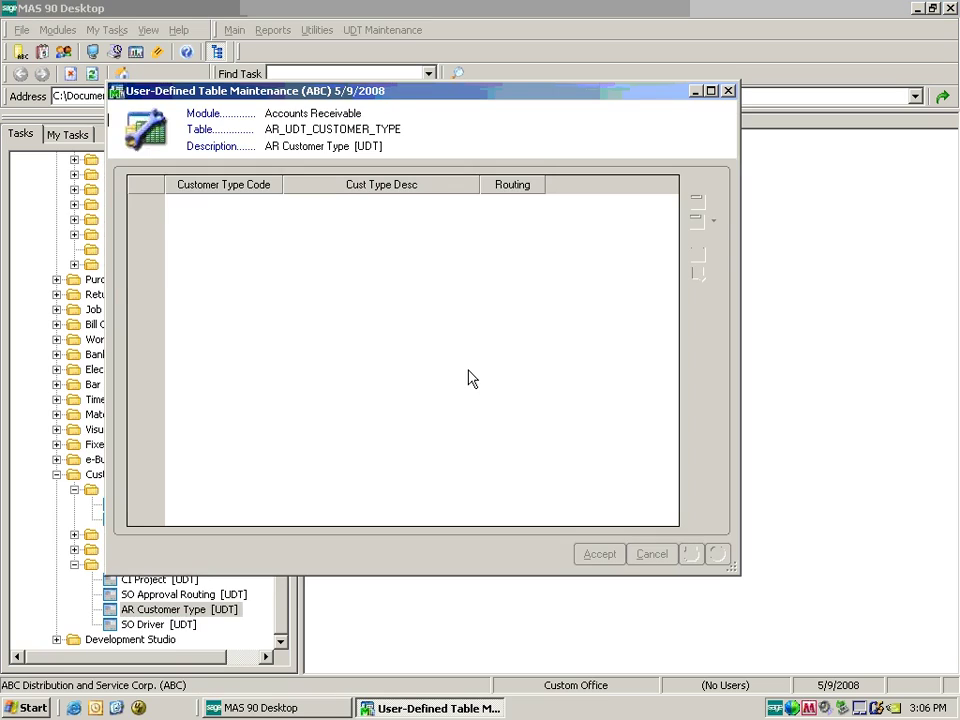
left_click(526, 206)
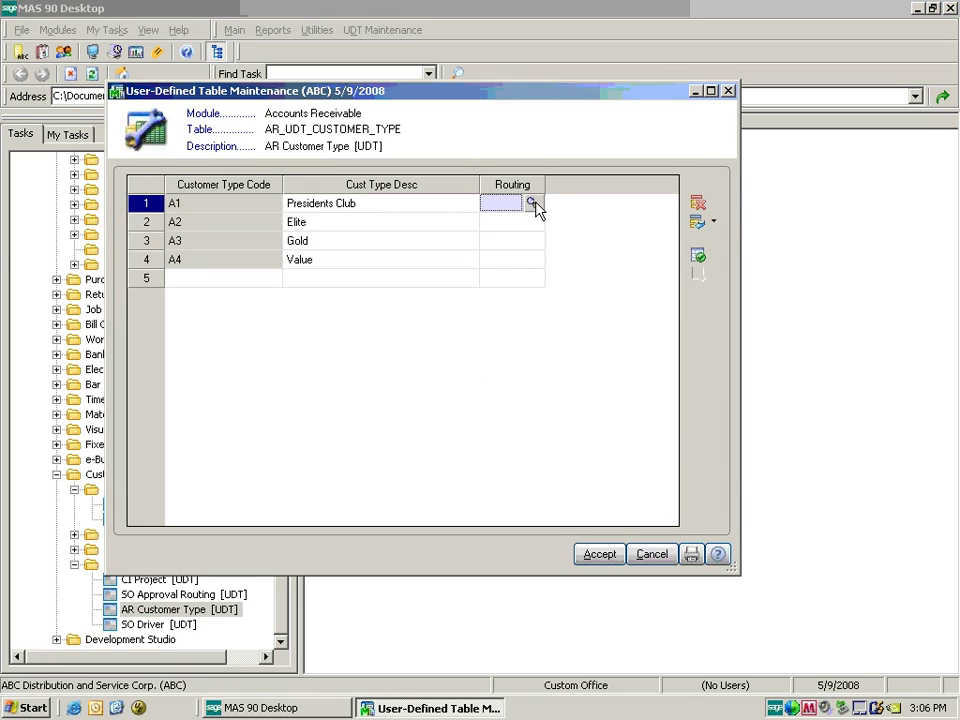
left_click(532, 203)
left_click(741, 157)
left_click(531, 204)
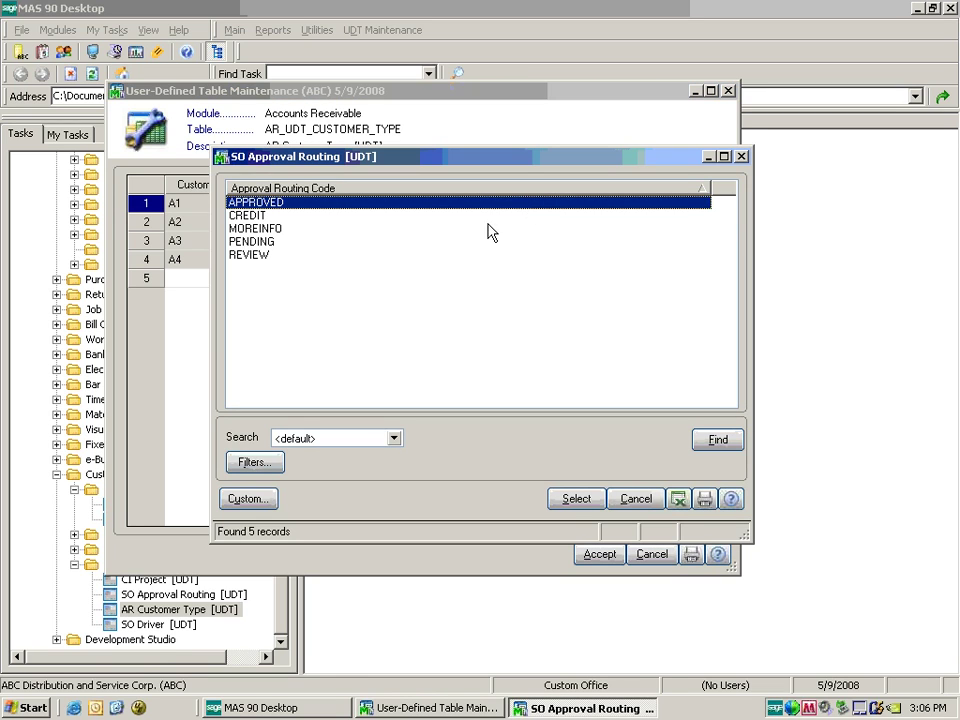
key("Return")
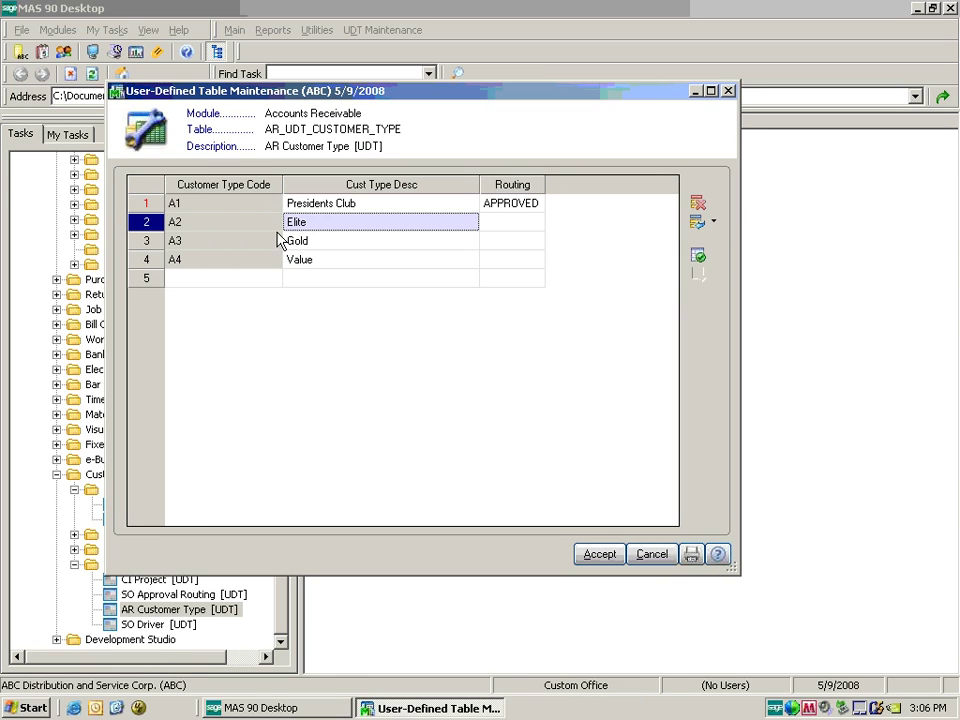
Set the routing of the Value customer type to CREDIT and of the Elite type to PENDING.
left_click(495, 260)
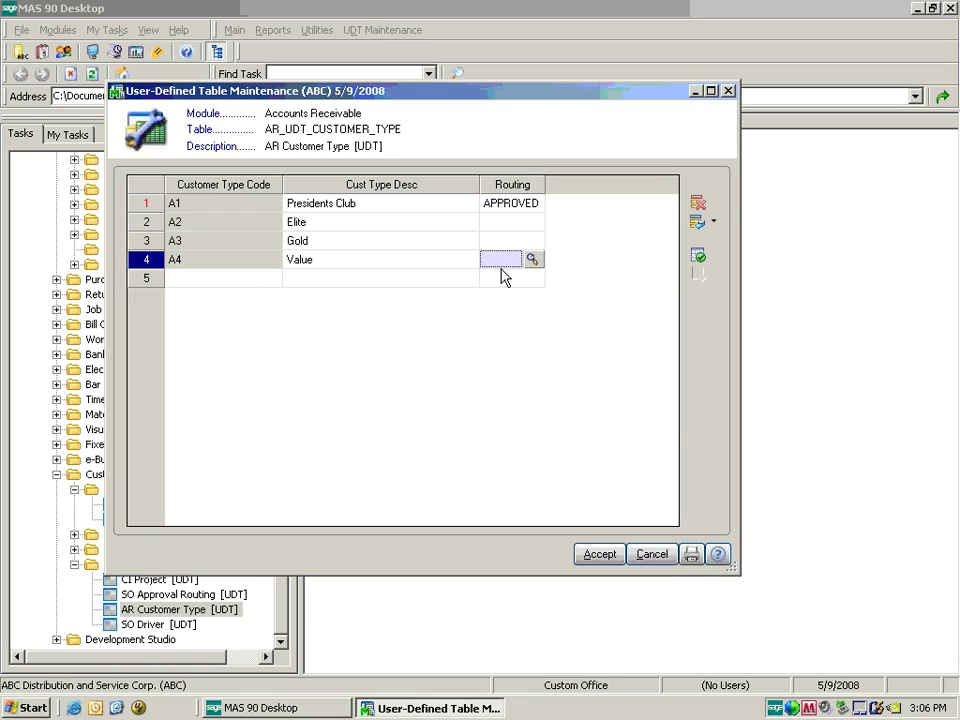
left_click(531, 260)
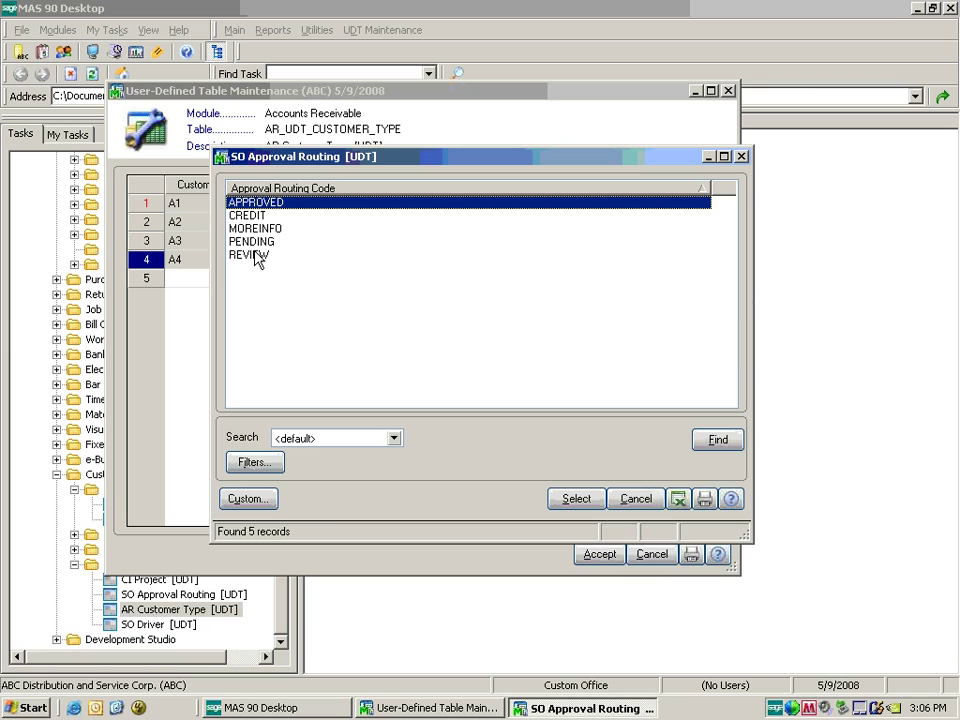
double_click(255, 217)
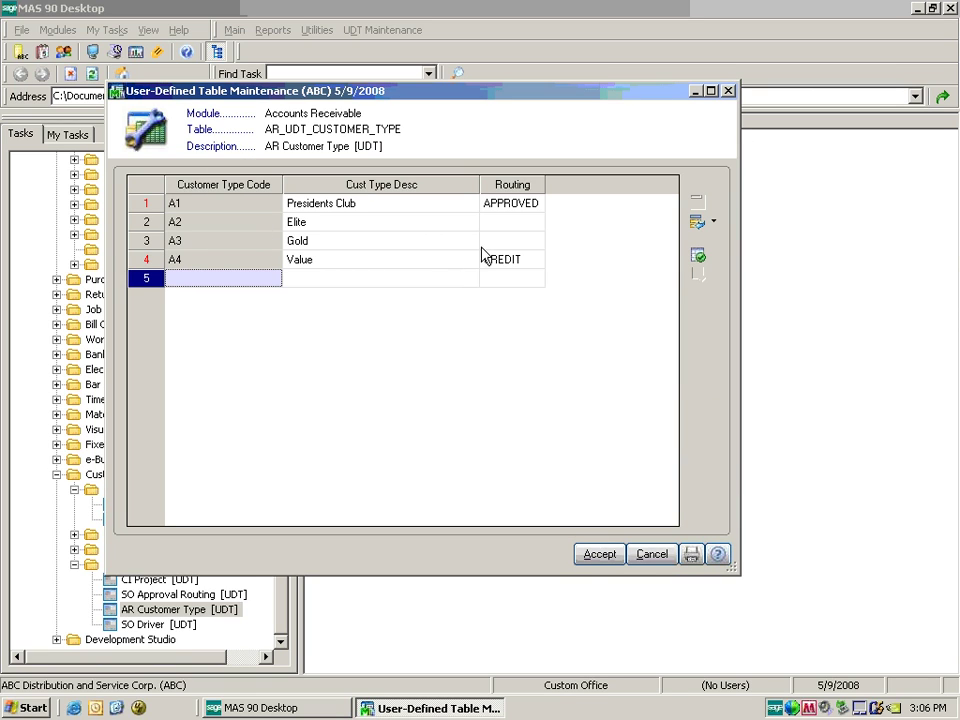
left_click(497, 224)
left_click(531, 222)
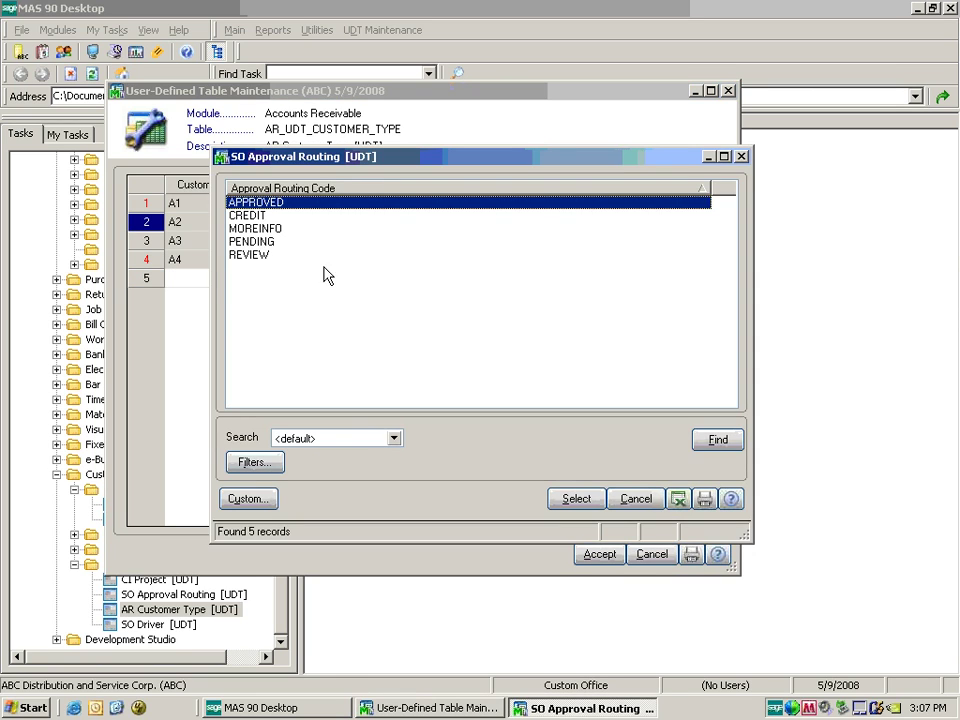
left_click(256, 230)
double_click(252, 242)
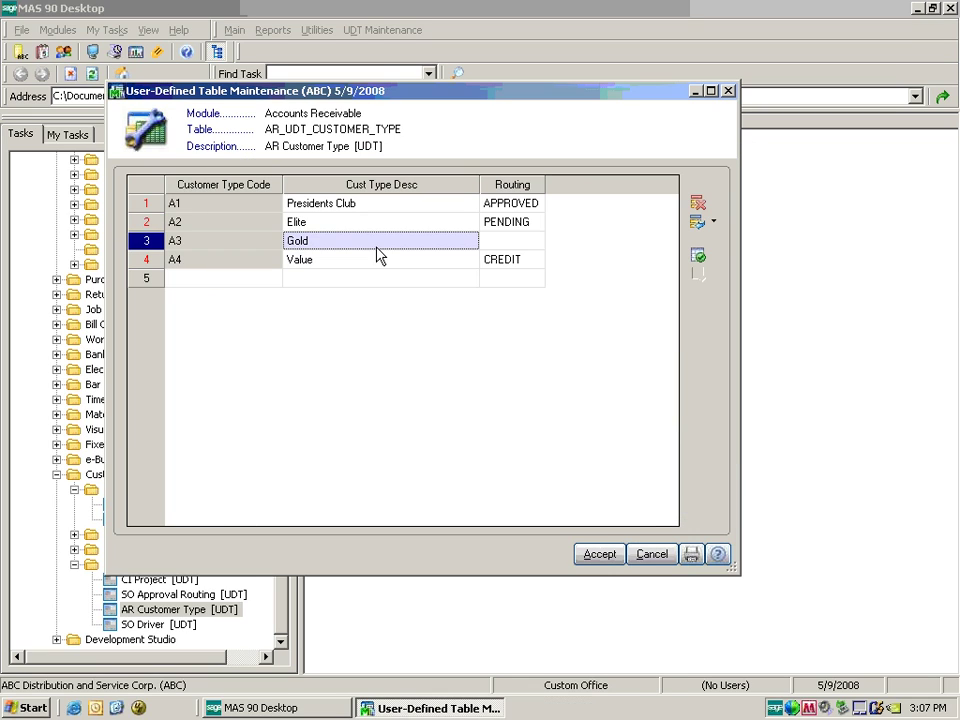
Set the routing of the Gold customer type to PENDING and accept the AR Customer Type table data.
left_click(497, 244)
left_click(536, 242)
double_click(258, 242)
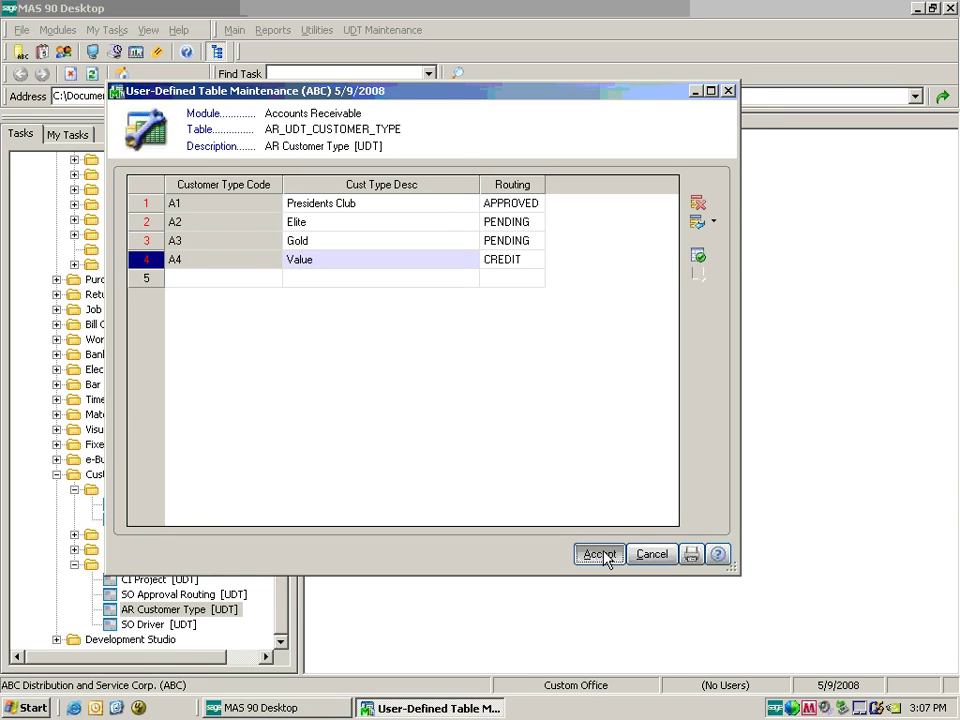
left_click(605, 555)
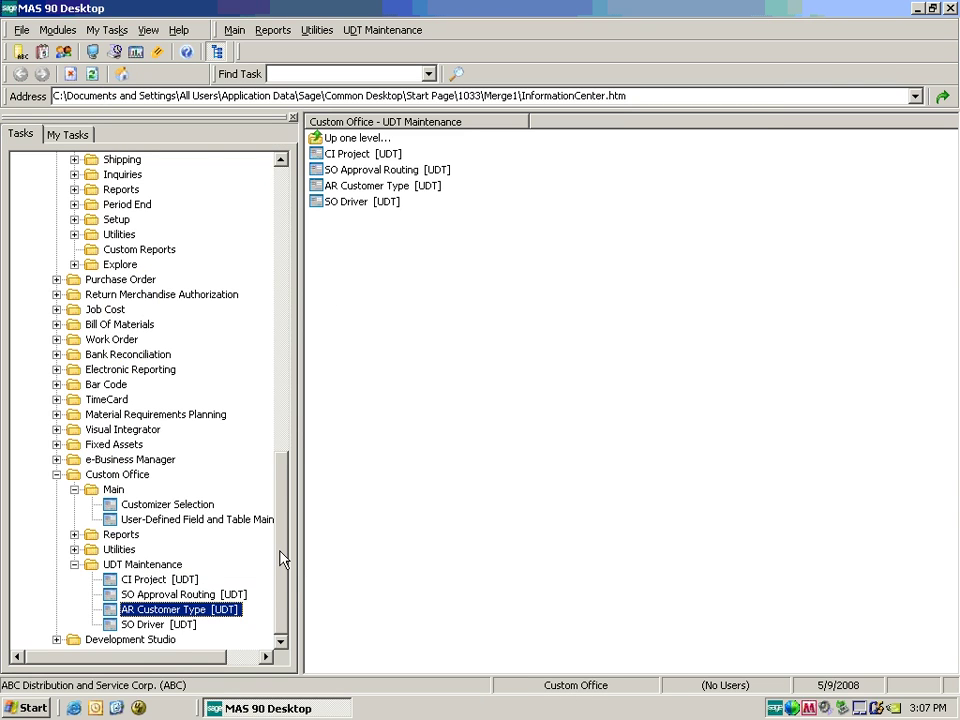
Open the first customer's Additional page in Customer Maintenance and start modifying its existing customized panel for all users and companies.
left_click_drag(280, 551, 278, 320)
left_click(187, 266)
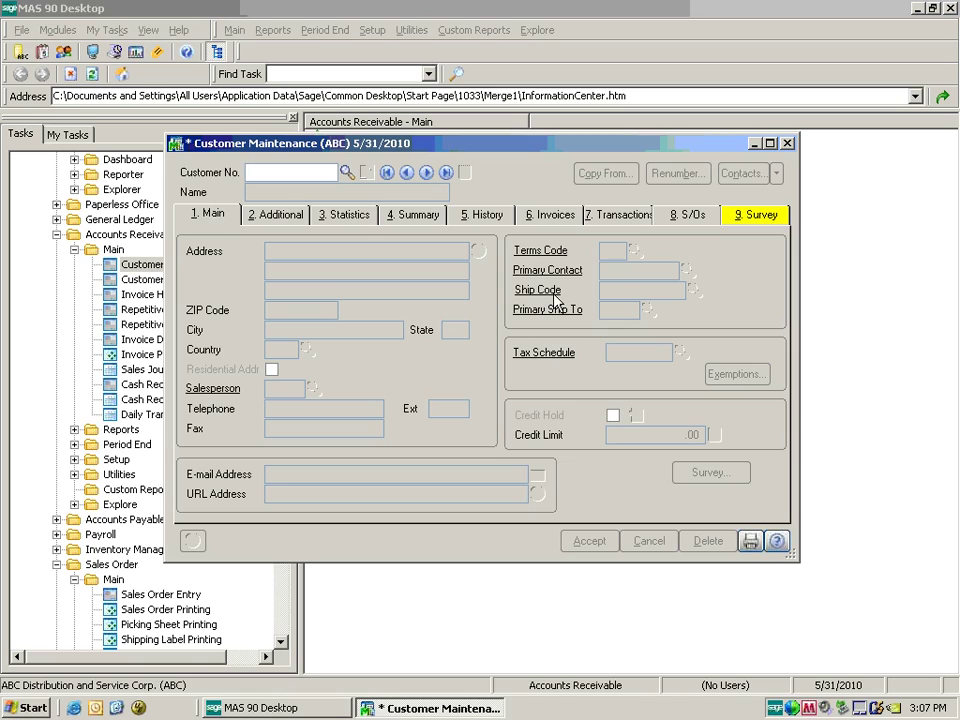
left_click(388, 172)
left_click(266, 217)
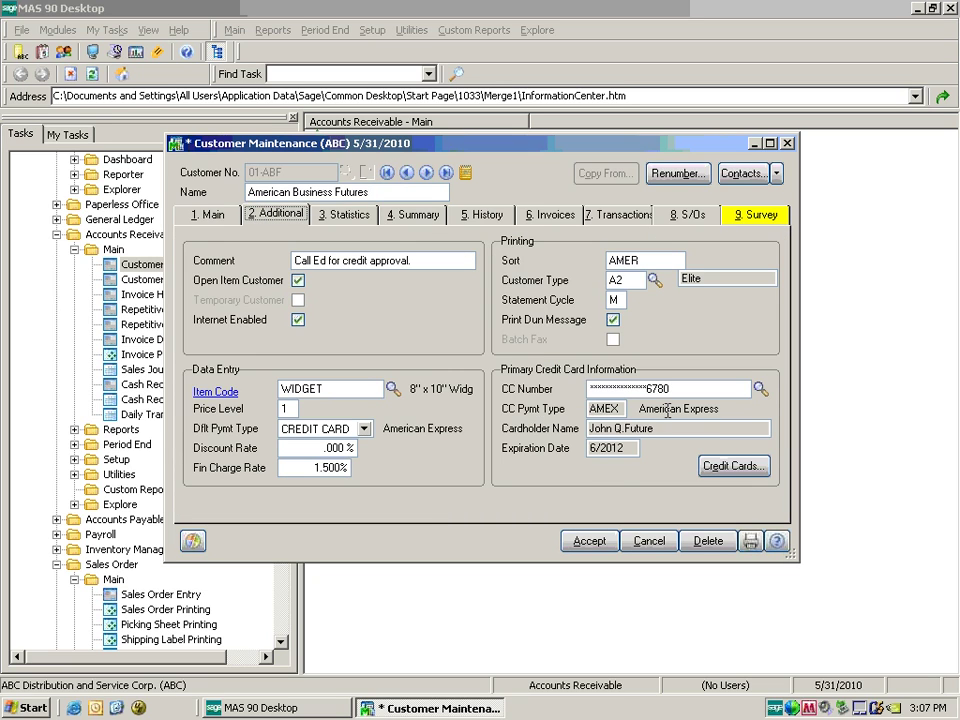
left_click(411, 216)
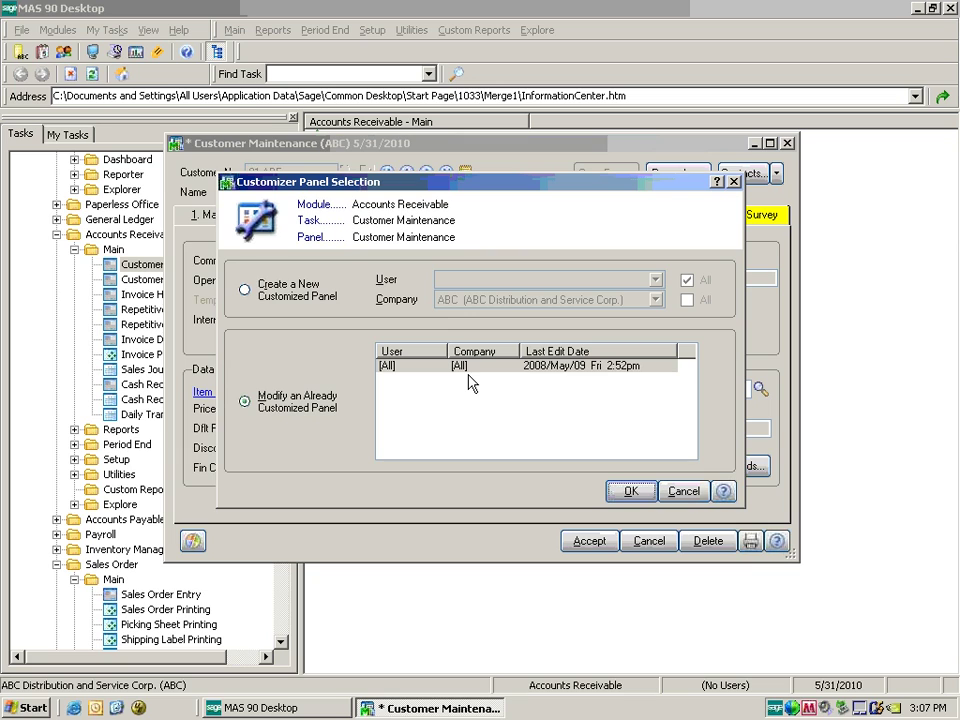
left_click(628, 490)
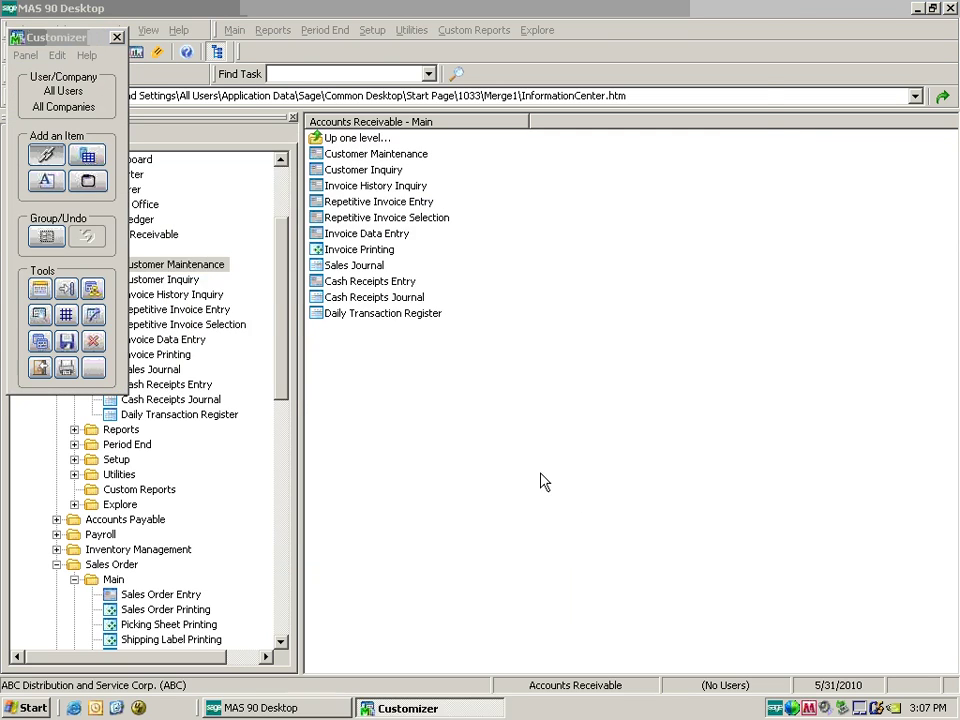
Add the UDF_ROUTING field from the CUSTOMERTYPE data source to the Printing group, in the blank area beside Print Dun Message.
left_click(96, 162)
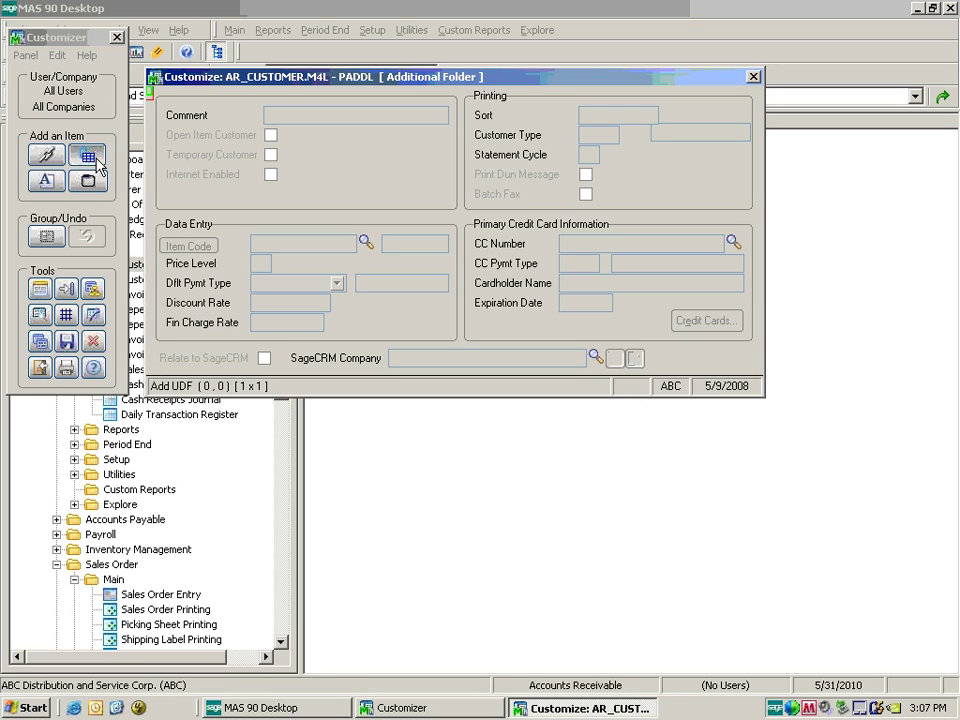
left_click_drag(637, 170, 722, 193)
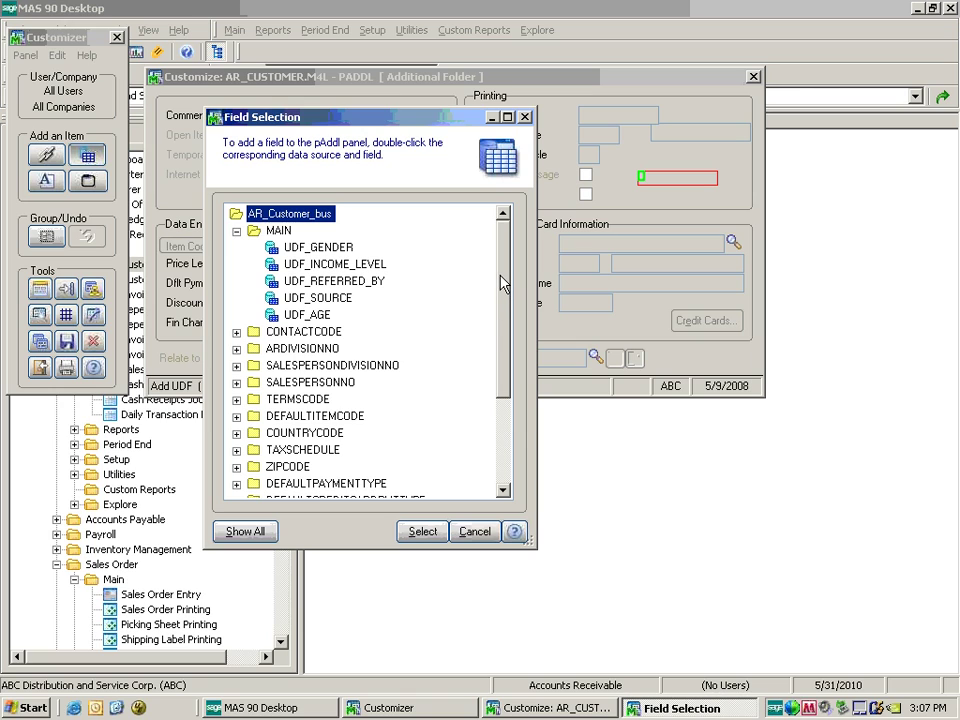
left_click_drag(499, 281, 495, 386)
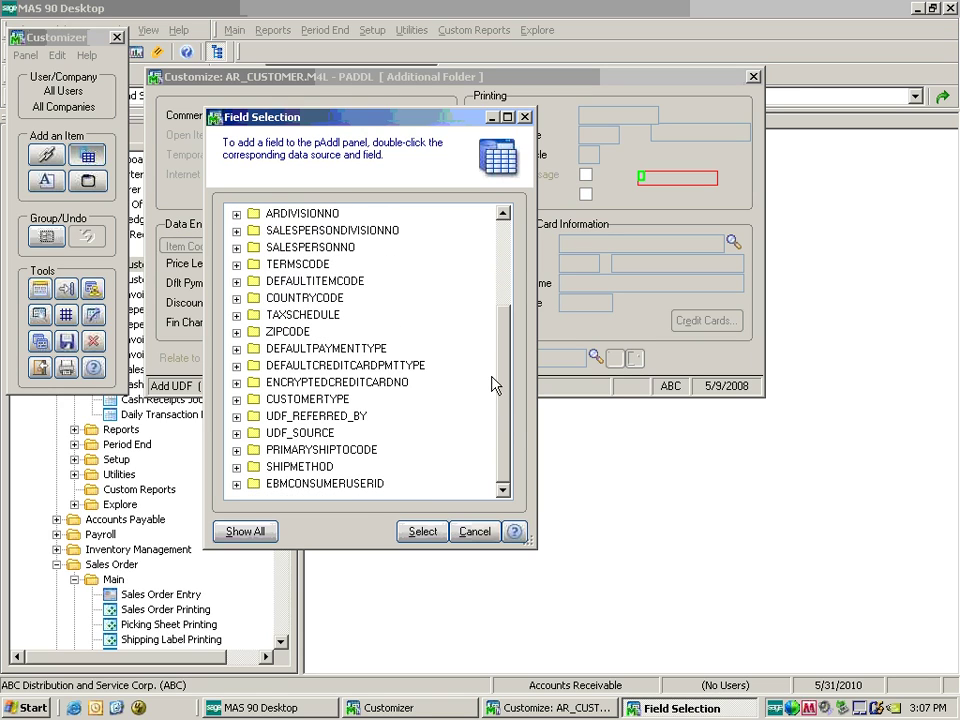
left_click(237, 399)
double_click(300, 449)
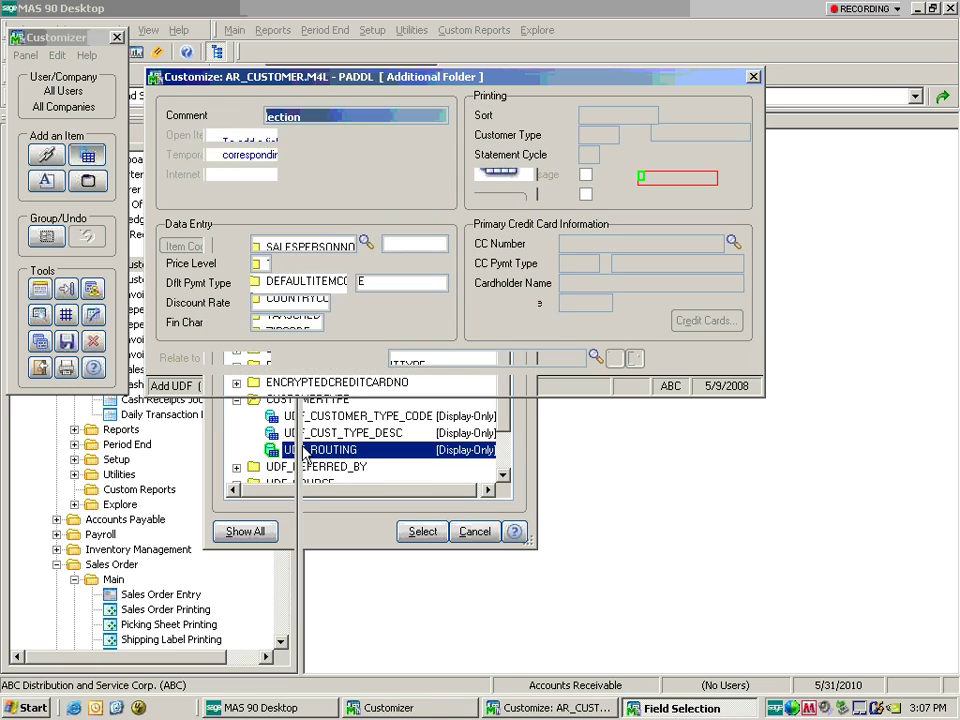
Move the Routing caption directly above its field, then save the Additional panel and close the Customizer.
left_click_drag(610, 178, 657, 165)
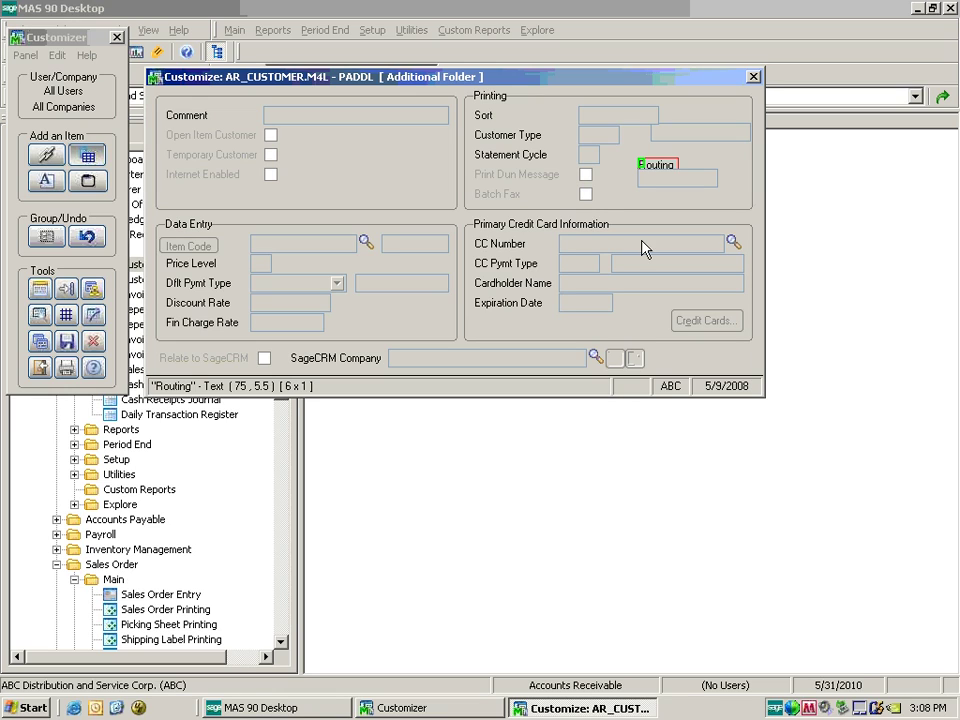
left_click(754, 77)
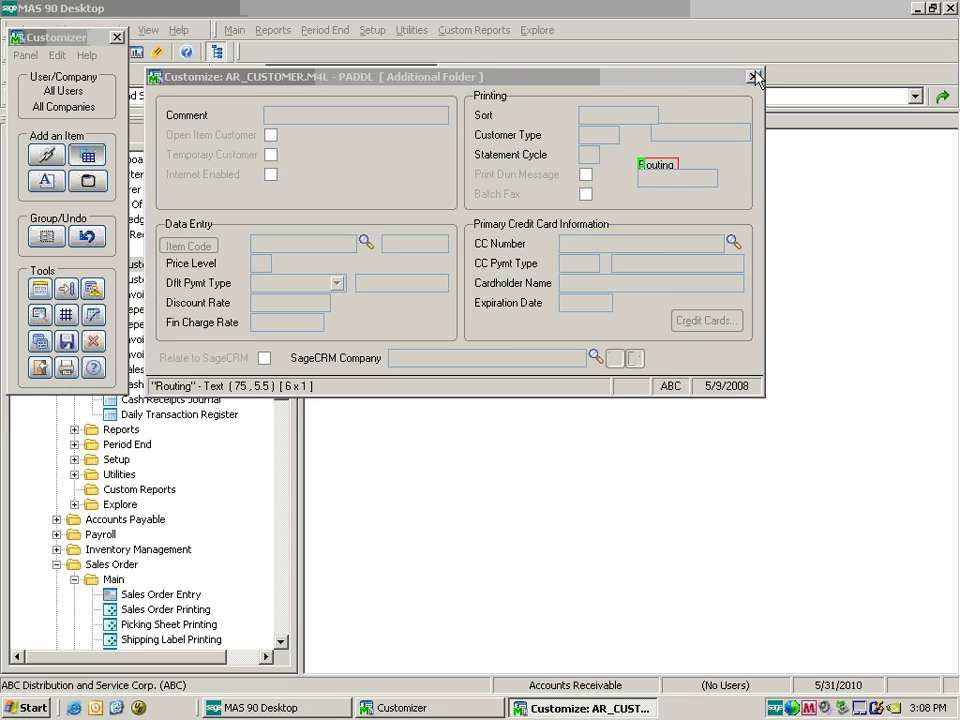
left_click(418, 267)
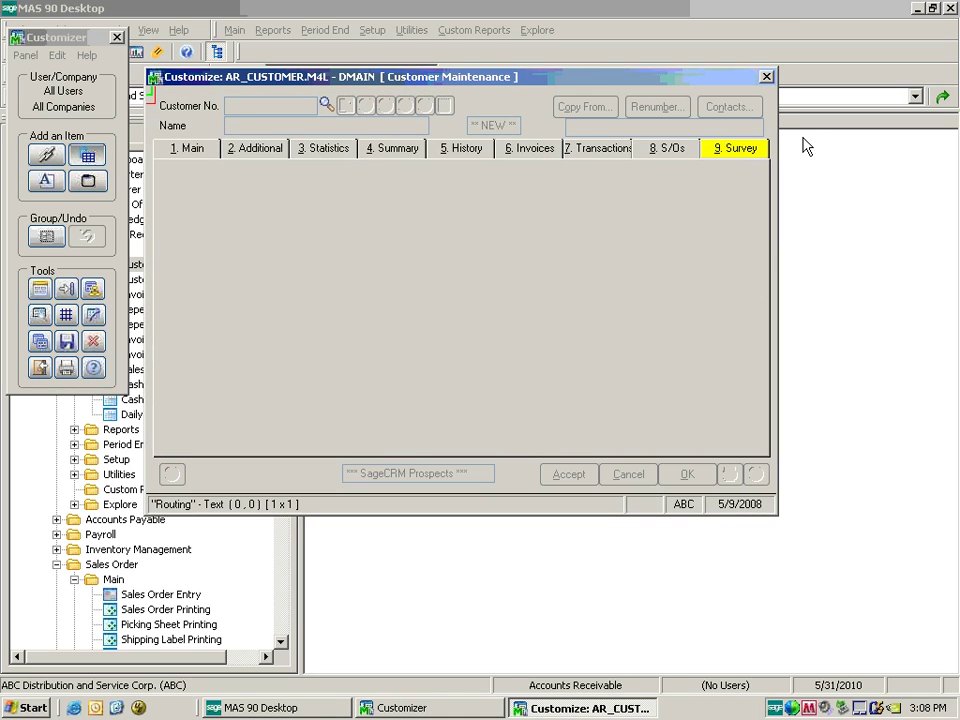
left_click(767, 78)
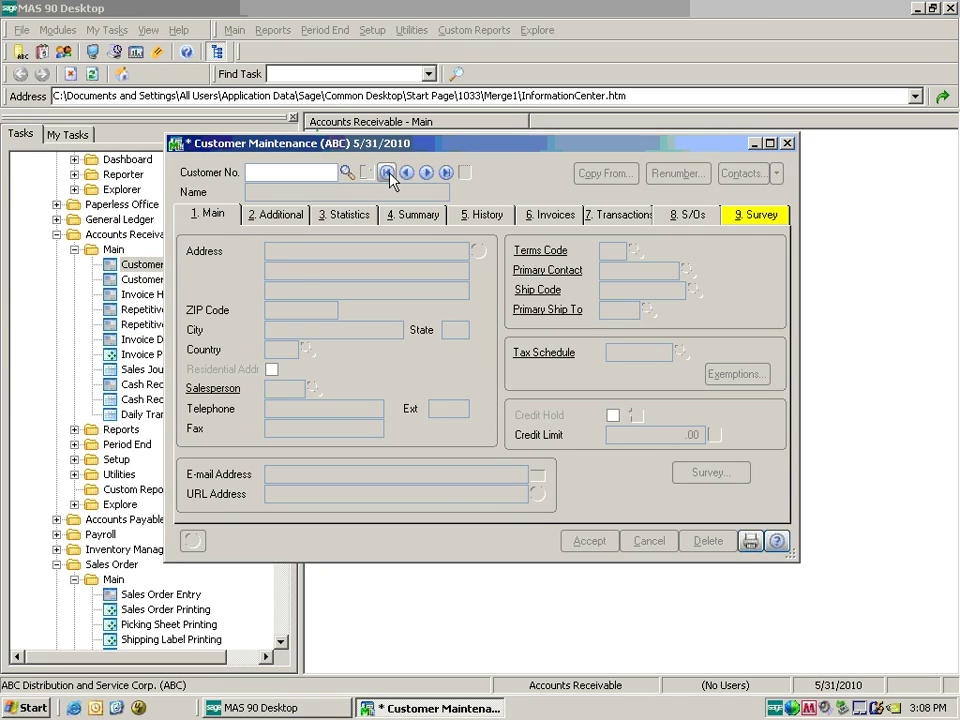
Check the routing on the first customer's Additional page, then accept the record and close Customer Maintenance.
left_click(388, 173)
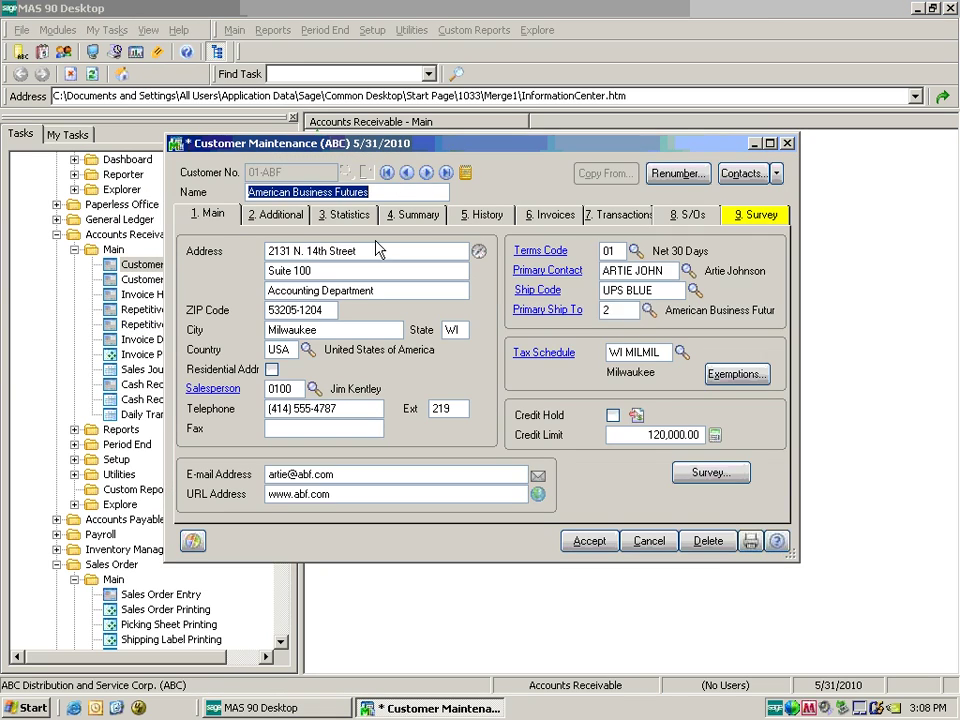
left_click(278, 216)
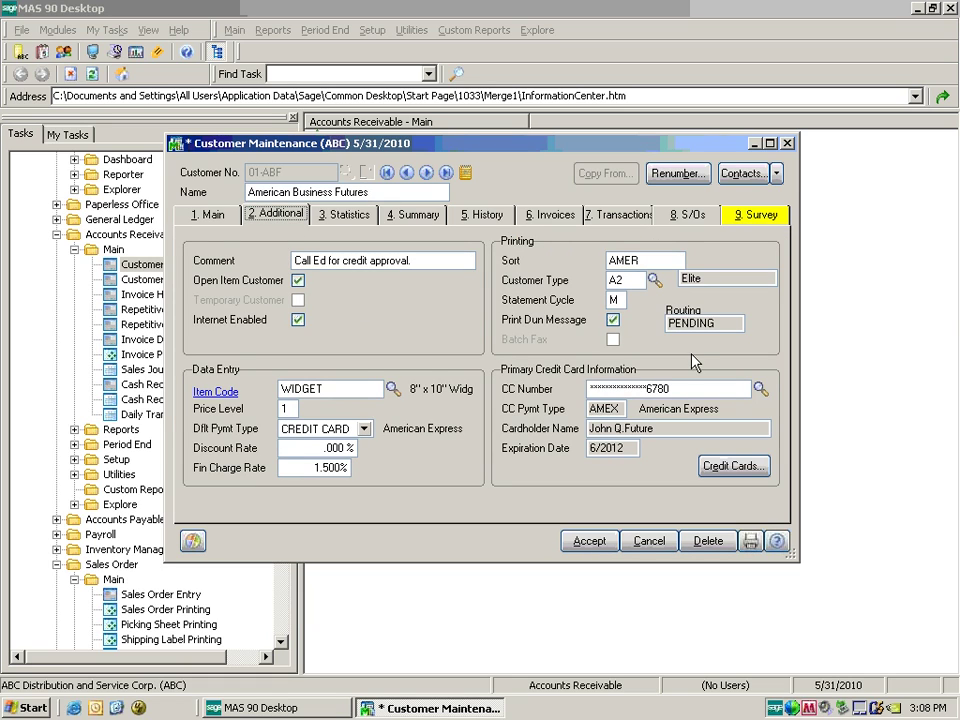
left_click(589, 541)
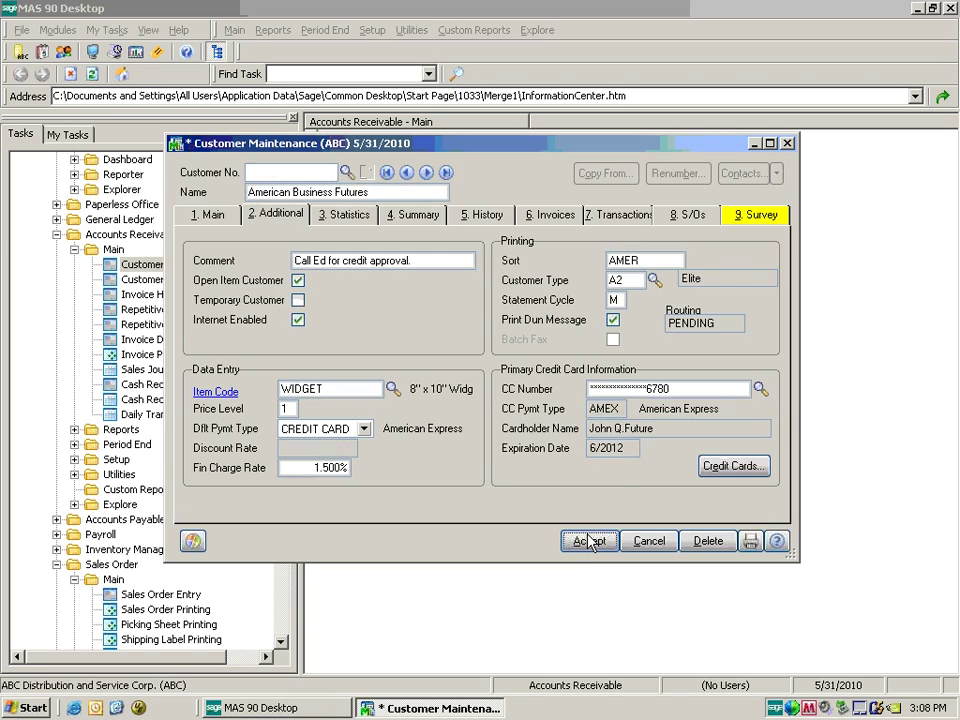
left_click(786, 143)
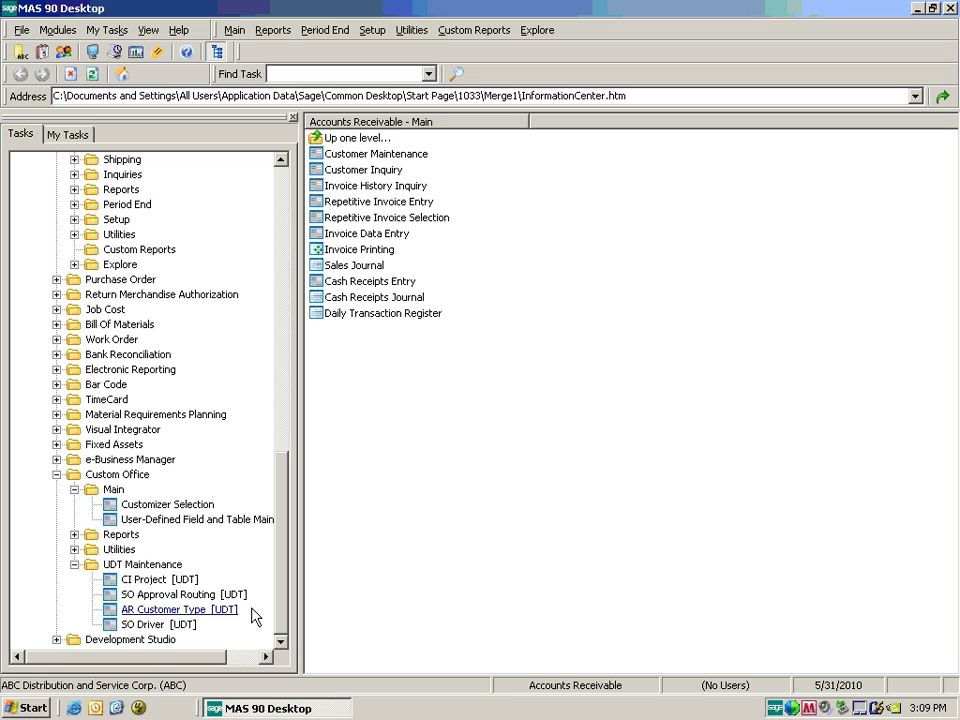
Open the user-defined fields of the AR Customer Master table and start a new field named ROUTING.
left_click(155, 520)
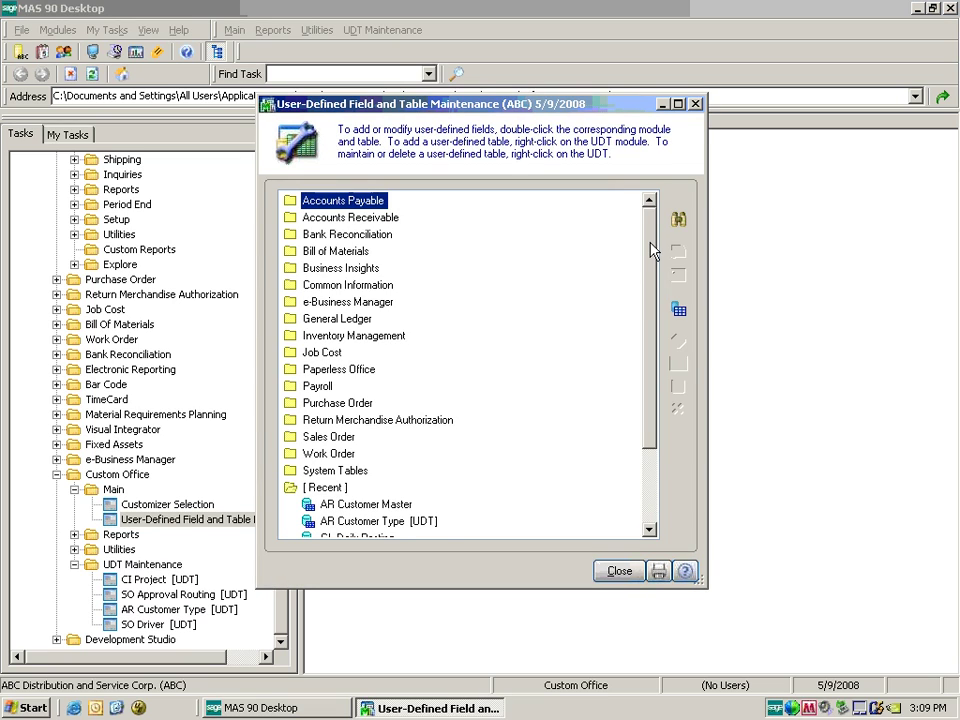
left_click_drag(649, 240, 651, 251)
left_click_drag(655, 297, 656, 362)
left_click(370, 403)
right_click(372, 403)
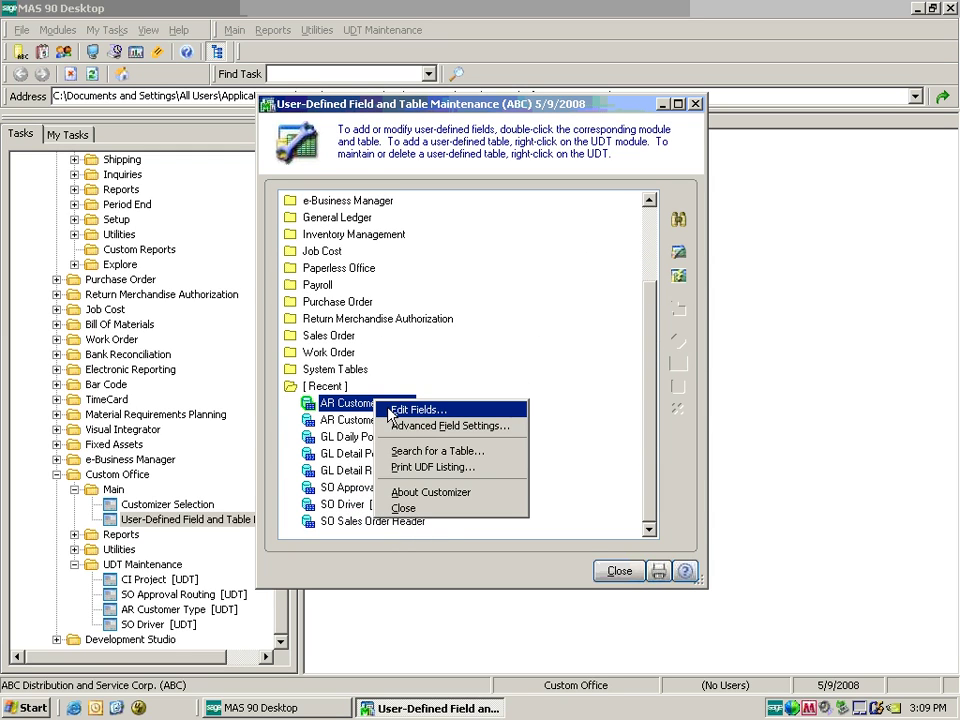
left_click(410, 409)
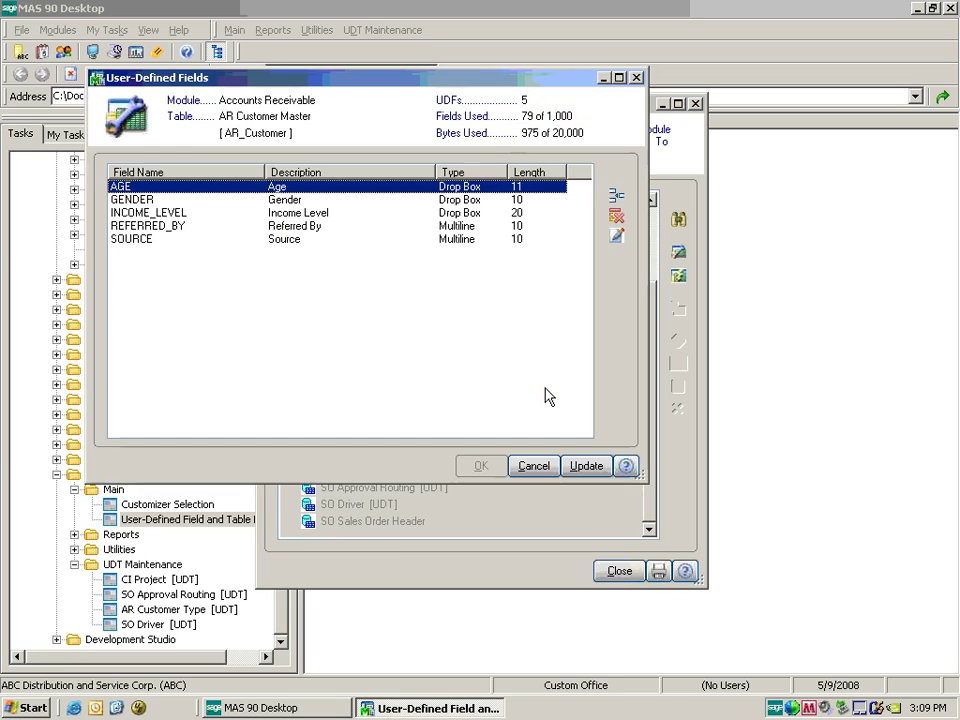
left_click(617, 196)
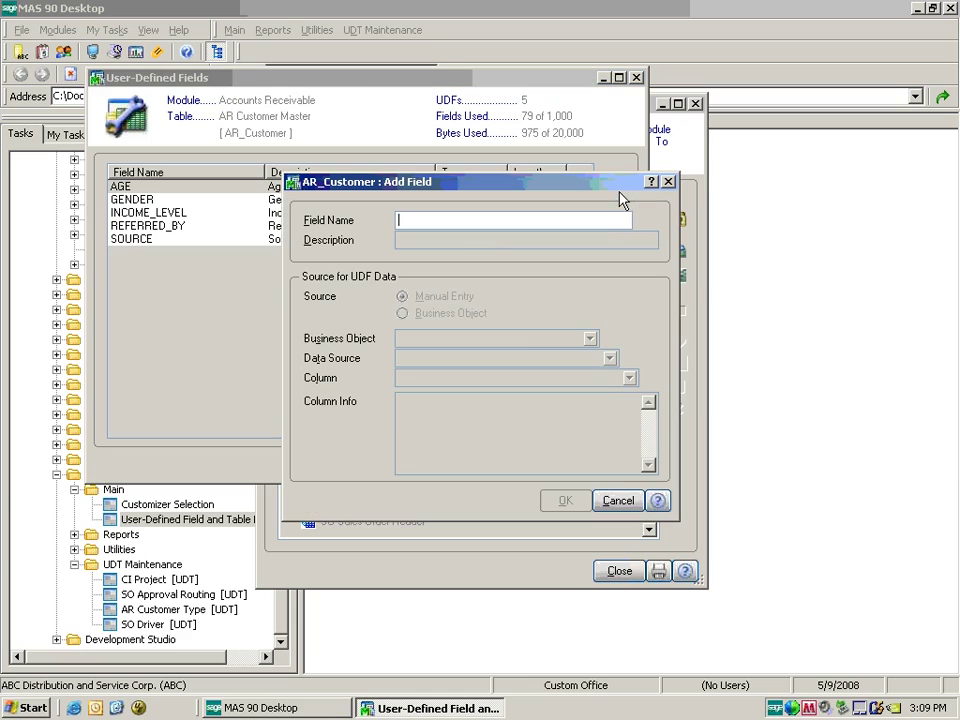
type("ROUTING")
key("Tab")
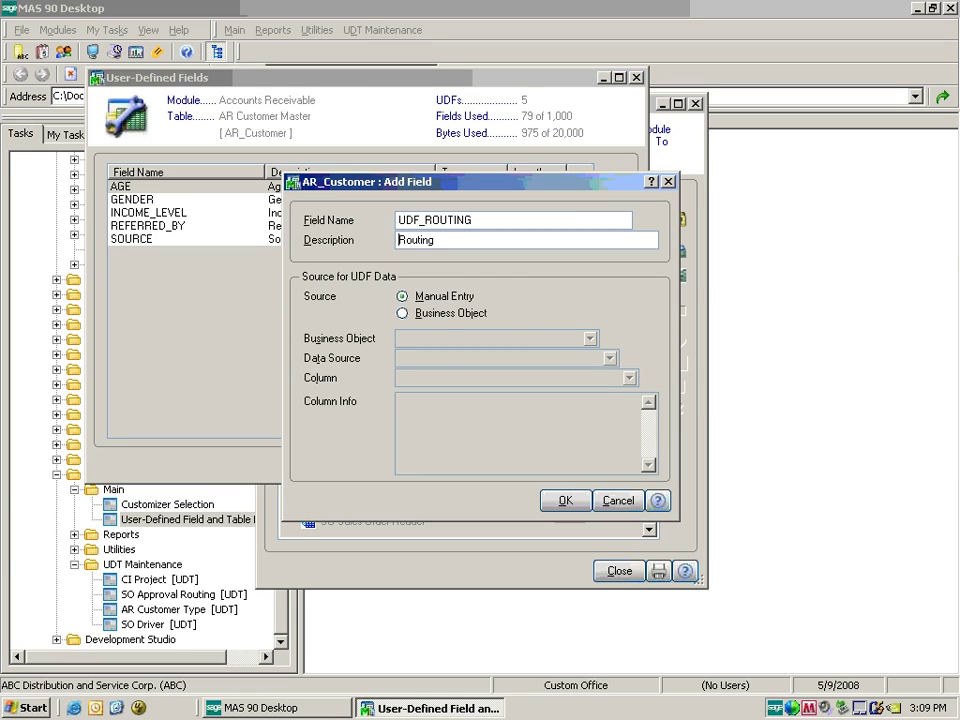
Source the new field from the AR_Customer_bus business object, using data source CUSTOMERTYPE and column UDF_ROUTING.
left_click(405, 316)
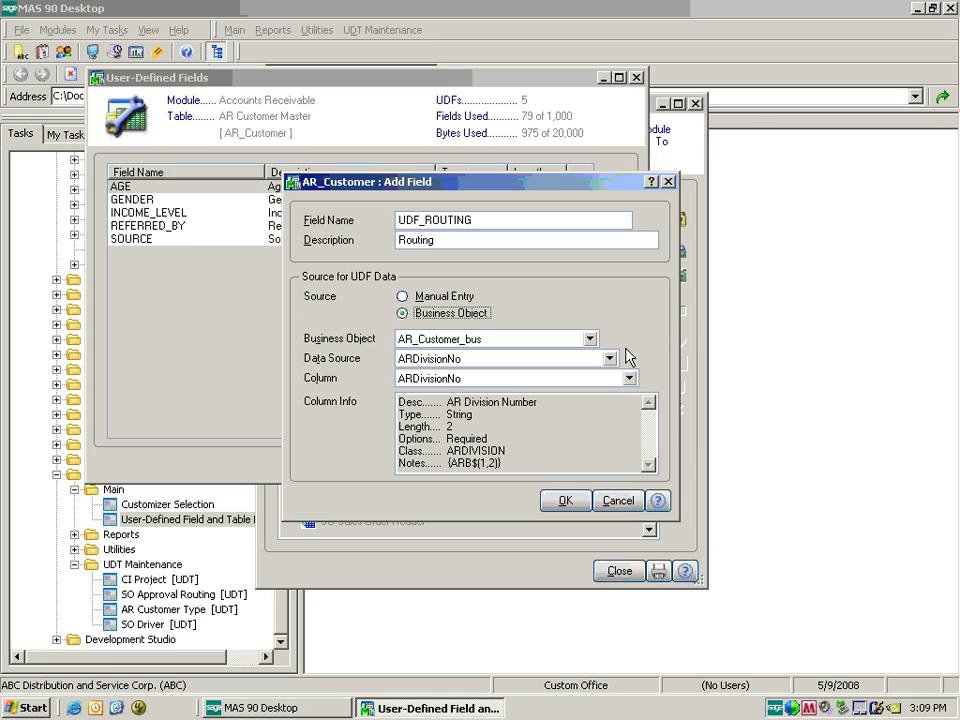
left_click(590, 340)
left_click(618, 320)
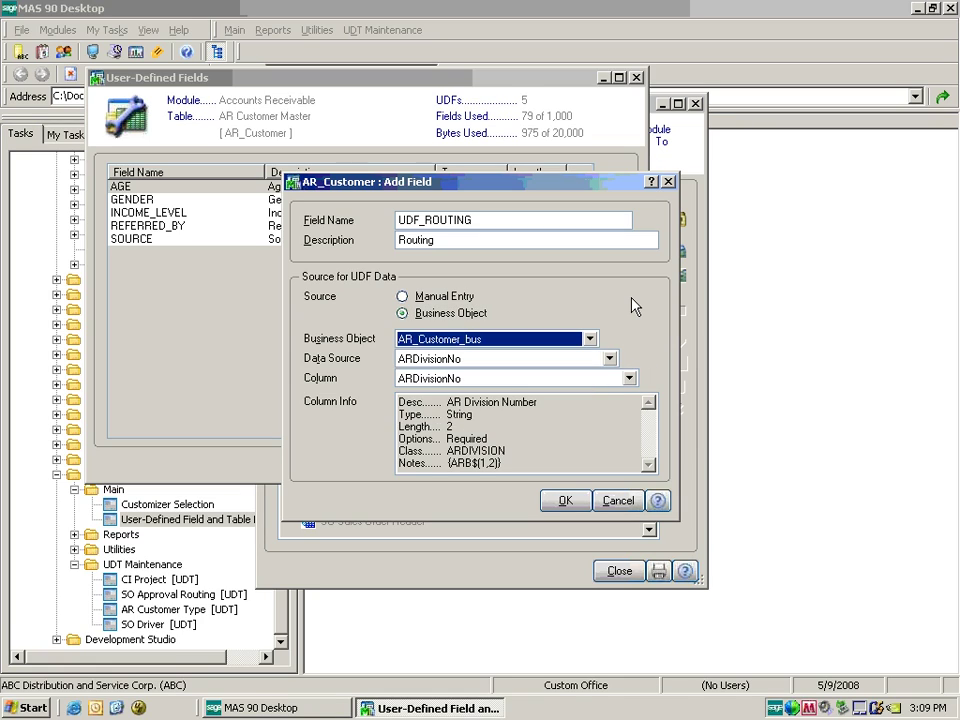
left_click(609, 358)
left_click(531, 389)
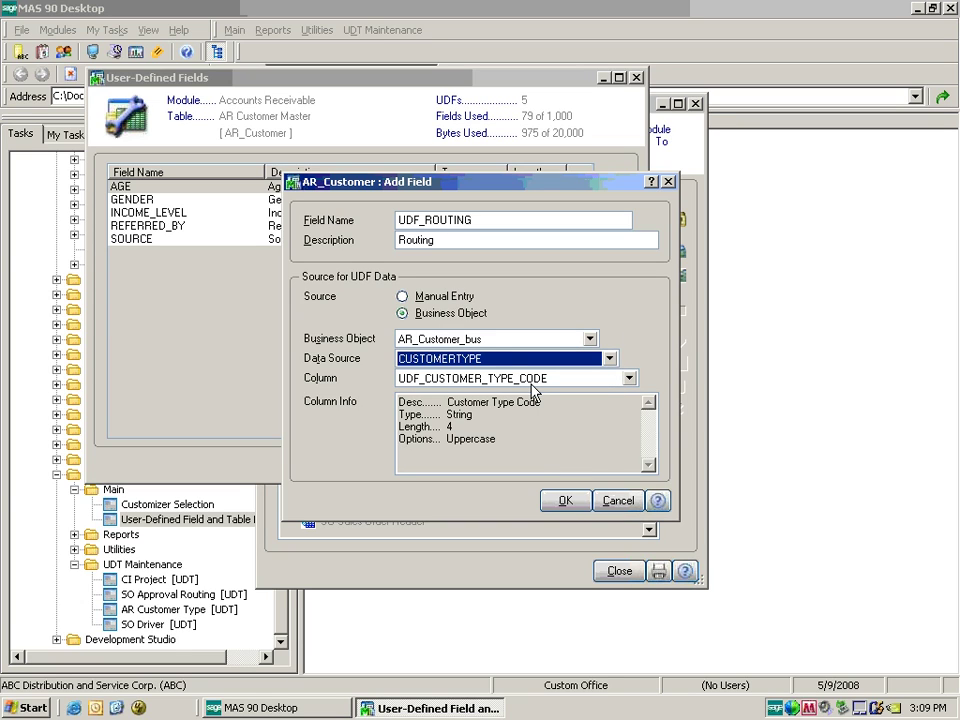
left_click(629, 379)
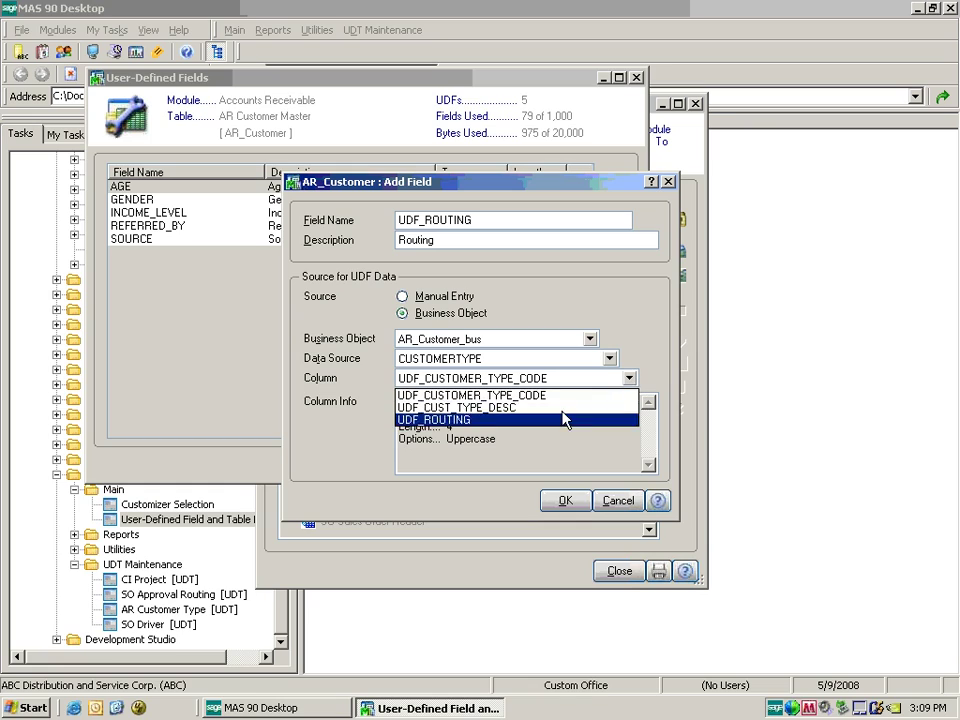
left_click(551, 420)
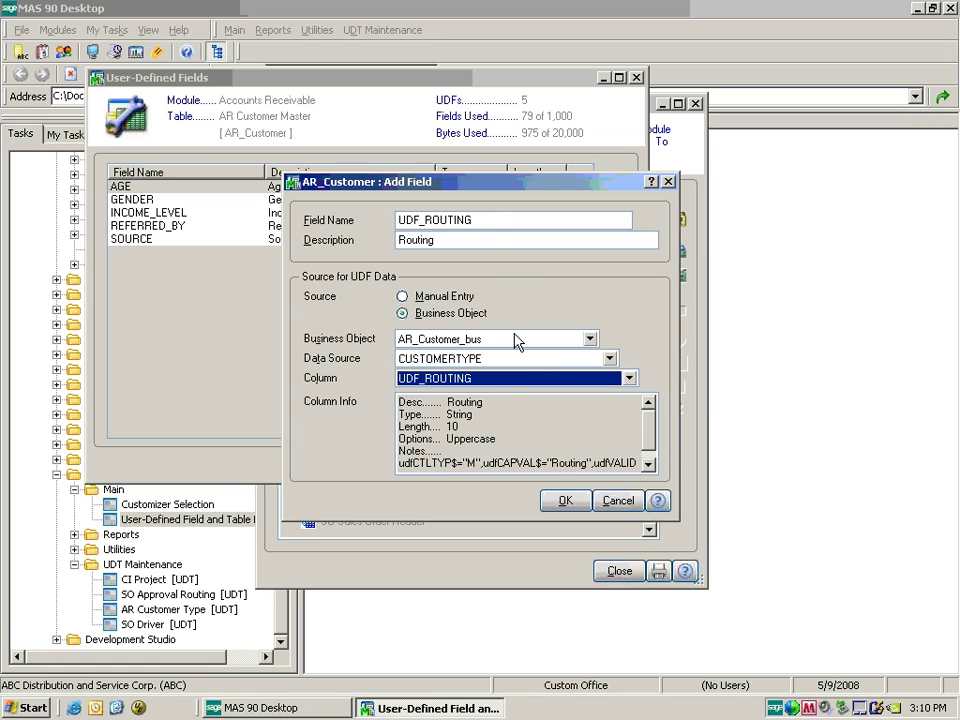
left_click(562, 499)
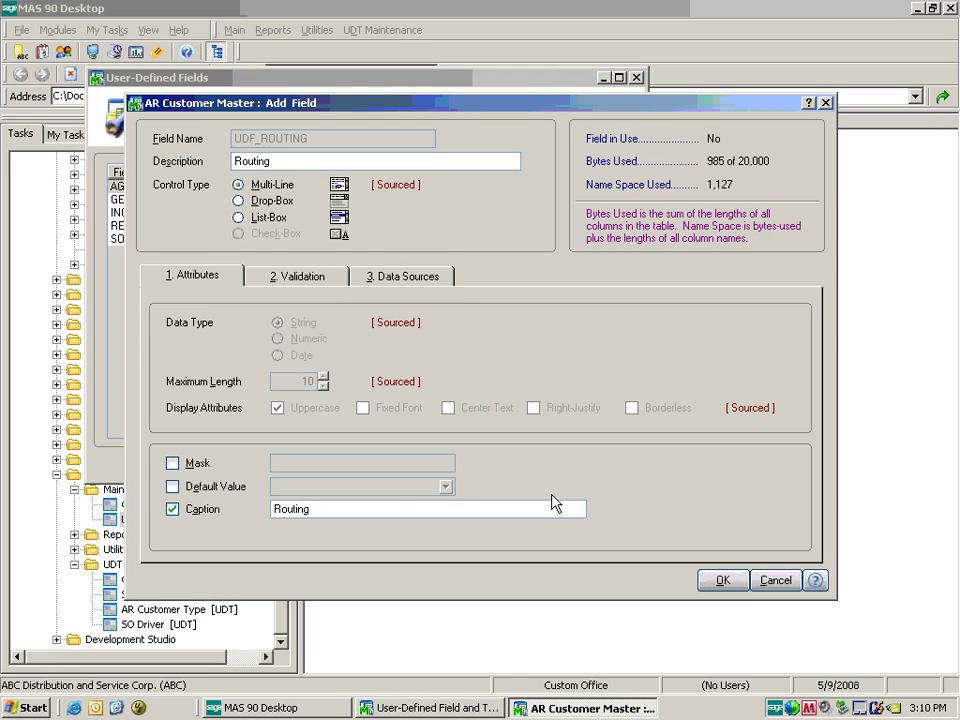
Validate the Routing field against the user-defined table AR_UDT_CUST_SOURCE, then save the AR Customer Master field changes by running the update.
left_click(300, 276)
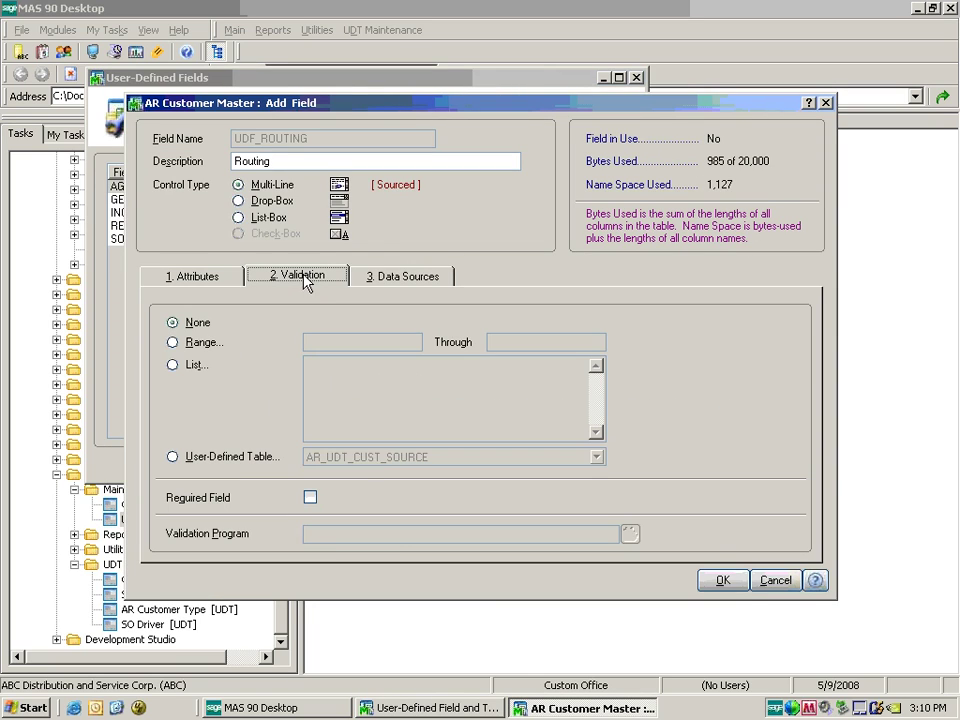
left_click(173, 458)
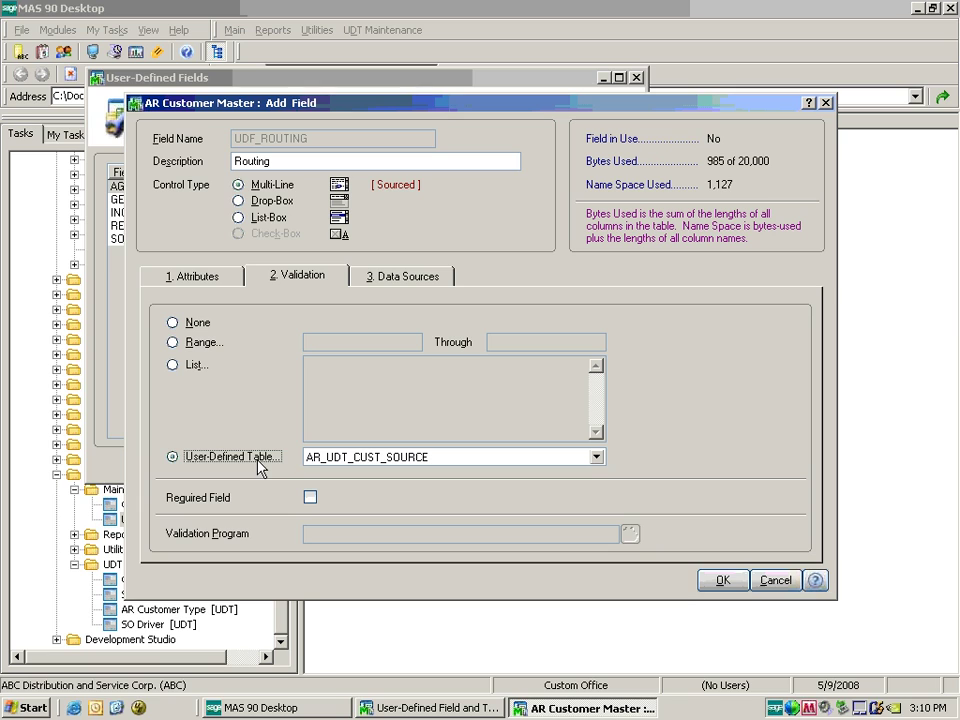
left_click(723, 580)
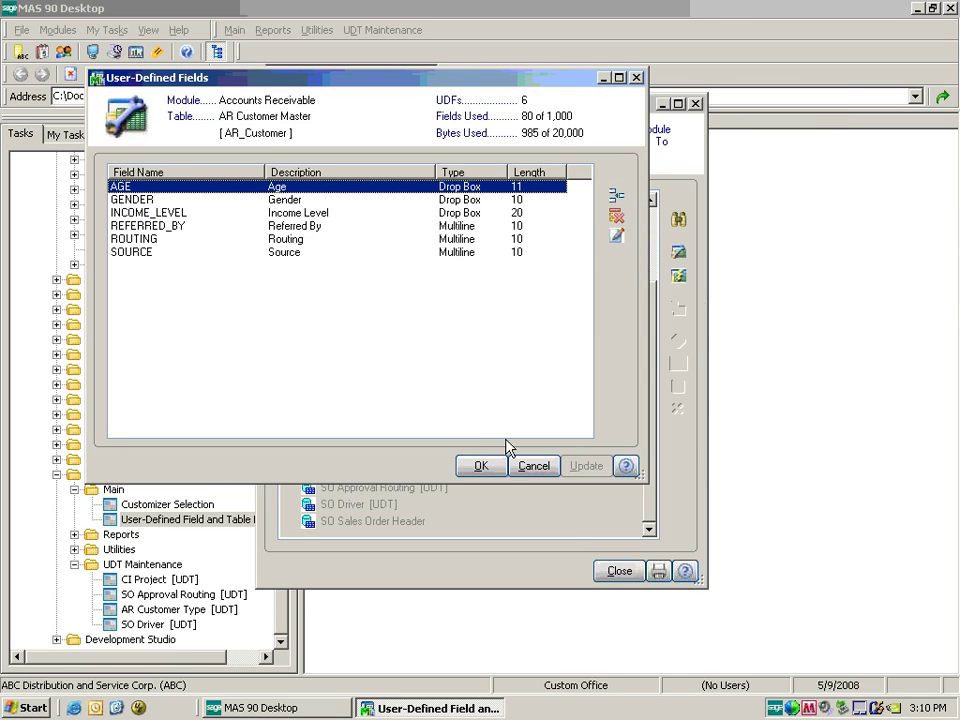
left_click(489, 469)
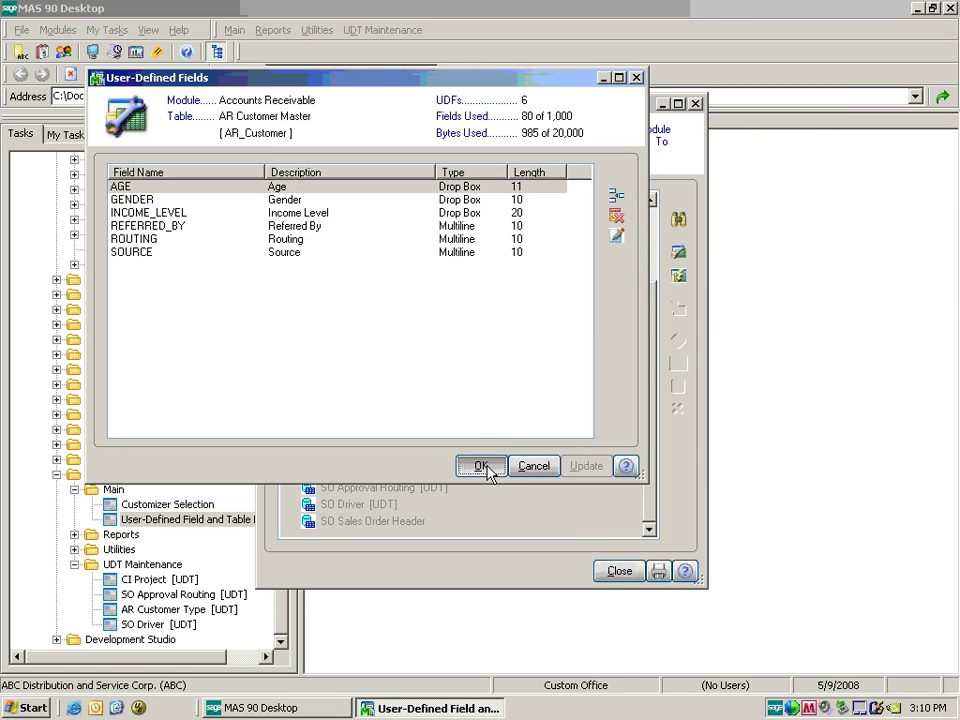
left_click(446, 305)
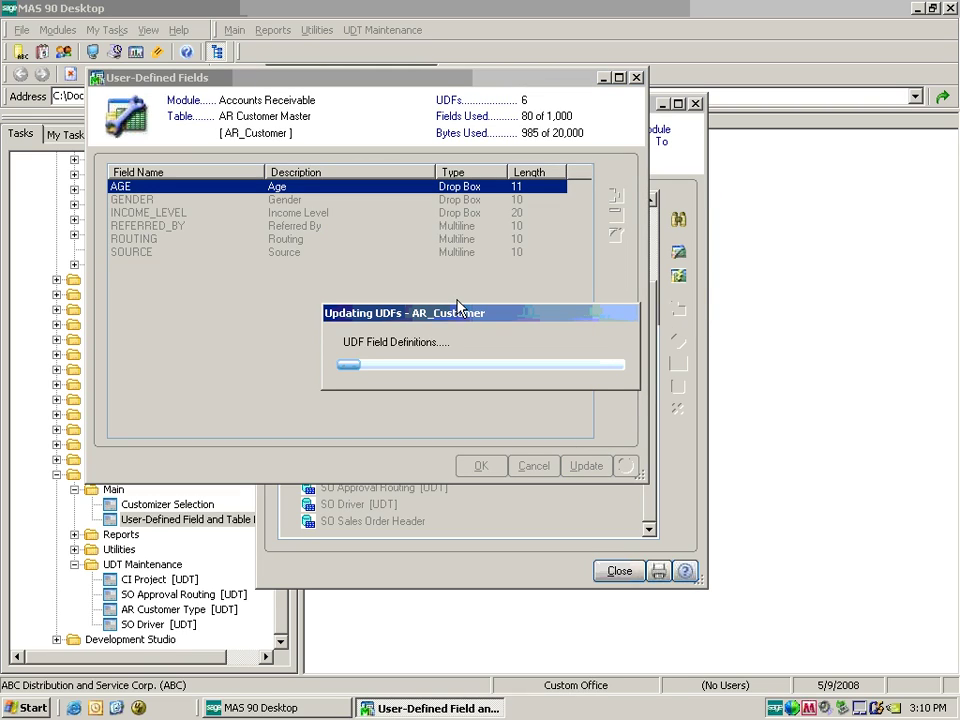
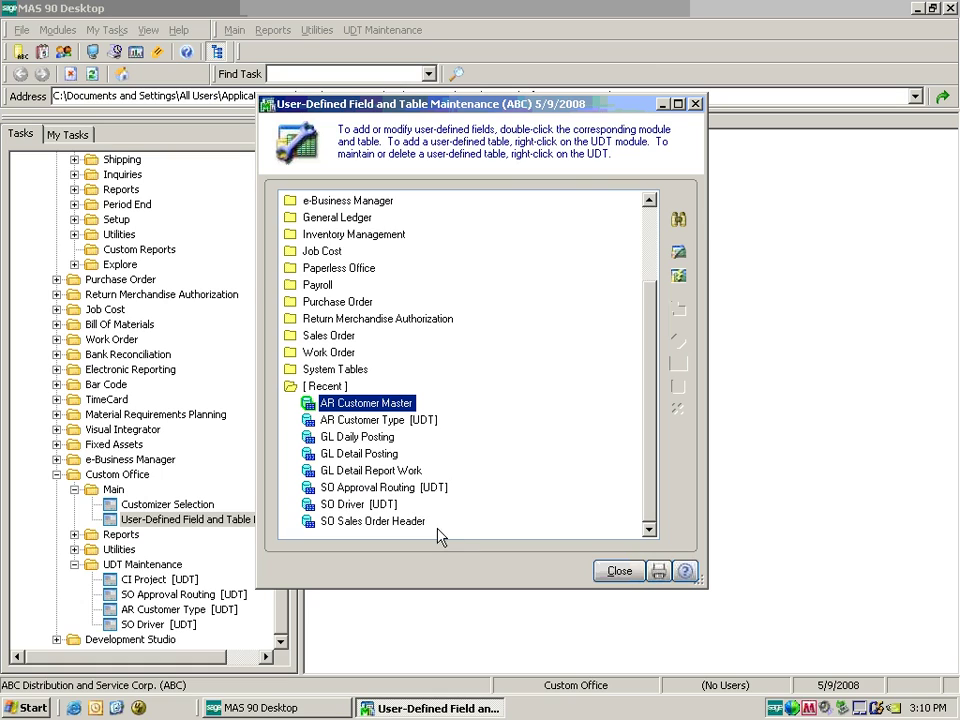
Open the ROUTING user-defined field of the SO Sales Order Header table for editing and show its data sources.
right_click(404, 521)
left_click(437, 528)
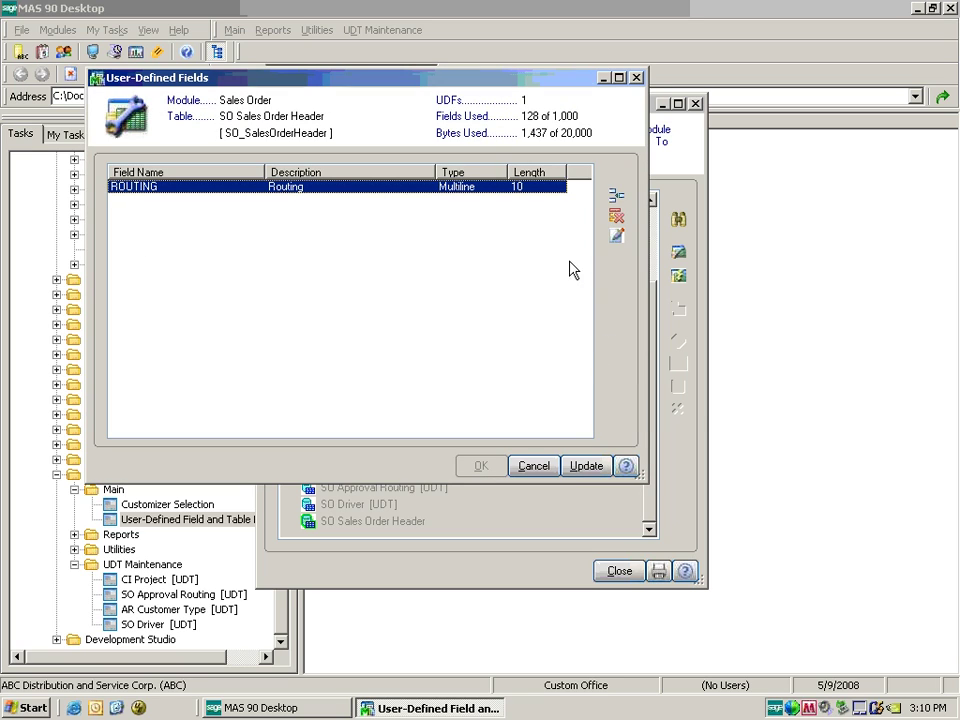
double_click(550, 187)
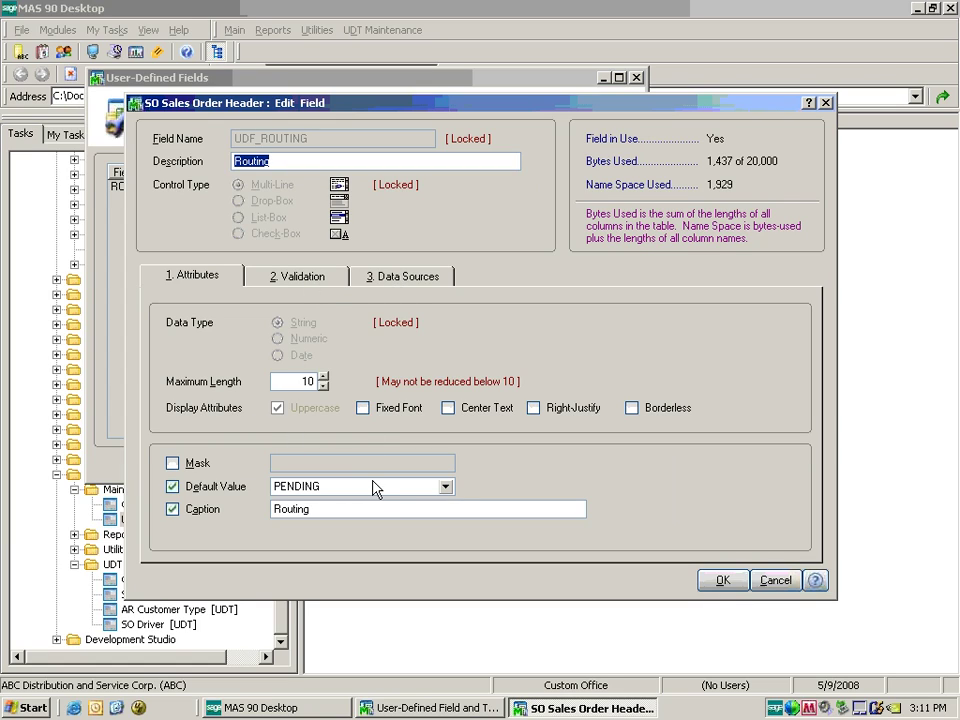
left_click(400, 283)
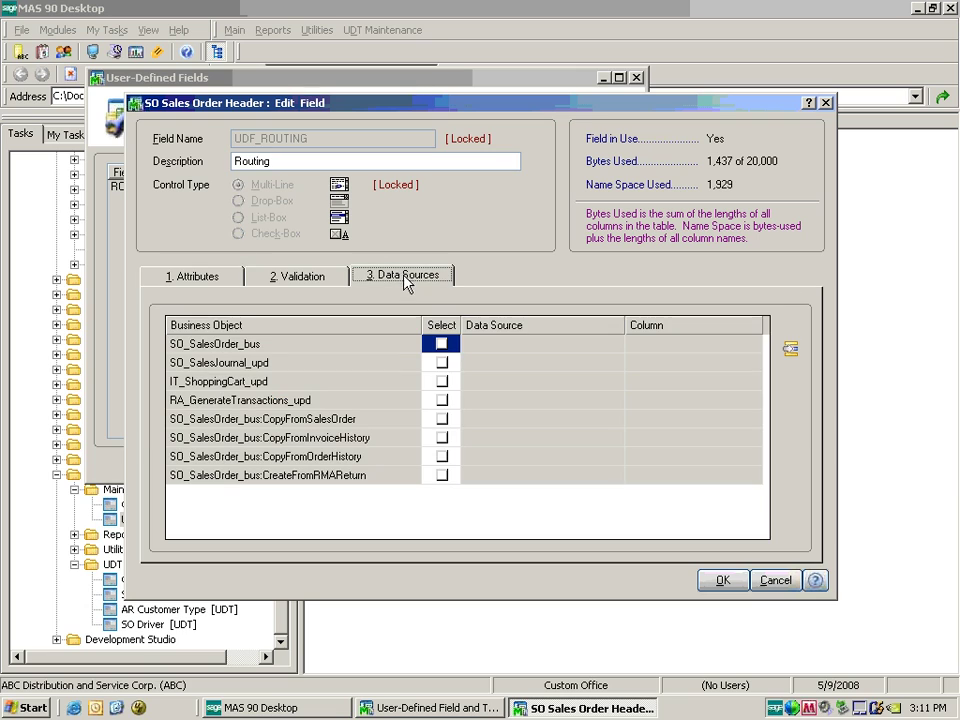
Source the sales order Routing field from the SO_SalesOrder_bus business object, using data source CustomerNo and column UDF_ROUTING.
left_click(441, 343)
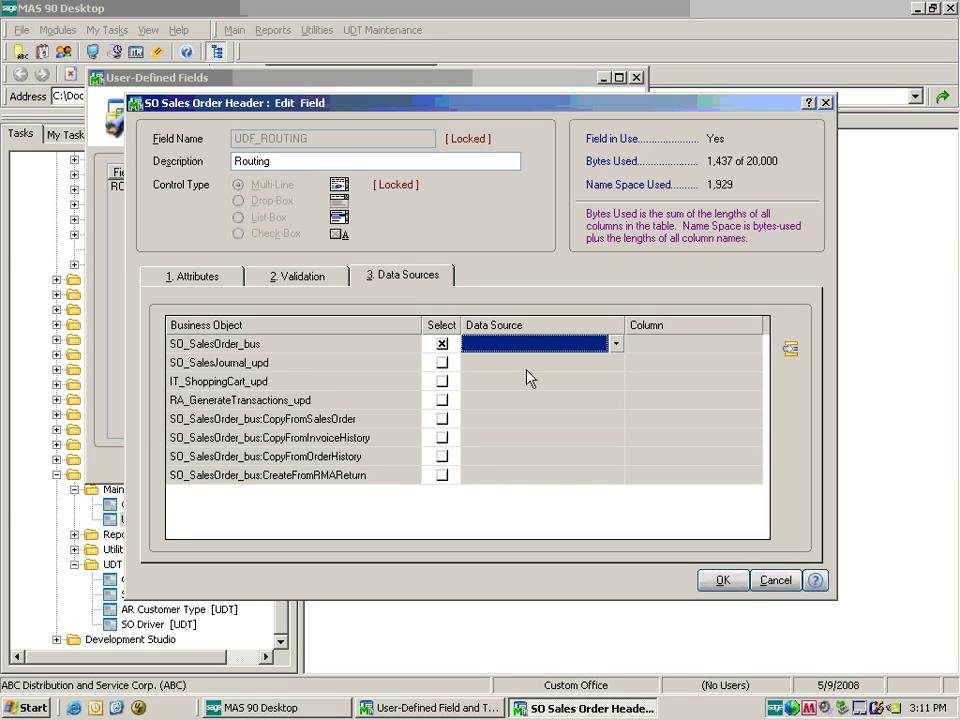
left_click(616, 345)
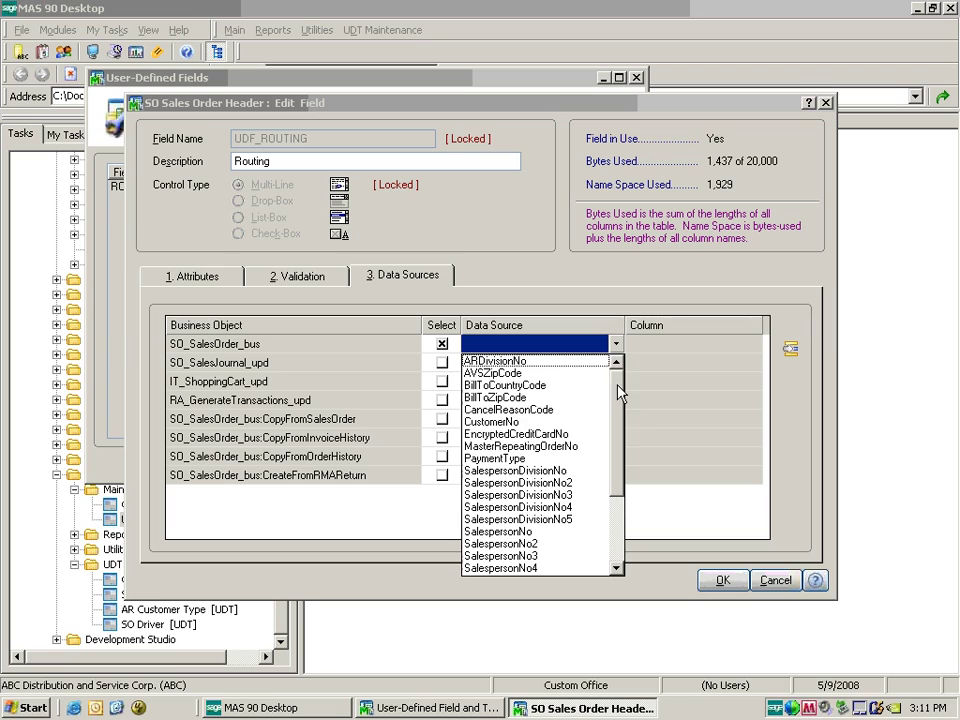
left_click_drag(619, 395, 619, 455)
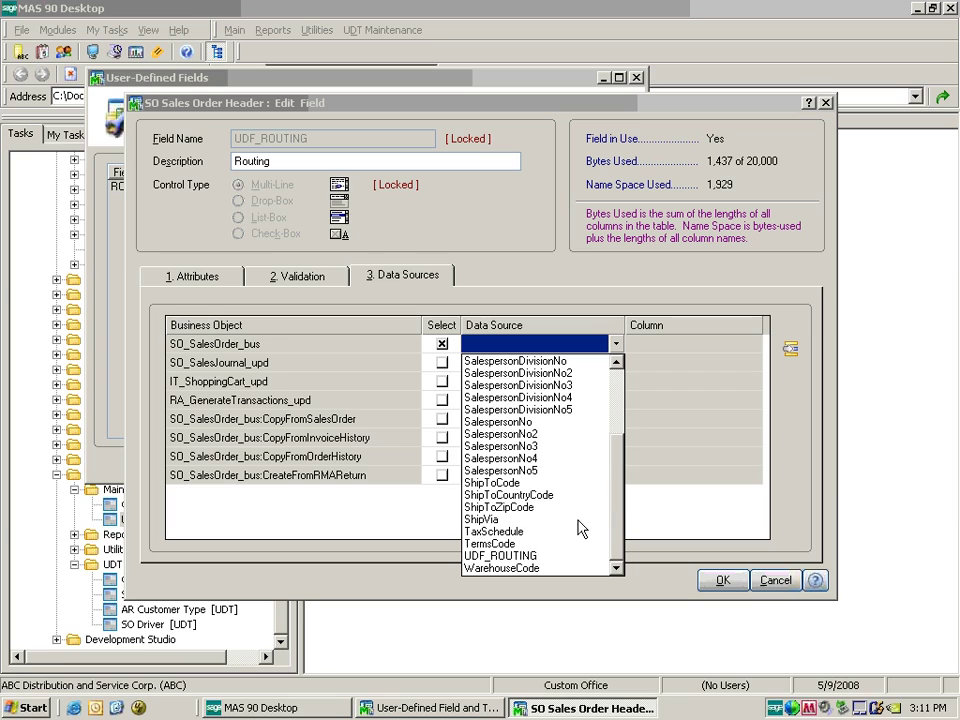
left_click_drag(616, 566, 616, 392)
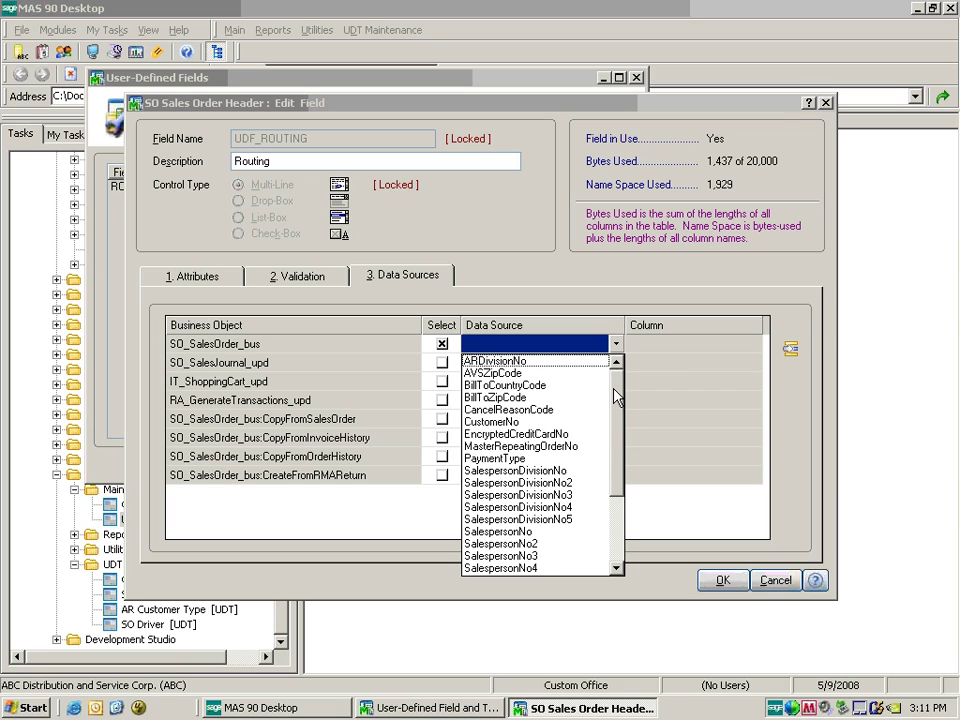
left_click(548, 361)
key("Tab")
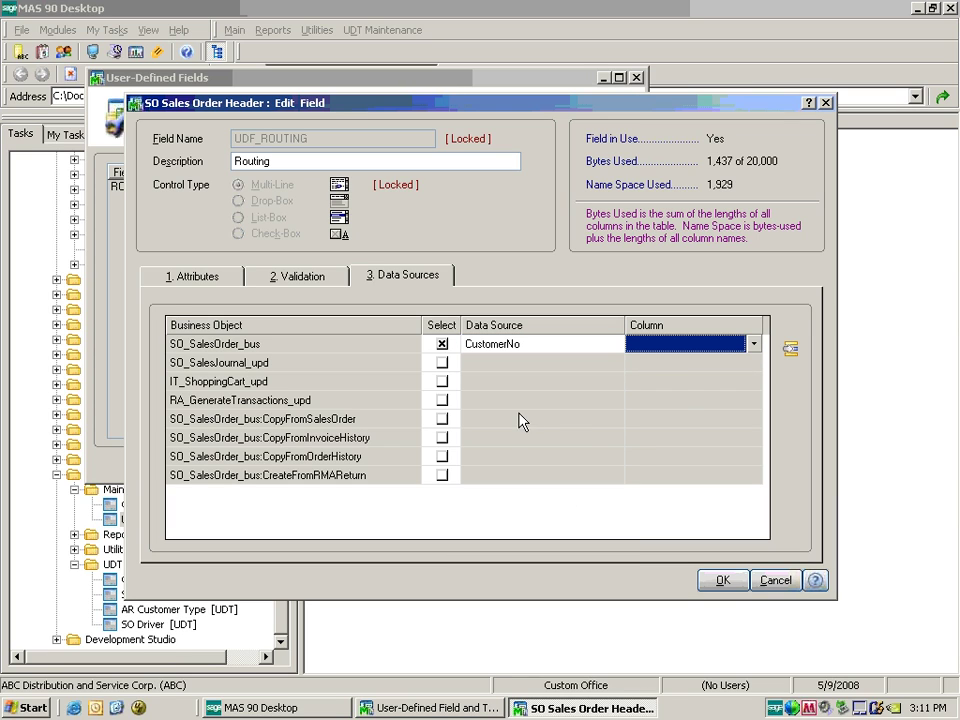
left_click(754, 344)
left_click_drag(755, 383, 757, 545)
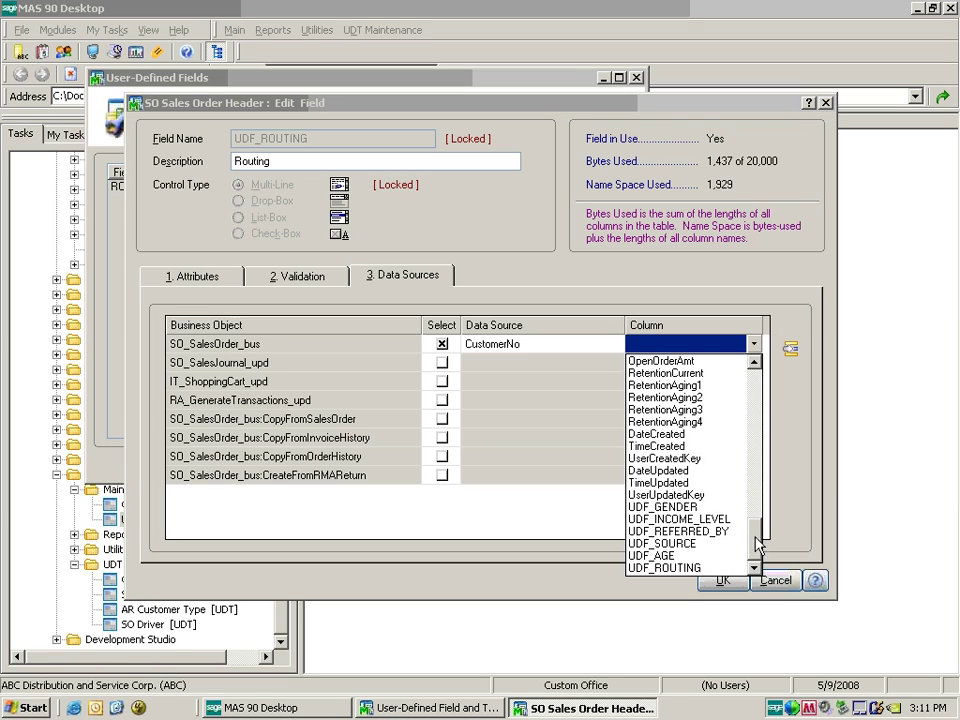
left_click(674, 567)
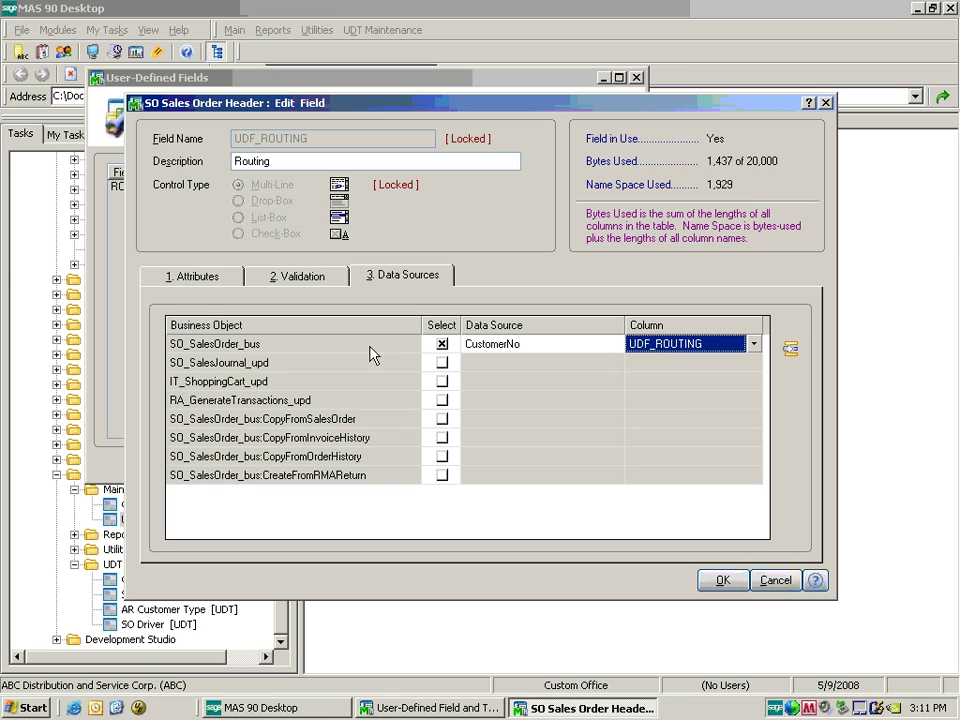
Accept the SO Sales Order Header field changes, run the update process, and close User-Defined Field and Table Maintenance.
left_click(723, 581)
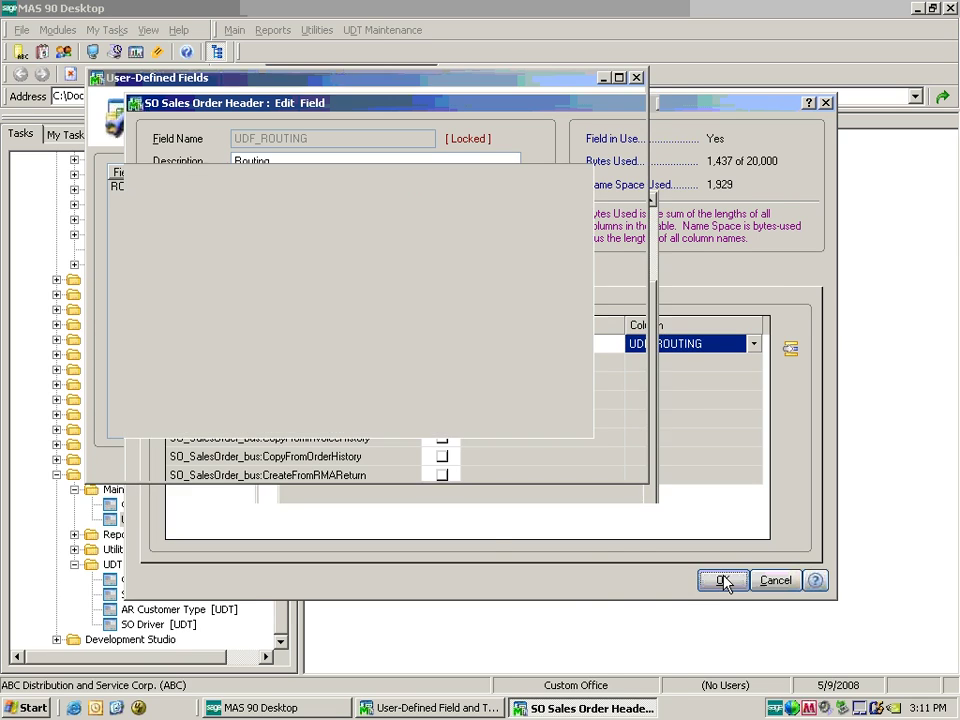
left_click(482, 467)
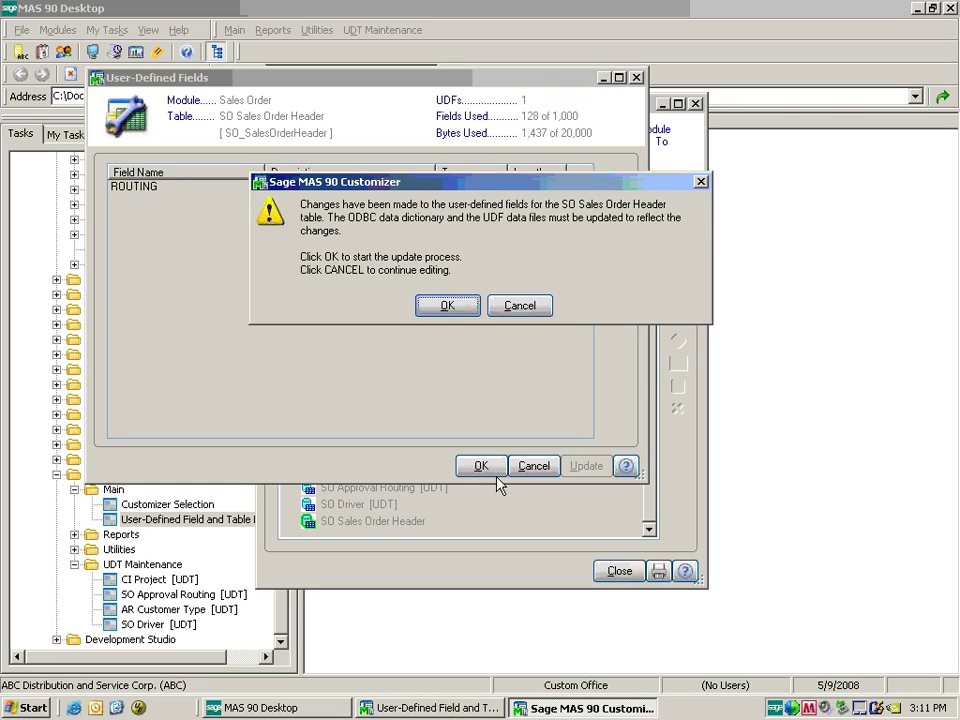
left_click(452, 304)
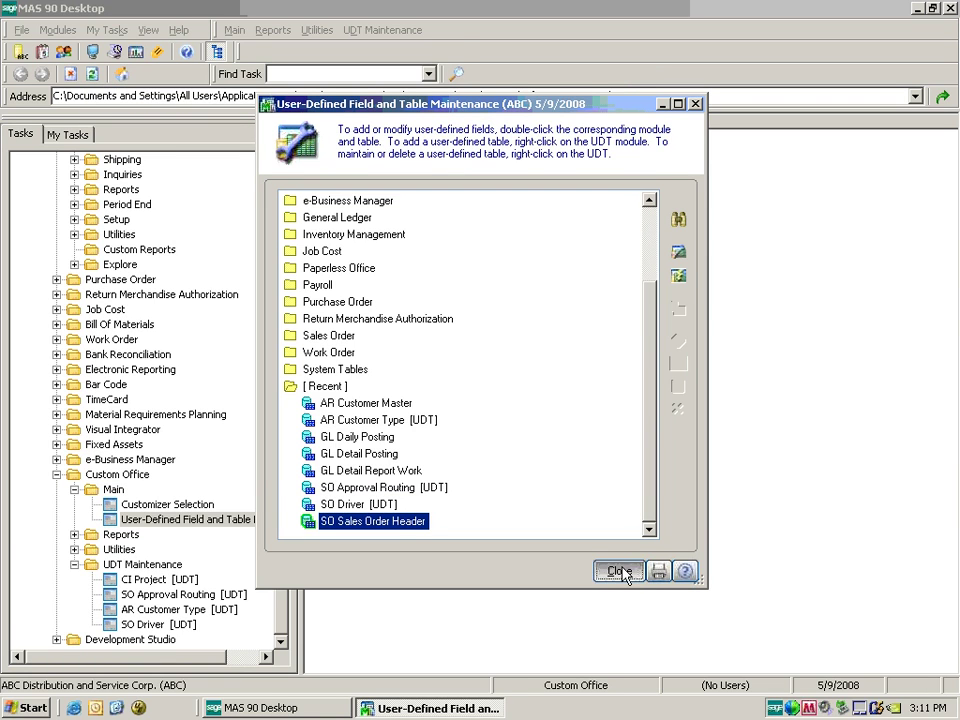
left_click(620, 571)
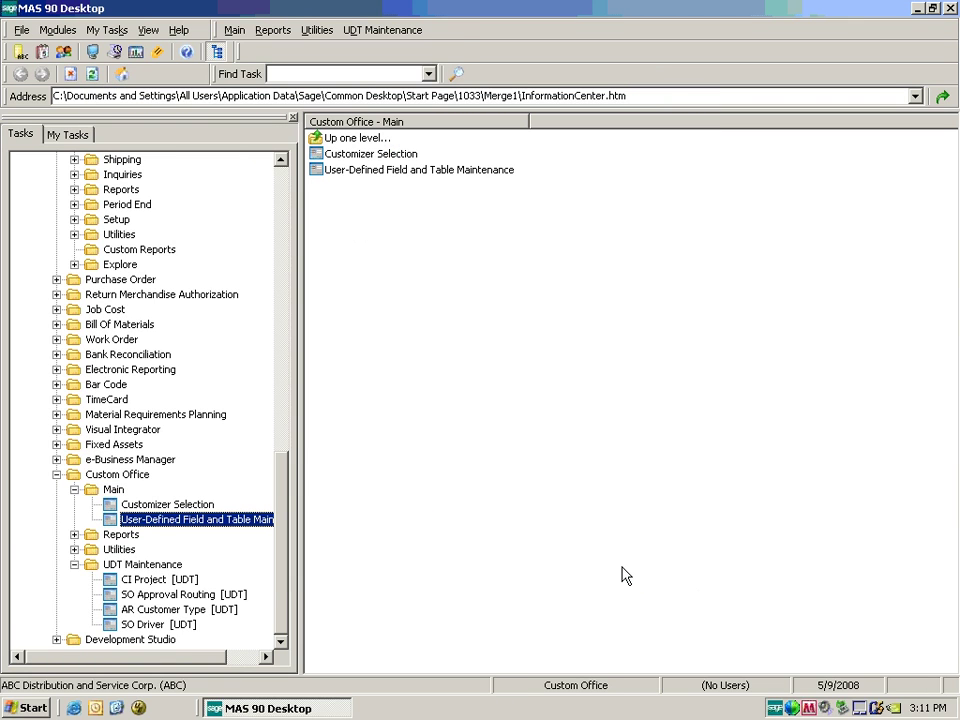
Open Customer Maintenance from Accounts Receivable and bring up the first customer's Additional page.
left_click_drag(284, 488, 283, 242)
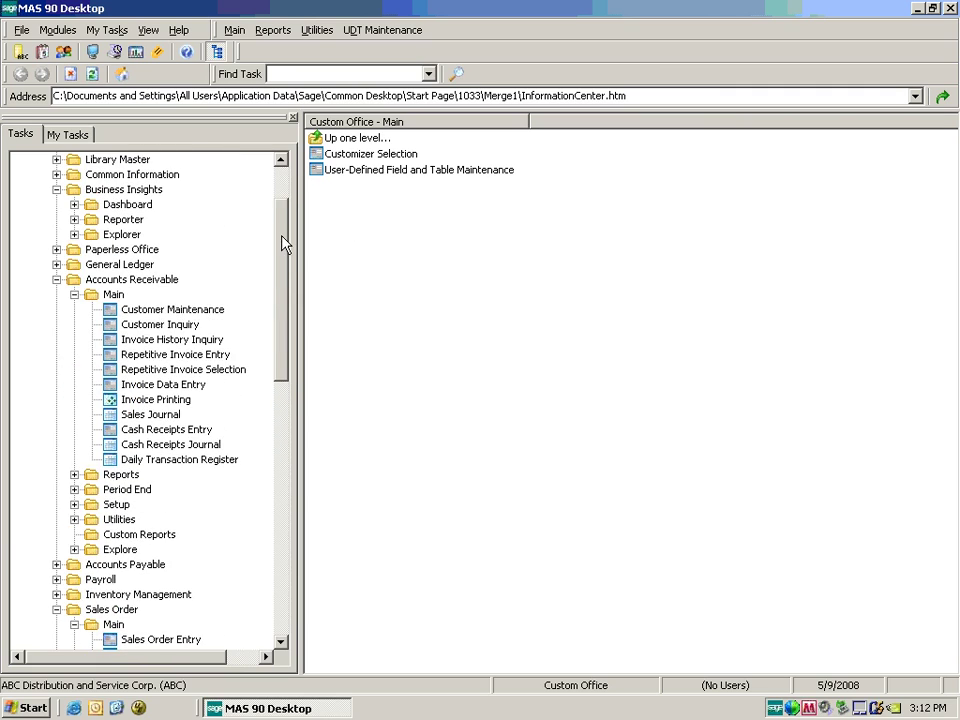
left_click(181, 316)
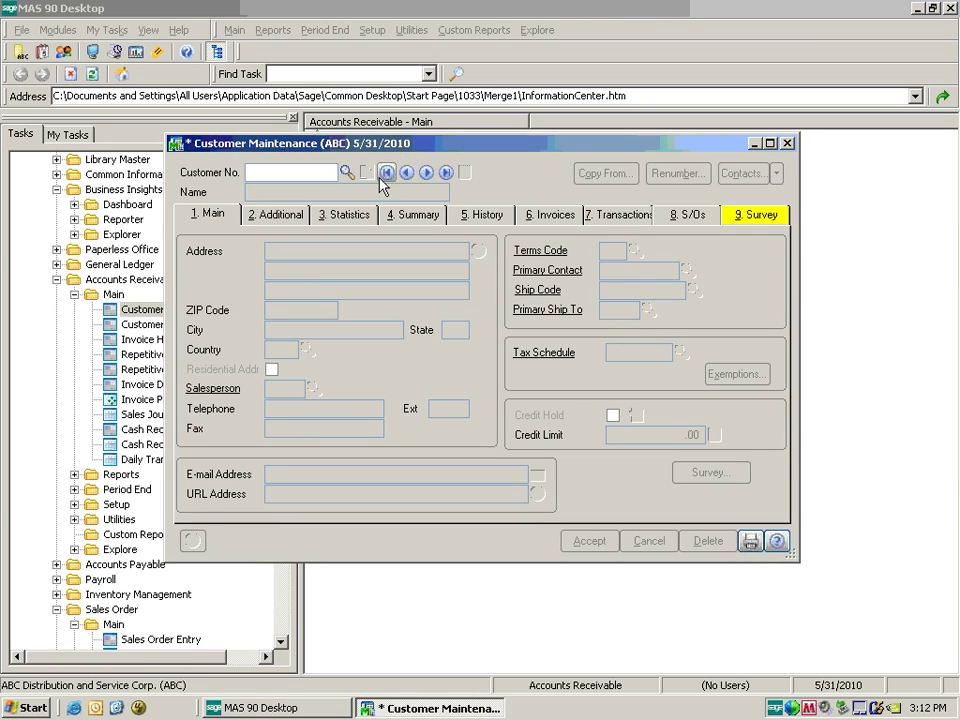
left_click(386, 172)
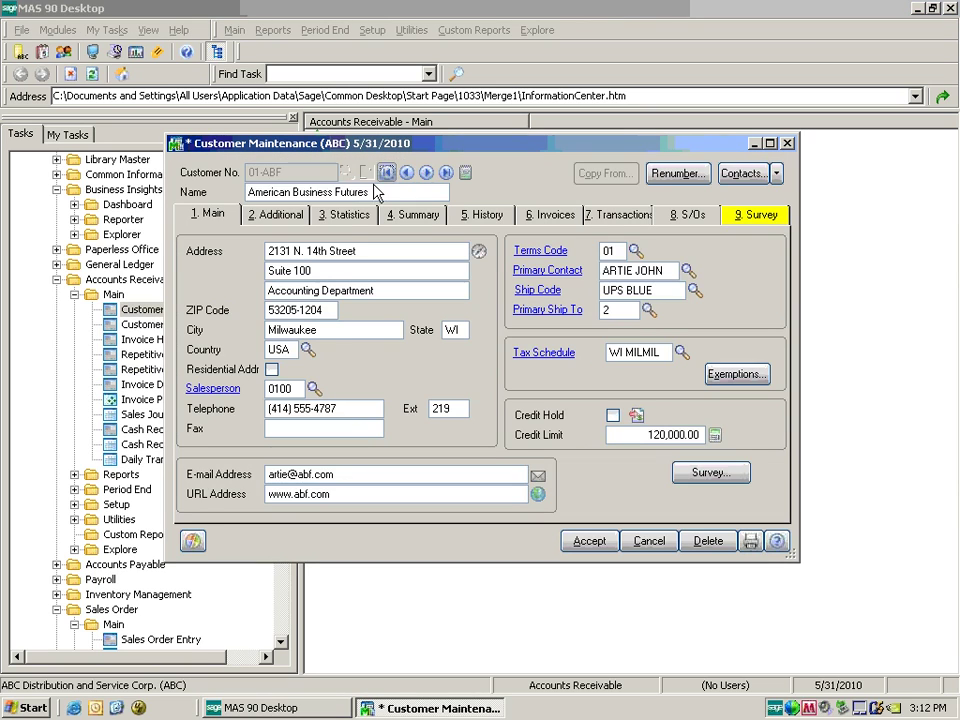
left_click(283, 215)
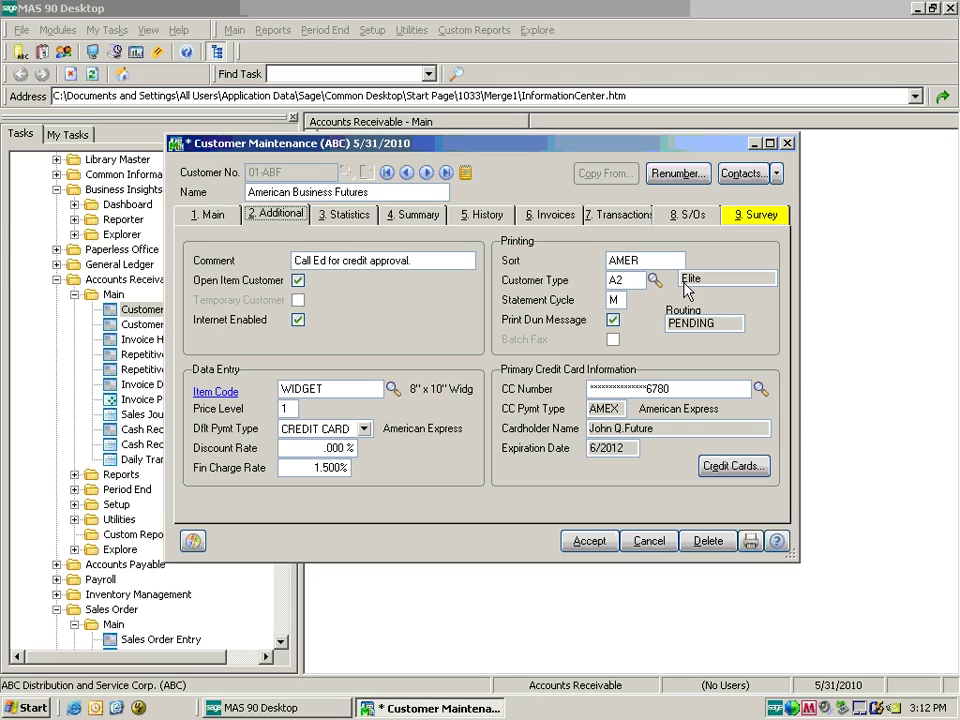
Switch the customer type to A1 and back to A2 to test the routing code that each type supplies.
left_click_drag(632, 280, 493, 262)
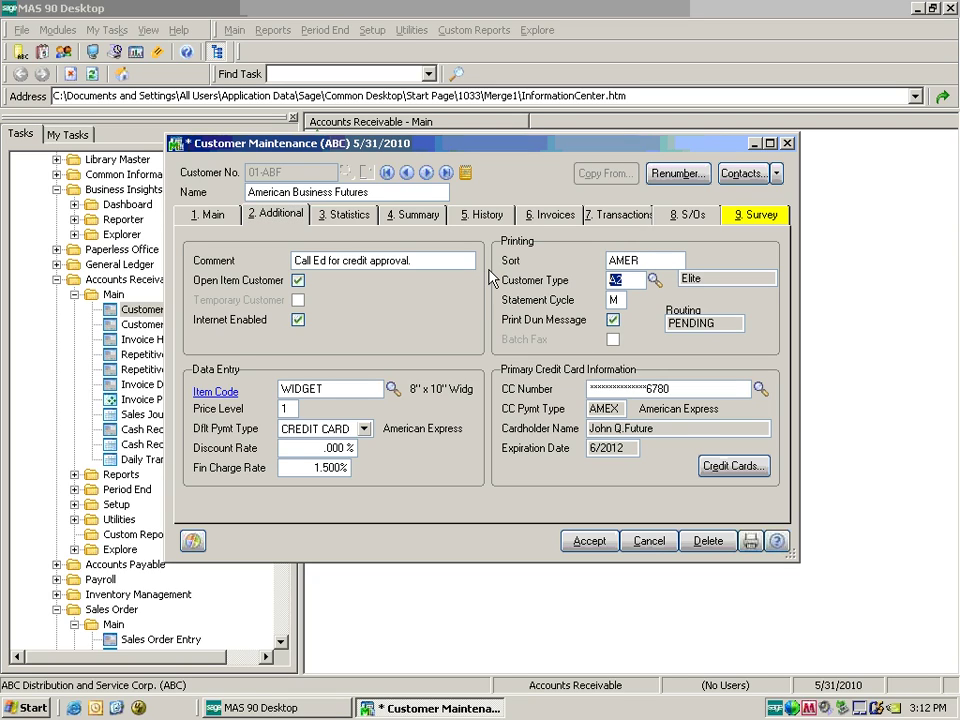
type("A1")
key("Tab")
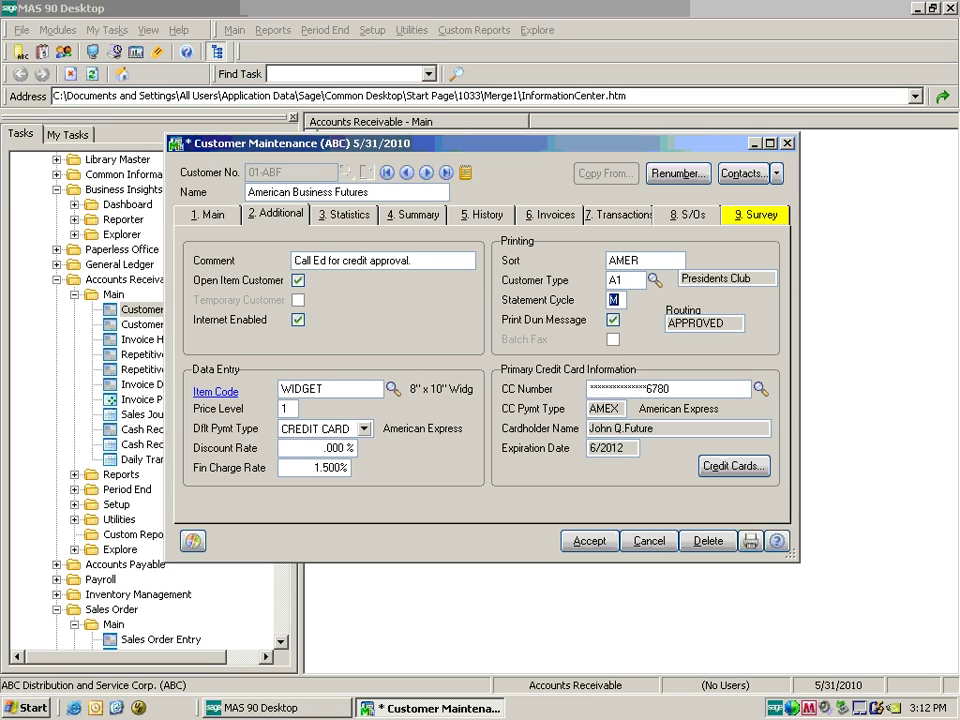
key("shift+Tab")
type("A2")
key("Tab")
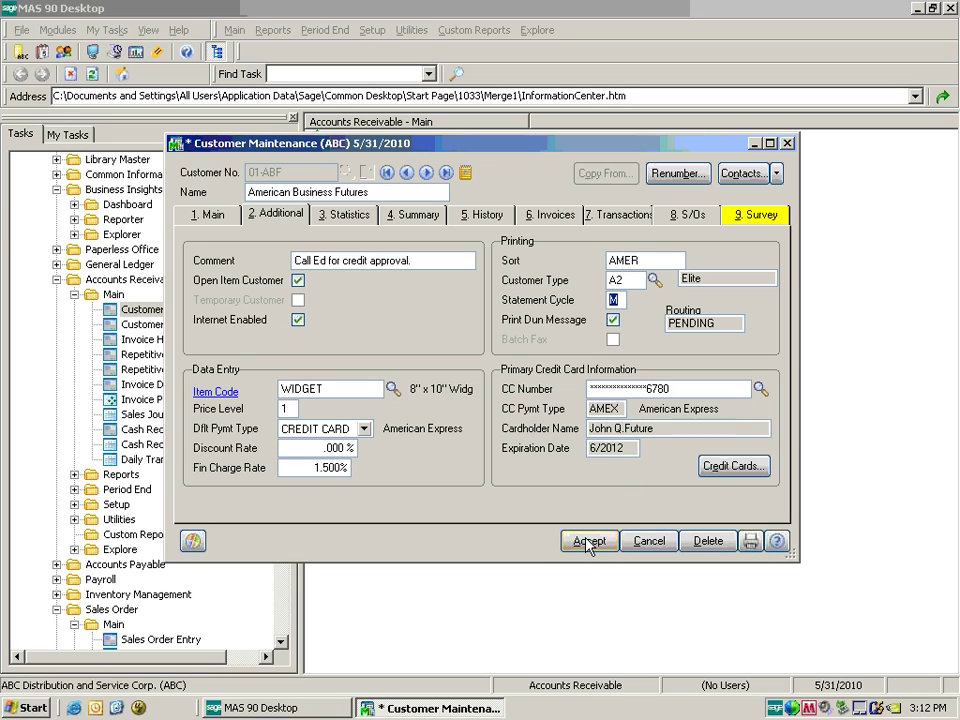
Set the customer type to A1, accept the customer record, and close Customer Maintenance.
key("shift+Tab")
type("A")
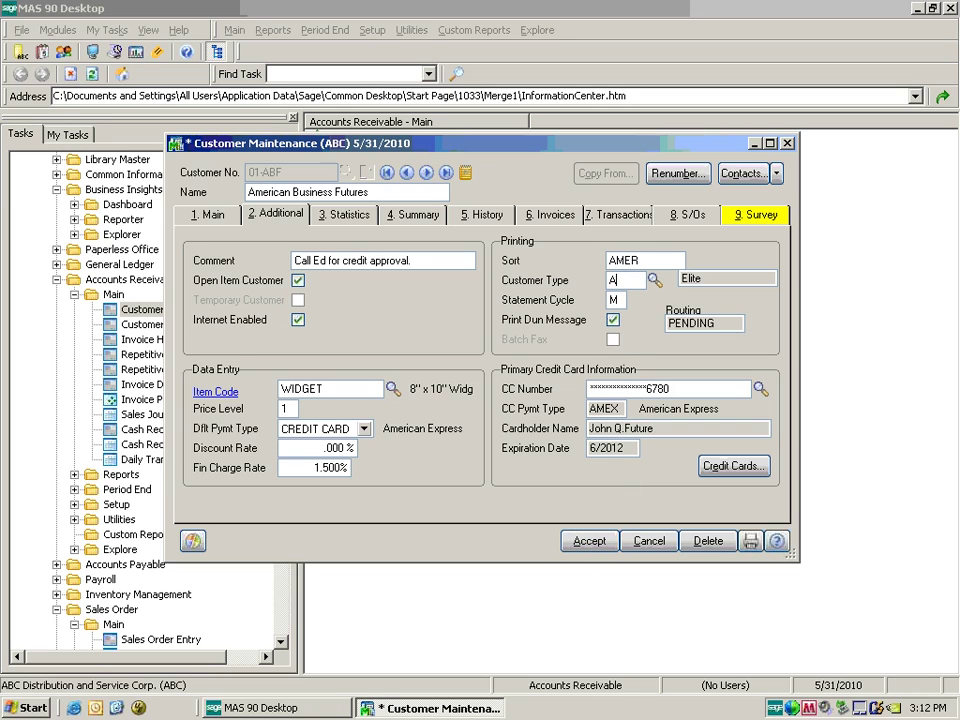
type("1")
key("Tab")
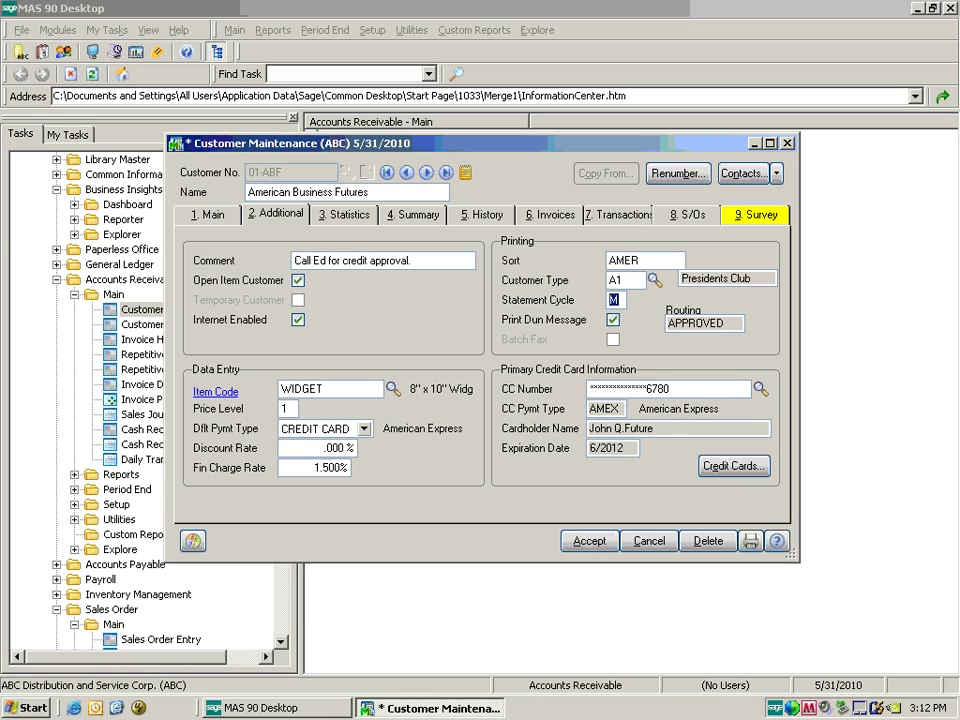
left_click(601, 546)
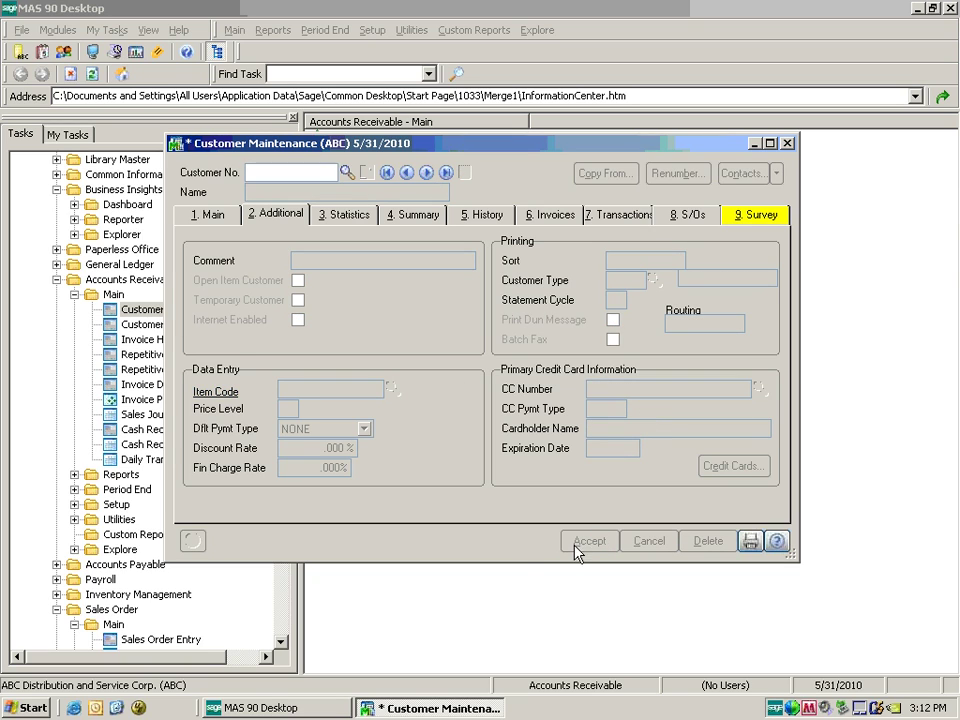
left_click(787, 146)
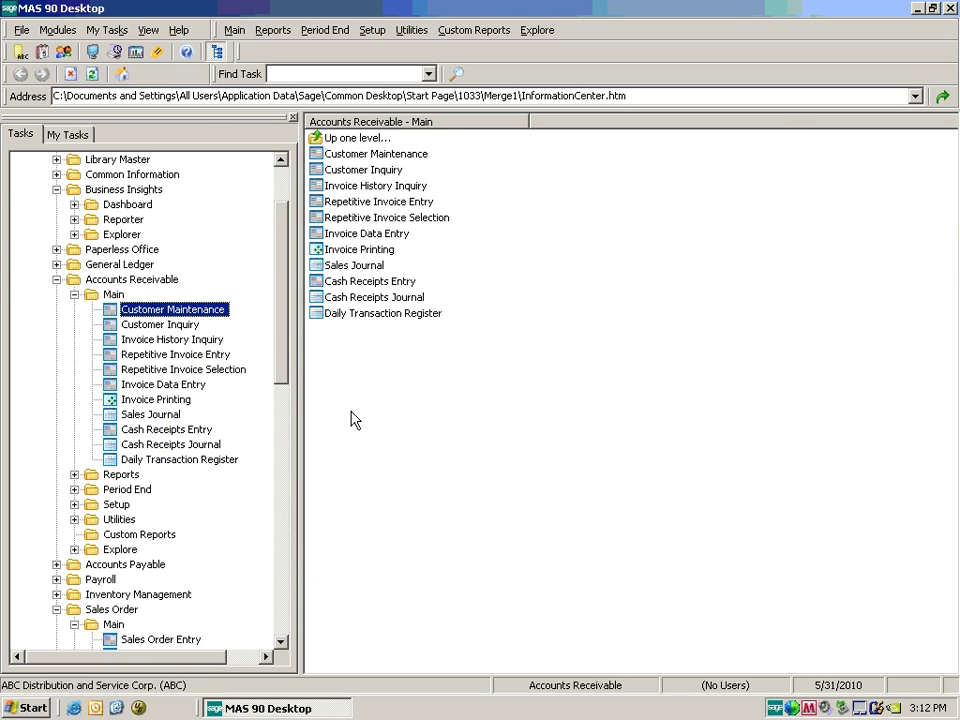
Open Sales Order Entry and start a new order using the next available order number.
left_click_drag(285, 349, 288, 374)
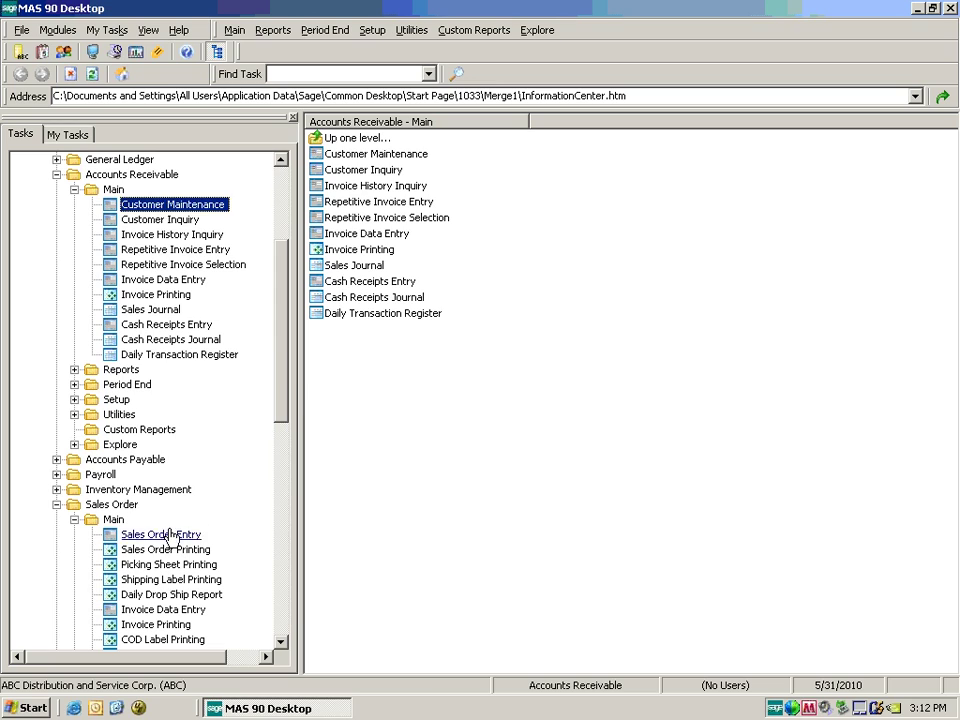
double_click(115, 534)
left_click(390, 156)
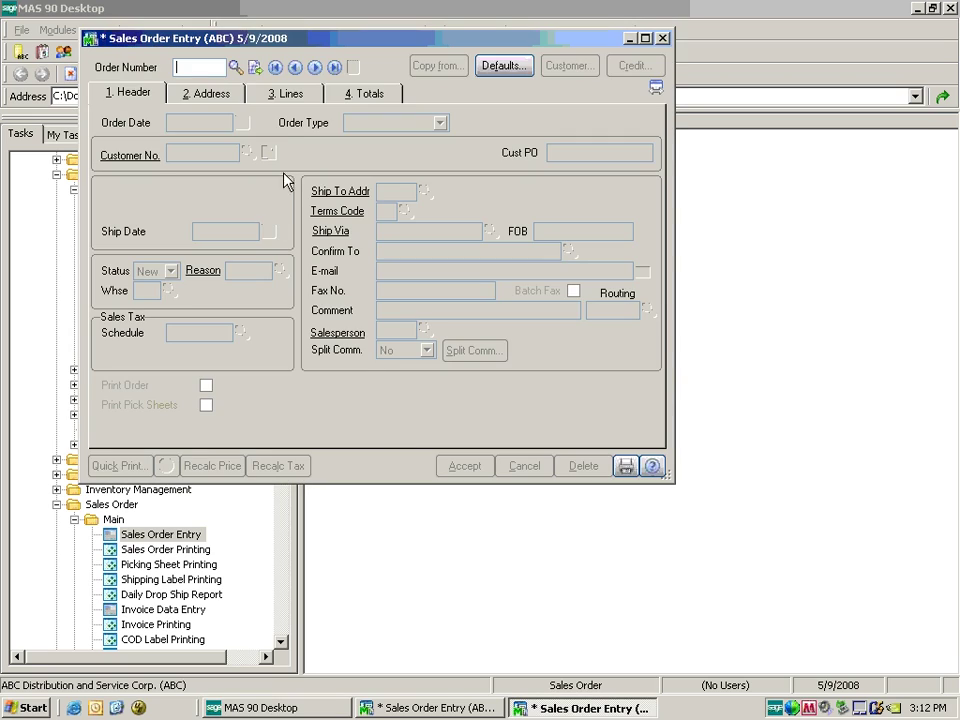
left_click(255, 67)
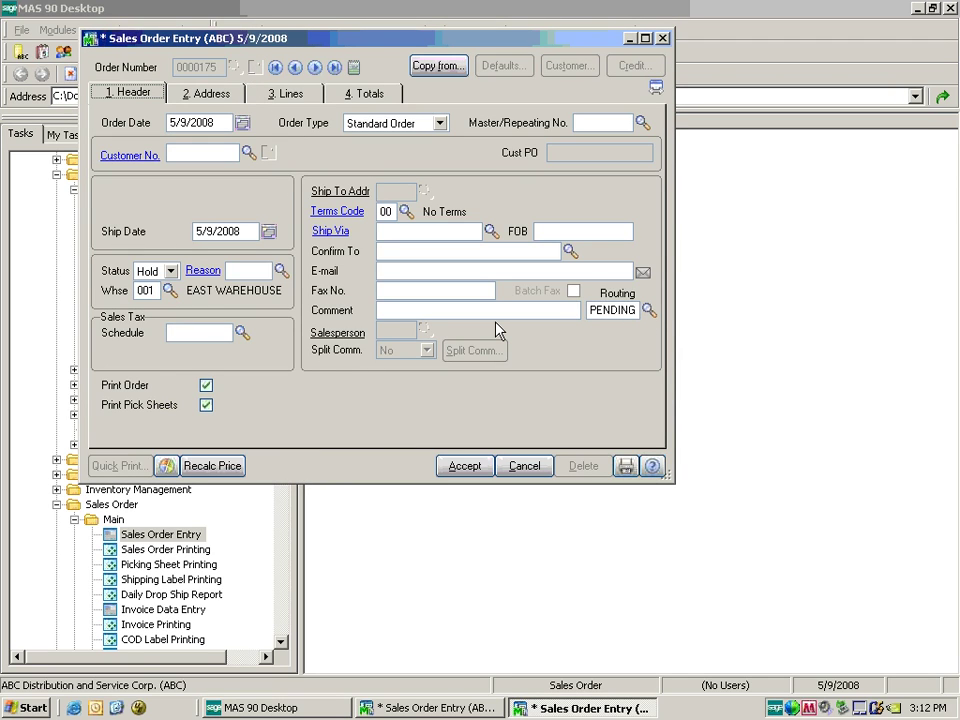
Enter the customer number of American Business Futures on the new order's header and go to the order lines.
left_click(214, 151)
type("01ABF")
key("Tab")
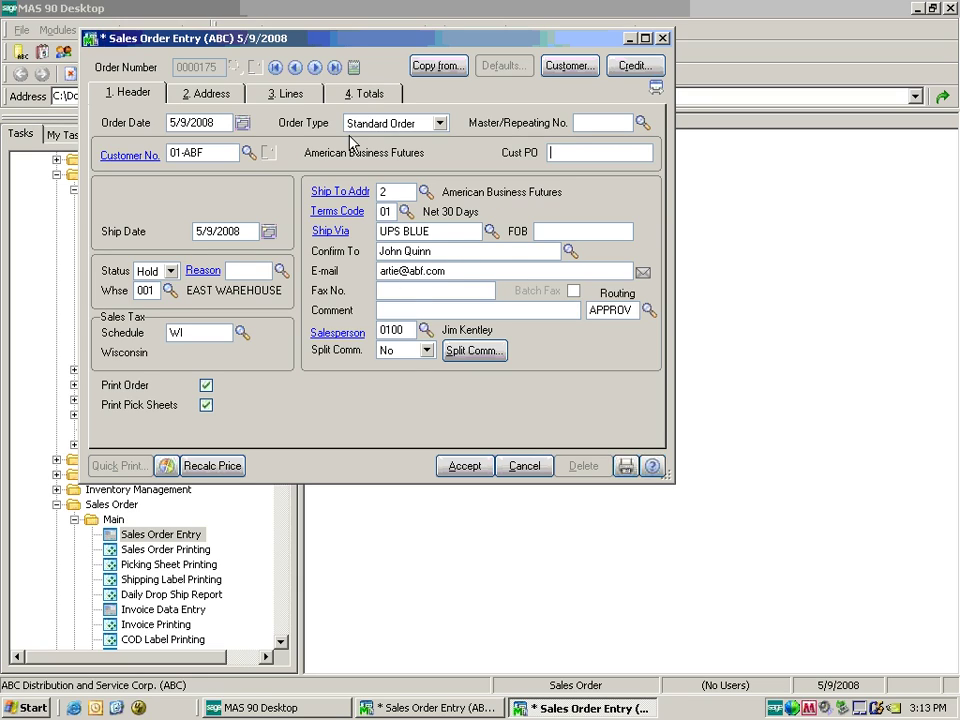
left_click(290, 94)
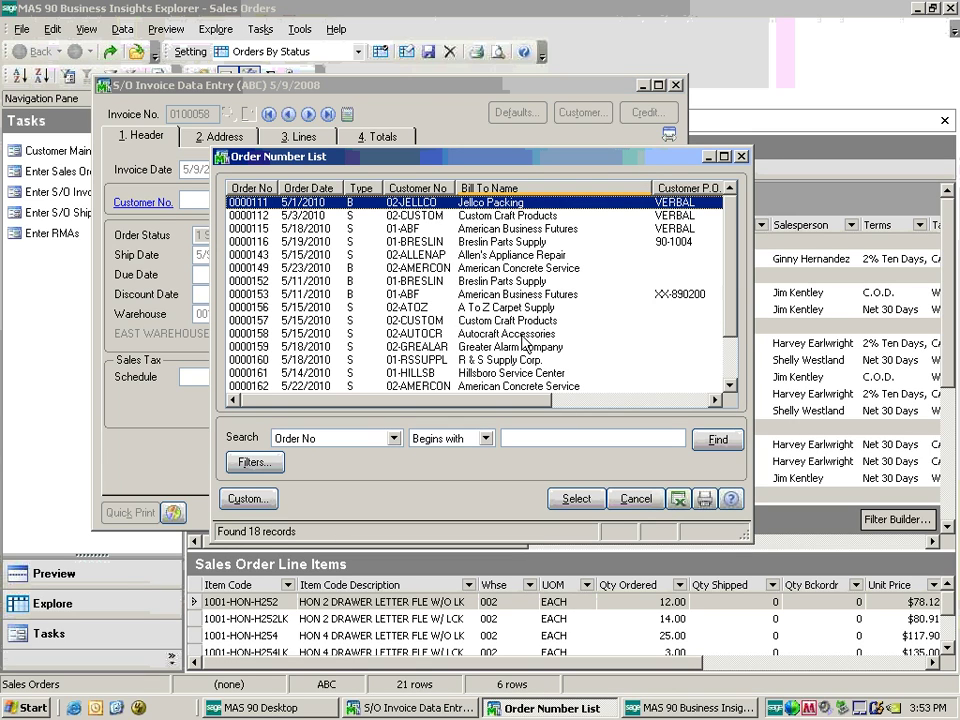
Start a custom lookup view for the Order Number List, named Approved Order List and set as the default view.
left_click(255, 499)
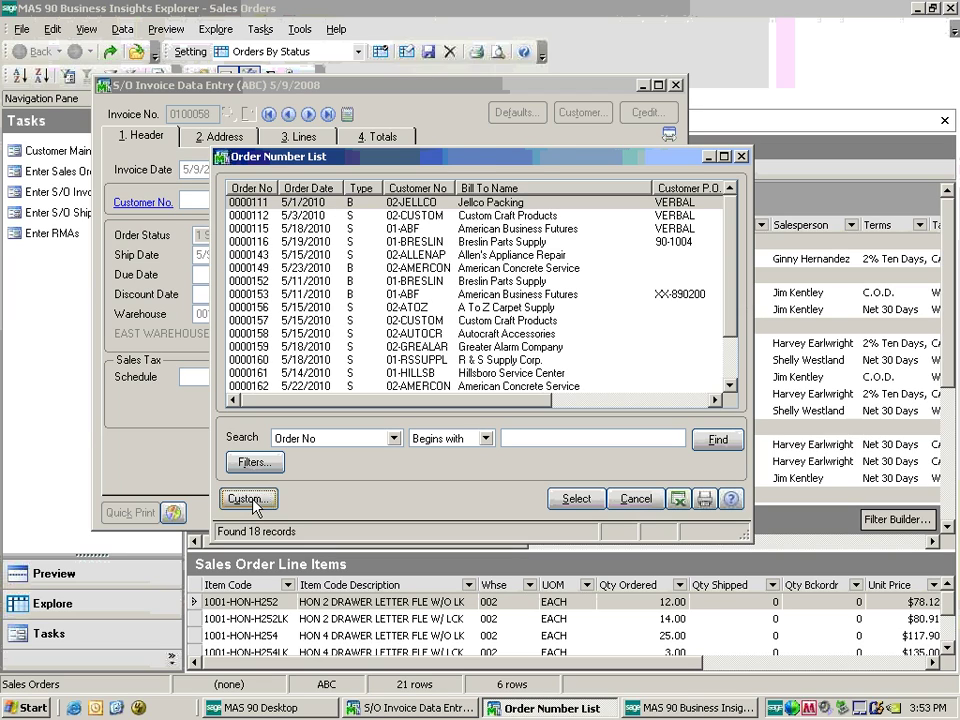
left_click(254, 503)
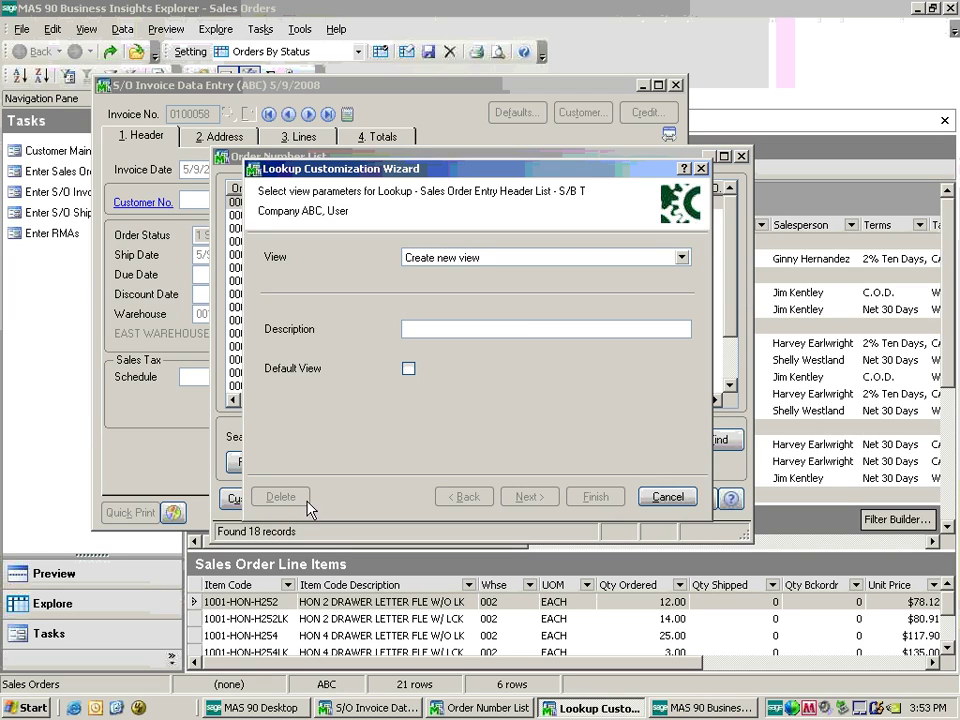
type("Approved Order List")
key("Tab")
left_click(409, 369)
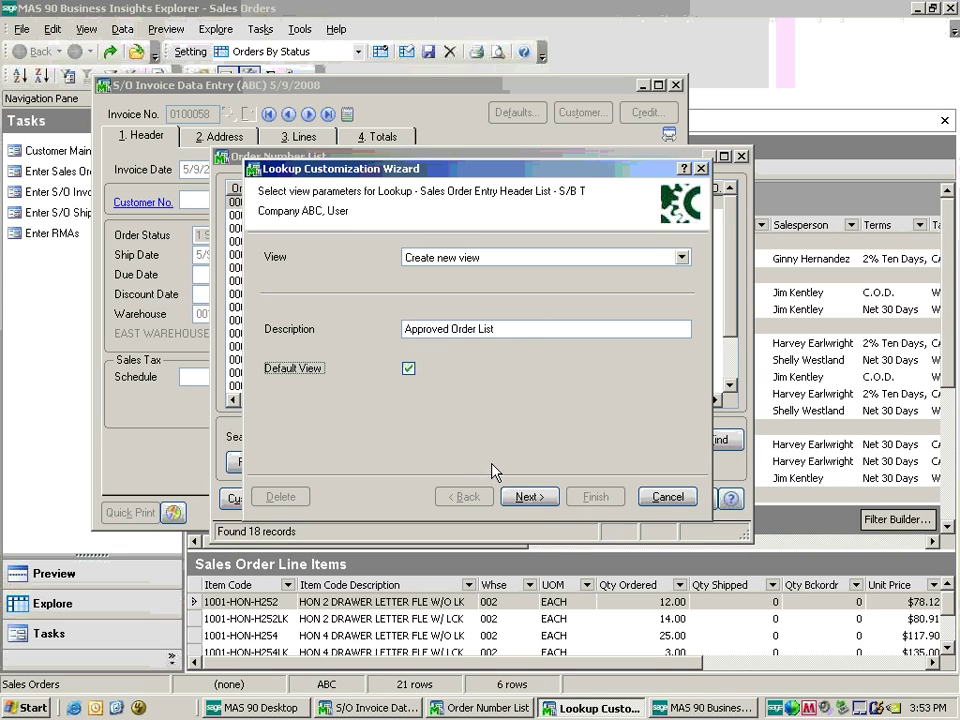
Add the UDF_ROUTING field to the selected columns of the Approved Order List view.
left_click(528, 497)
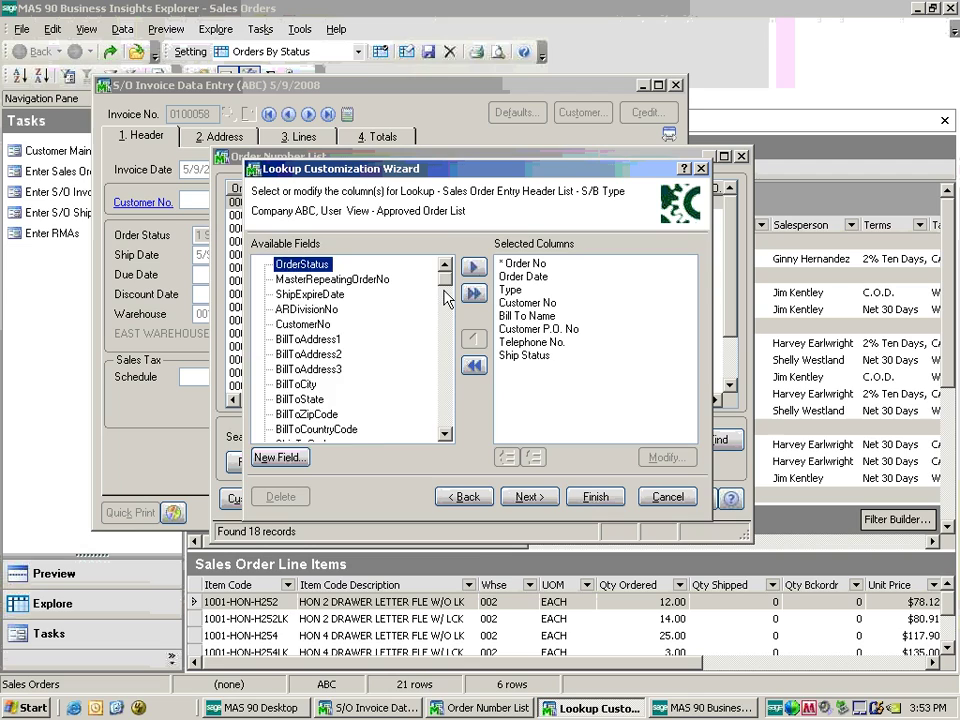
left_click_drag(446, 296, 446, 414)
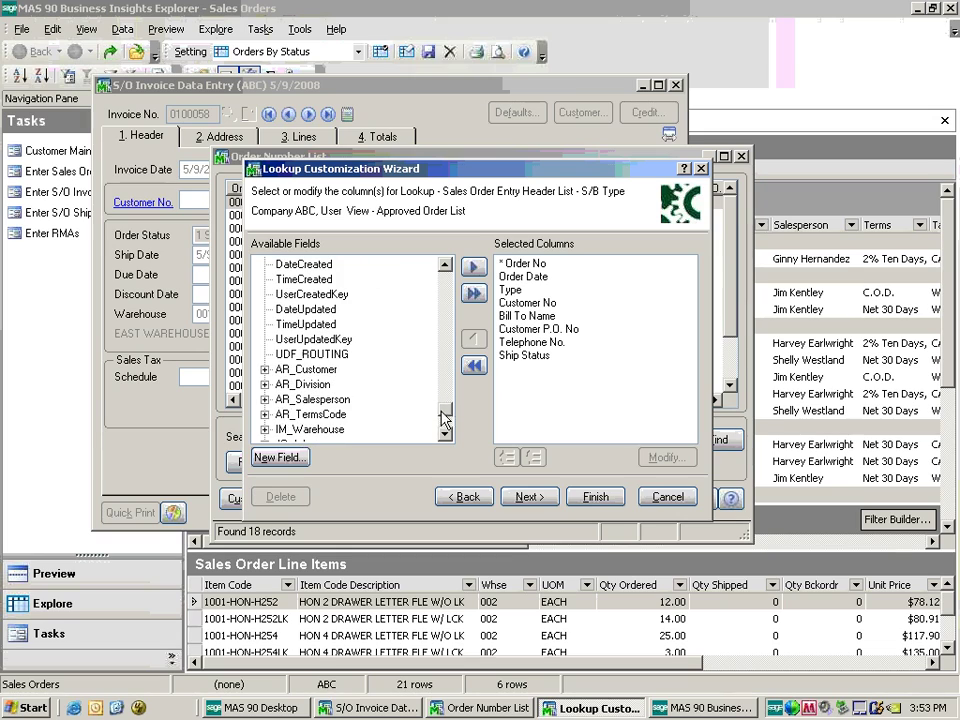
double_click(325, 355)
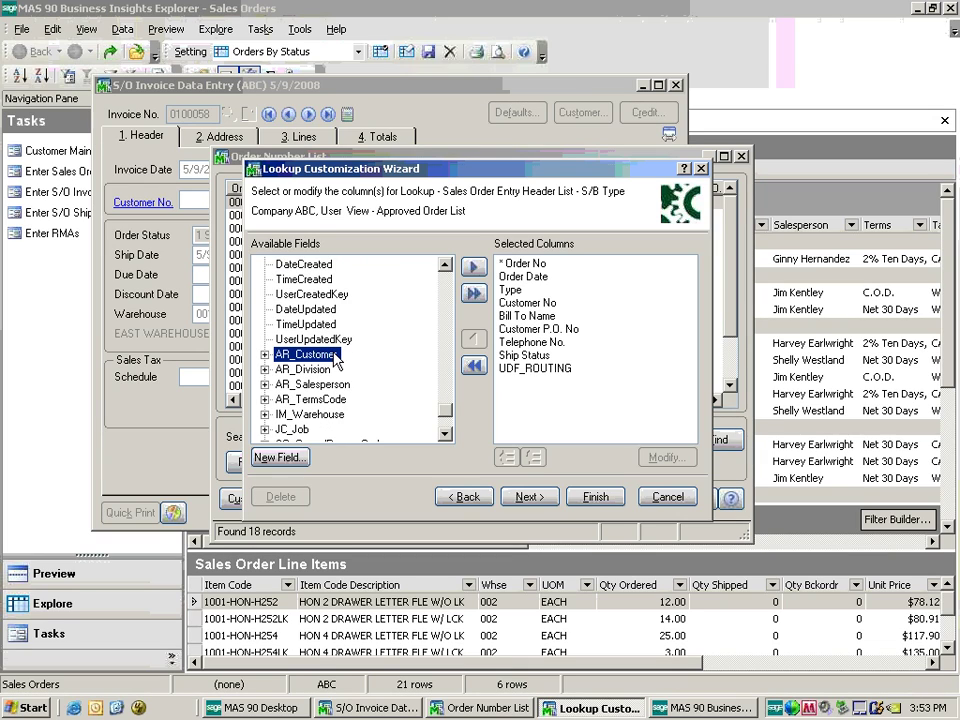
Filter the Approved Order List view to UDF_ROUTING equal to APPROVED and finish the lookup customization.
left_click(537, 498)
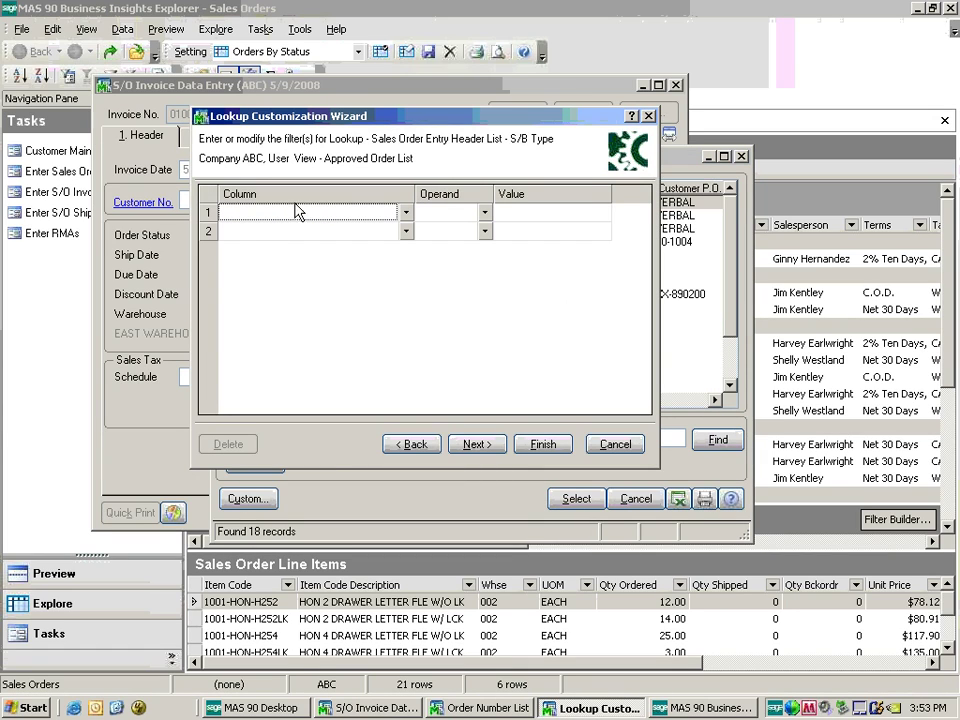
left_click(404, 213)
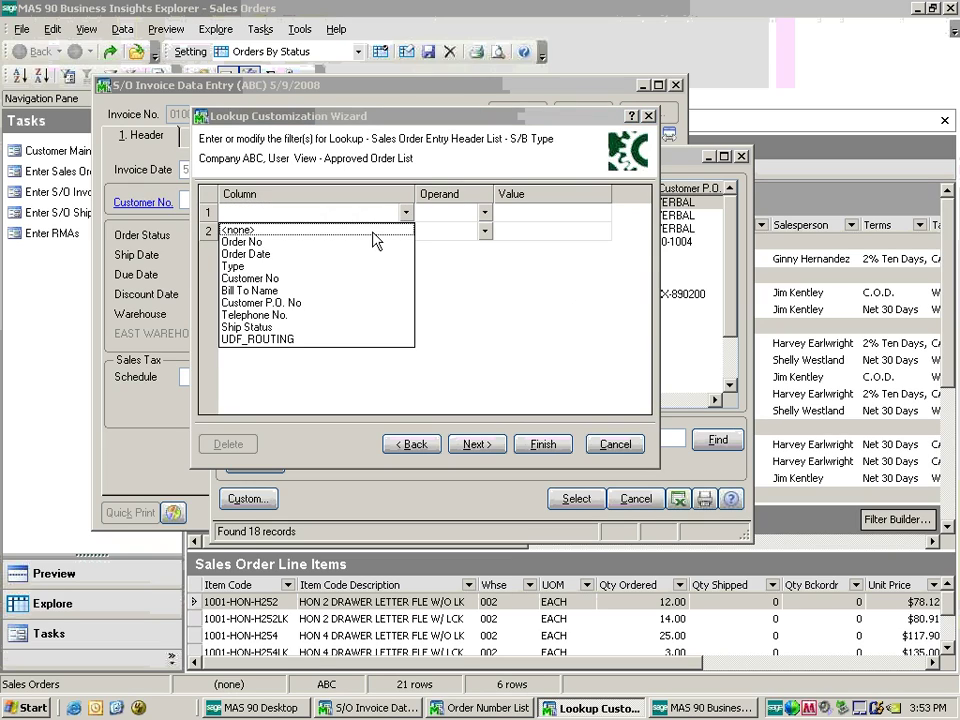
left_click(265, 339)
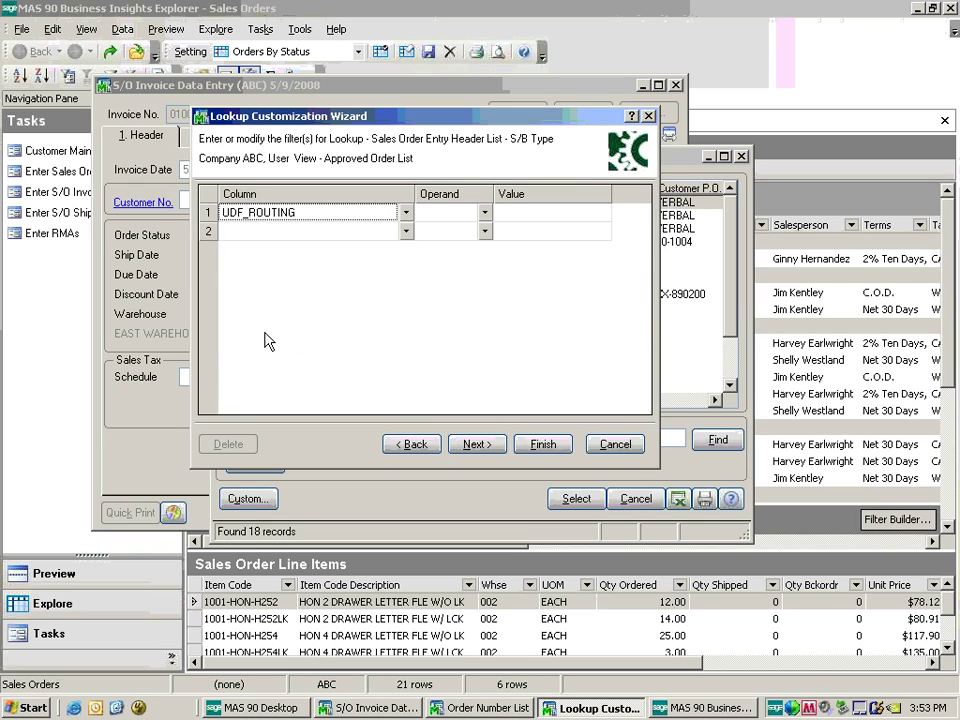
left_click(484, 212)
left_click(453, 302)
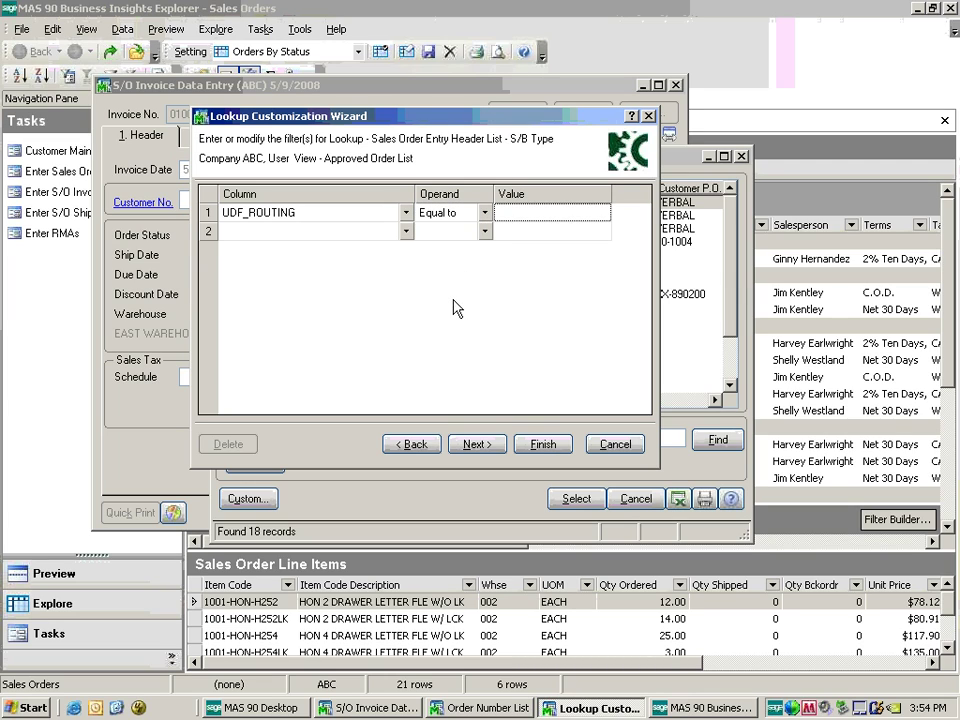
type("APP")
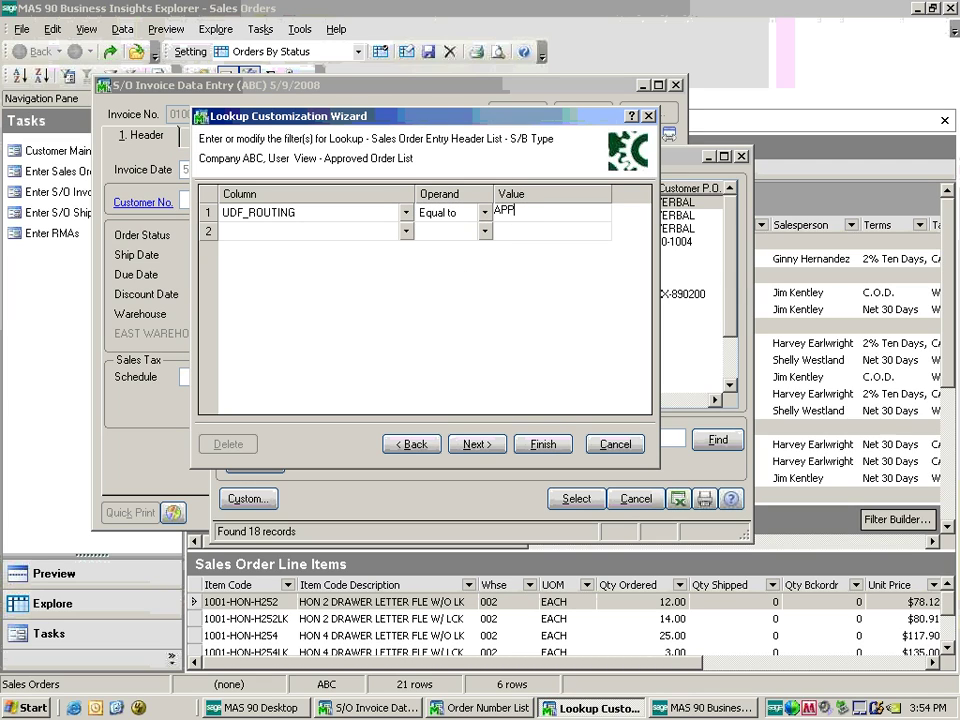
type("ROVED")
key("Return")
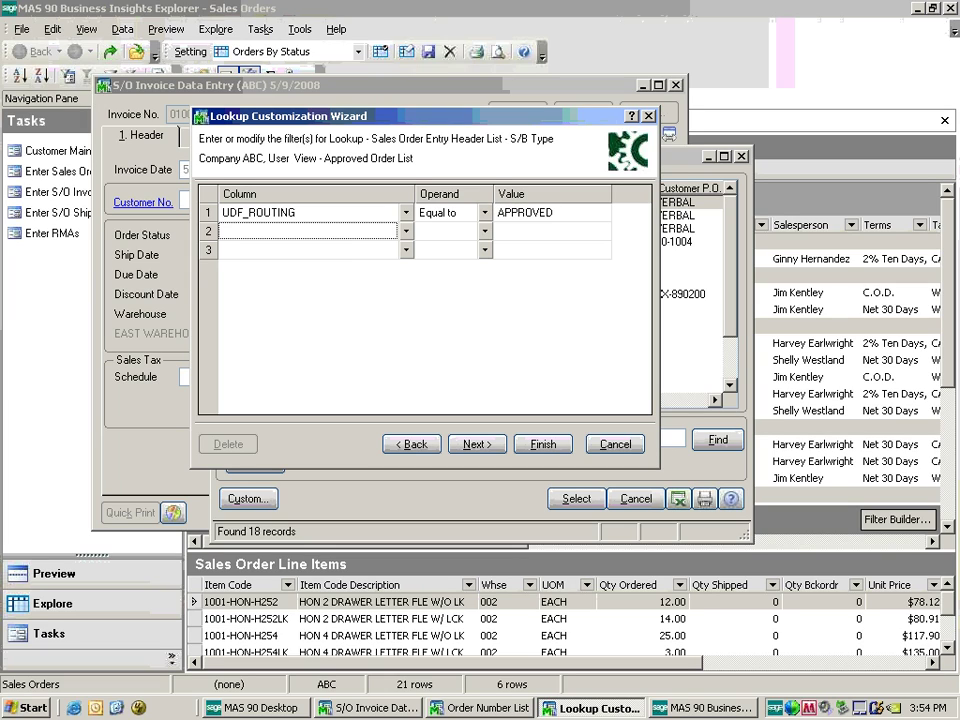
left_click(543, 444)
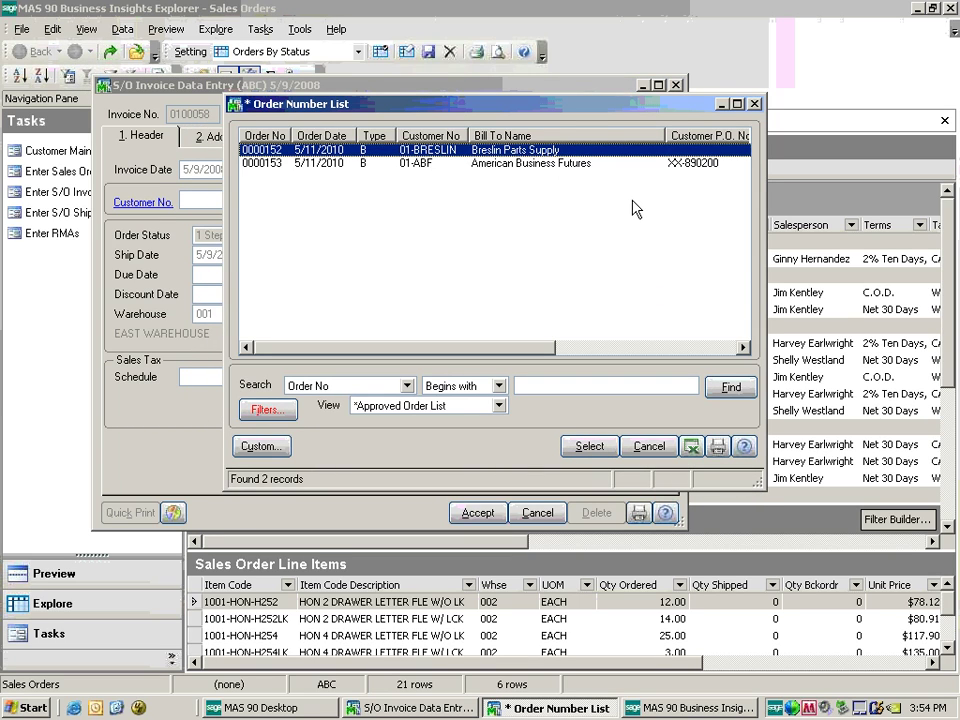
left_click_drag(587, 105, 590, 205)
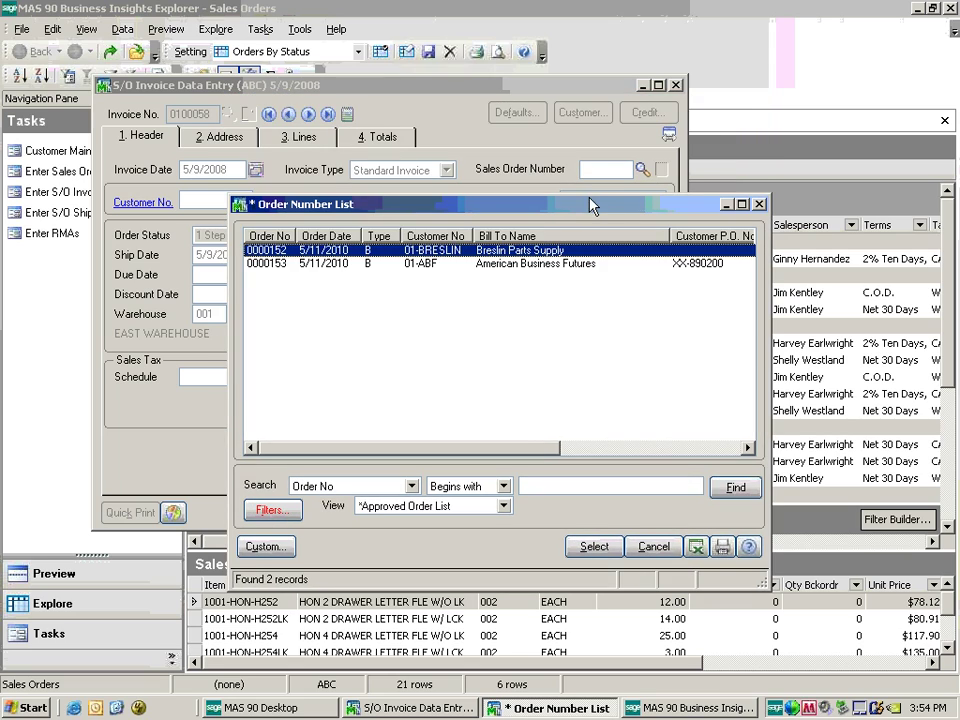